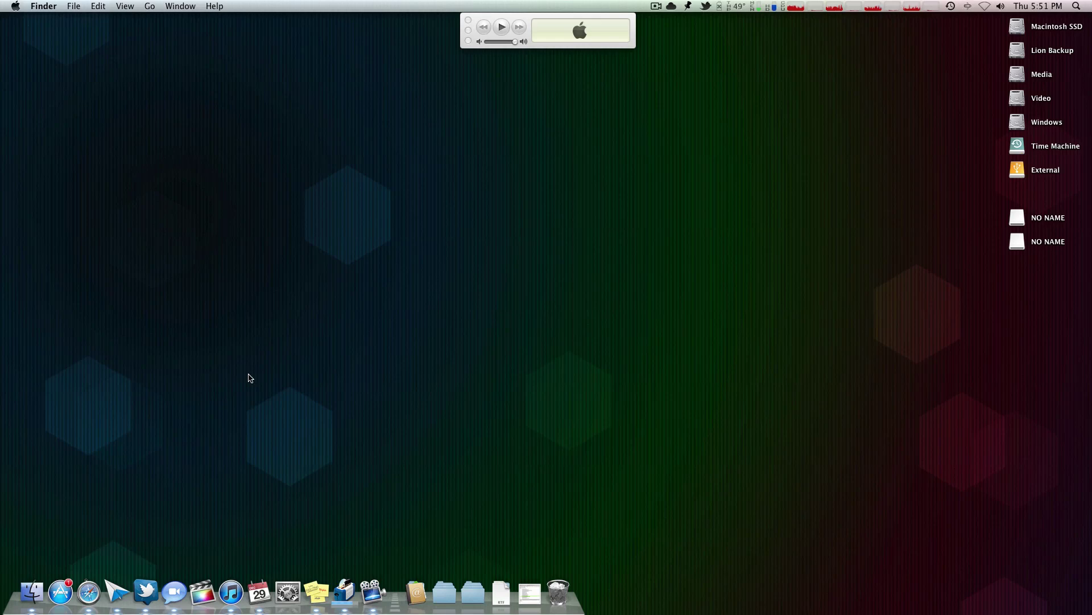
Switch to Final Cut Pro, select the Camcorder Test Montage event and open the camera import window
{"action": "left_click", "coordinate": [201, 591]}
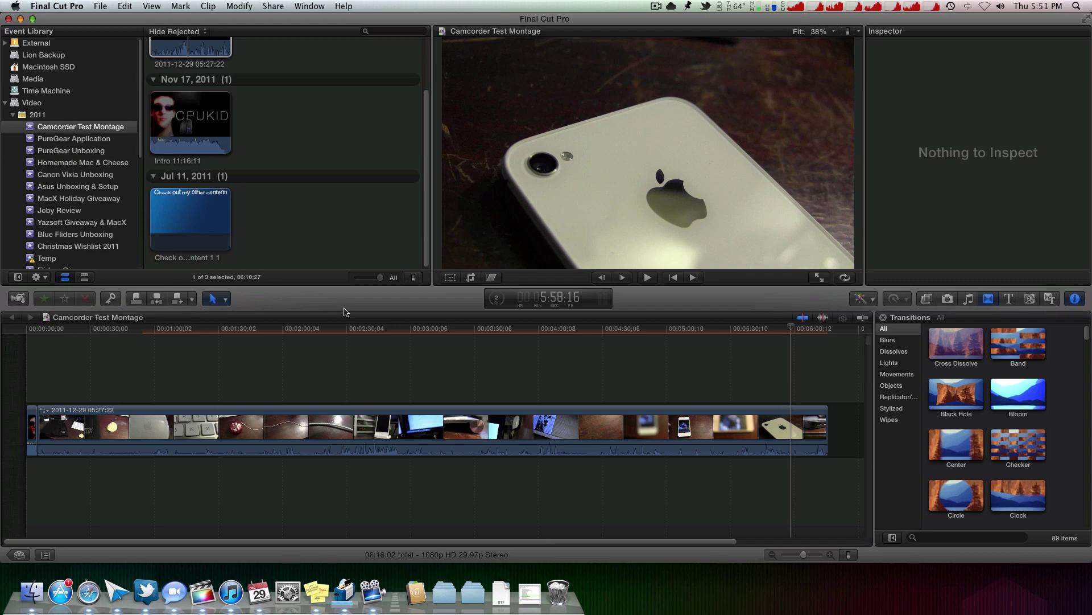
{"action": "left_click", "coordinate": [96, 128]}
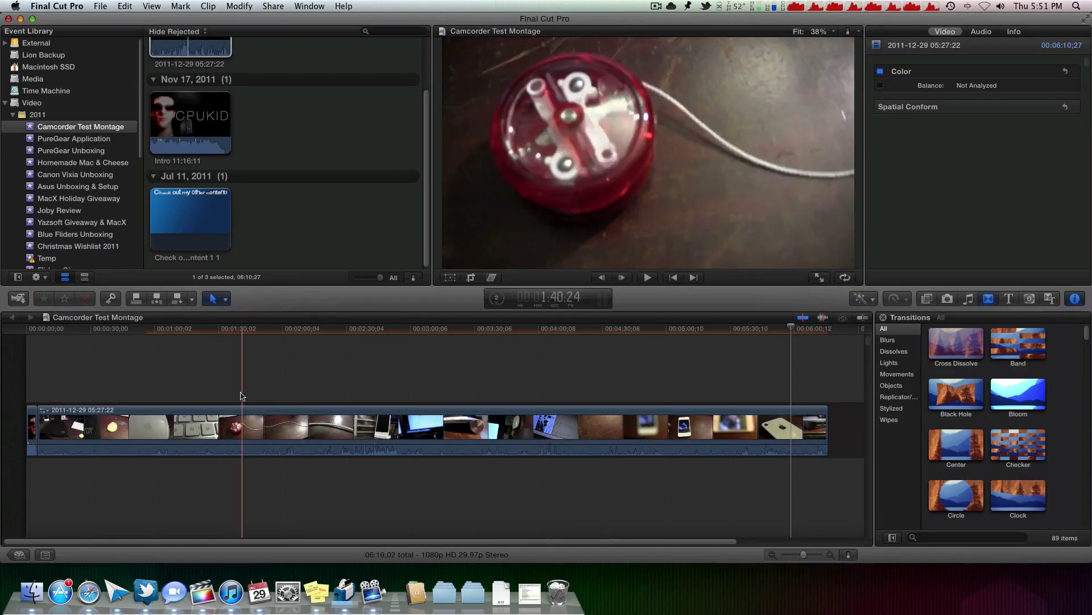
{"action": "key", "text": "super+i"}
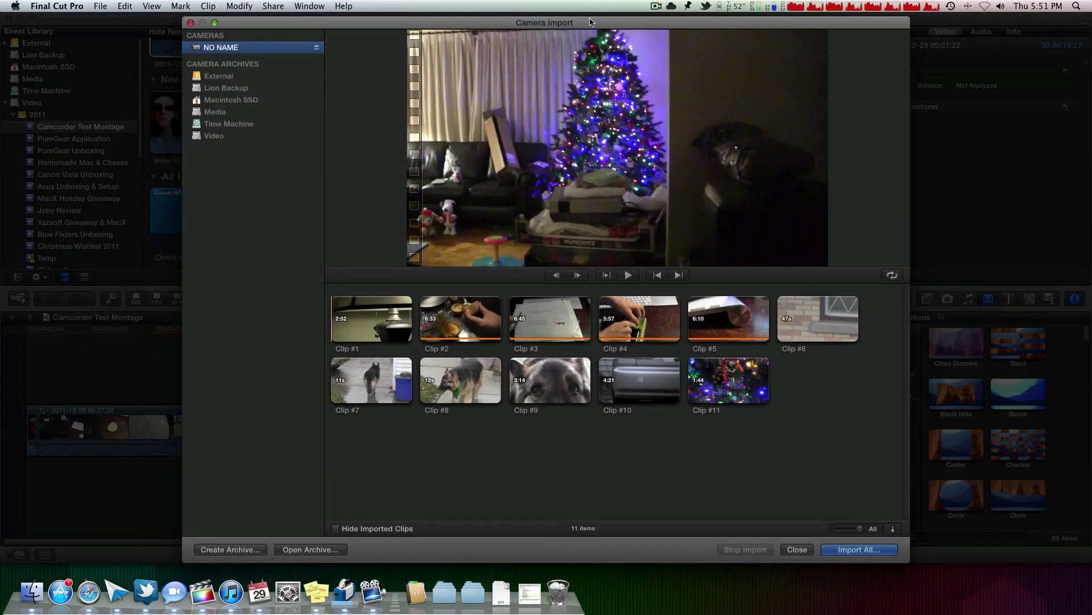
{"action": "left_click_drag", "start_coordinate": [590, 22], "coordinate": [576, 24]}
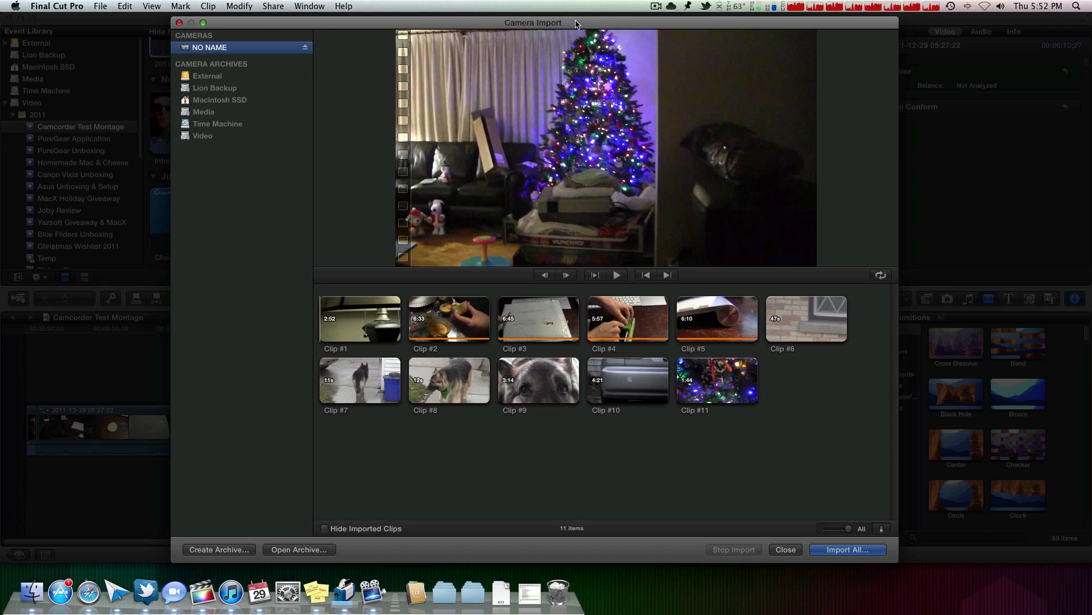
{"action": "left_click_drag", "start_coordinate": [576, 24], "coordinate": [567, 24]}
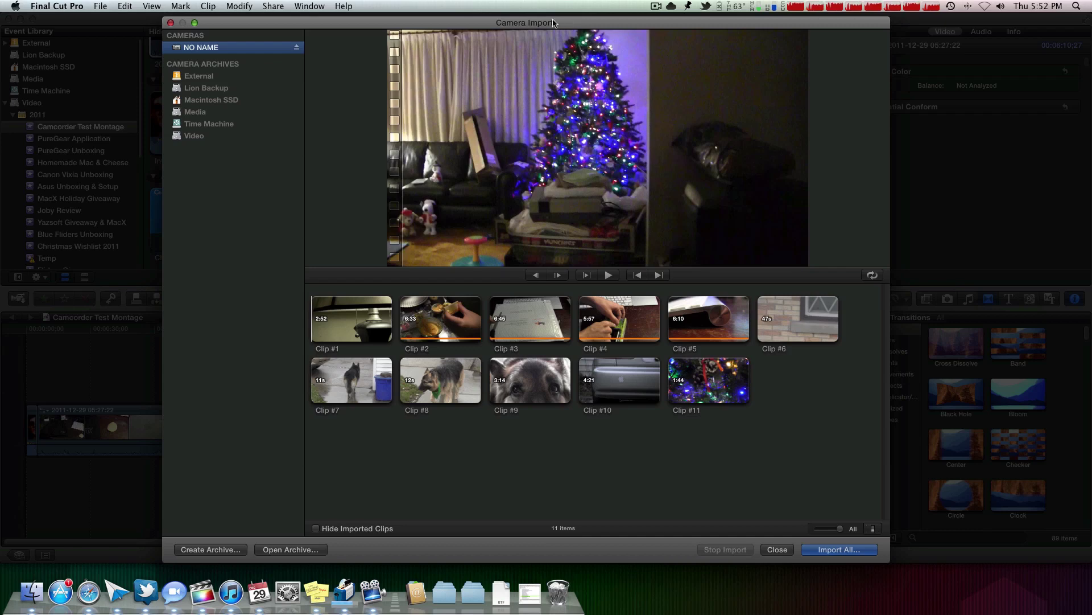
Import camera clips #6 through #11 into the existing Camcorder Test Montage event without transcoding or analysis, and close the import window
{"action": "left_click", "coordinate": [790, 314]}
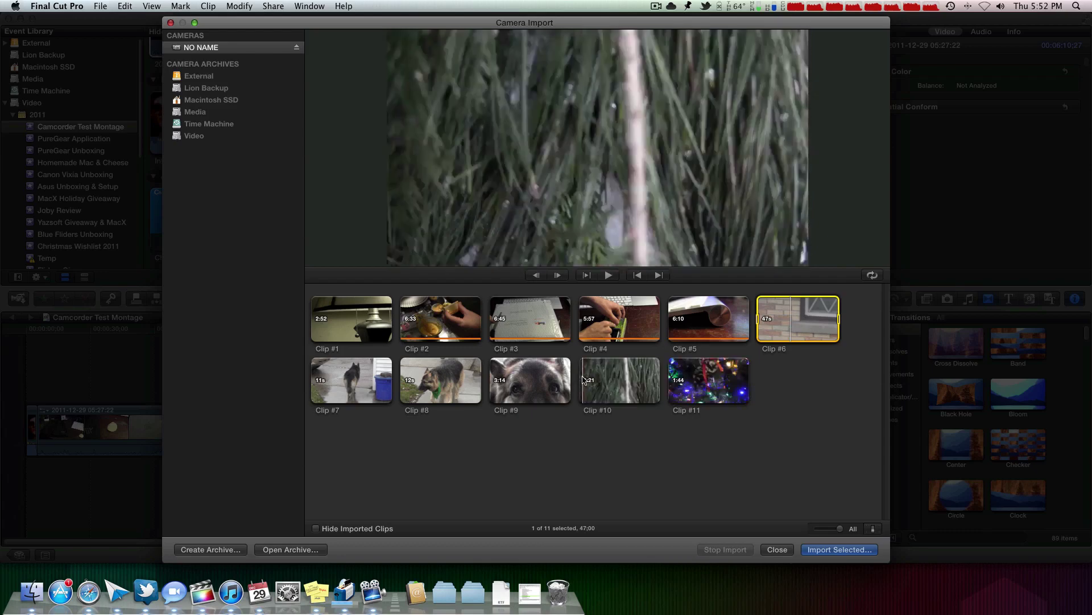
{"action": "left_click", "coordinate": [816, 427]}
{"action": "left_click_drag", "start_coordinate": [815, 428], "coordinate": [313, 353]}
{"action": "left_click", "coordinate": [807, 331], "text": "super"}
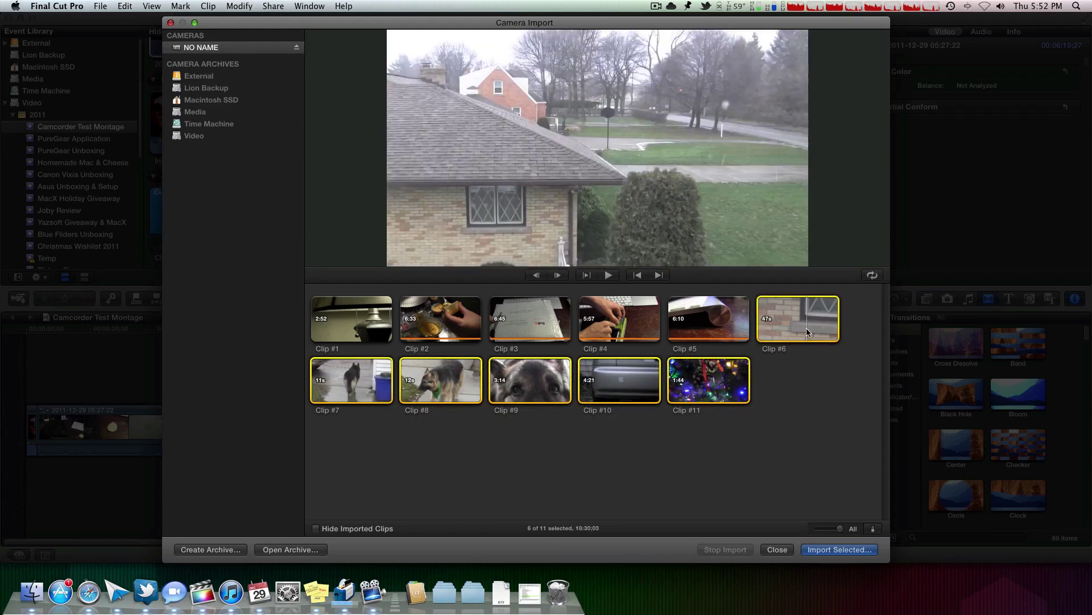
{"action": "left_click", "coordinate": [839, 549]}
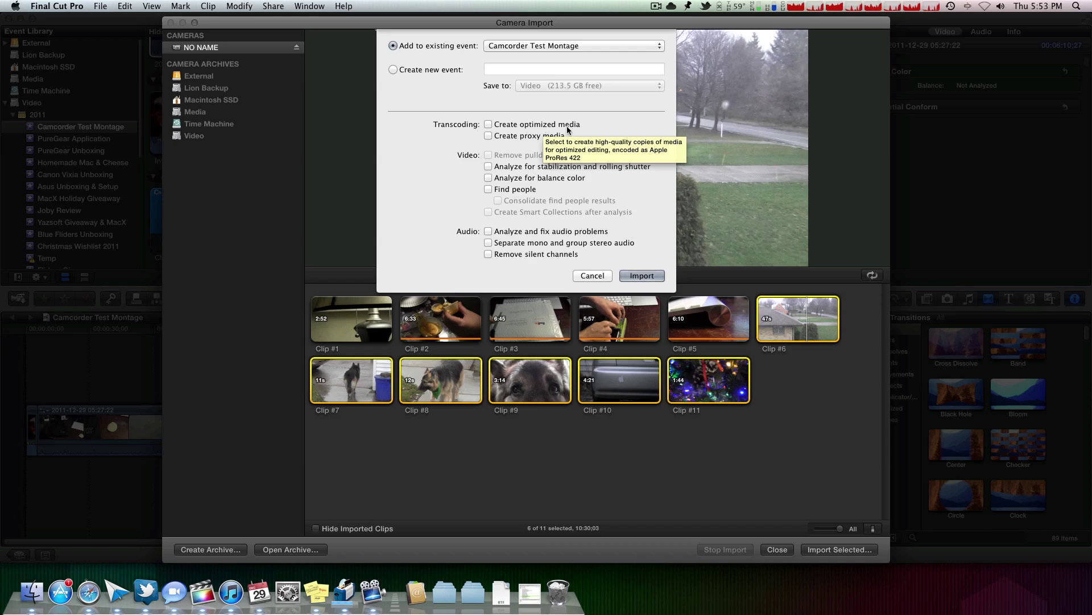
{"action": "left_click", "coordinate": [642, 275]}
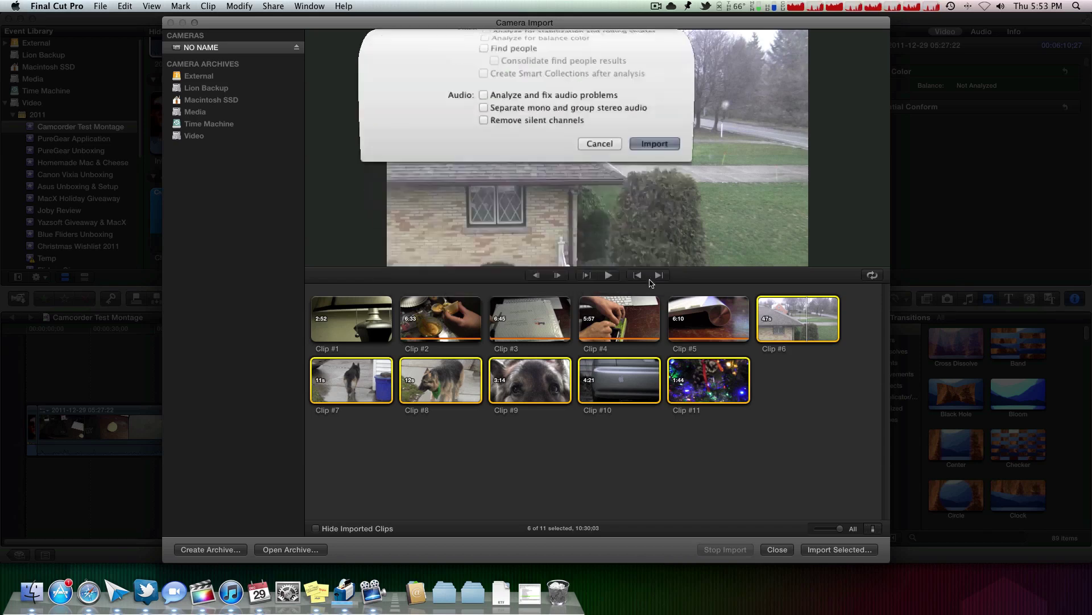
{"action": "left_click", "coordinate": [782, 551]}
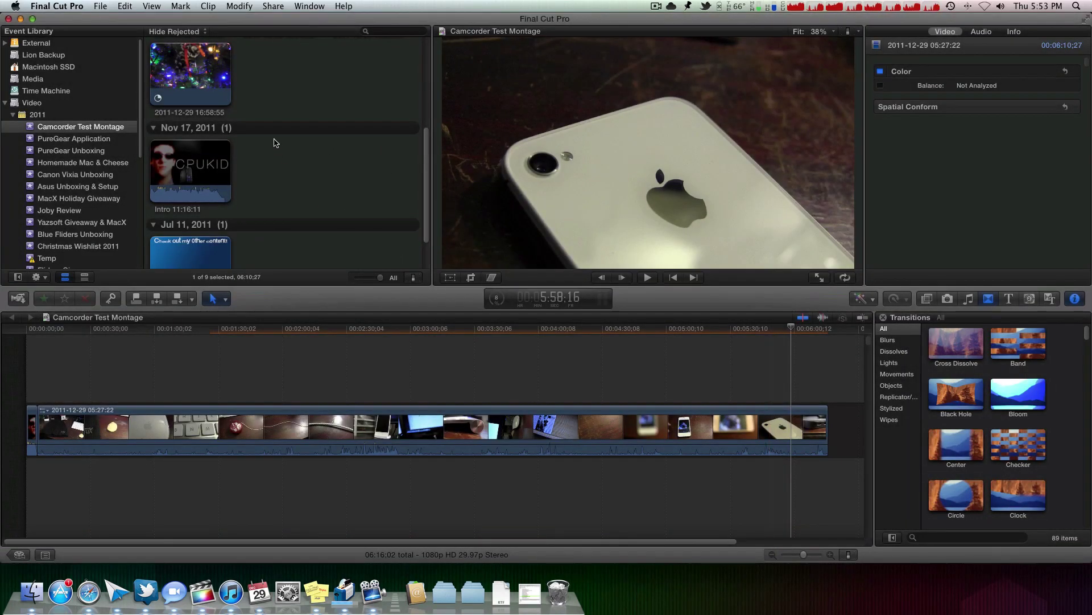
Open the background tasks window to check the progress of the media import
{"action": "scroll", "coordinate": [275, 143], "scroll_direction": "down", "scroll_amount": 2}
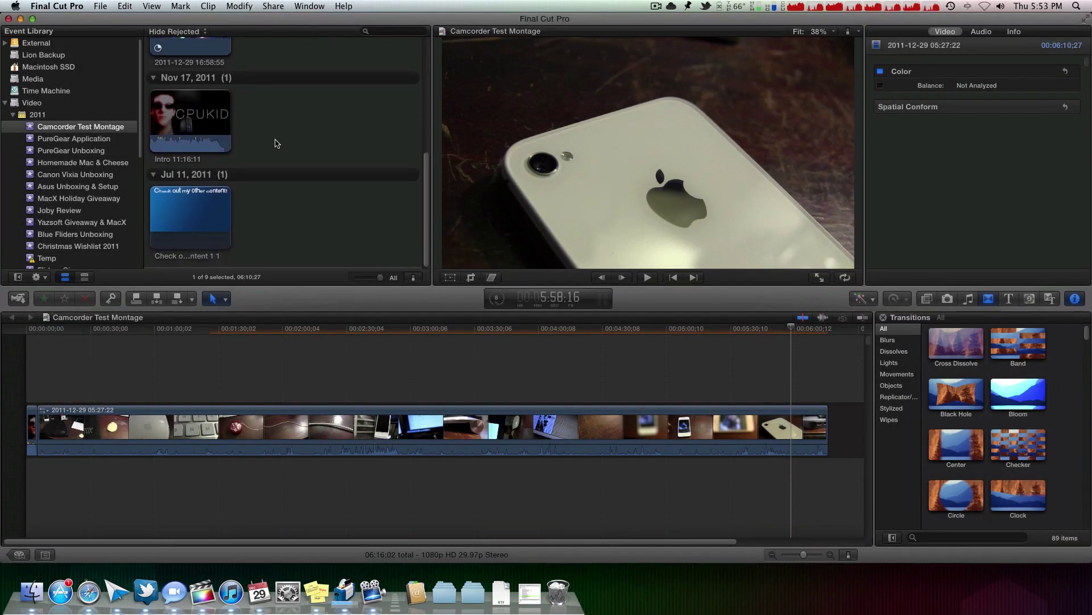
{"action": "left_click", "coordinate": [503, 305]}
{"action": "left_click", "coordinate": [527, 97]}
{"action": "left_click", "coordinate": [526, 98]}
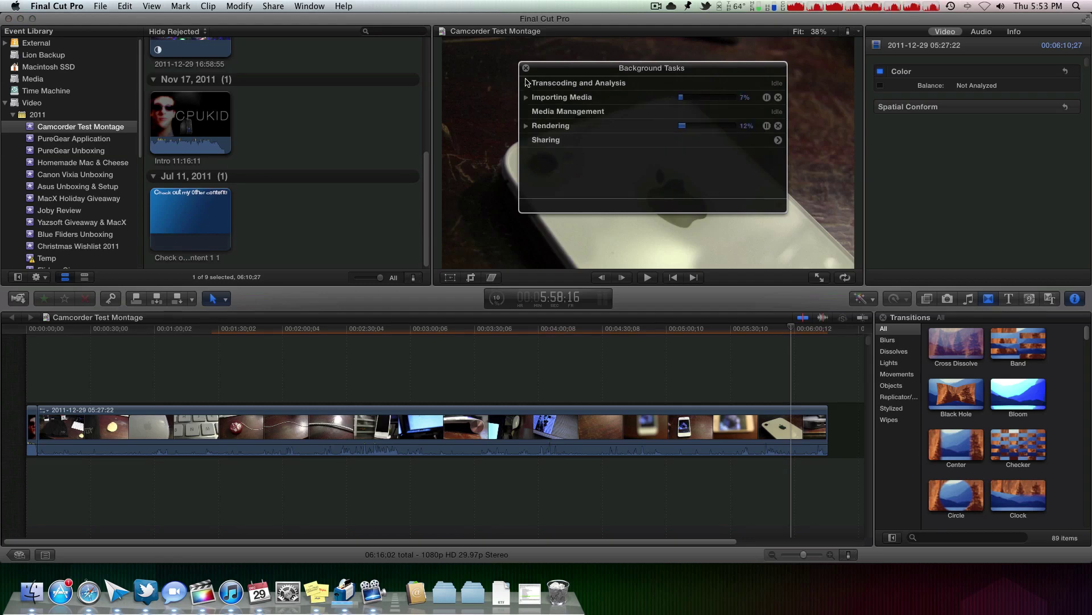
{"action": "scroll", "coordinate": [198, 123], "scroll_direction": "up", "scroll_amount": 10}
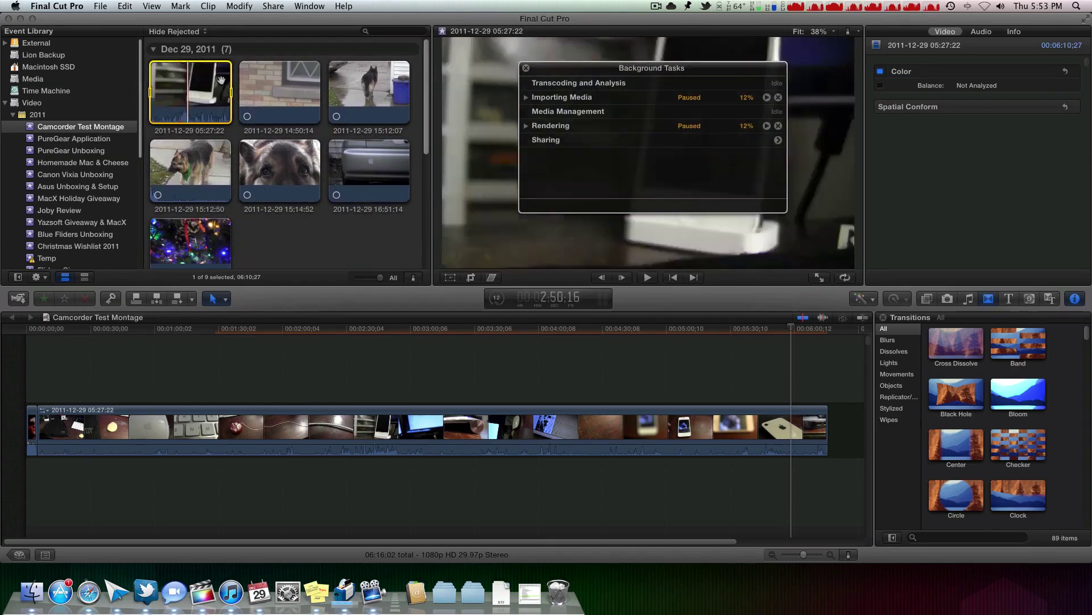
{"action": "left_click", "coordinate": [300, 84]}
{"action": "left_click_drag", "start_coordinate": [266, 85], "coordinate": [845, 422]}
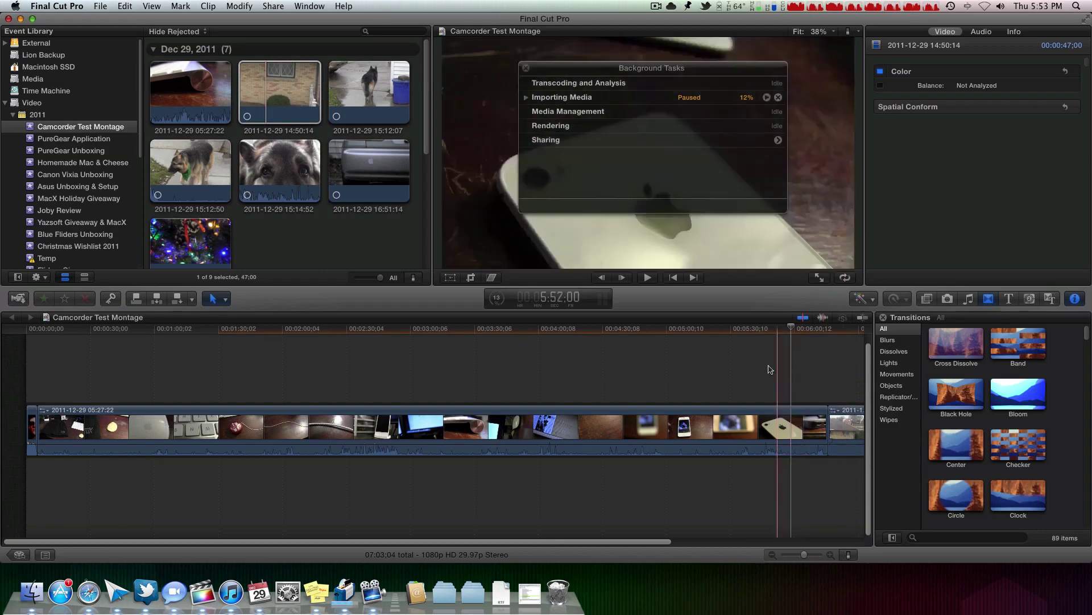
Append the event clips 15:12:07, 15:12:50, 15:14:52 and 16:51:14 of 2011-12-29 to the end of the timeline
{"action": "left_click", "coordinate": [376, 89]}
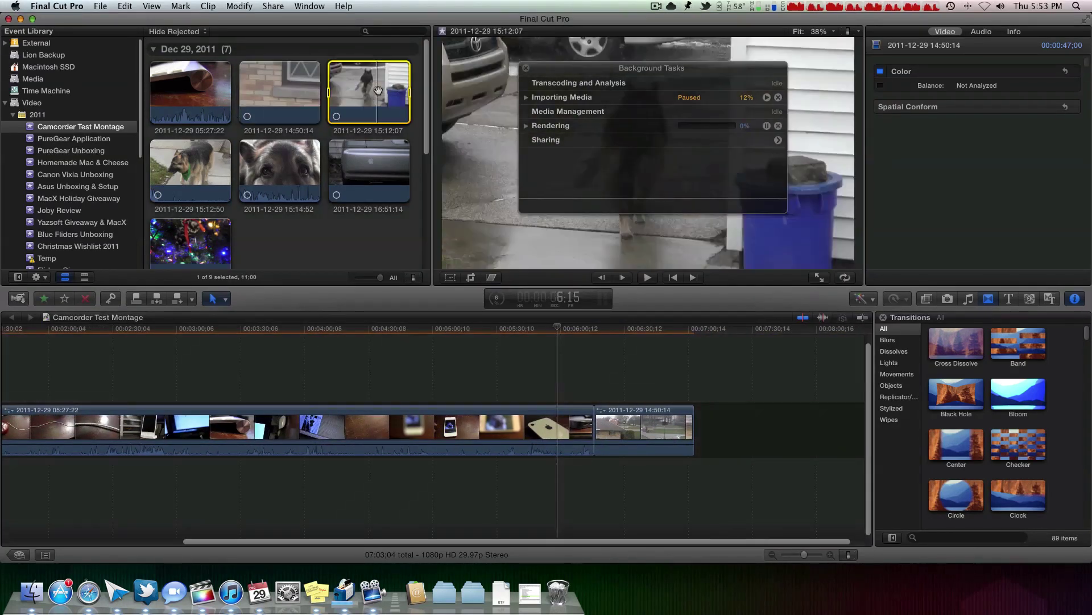
{"action": "key", "text": "e"}
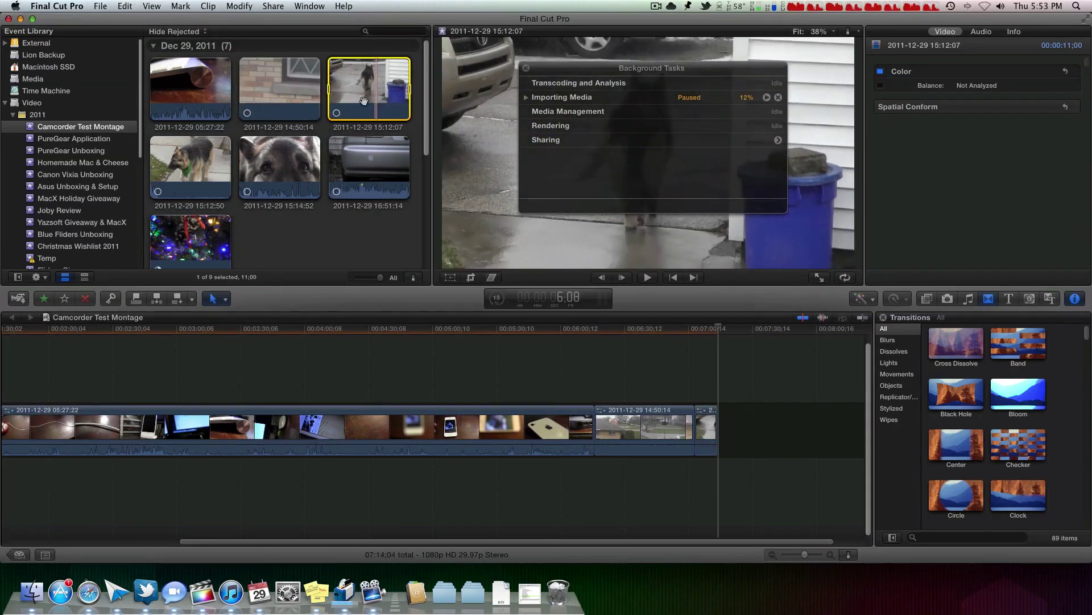
{"action": "left_click", "coordinate": [212, 165]}
{"action": "key", "text": "e"}
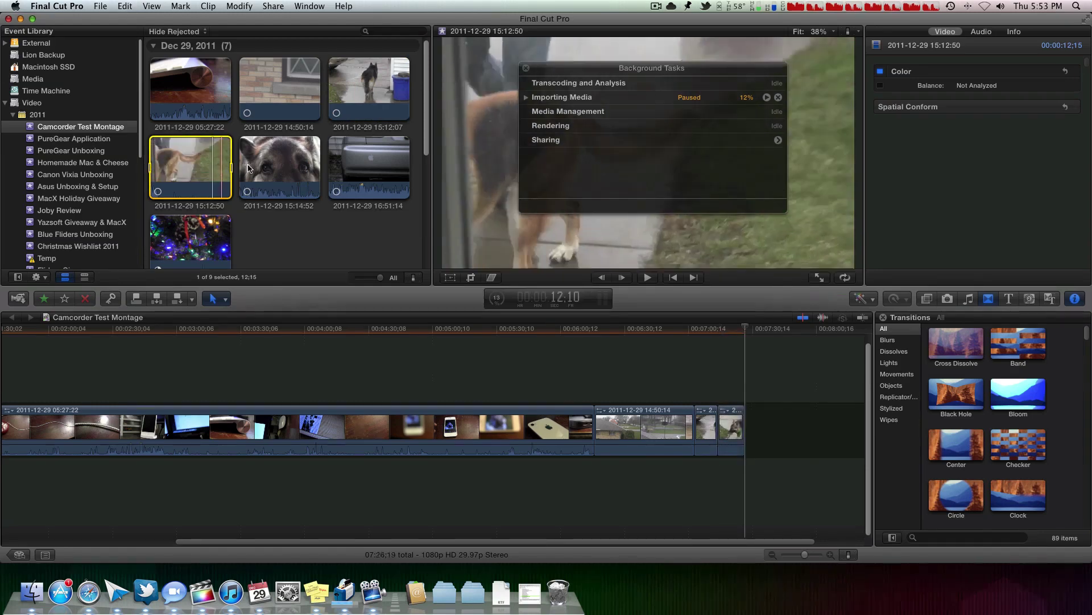
{"action": "left_click", "coordinate": [299, 168]}
{"action": "key", "text": "e"}
{"action": "left_click", "coordinate": [342, 167]}
{"action": "key", "text": "e"}
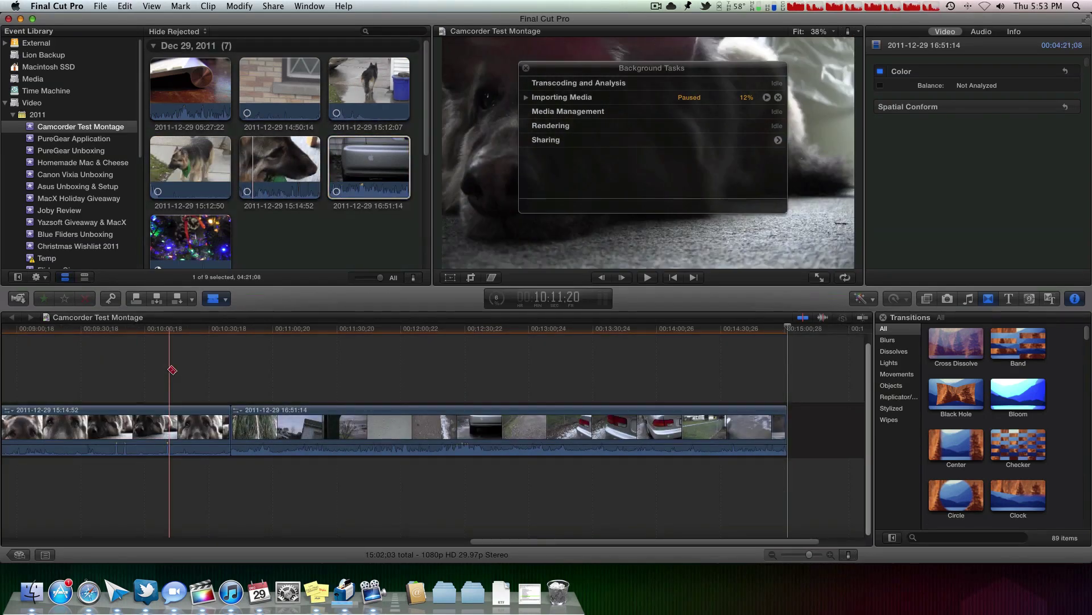
{"action": "key", "text": "b"}
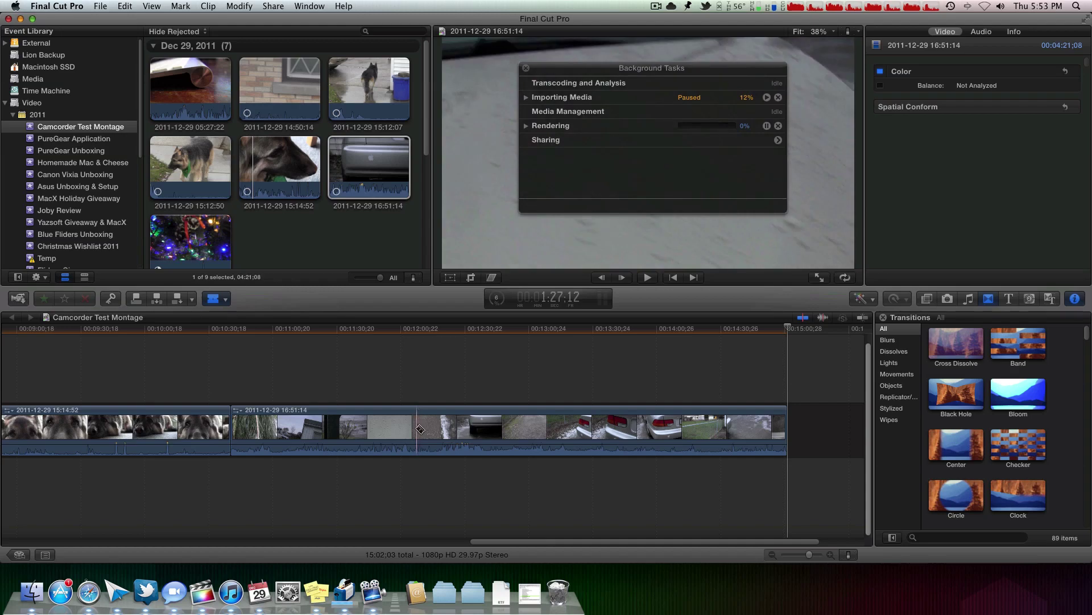
{"action": "left_click", "coordinate": [417, 429]}
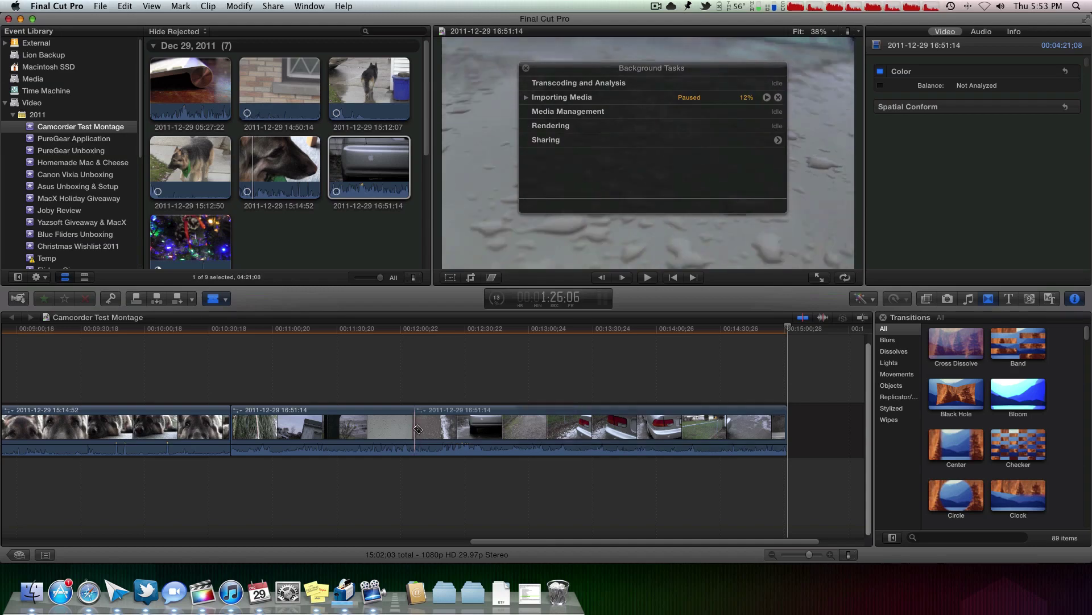
{"action": "key", "text": "a"}
{"action": "left_click", "coordinate": [420, 430]}
{"action": "key", "text": "Delete"}
{"action": "scroll", "coordinate": [370, 393], "scroll_direction": "left", "scroll_amount": 15}
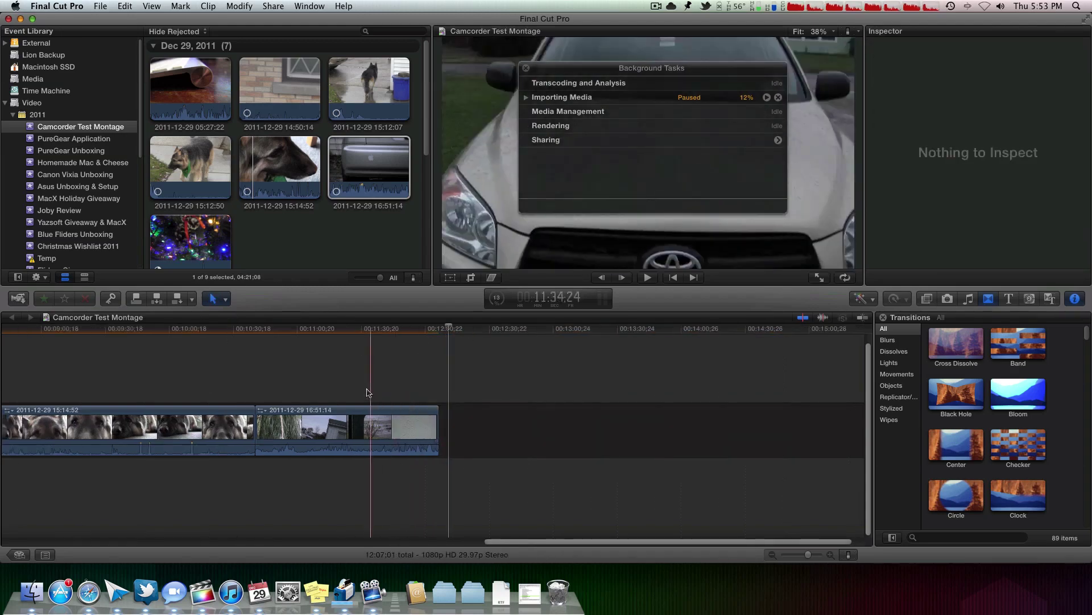
{"action": "scroll", "coordinate": [370, 382], "scroll_direction": "right", "scroll_amount": 10}
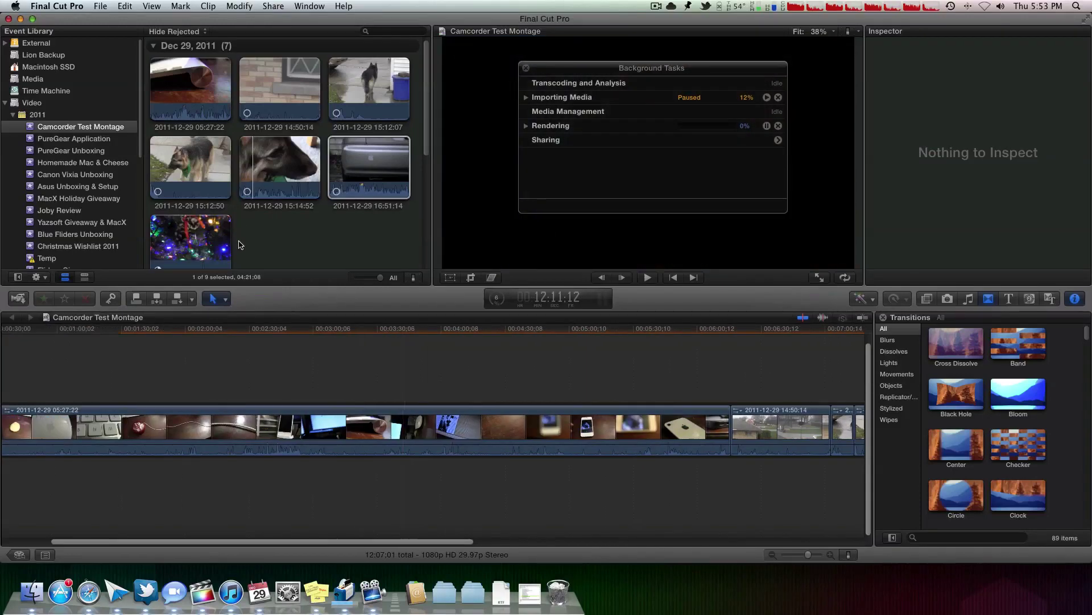
{"action": "left_click", "coordinate": [191, 236]}
{"action": "key", "text": "e"}
{"action": "left_click", "coordinate": [371, 354]}
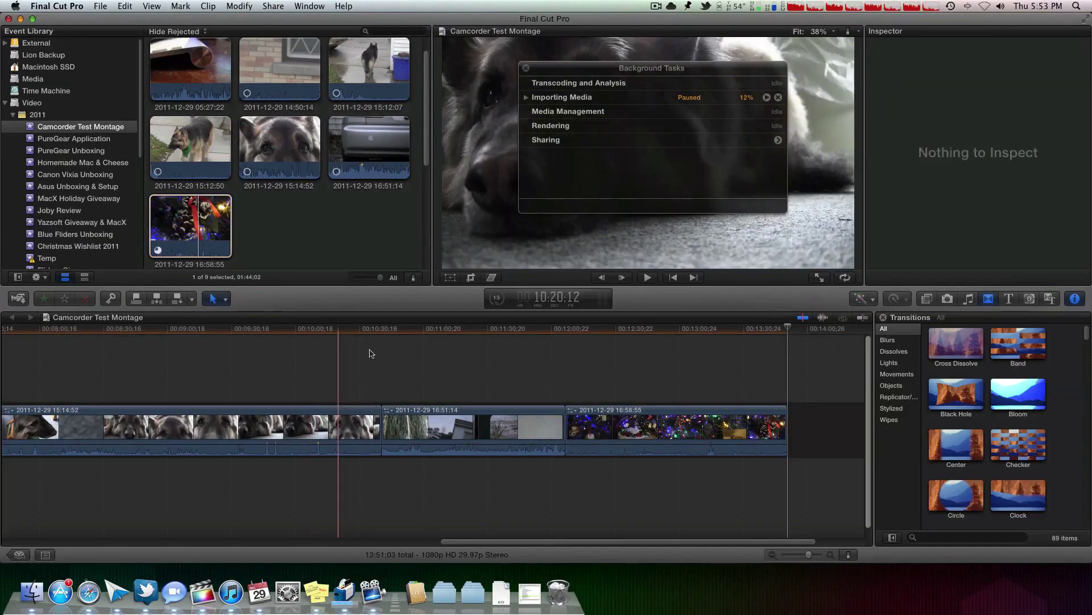
Review the start of the montage up close, playing the change from the intro to the first camcorder clip
{"action": "scroll", "coordinate": [415, 367], "scroll_direction": "left", "scroll_amount": 10}
{"action": "scroll", "coordinate": [432, 373], "scroll_direction": "left", "scroll_amount": 15}
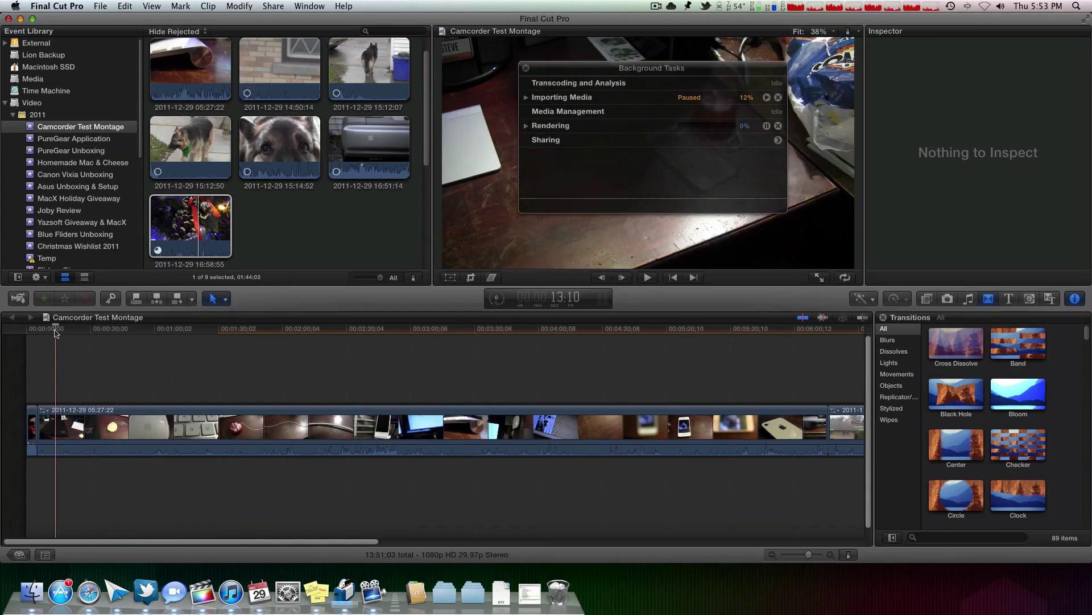
{"action": "key", "text": "super+equal"}
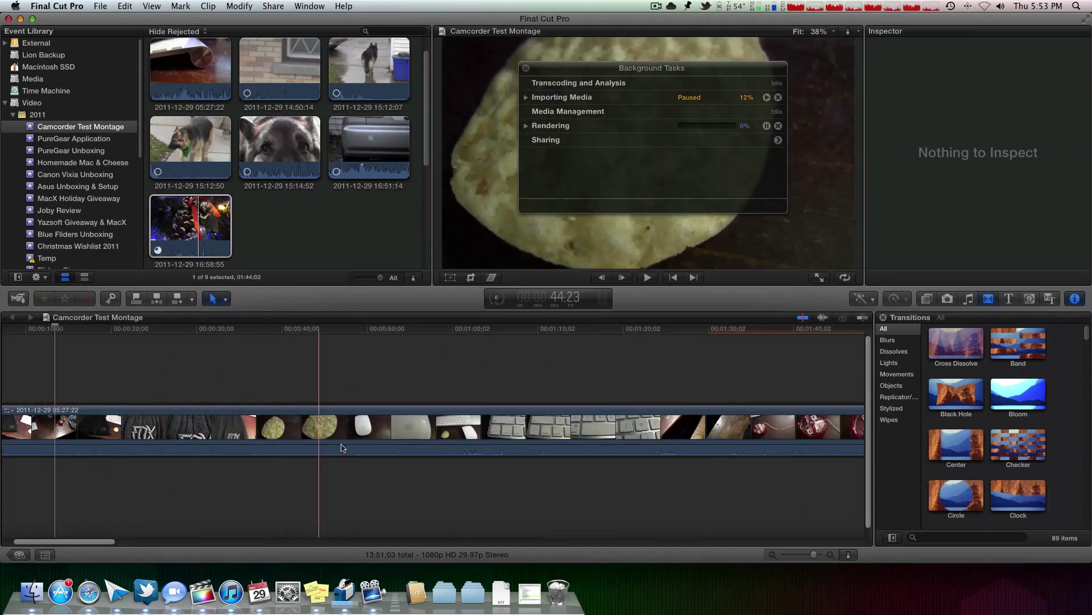
{"action": "scroll", "coordinate": [568, 445], "scroll_direction": "right", "scroll_amount": 10}
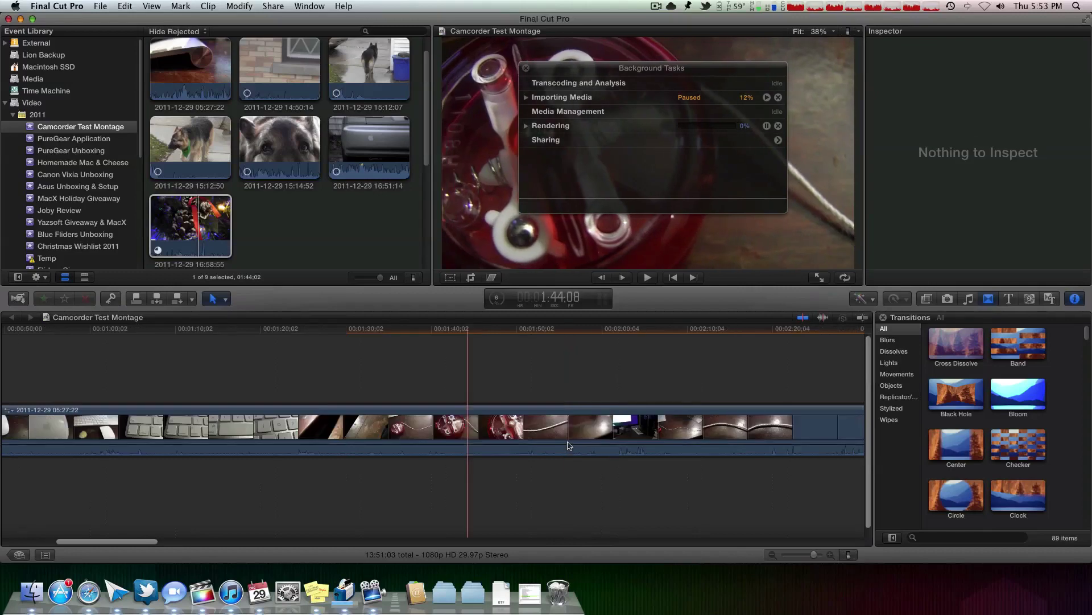
{"action": "scroll", "coordinate": [568, 445], "scroll_direction": "left", "scroll_amount": 12}
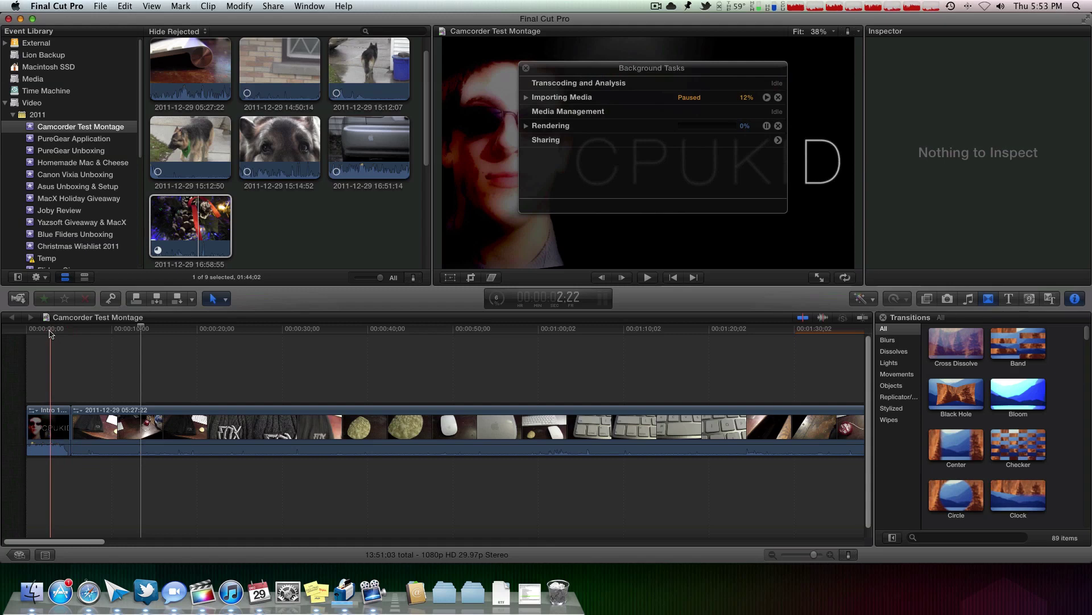
{"action": "key", "text": "space"}
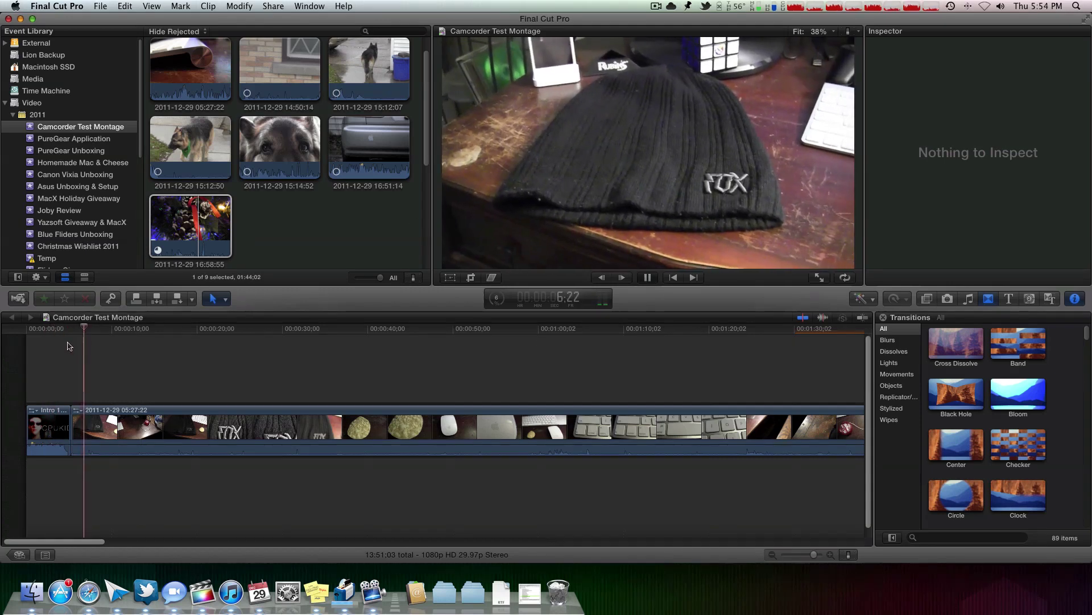
{"action": "key", "text": "space"}
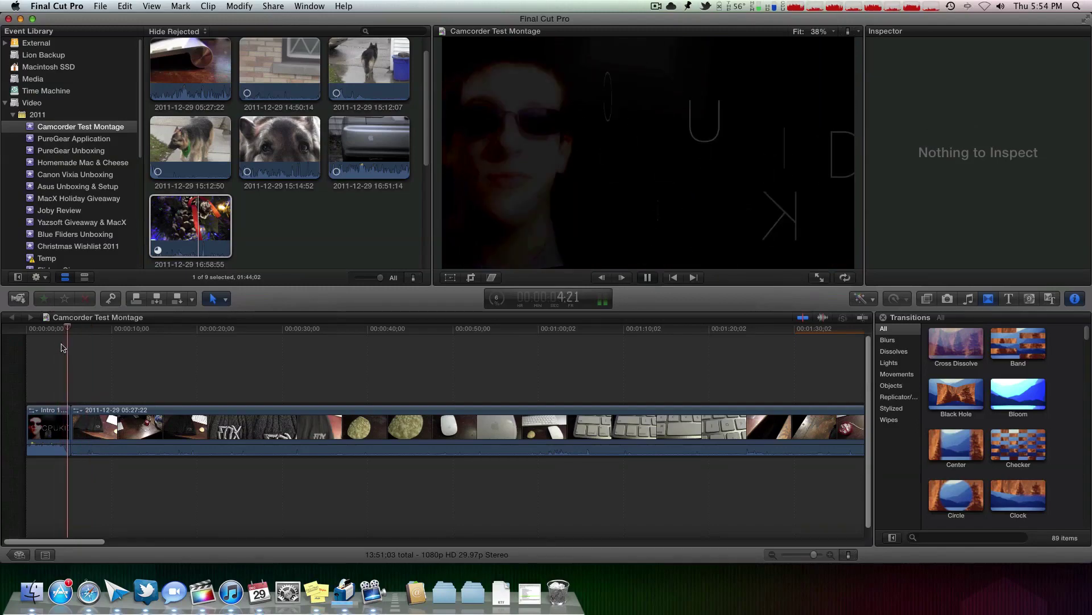
{"action": "key", "text": "space"}
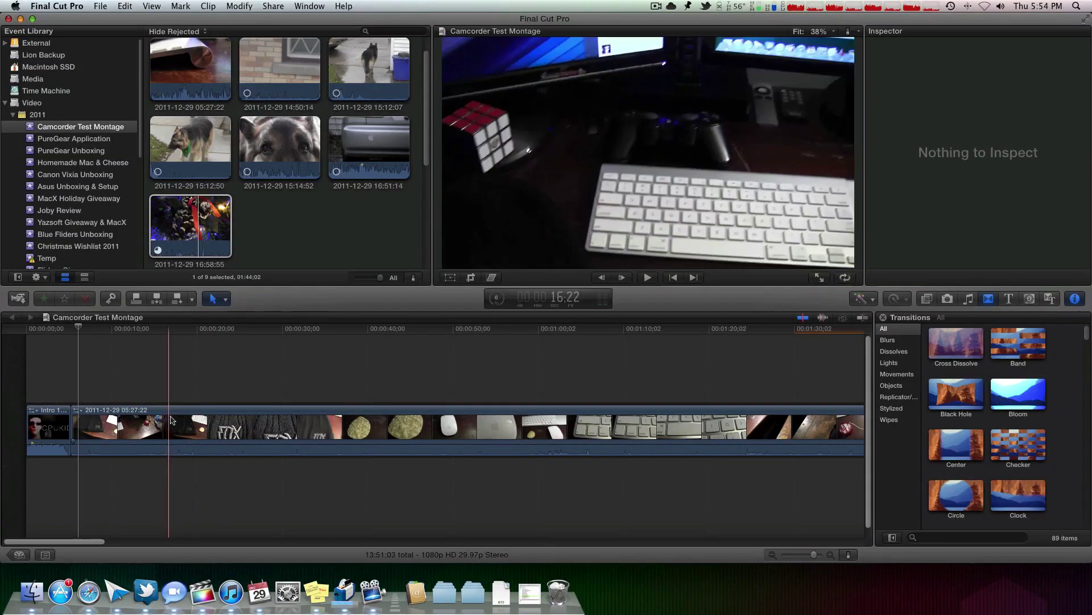
{"action": "key", "text": "b"}
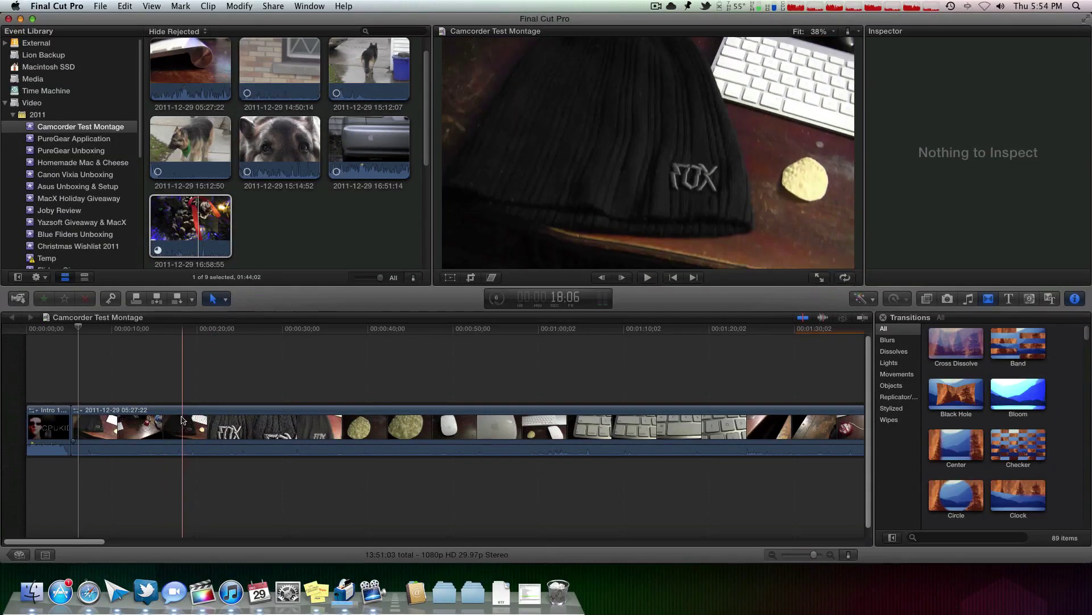
{"action": "left_click", "coordinate": [183, 421]}
{"action": "key", "text": "a"}
{"action": "left_click", "coordinate": [152, 424]}
{"action": "key", "text": "Delete"}
{"action": "left_click_drag", "start_coordinate": [956, 341], "coordinate": [72, 422]}
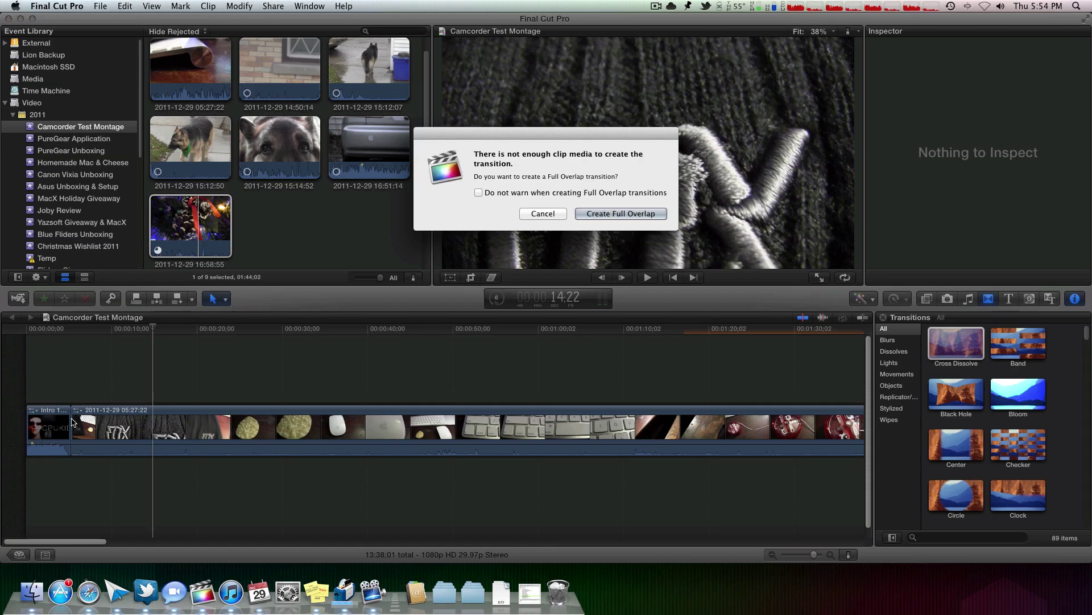
{"action": "key", "text": "Return"}
Examine the choices for how transitions are applied in the editing preferences and close the preferences
{"action": "key", "text": "super+comma"}
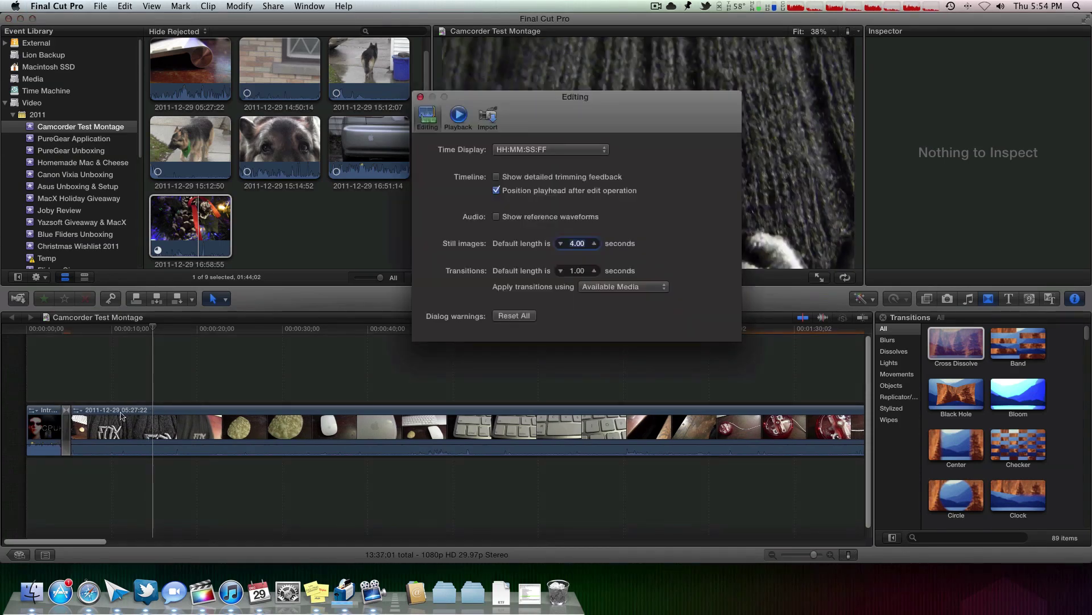
{"action": "left_click", "coordinate": [599, 289]}
{"action": "left_click", "coordinate": [599, 288]}
{"action": "left_click", "coordinate": [602, 293]}
{"action": "left_click", "coordinate": [601, 312]}
{"action": "left_click", "coordinate": [420, 97]}
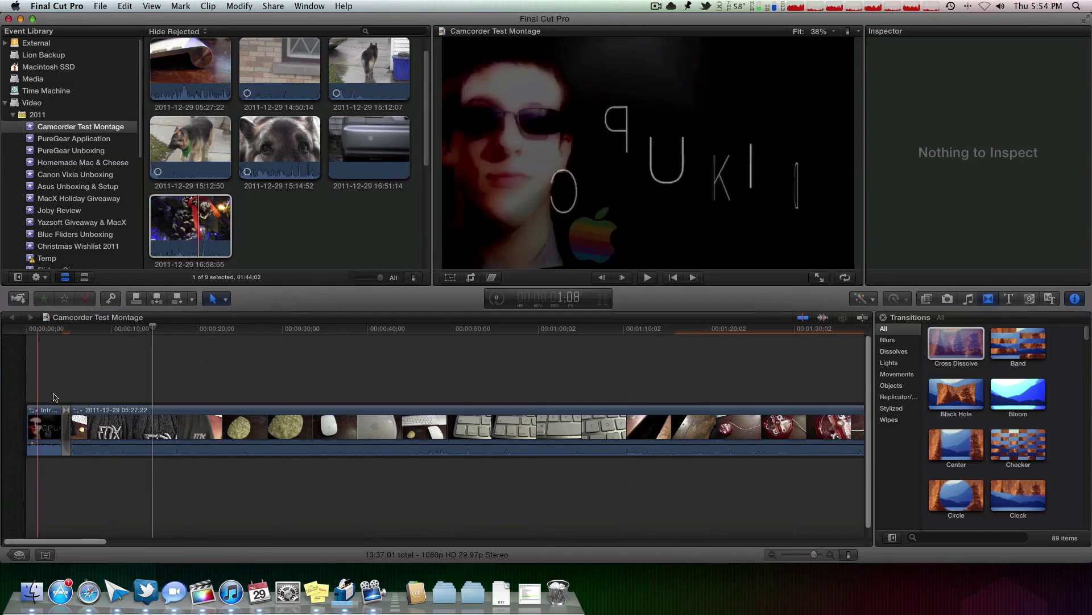
Play the montage from the intro across the Cross Dissolve into the first camcorder clip
{"action": "left_click", "coordinate": [49, 427]}
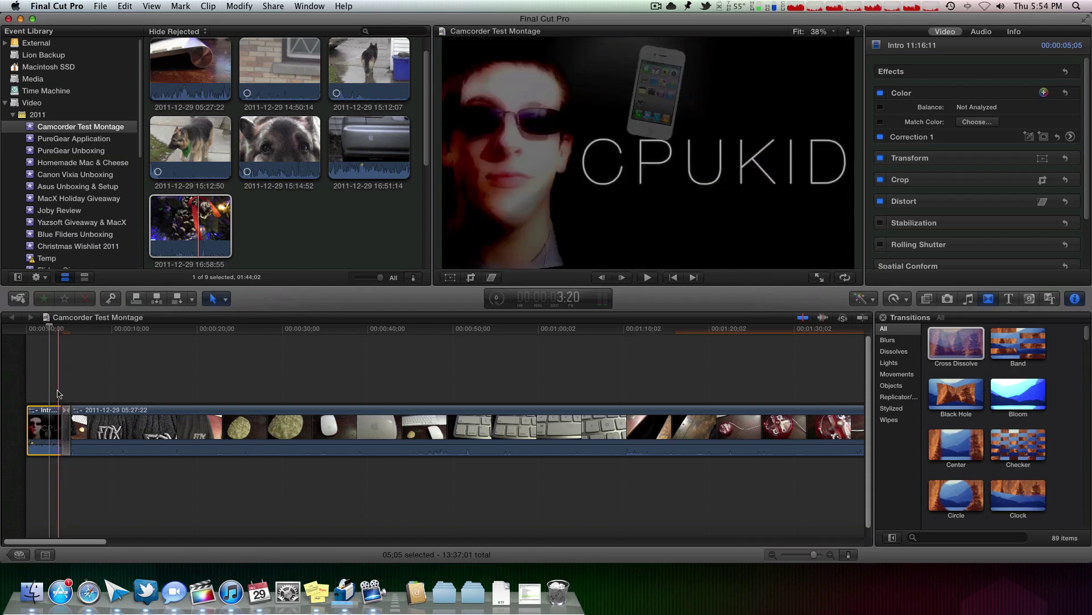
{"action": "left_click", "coordinate": [58, 393]}
{"action": "key", "text": "space"}
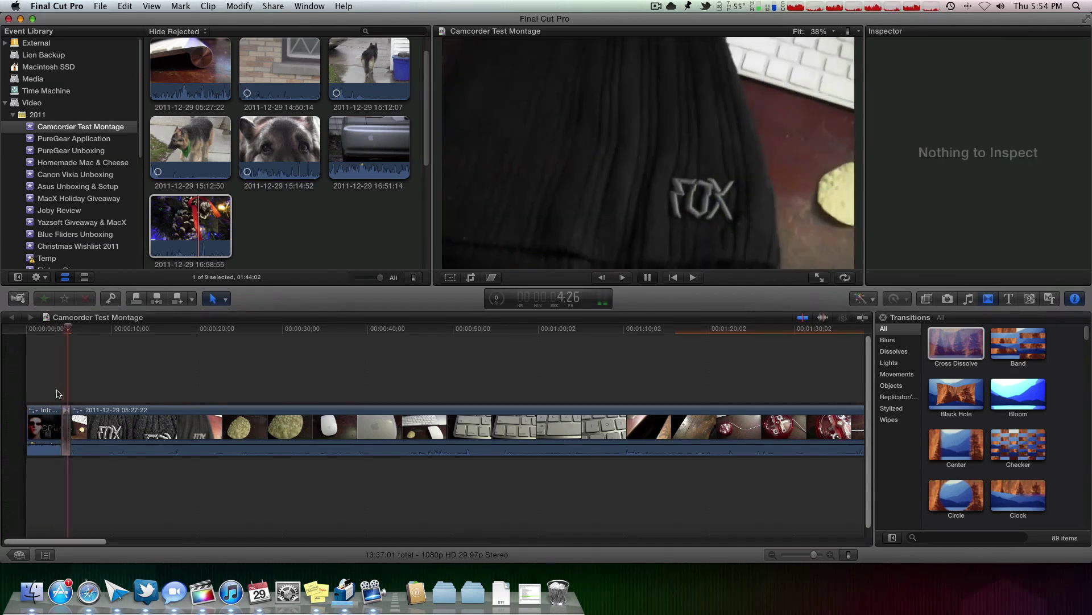
{"action": "key", "text": "space"}
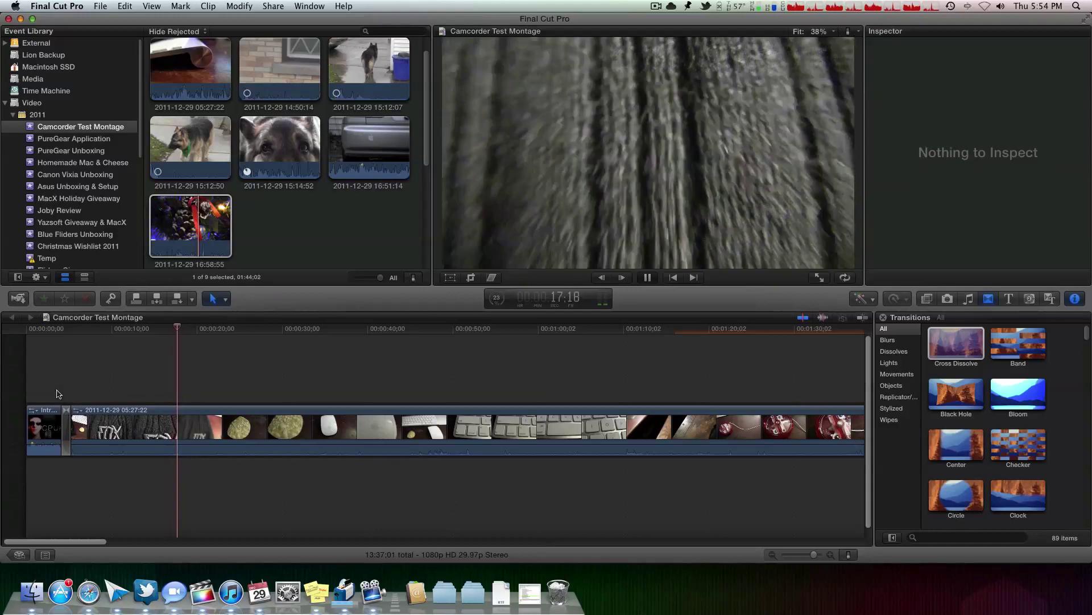
{"action": "key", "text": "space"}
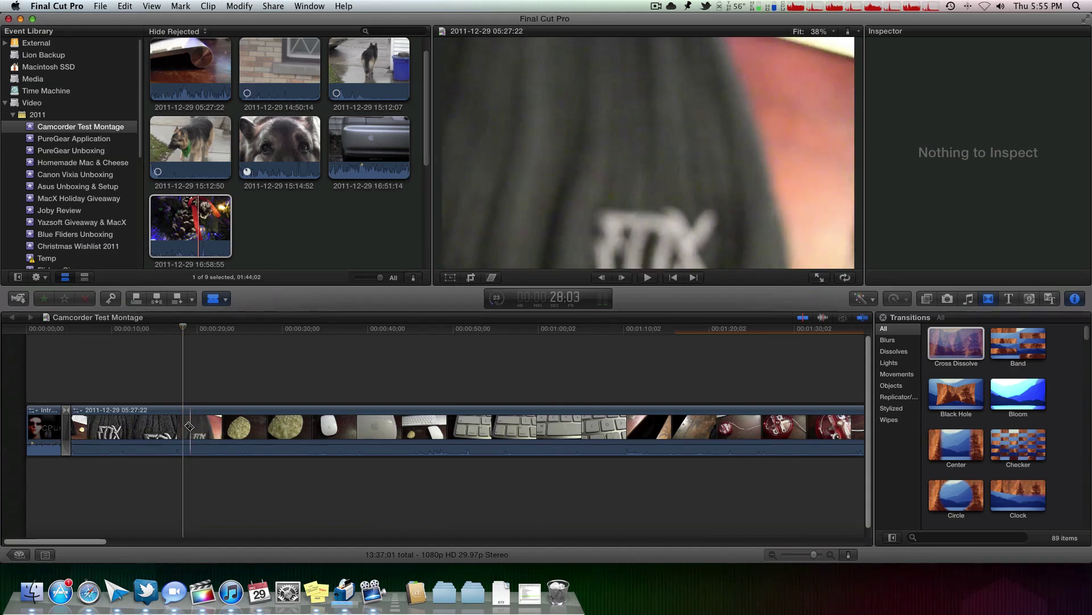
{"action": "key", "text": "super+b"}
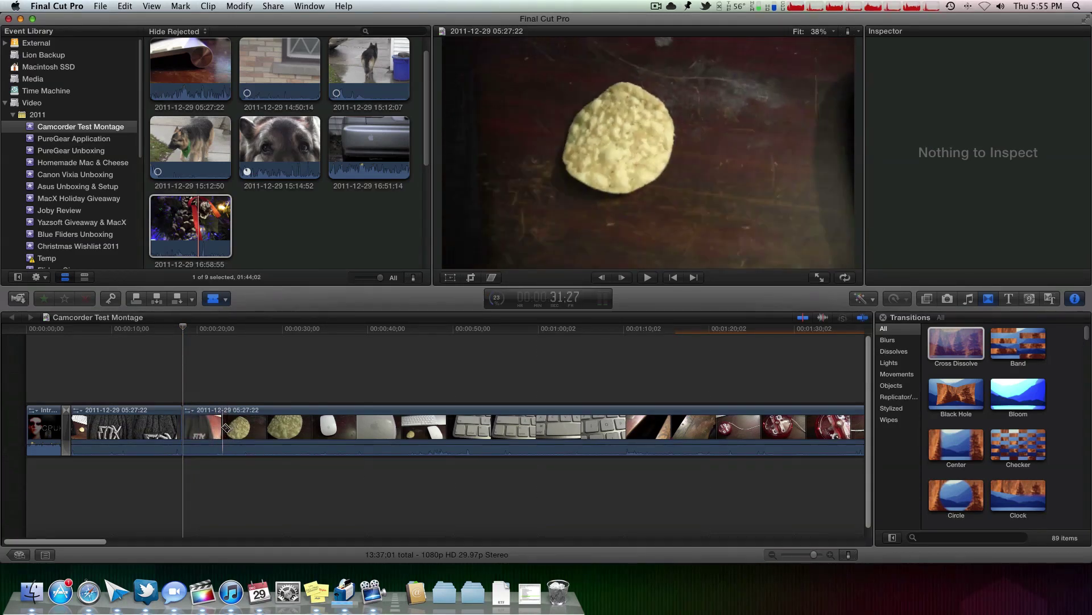
{"action": "left_click", "coordinate": [226, 428]}
{"action": "key", "text": "a"}
{"action": "left_click", "coordinate": [202, 427]}
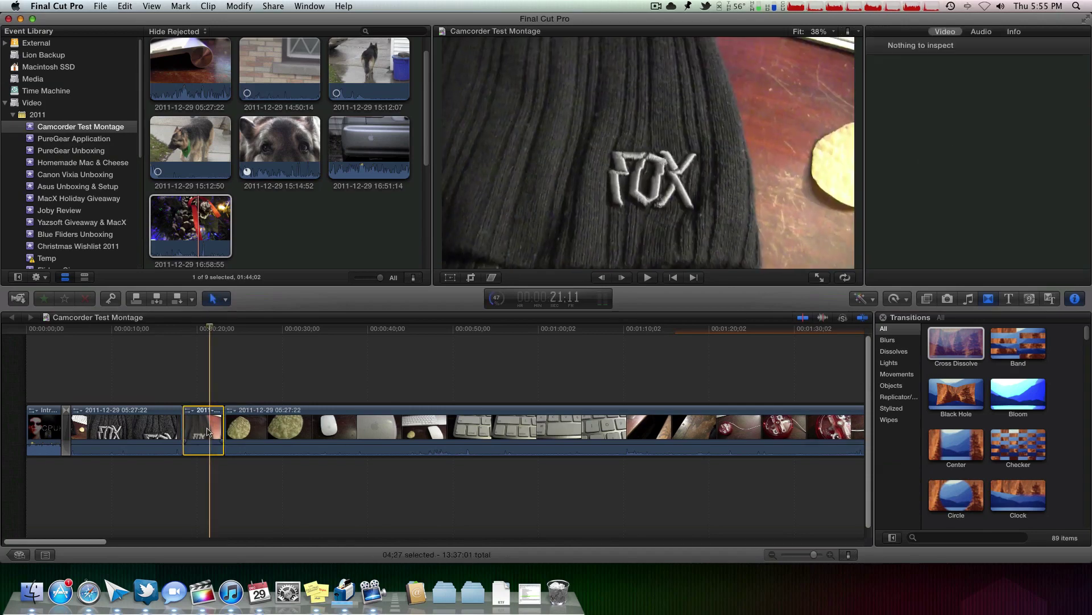
{"action": "key", "text": "Delete"}
{"action": "key", "text": "super+t"}
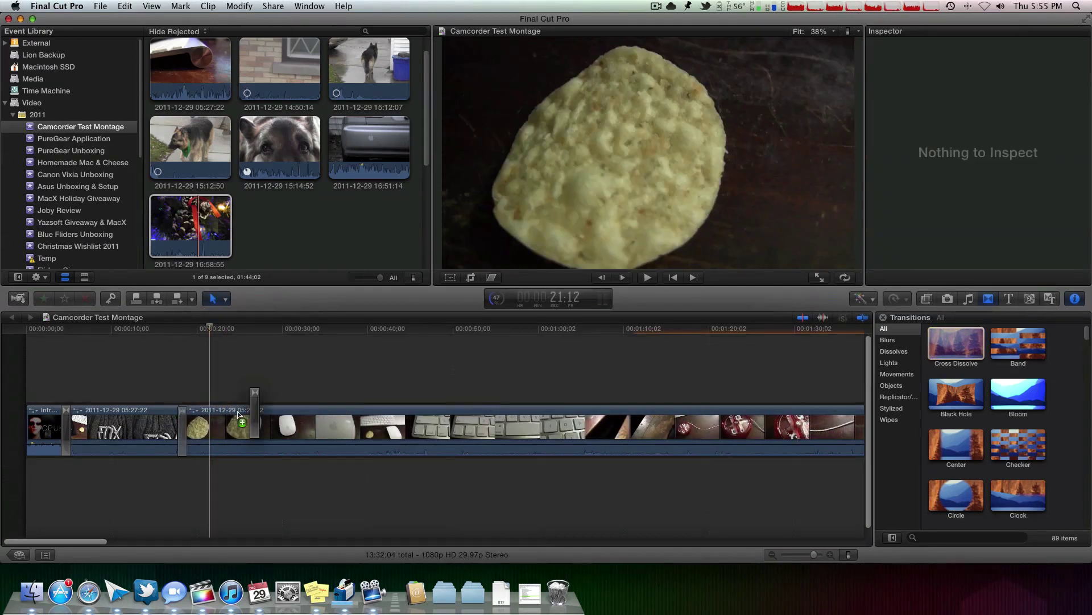
Remove the footage between about 28.5 and 31.5 seconds, before the mouse close-up, and bridge the join with a Cross Dissolve
{"action": "left_click", "coordinate": [169, 389]}
{"action": "key", "text": "space"}
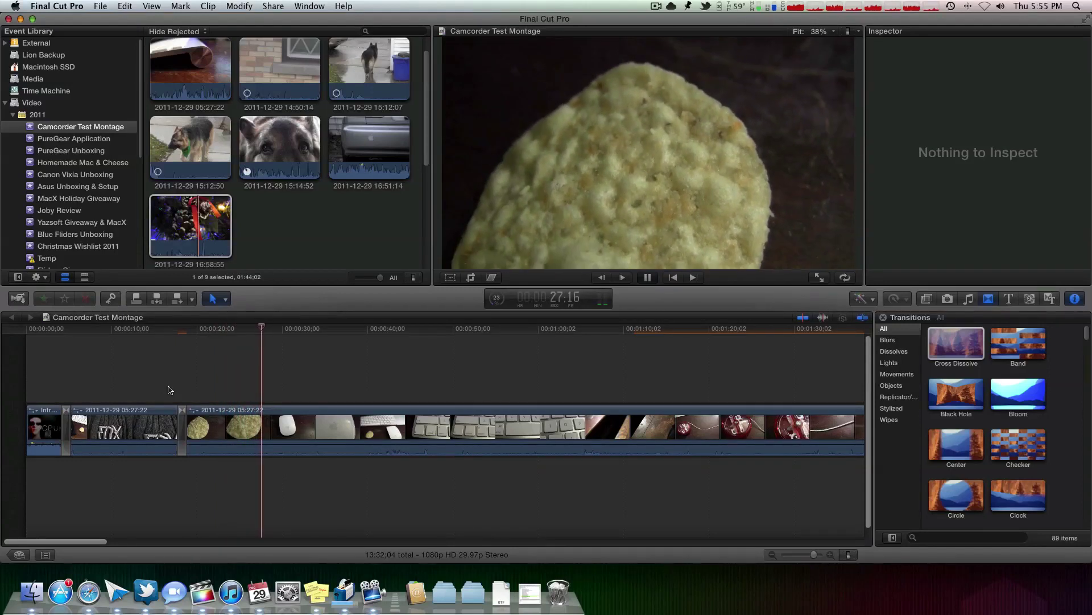
{"action": "key", "text": "space"}
{"action": "key", "text": "b"}
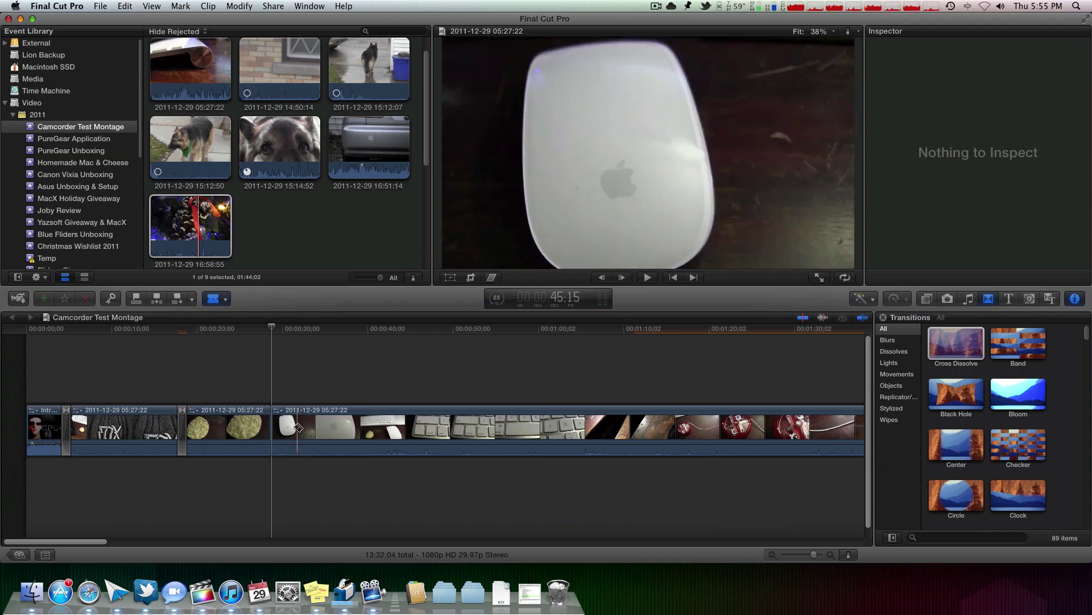
{"action": "left_click", "coordinate": [295, 427]}
{"action": "key", "text": "a"}
{"action": "left_click", "coordinate": [286, 427]}
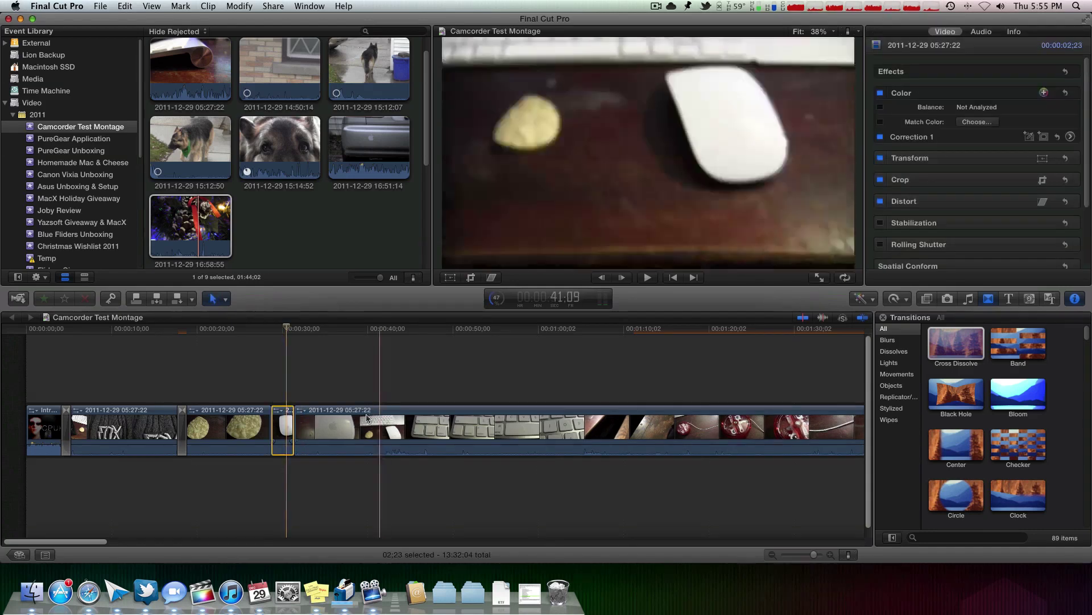
{"action": "key", "text": "Delete"}
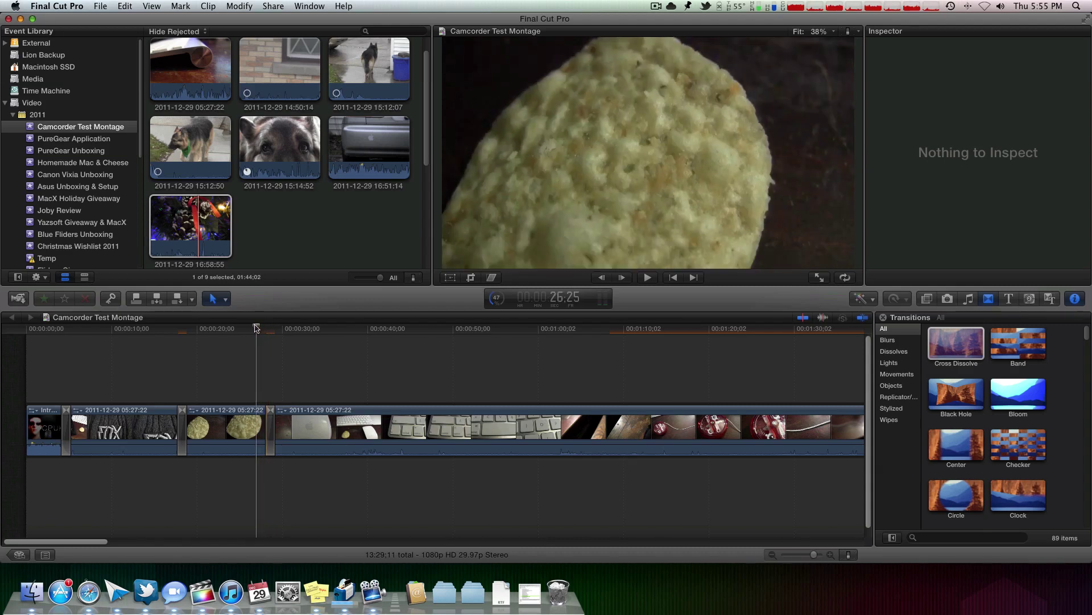
Delete the section between the mouse and keyboard shots, about 38 to 47 seconds, and add a Cross Dissolve there
{"action": "key", "text": "space"}
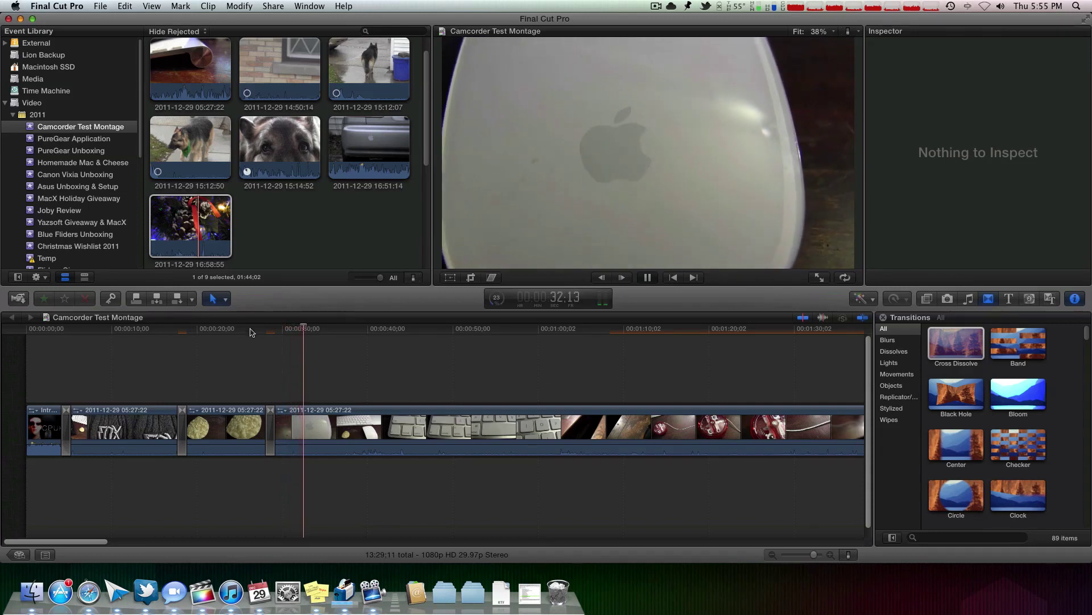
{"action": "scroll", "coordinate": [281, 382], "scroll_direction": "right", "scroll_amount": 5}
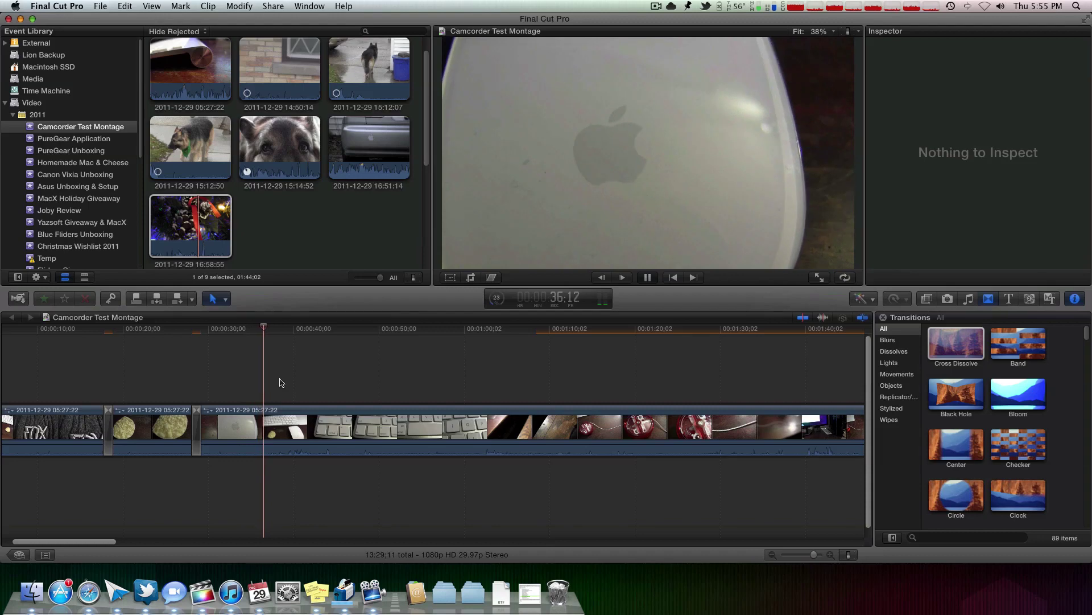
{"action": "key", "text": "space"}
{"action": "left_click", "coordinate": [280, 432]}
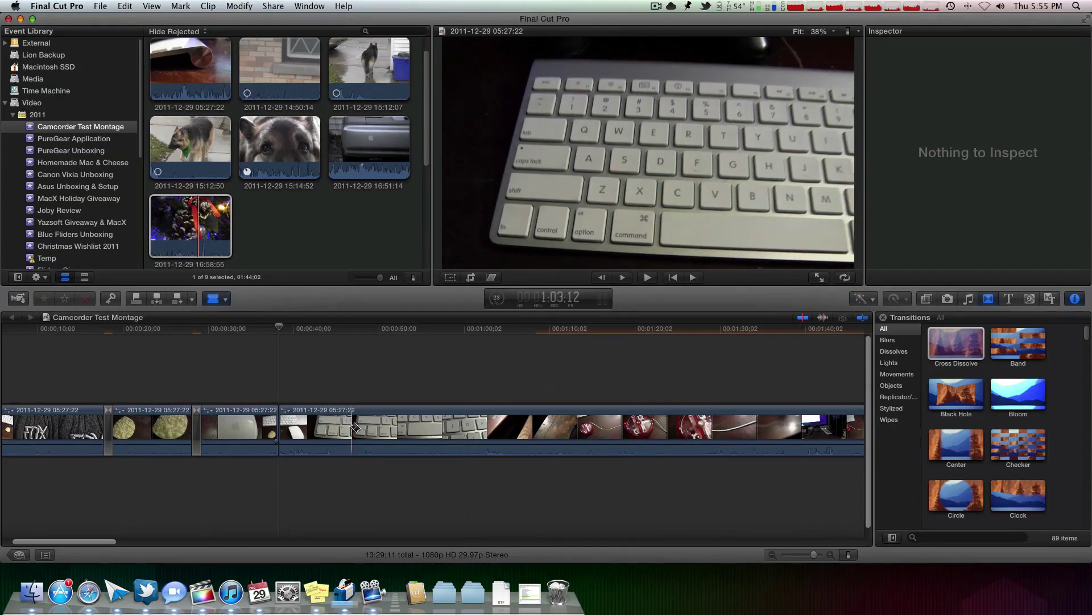
{"action": "key", "text": "a"}
{"action": "left_click", "coordinate": [337, 427]}
{"action": "key", "text": "Delete"}
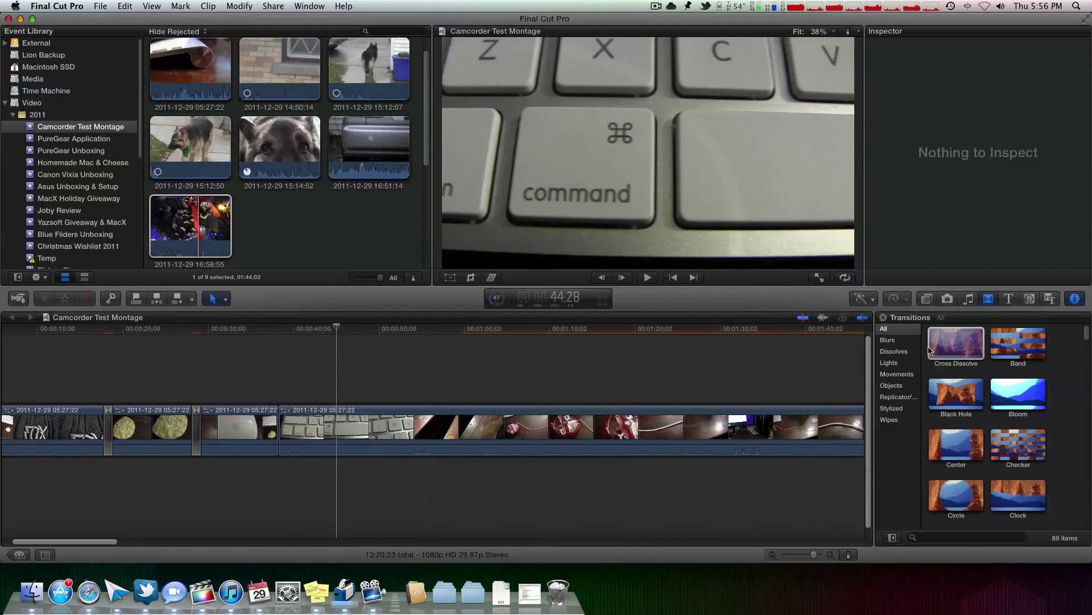
Delete the section between the keyboard and red yo-yo shots, about 0:52 to 1:12, and place a Cross Dissolve at the cut
{"action": "left_click", "coordinate": [263, 386]}
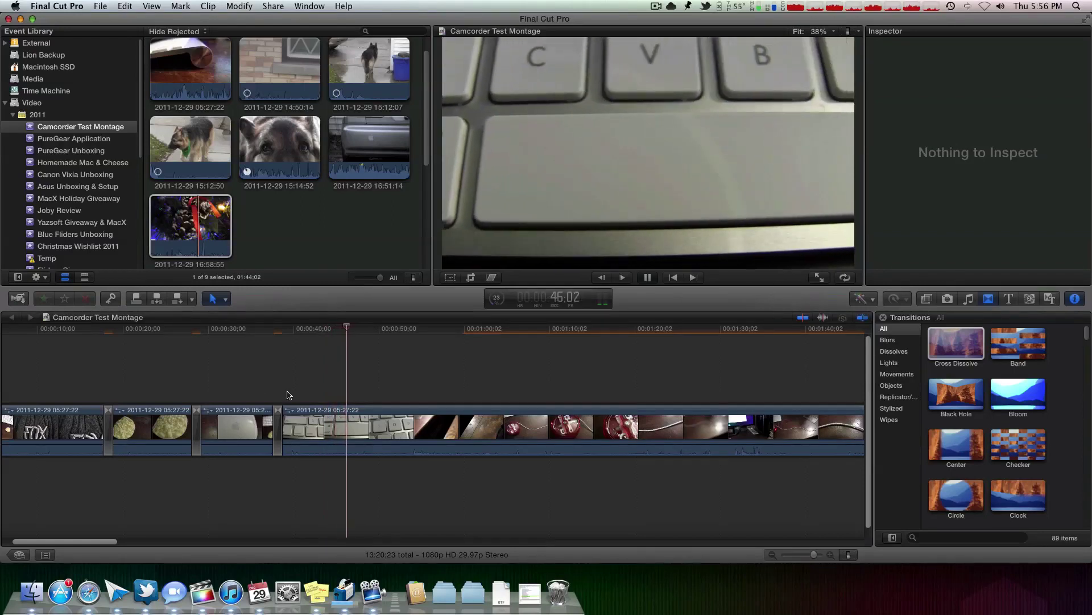
{"action": "scroll", "coordinate": [288, 395], "scroll_direction": "right", "scroll_amount": 5}
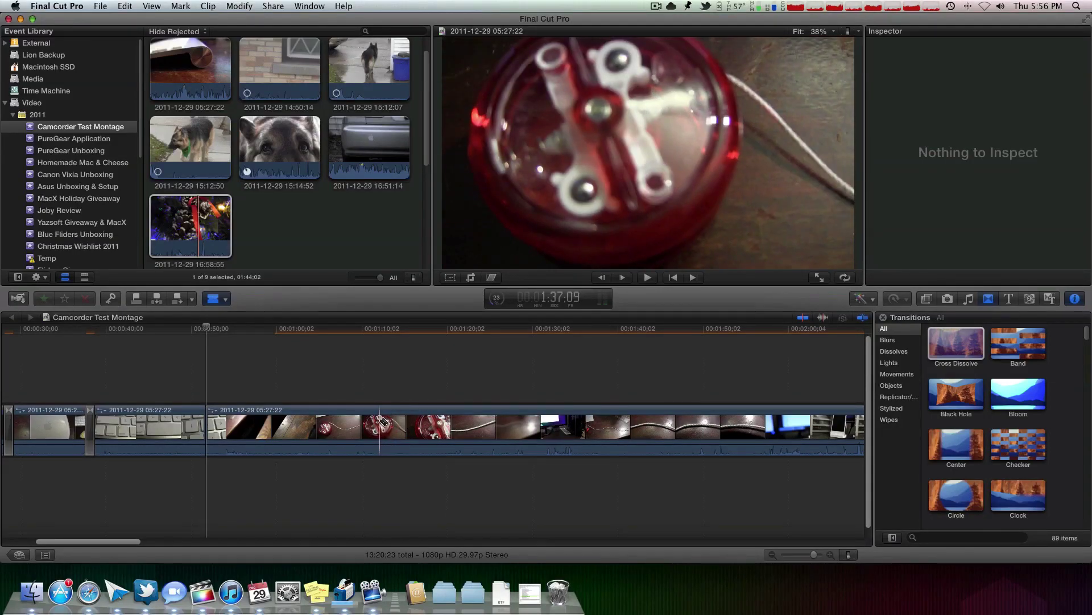
{"action": "left_click", "coordinate": [336, 424]}
{"action": "key", "text": "Delete"}
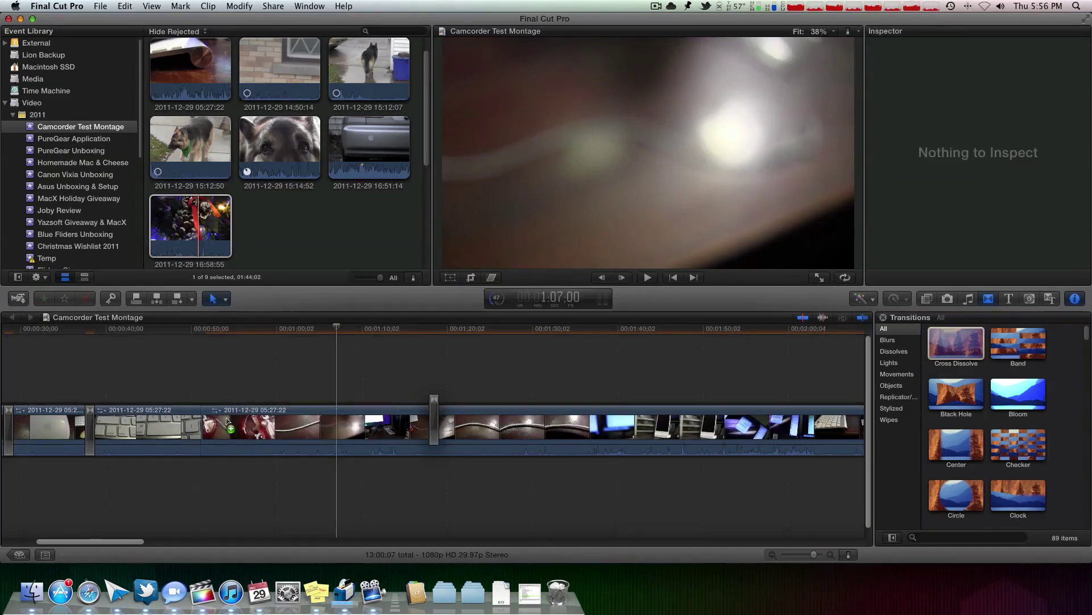
Cut out the footage following the yo-yo shot, about 1:04 to 1:25, and join the remaining parts with a Cross Dissolve
{"action": "left_click", "coordinate": [190, 393]}
{"action": "key", "text": "space"}
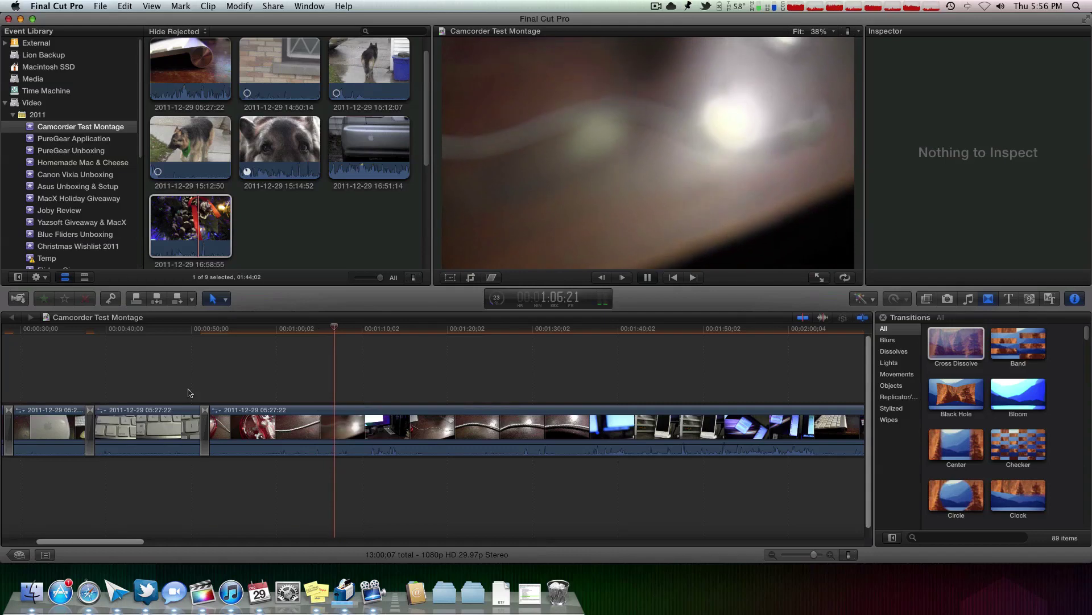
{"action": "key", "text": "r"}
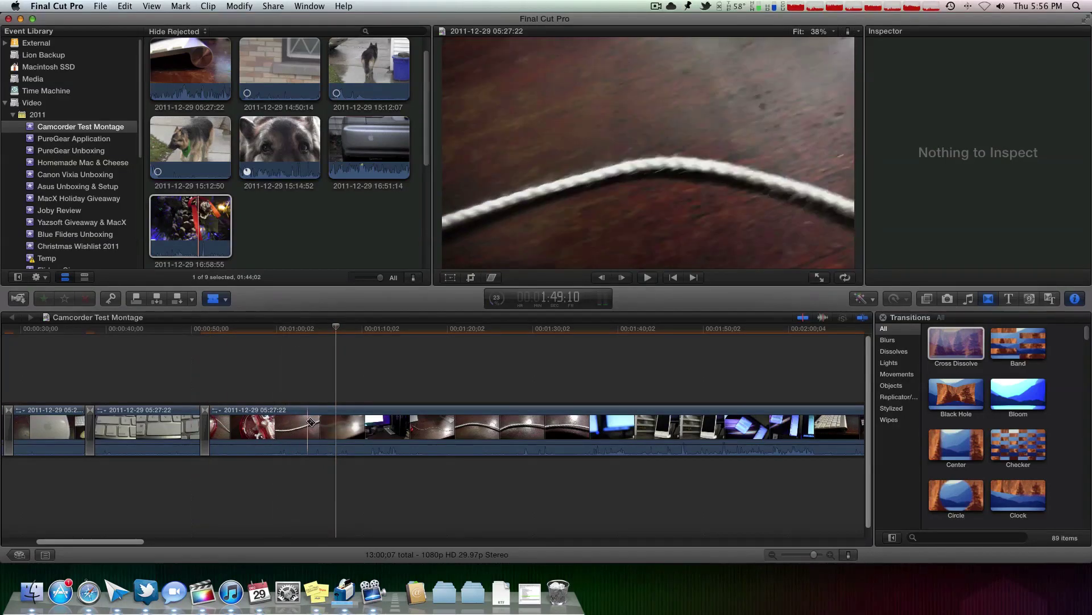
{"action": "left_click", "coordinate": [310, 422]}
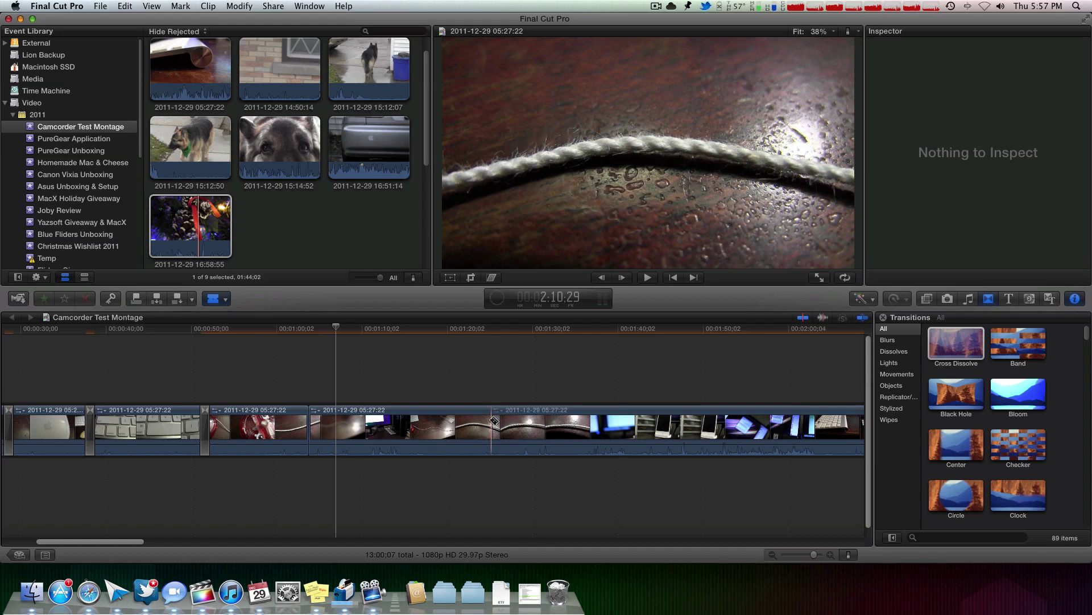
{"action": "key", "text": "a"}
{"action": "left_click", "coordinate": [451, 423]}
{"action": "key", "text": "Delete"}
{"action": "left_click_drag", "start_coordinate": [956, 343], "coordinate": [389, 424]}
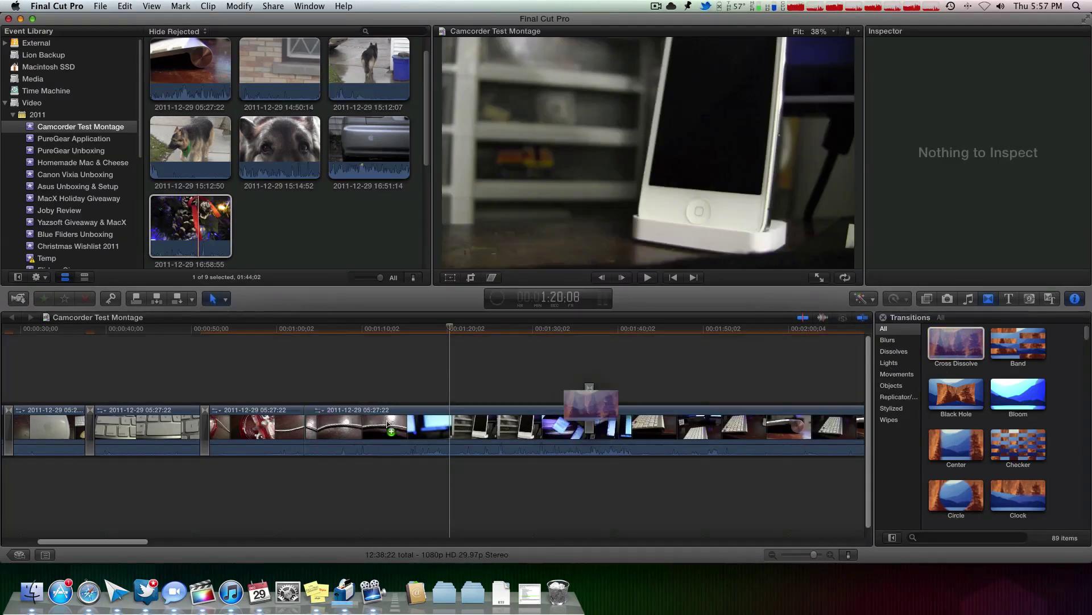
{"action": "key", "text": "slash"}
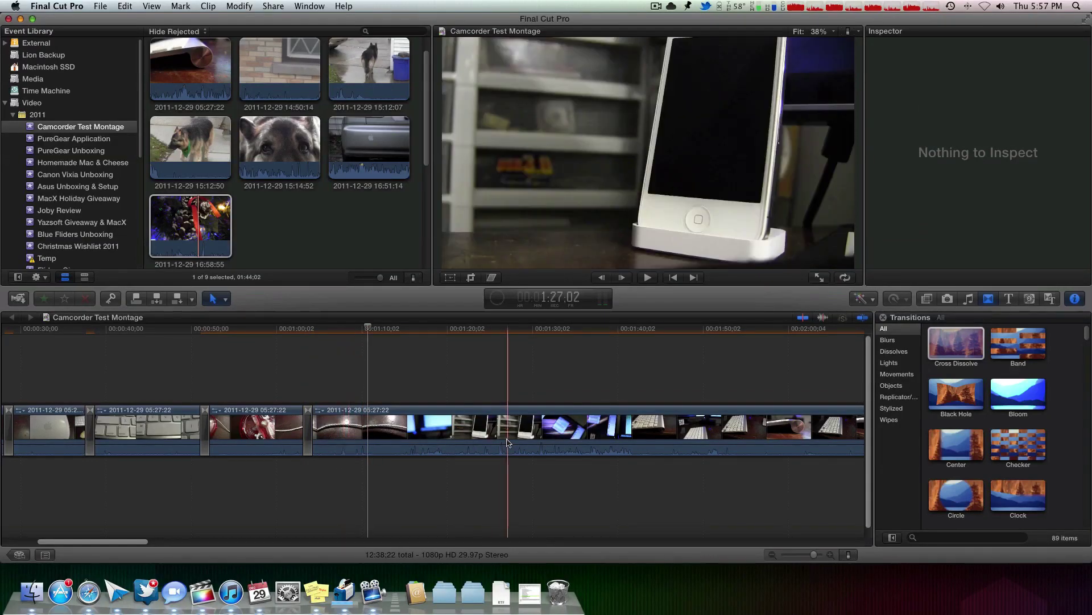
Set the volume to -96 for everything on the timeline except the intro and the dissolve following it
{"action": "key", "text": "shift+z"}
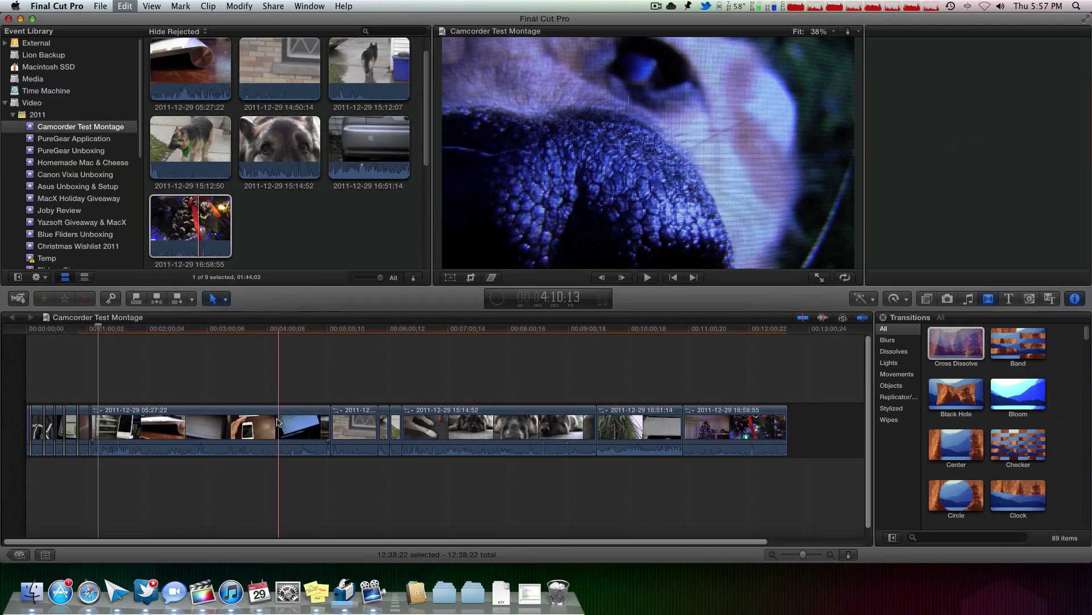
{"action": "key", "text": "super+a"}
{"action": "left_click", "coordinate": [31, 330]}
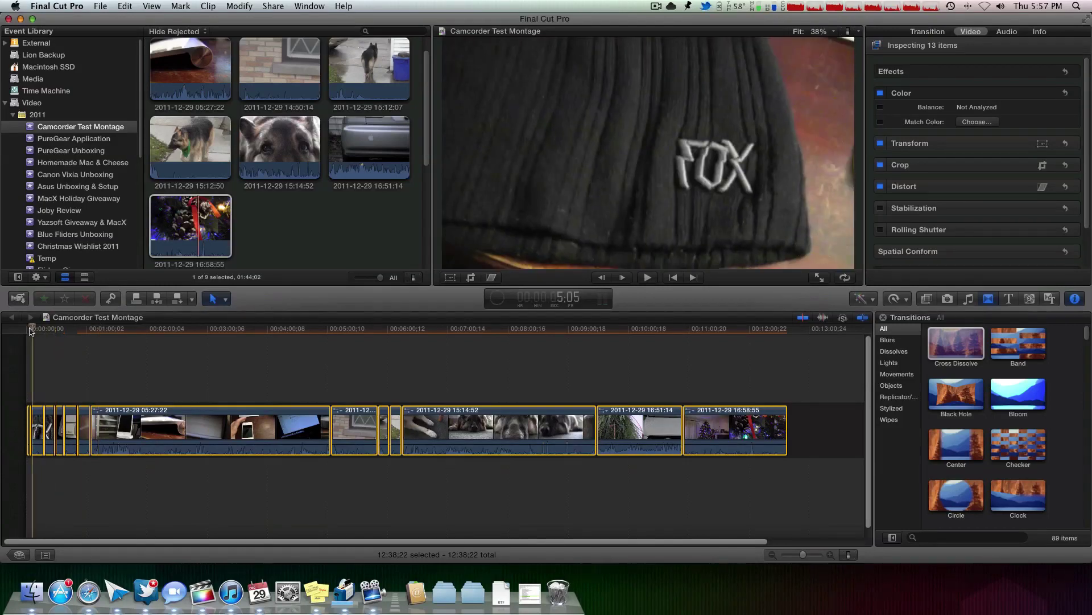
{"action": "key", "text": "super+equal"}
{"action": "key", "text": "super+equal"}
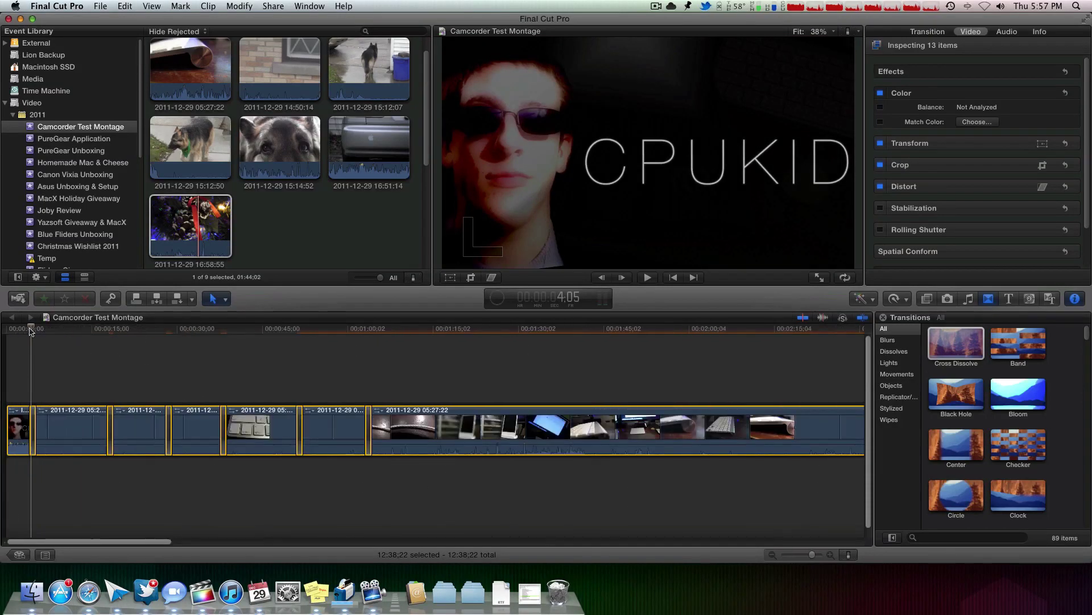
{"action": "key", "text": "super+equal"}
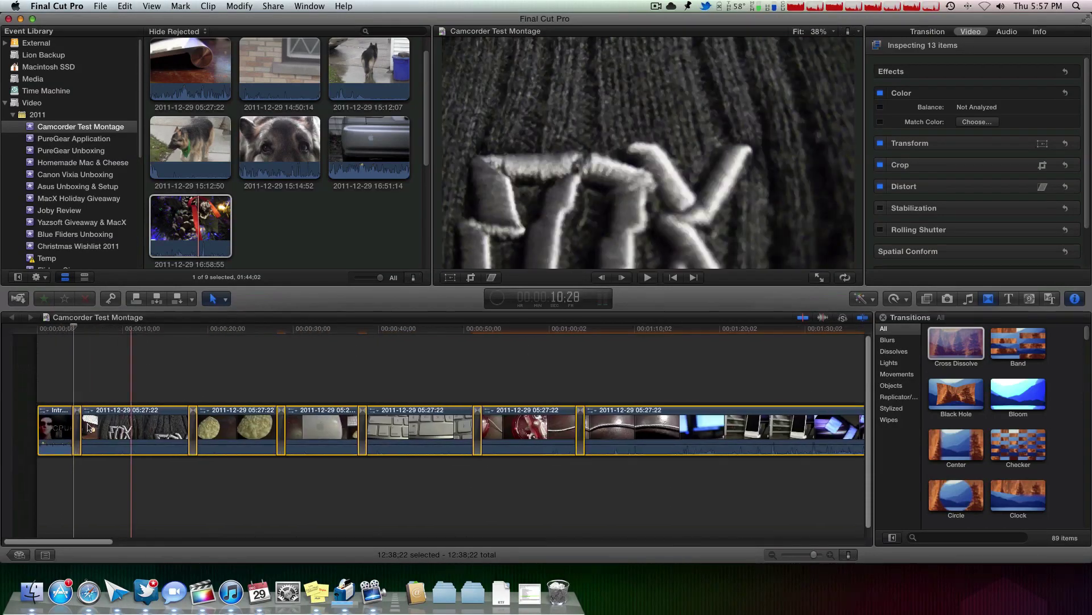
{"action": "scroll", "coordinate": [74, 422], "scroll_direction": "right", "scroll_amount": 1}
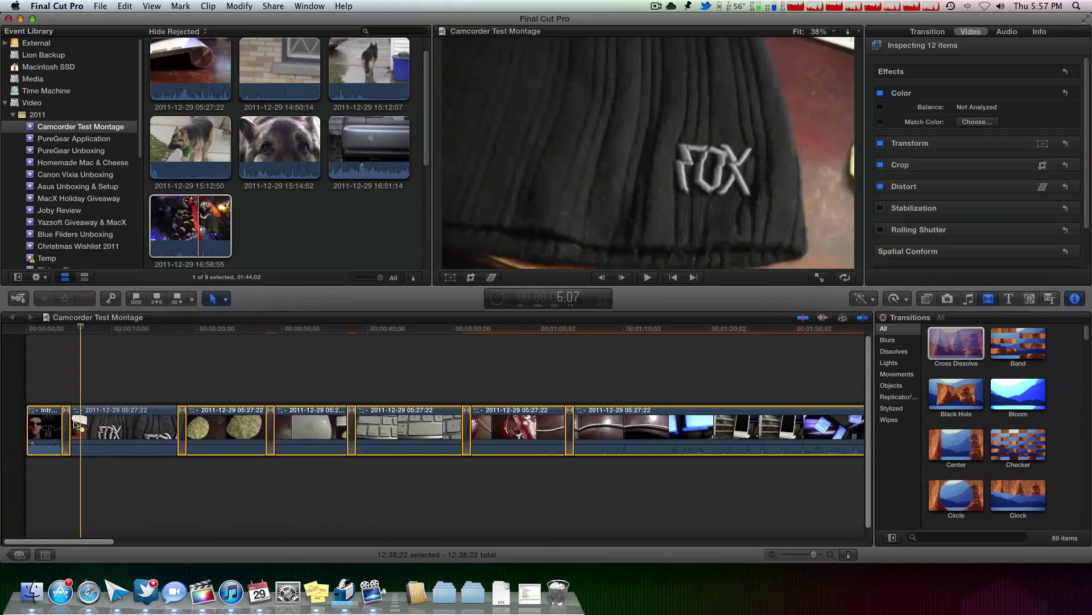
{"action": "left_click", "coordinate": [67, 423]}
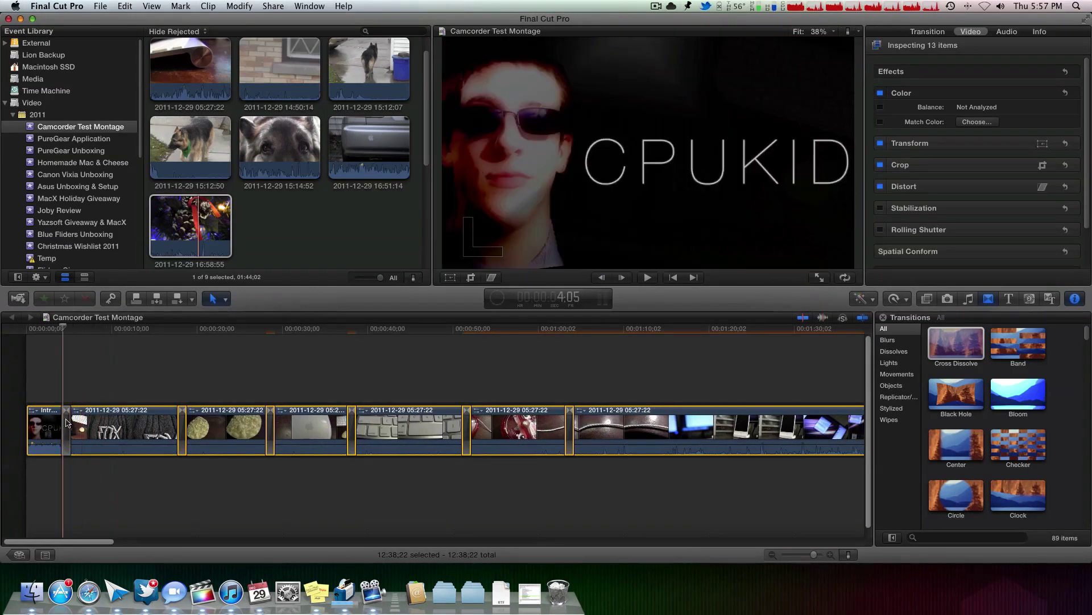
{"action": "left_click", "coordinate": [46, 427], "text": "super"}
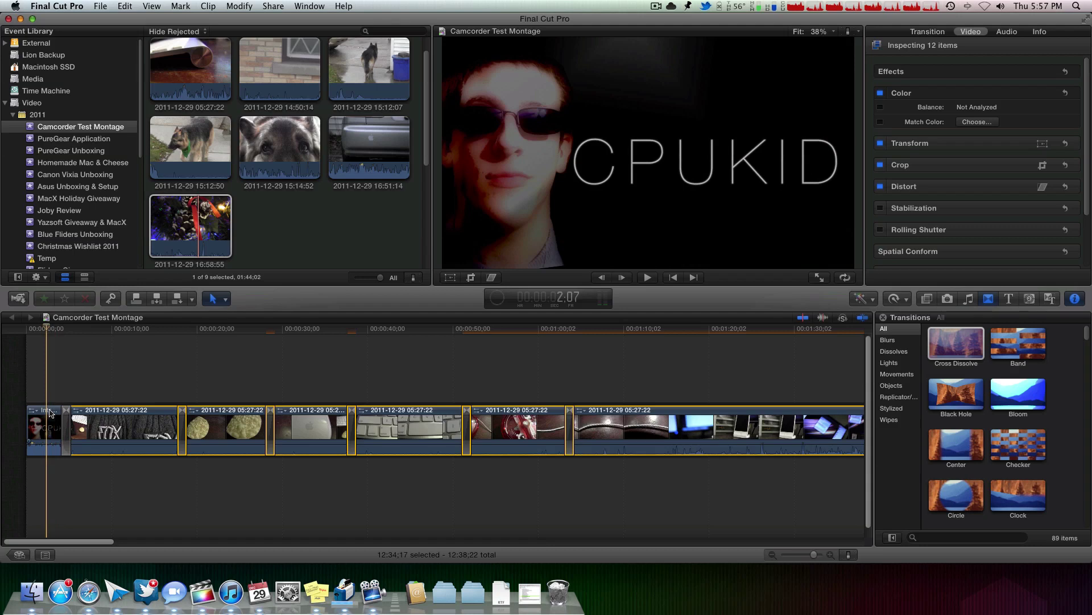
{"action": "left_click", "coordinate": [1006, 32]}
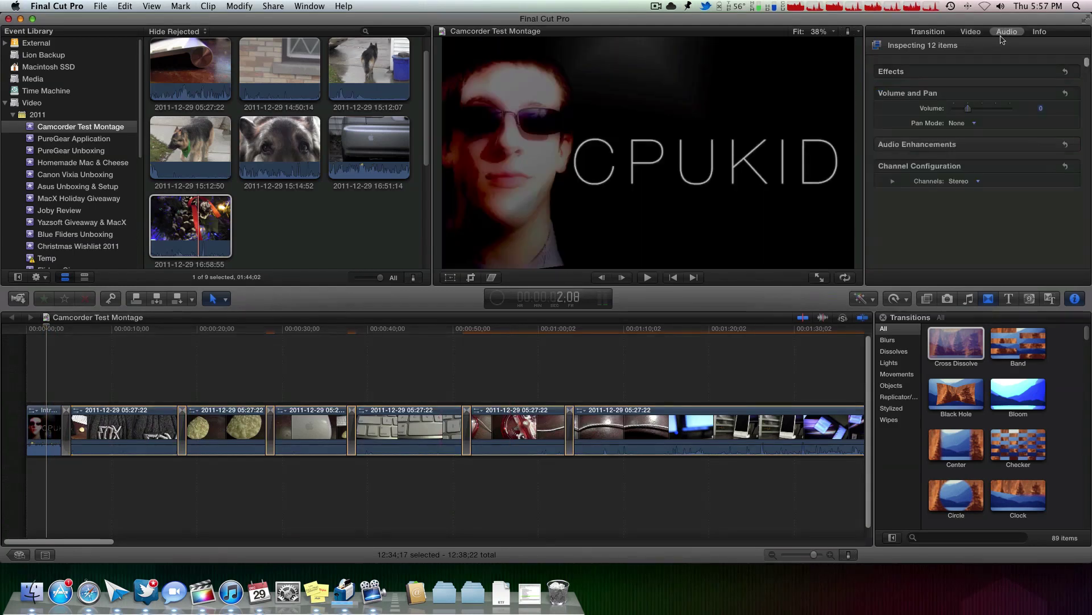
{"action": "left_click_drag", "start_coordinate": [971, 108], "coordinate": [943, 110]}
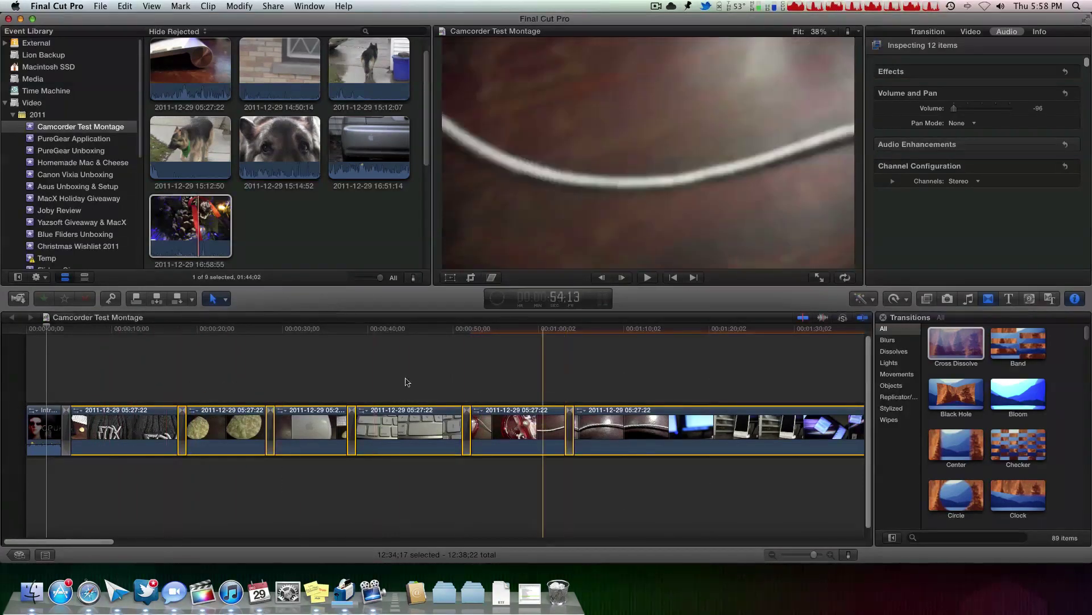
Play the start of the montage to check the audio, and look over the following clips on the timeline
{"action": "key", "text": "space"}
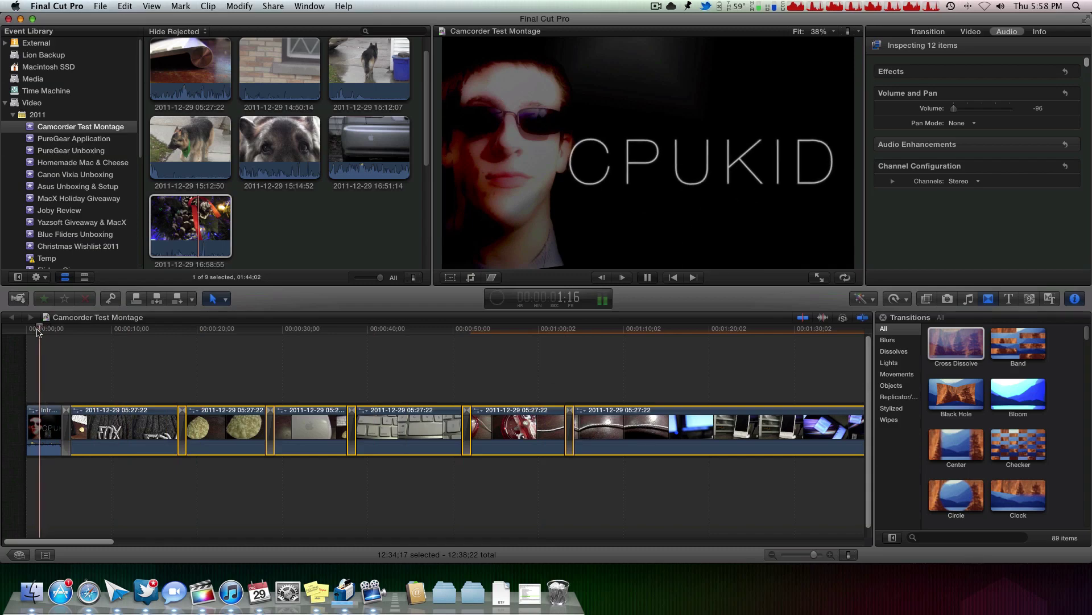
{"action": "key", "text": "space"}
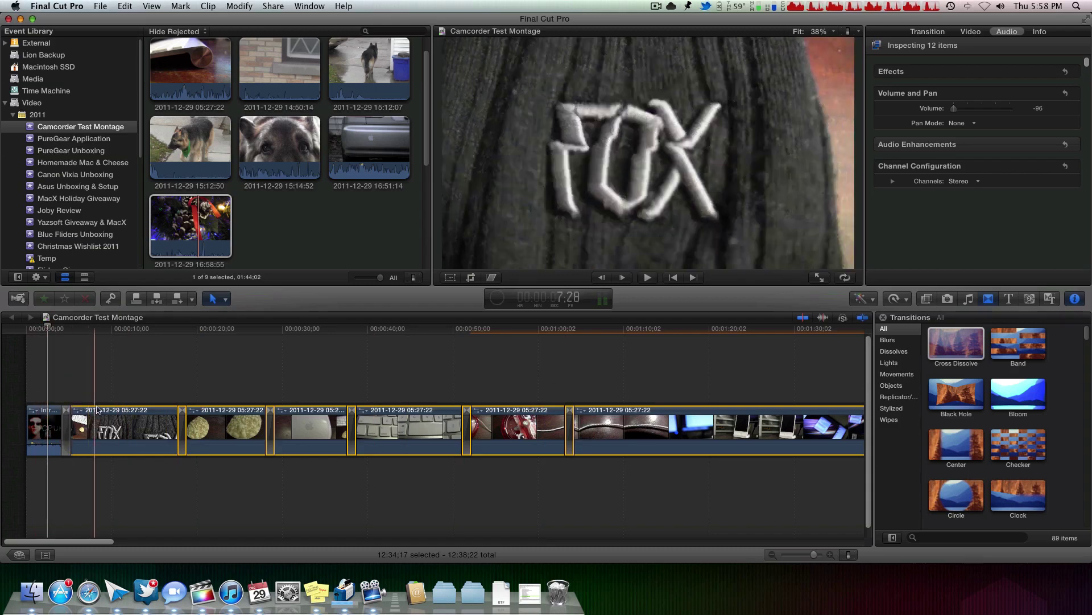
{"action": "scroll", "coordinate": [605, 421], "scroll_direction": "right", "scroll_amount": 10}
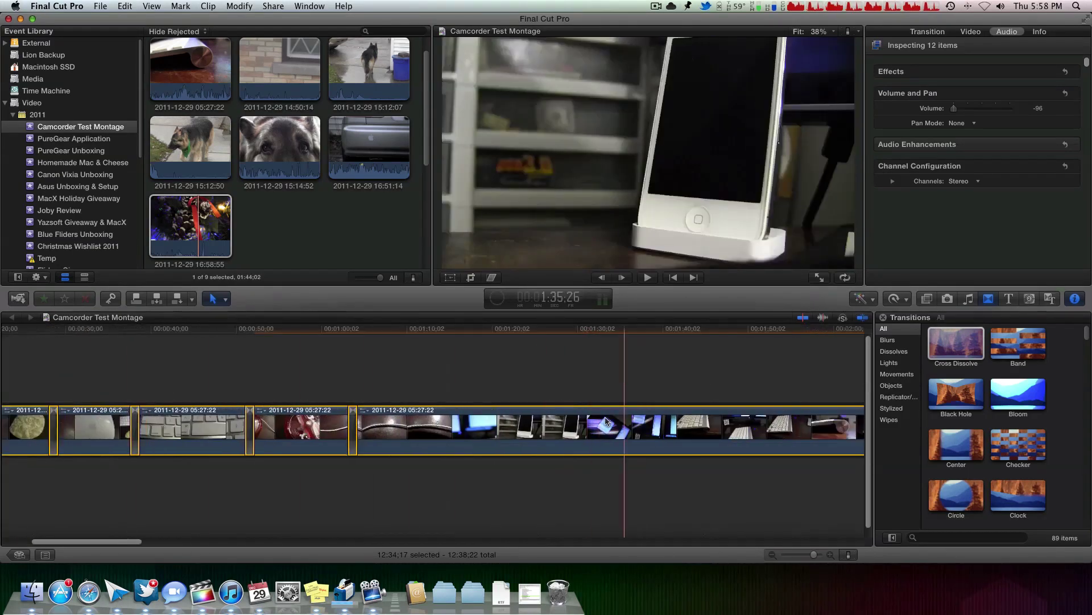
Play the shot of the white cord following the yo-yo and split its clip at about 1:13
{"action": "scroll", "coordinate": [605, 421], "scroll_direction": "left", "scroll_amount": 8}
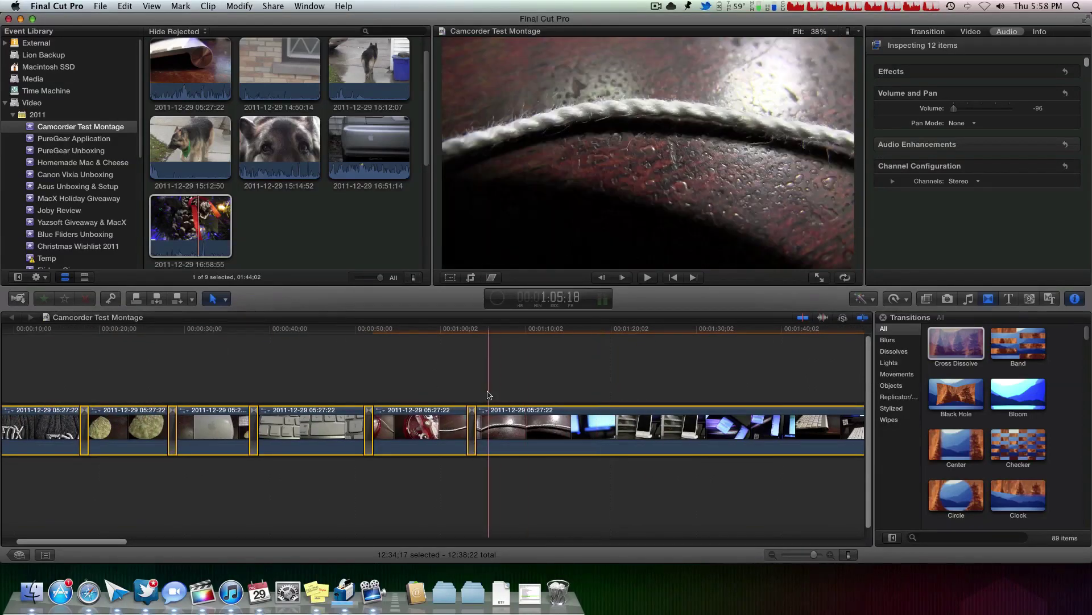
{"action": "key", "text": "space"}
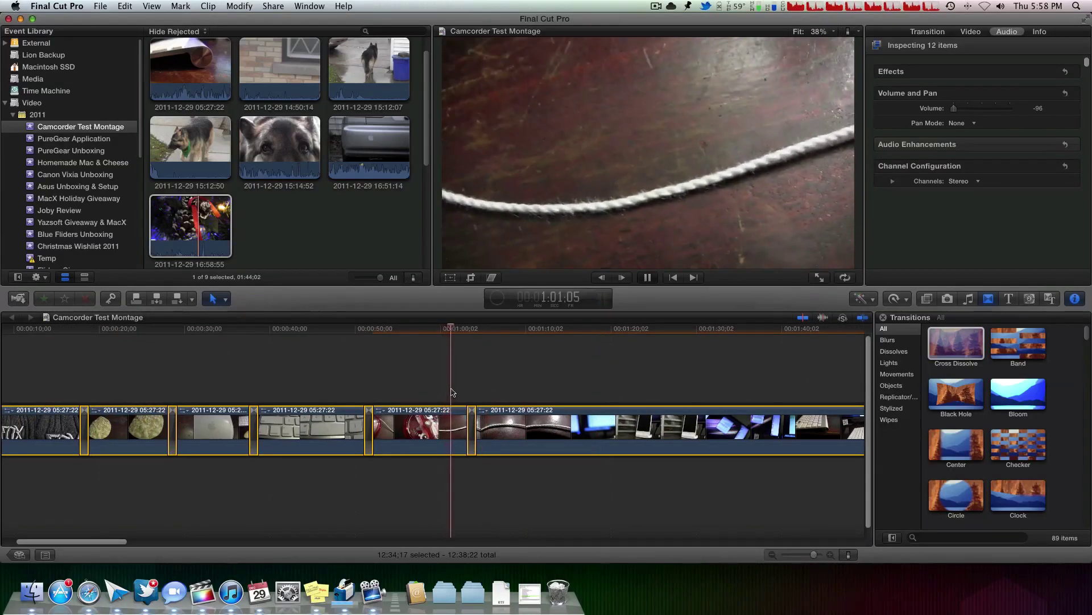
{"action": "scroll", "coordinate": [452, 392], "scroll_direction": "right", "scroll_amount": 3}
{"action": "left_click", "coordinate": [450, 393]}
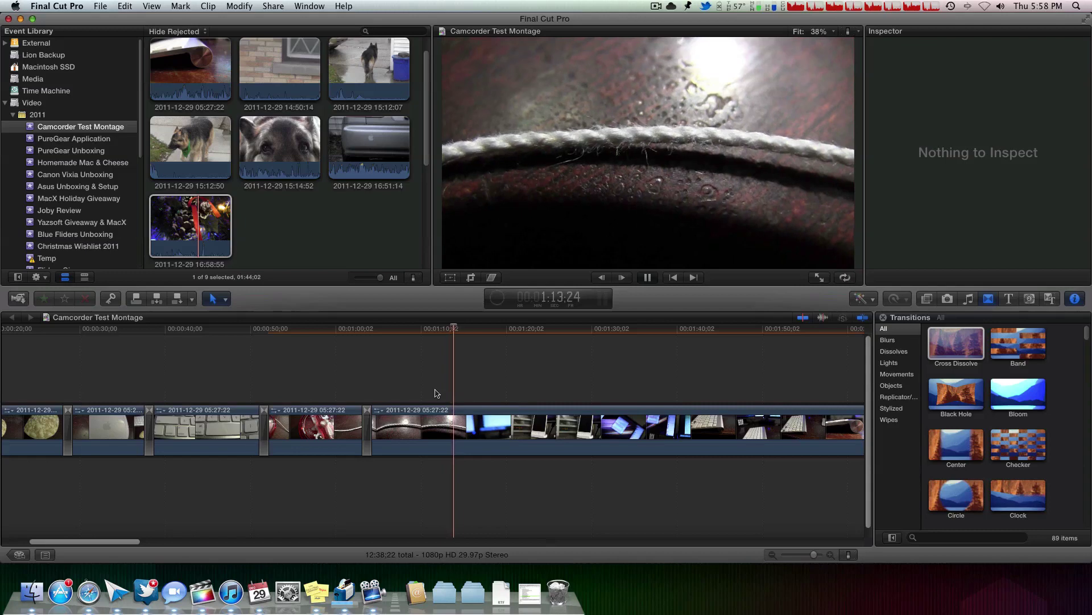
{"action": "key", "text": "space"}
{"action": "left_click", "coordinate": [448, 391]}
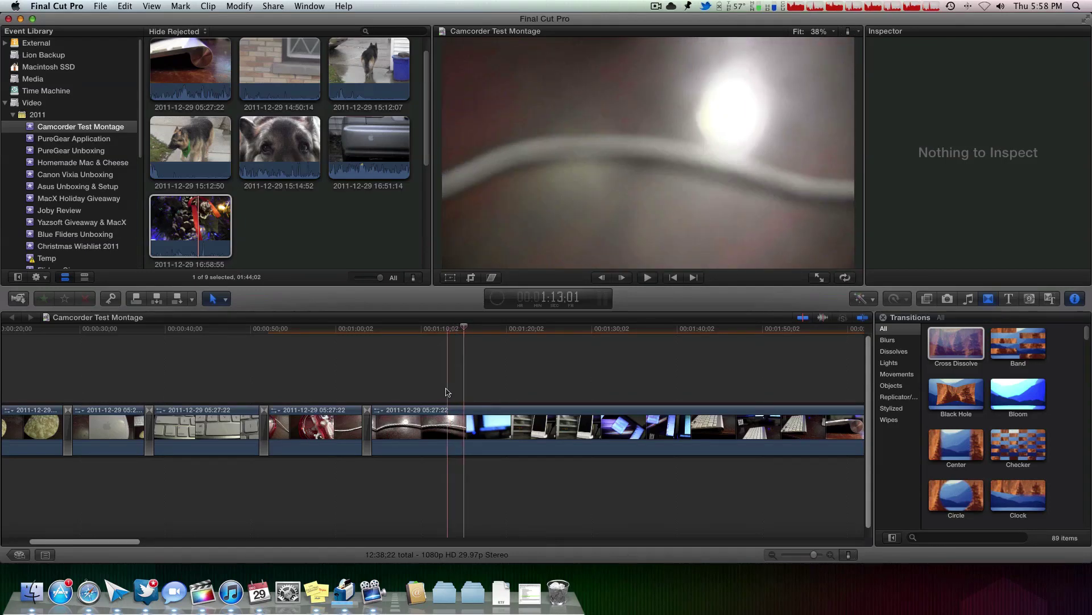
{"action": "key", "text": "r"}
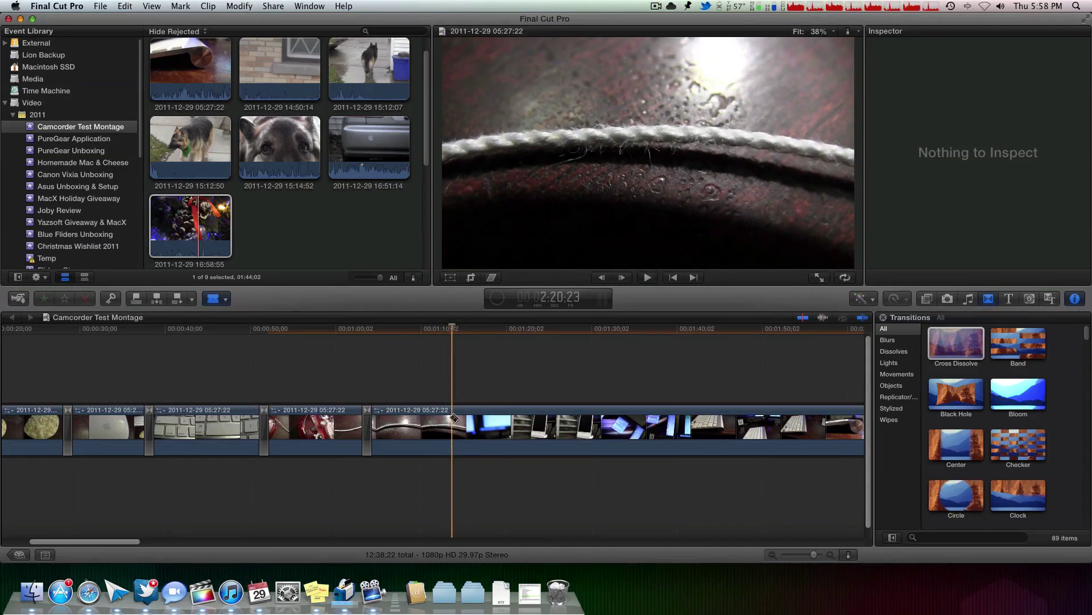
{"action": "left_click", "coordinate": [454, 421]}
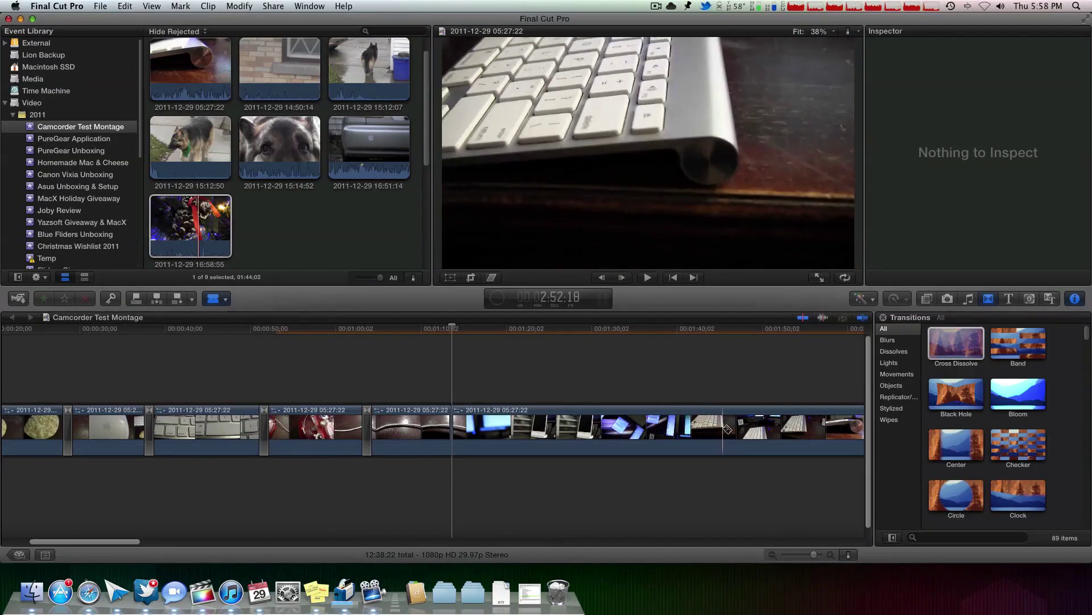
Split the clip again at about 2:06, delete the section from 1:13 to there, and place a Bloom transition at the cut
{"action": "scroll", "coordinate": [711, 424], "scroll_direction": "right", "scroll_amount": 10}
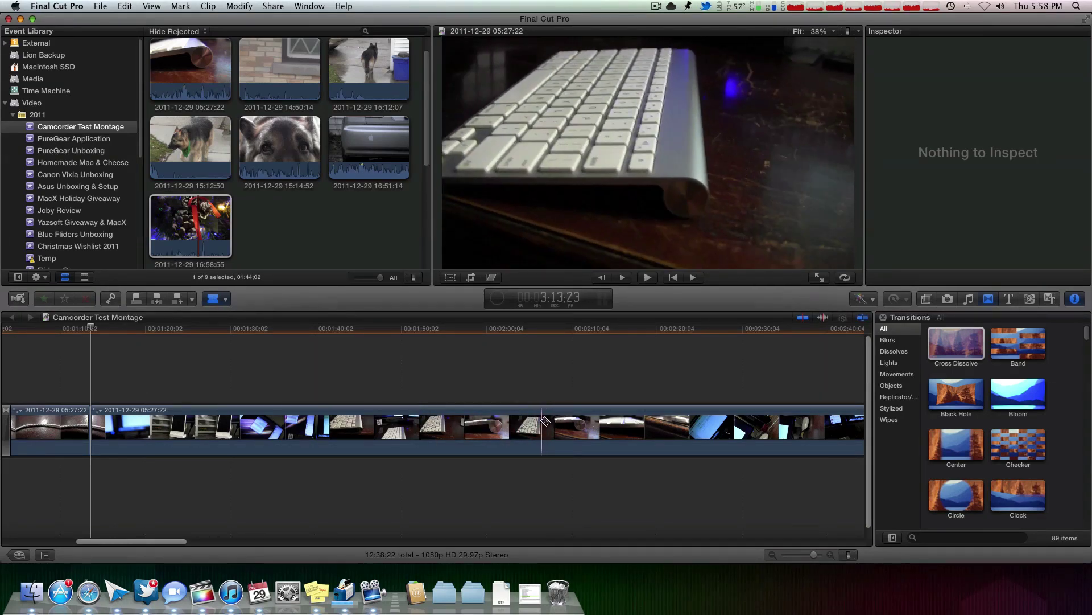
{"action": "left_click", "coordinate": [543, 424]}
{"action": "key", "text": "a"}
{"action": "left_click", "coordinate": [461, 424]}
{"action": "scroll", "coordinate": [462, 417], "scroll_direction": "left", "scroll_amount": 2}
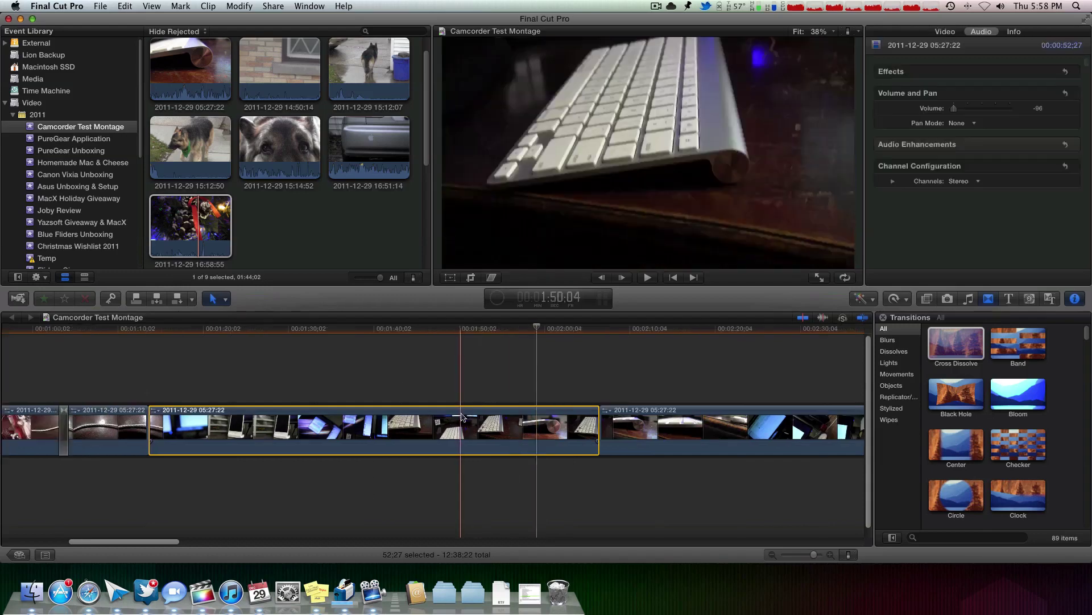
{"action": "scroll", "coordinate": [462, 418], "scroll_direction": "left", "scroll_amount": 2}
{"action": "key", "text": "Delete"}
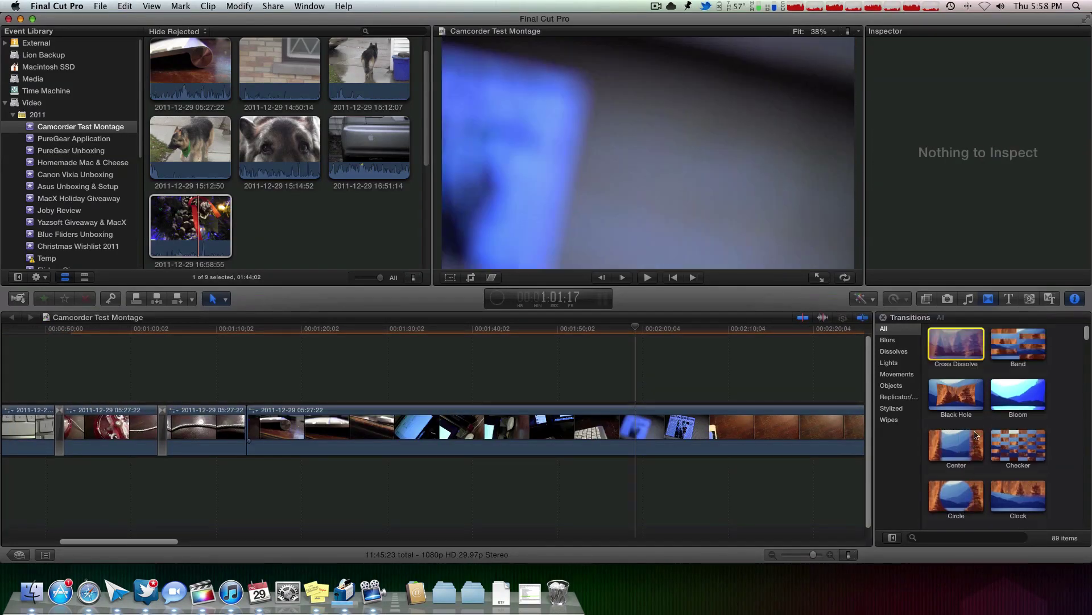
{"action": "left_click_drag", "start_coordinate": [1019, 396], "coordinate": [236, 385]}
Play across the Bloom transition into the keyboard edge shot and split that clip at about 1:27
{"action": "key", "text": "space"}
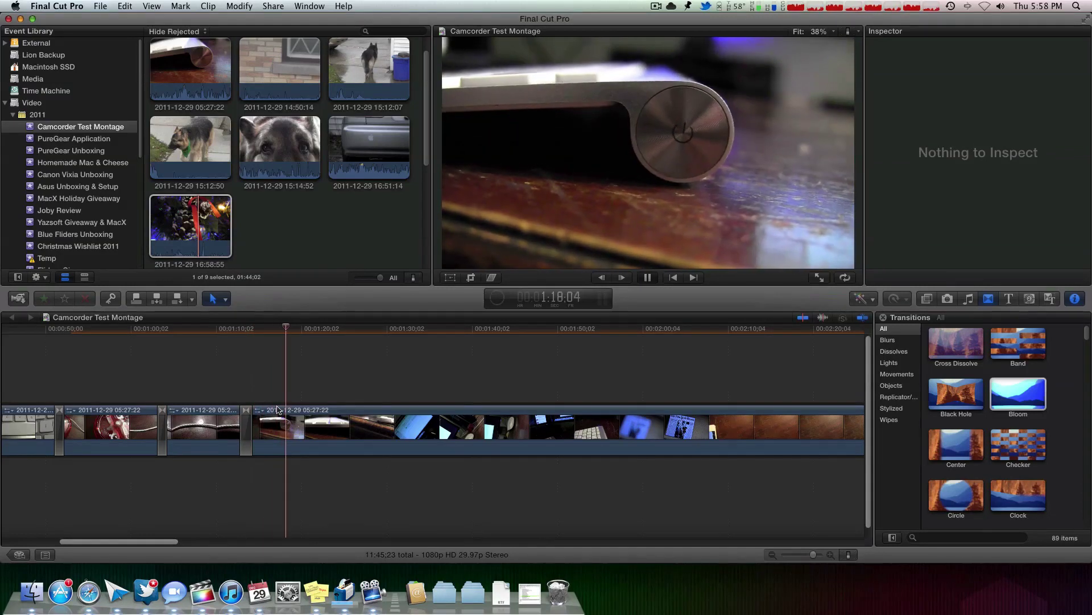
{"action": "key", "text": "space"}
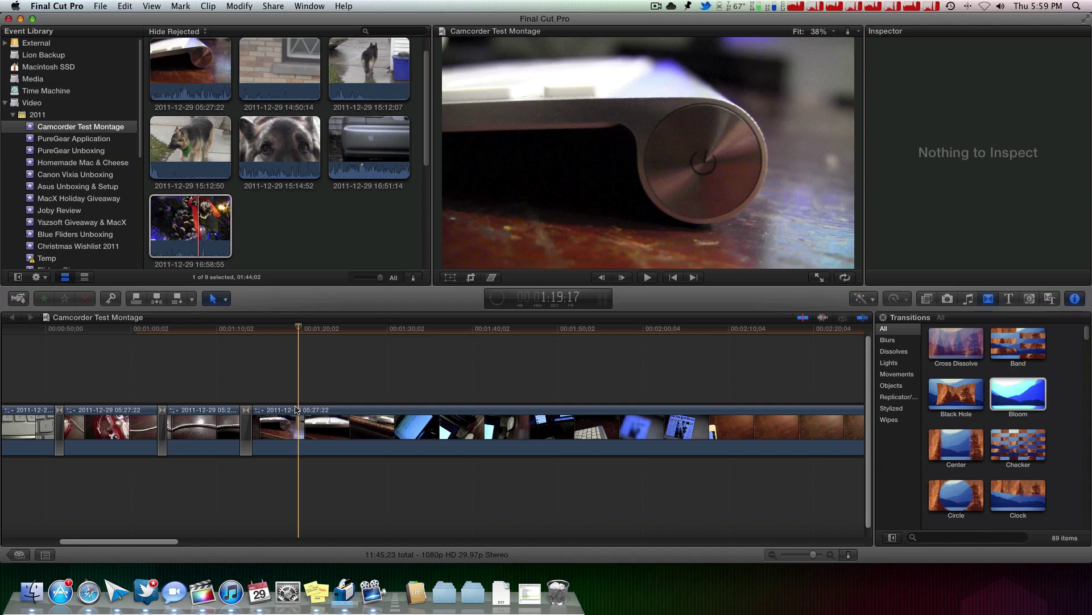
{"action": "key", "text": "space"}
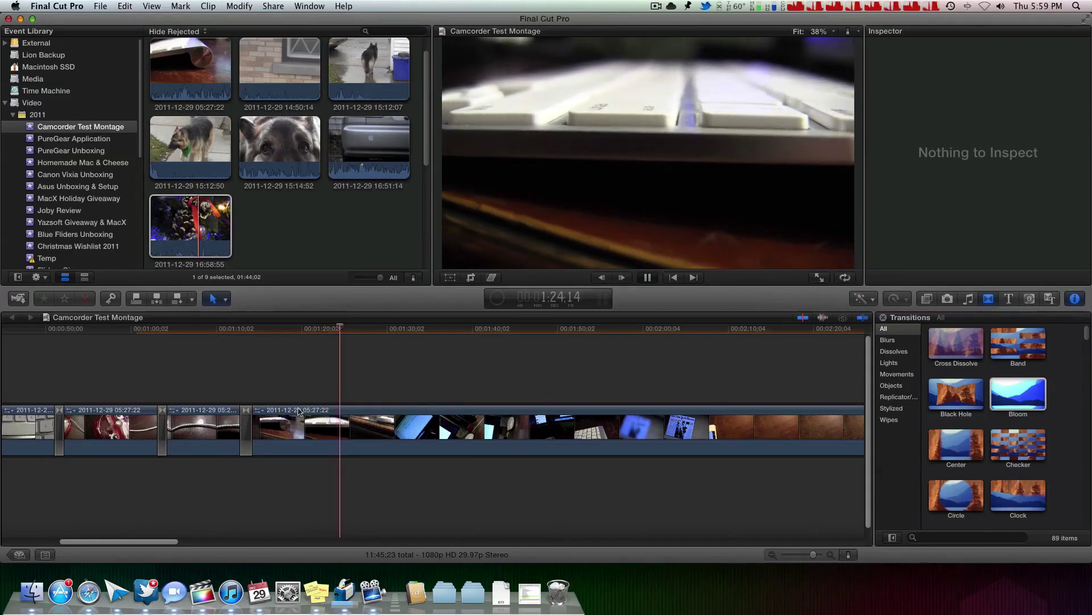
{"action": "scroll", "coordinate": [298, 411], "scroll_direction": "right", "scroll_amount": 5}
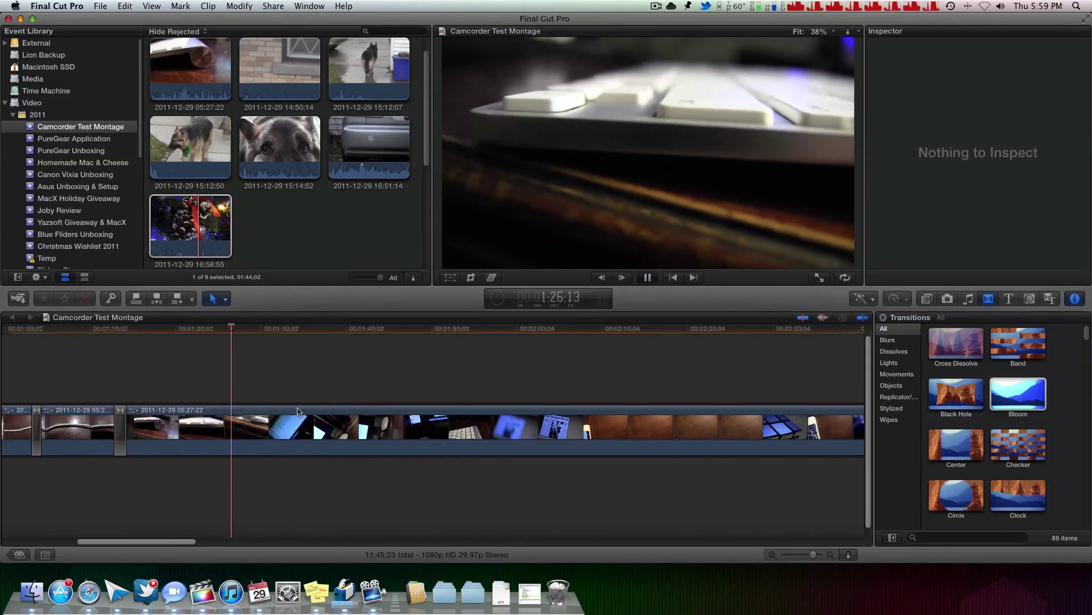
{"action": "key", "text": "space"}
{"action": "key", "text": "b"}
{"action": "left_click", "coordinate": [241, 428]}
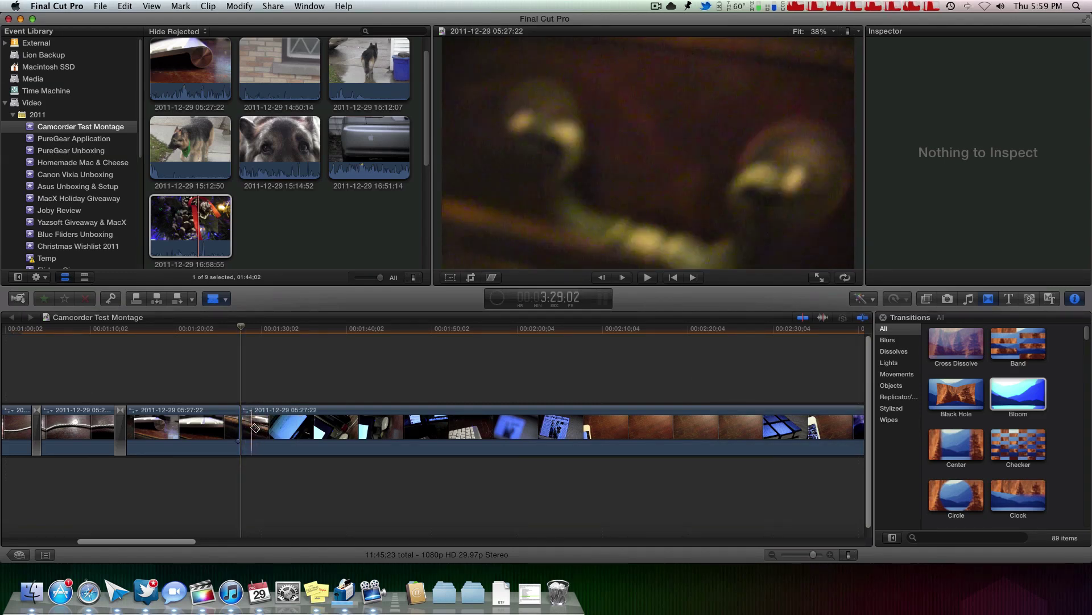
Cut out the footage from about 1:27 to 3:02, up to the iPhone with the dog photo, and place a Center transition at the cut
{"action": "scroll", "coordinate": [253, 428], "scroll_direction": "left", "scroll_amount": 1}
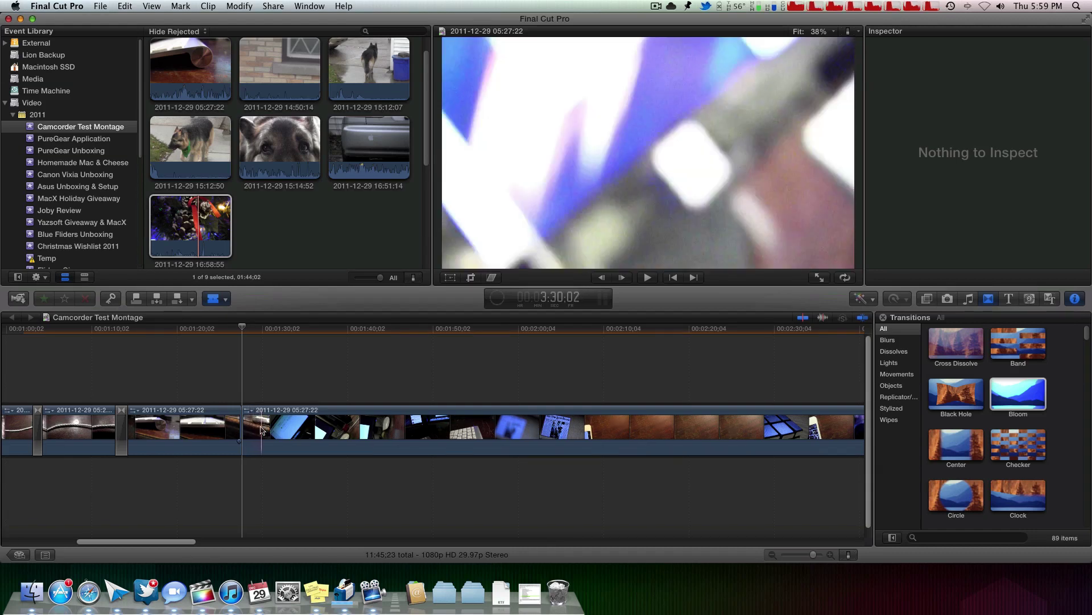
{"action": "scroll", "coordinate": [267, 428], "scroll_direction": "left", "scroll_amount": 1}
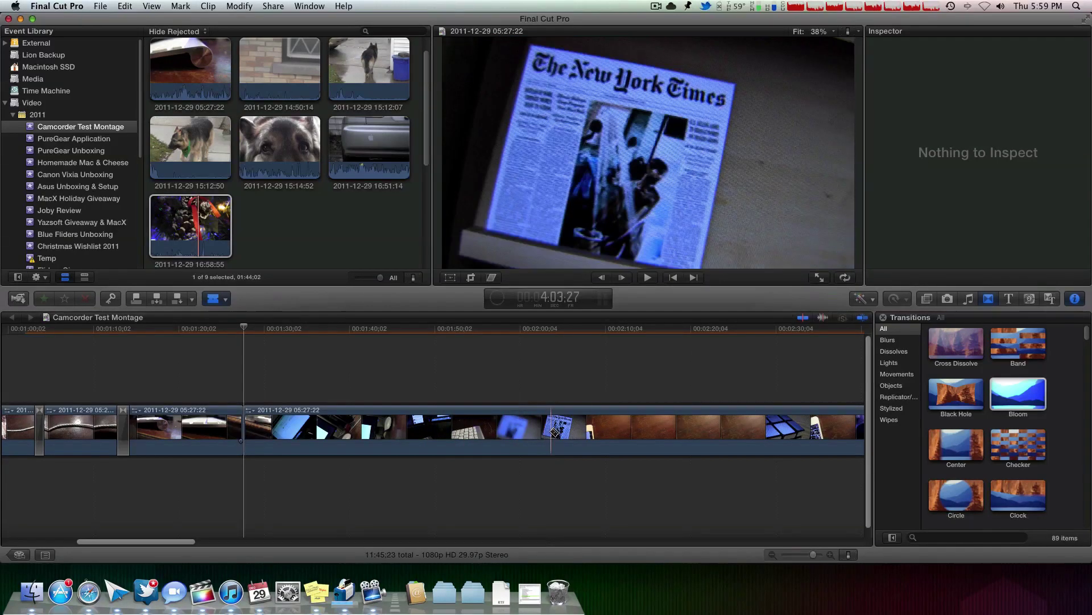
{"action": "scroll", "coordinate": [654, 434], "scroll_direction": "right", "scroll_amount": 5}
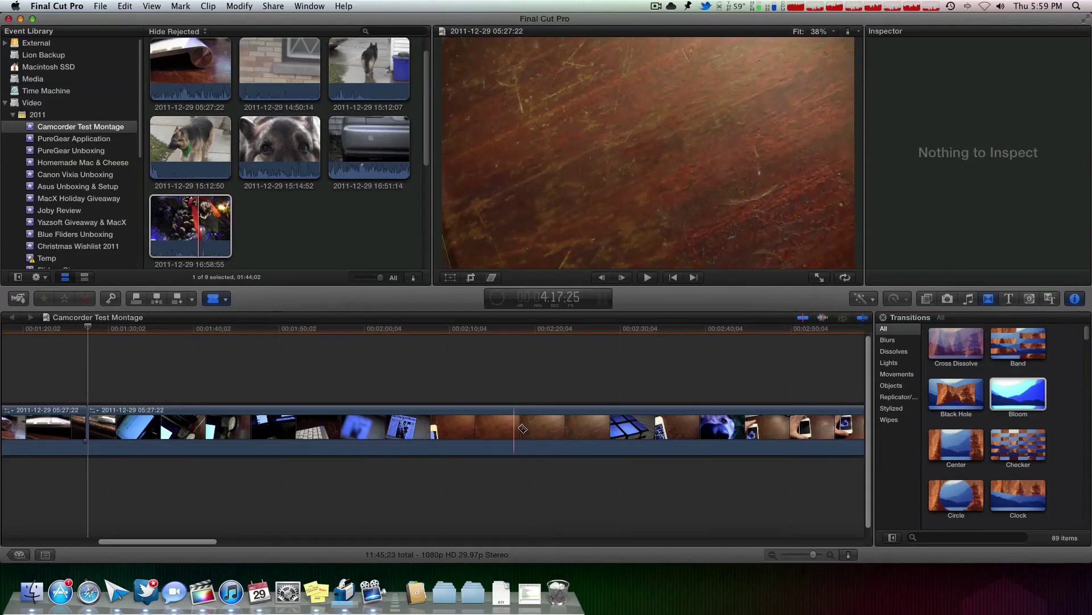
{"action": "scroll", "coordinate": [567, 424], "scroll_direction": "right", "scroll_amount": 3}
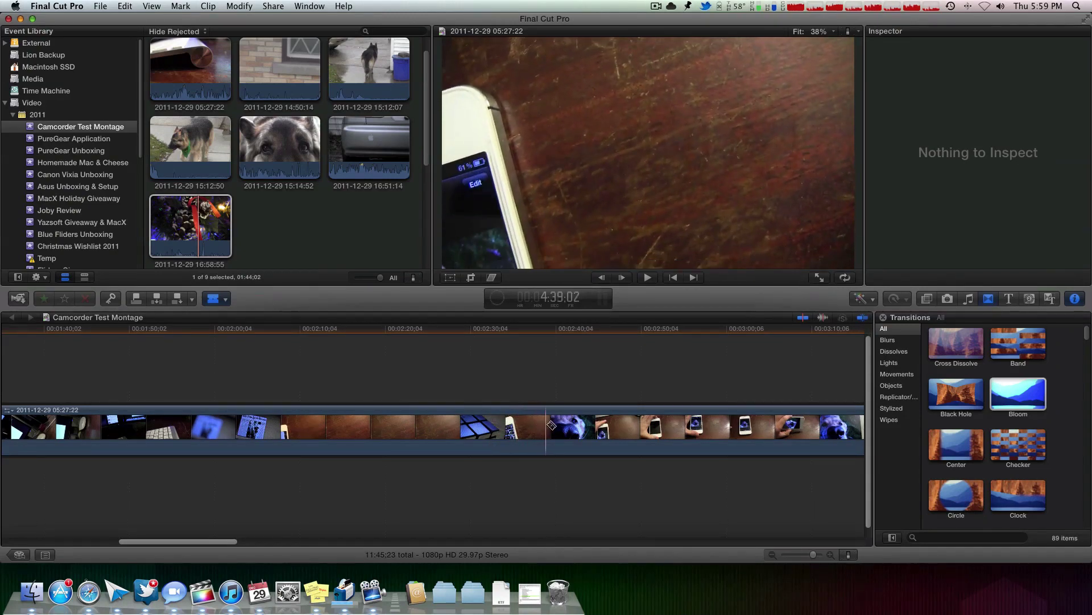
{"action": "scroll", "coordinate": [575, 430], "scroll_direction": "right", "scroll_amount": 3}
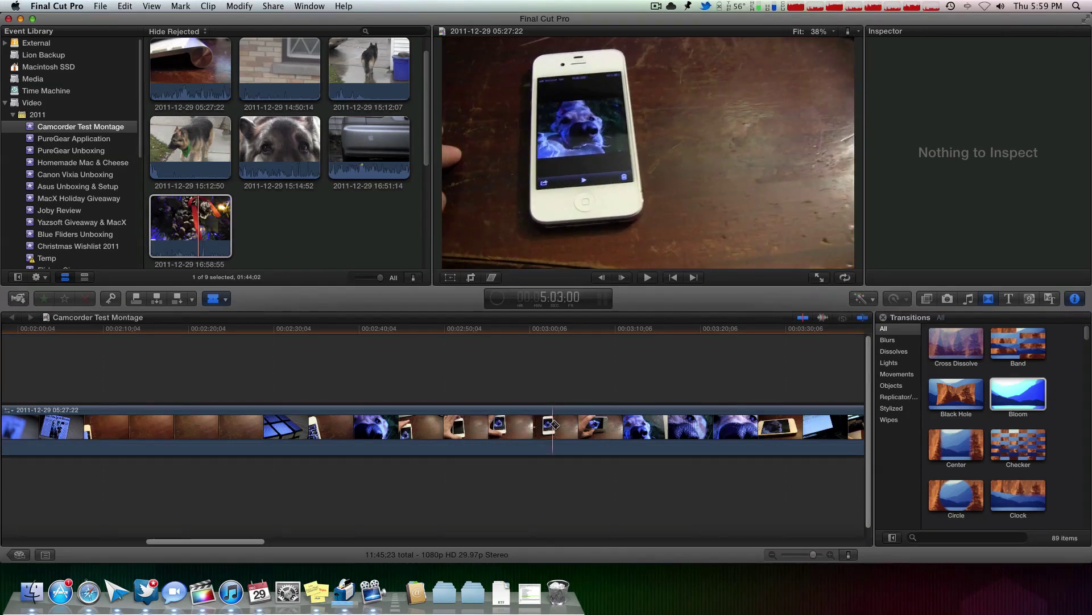
{"action": "left_click", "coordinate": [549, 425]}
{"action": "scroll", "coordinate": [512, 426], "scroll_direction": "left", "scroll_amount": 8}
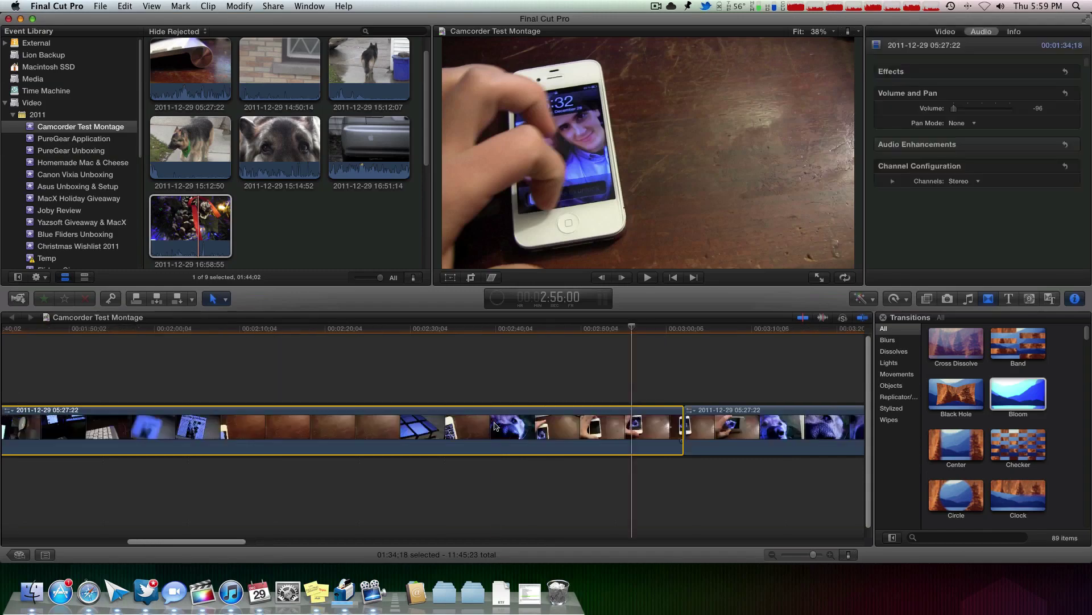
{"action": "scroll", "coordinate": [496, 425], "scroll_direction": "left", "scroll_amount": 4}
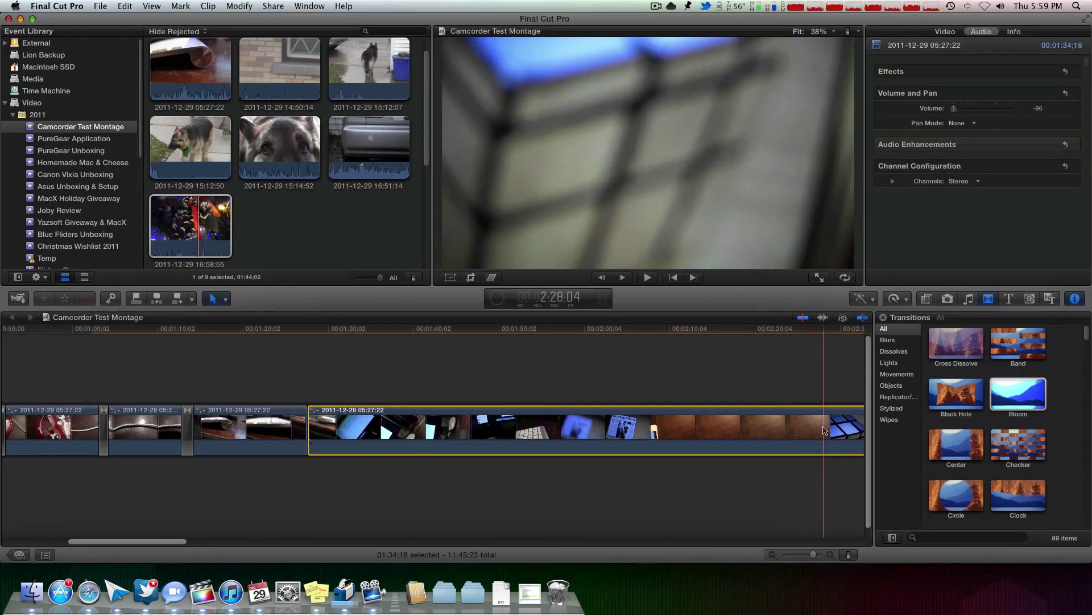
{"action": "key", "text": "Delete"}
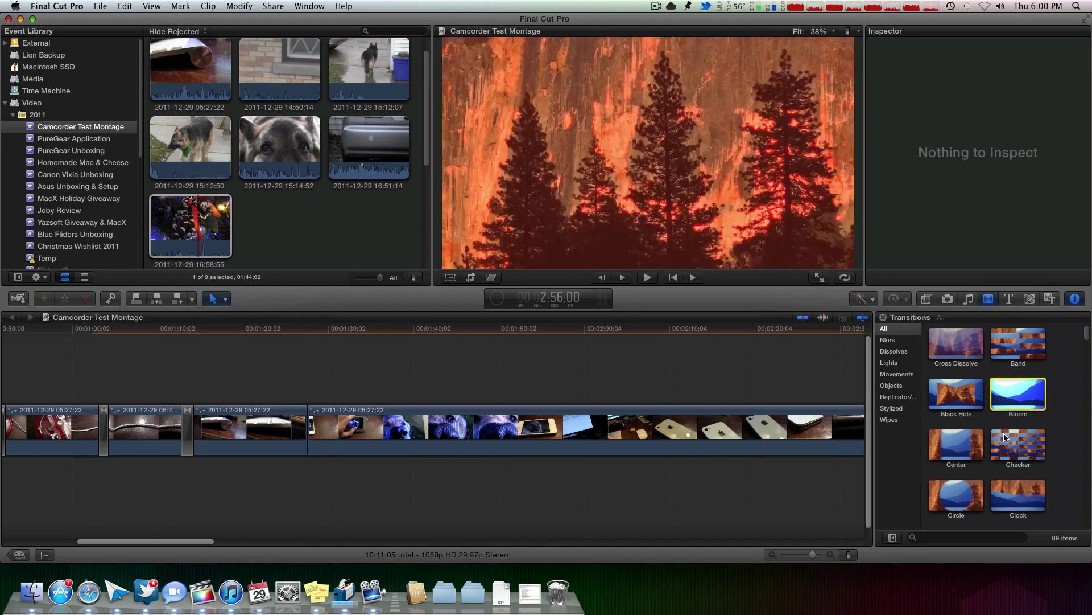
{"action": "left_click_drag", "start_coordinate": [973, 450], "coordinate": [307, 427]}
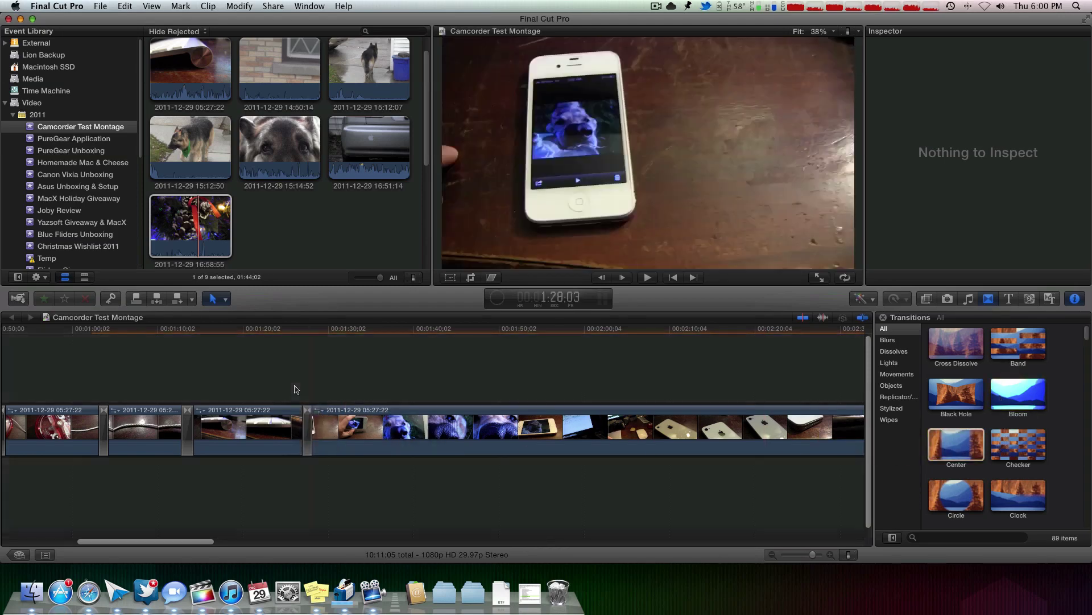
Play the start of the iPhone shot, split it at 1:31:11 and delete the short piece before the split
{"action": "key", "text": "space"}
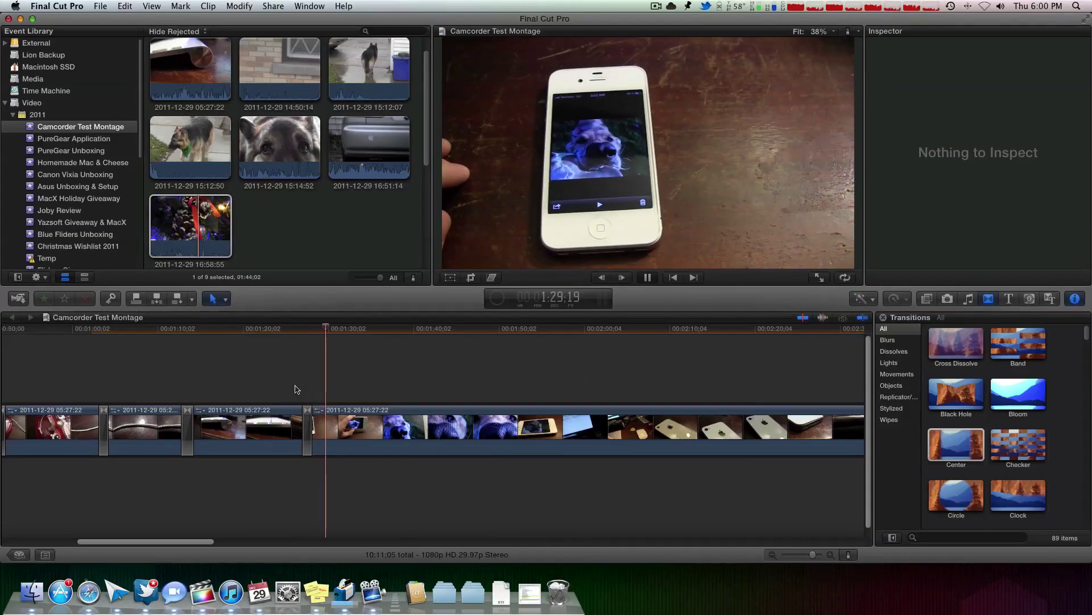
{"action": "key", "text": "space"}
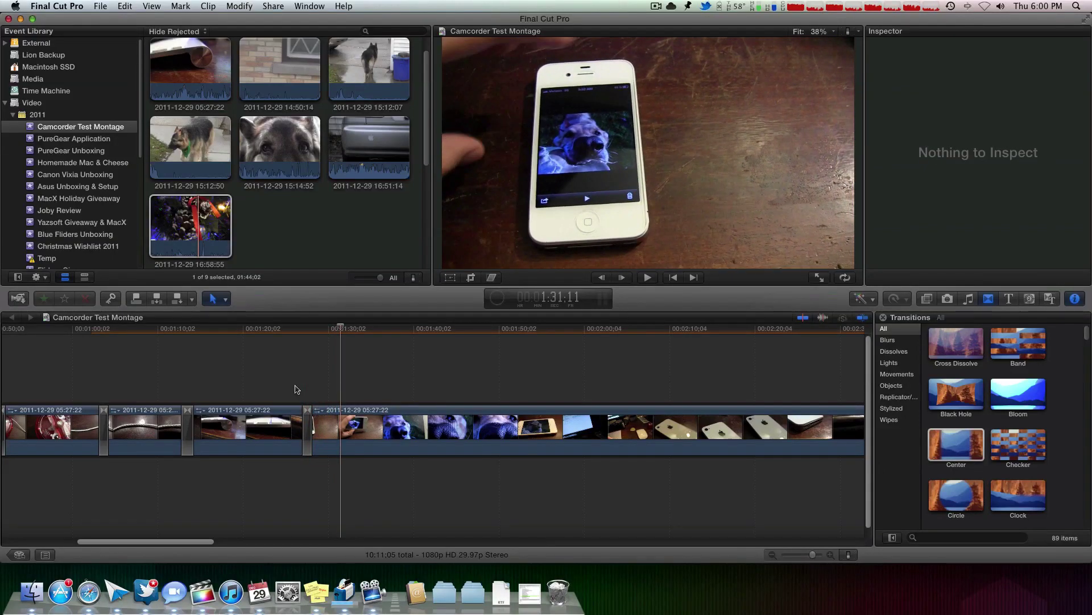
{"action": "key", "text": "super+b"}
{"action": "left_click", "coordinate": [328, 424]}
{"action": "key", "text": "Delete"}
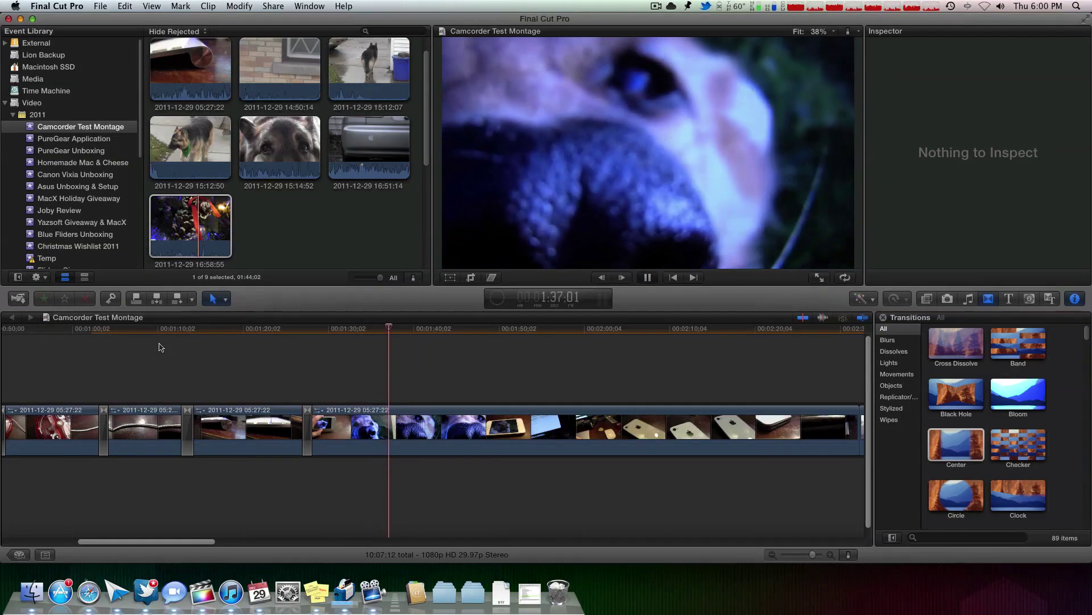
Review the close-up of the dog's nose from about 1:37 and split the clip at 1:39:10
{"action": "key", "text": "space"}
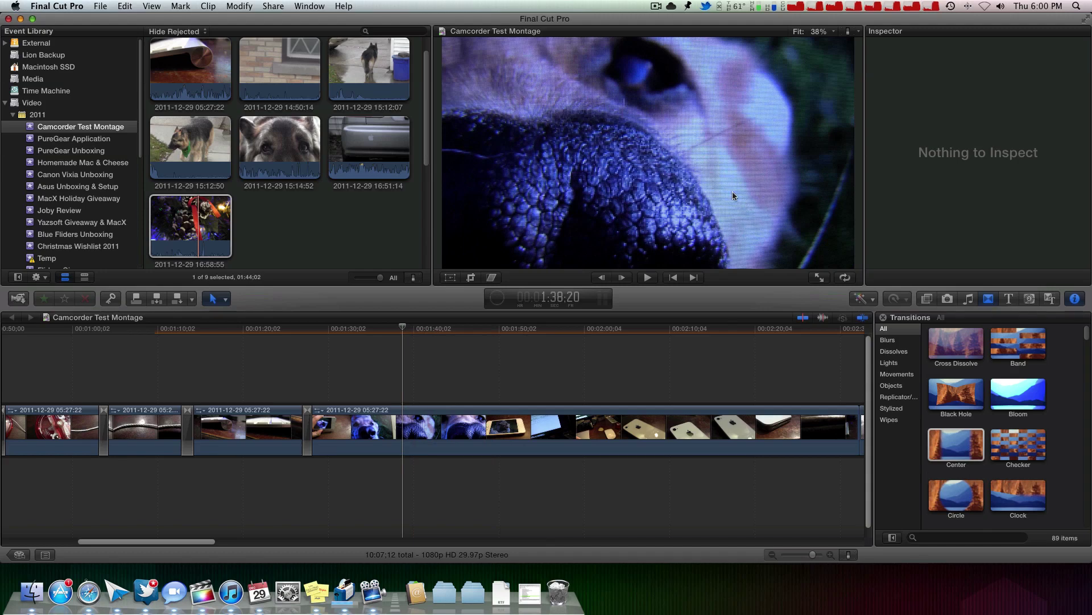
{"action": "left_click", "coordinate": [387, 330]}
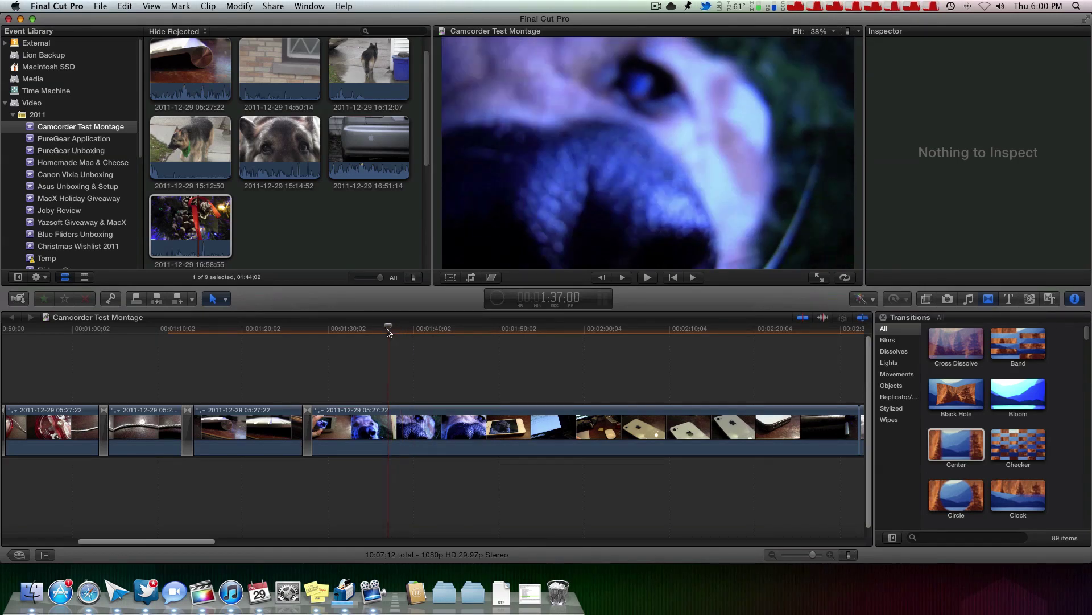
{"action": "key", "text": "space"}
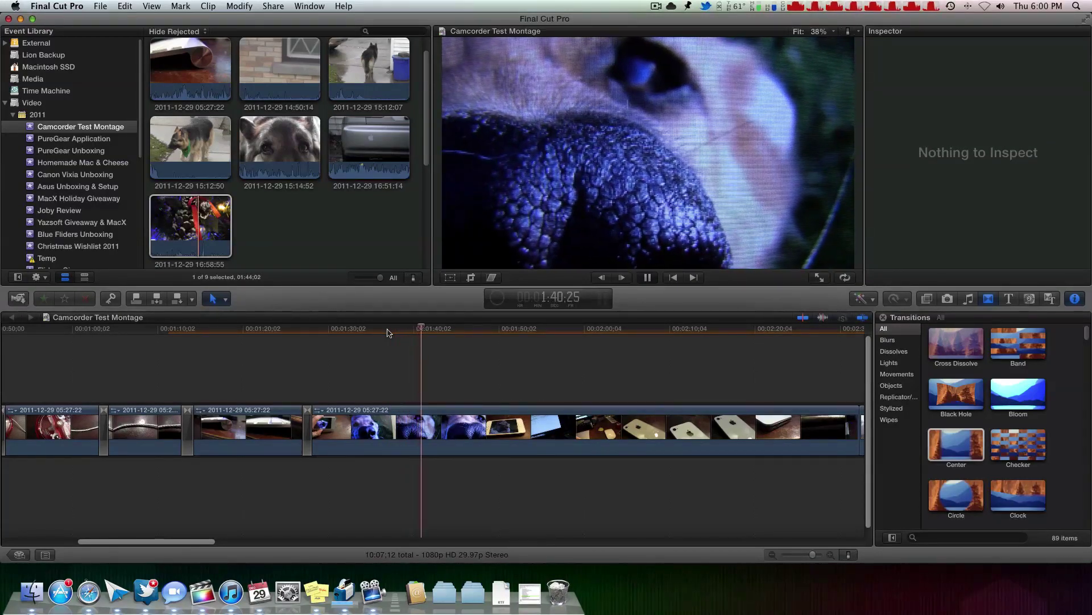
{"action": "key", "text": "space"}
{"action": "left_click", "coordinate": [397, 329]}
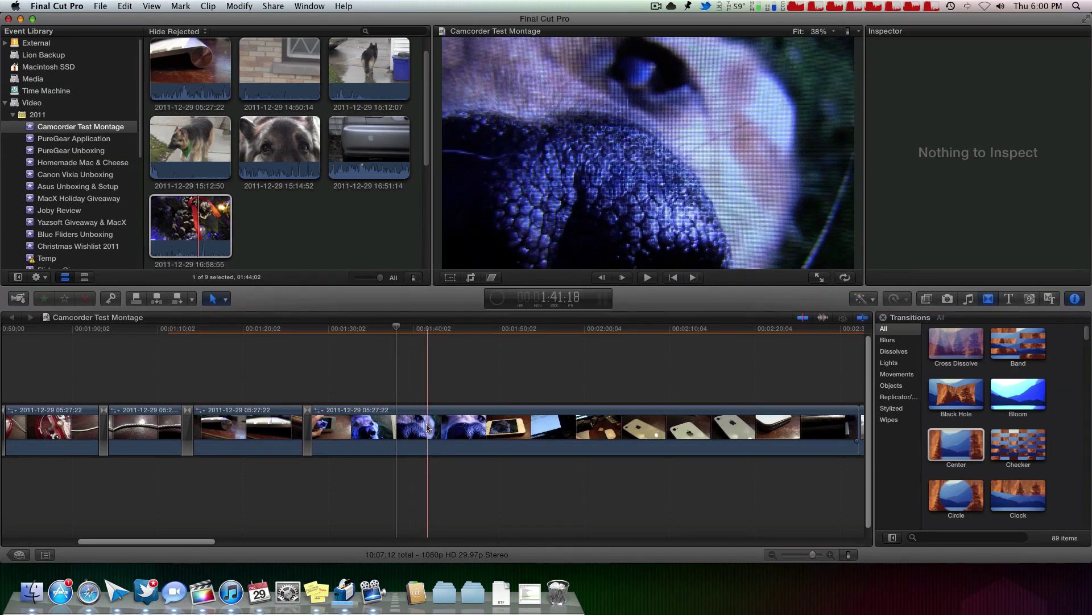
{"action": "key", "text": "space"}
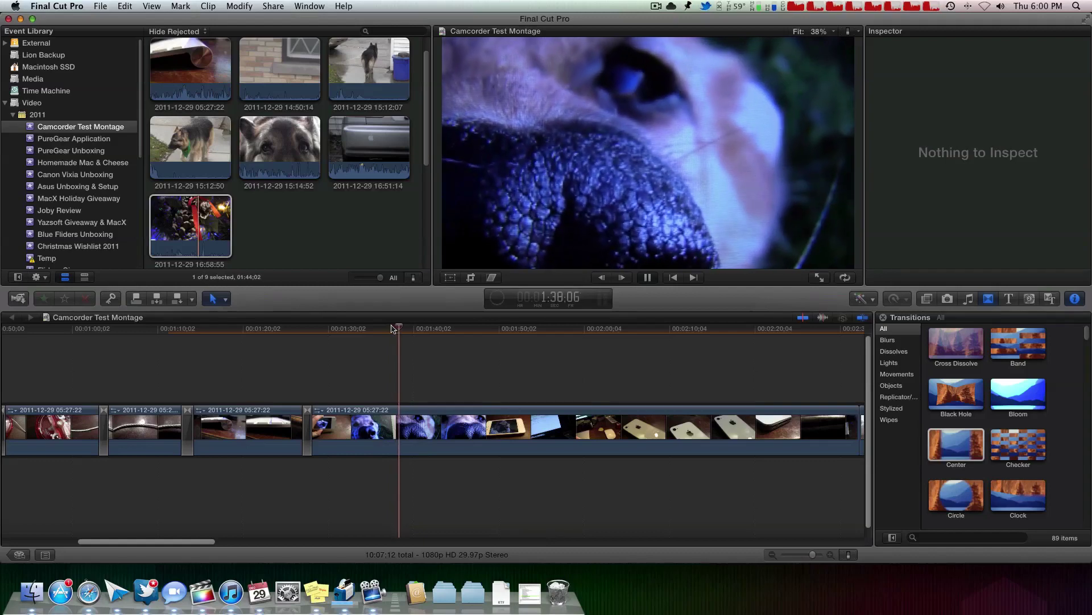
{"action": "key", "text": "space"}
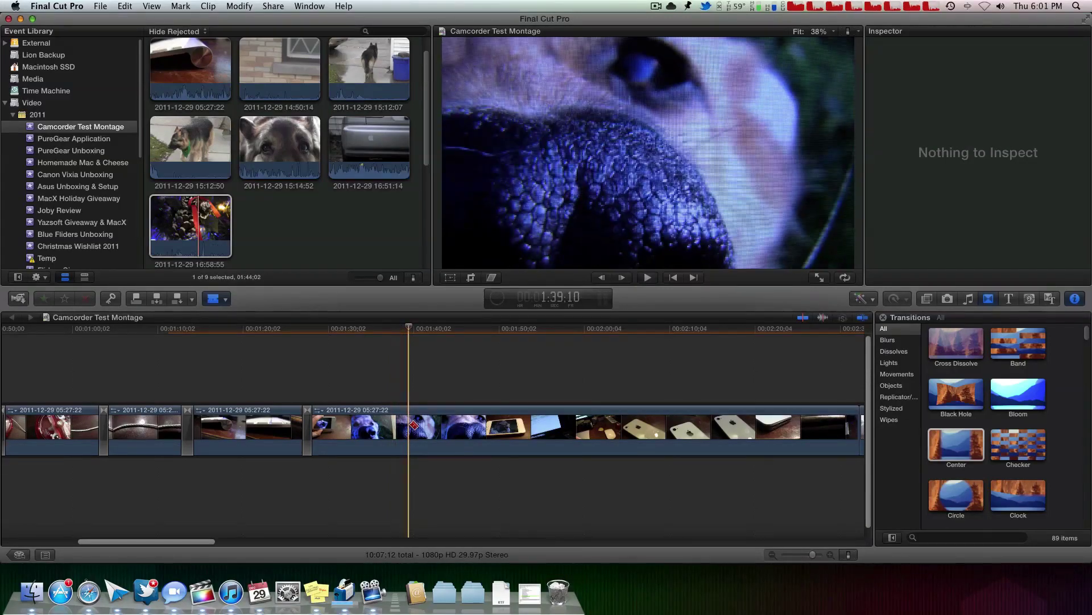
{"action": "left_click", "coordinate": [412, 425]}
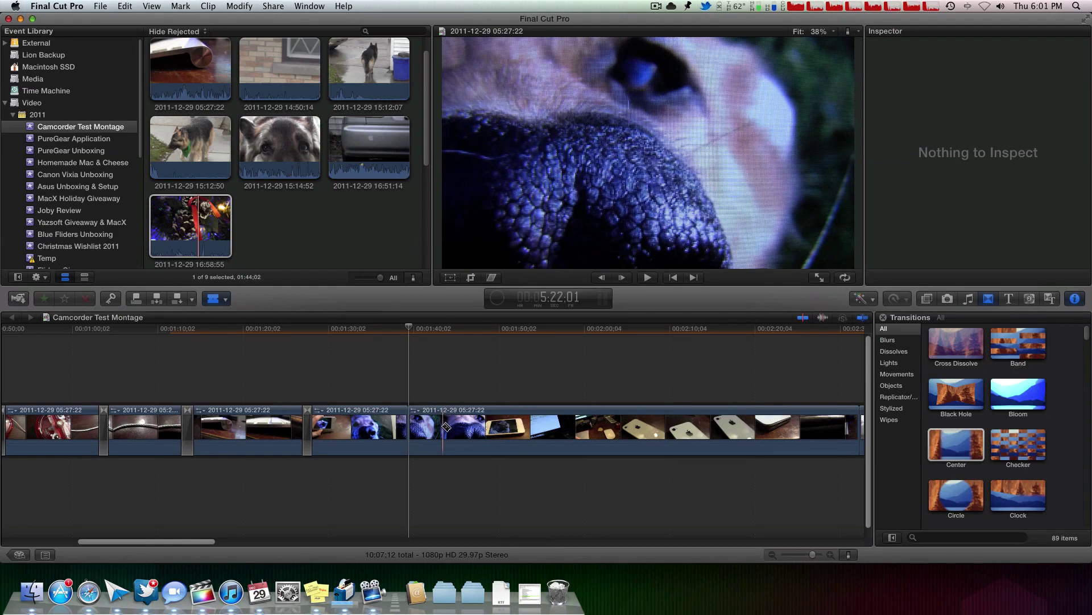
Split the dog close-up again at about 1:43 and delete the four-second section between the two splits
{"action": "left_click", "coordinate": [443, 426]}
{"action": "key", "text": "a"}
{"action": "left_click", "coordinate": [425, 427]}
{"action": "key", "text": "Delete"}
Play the montage from about 1:37 across the new cut in the dog close-up to about 1:46
{"action": "left_click", "coordinate": [394, 385]}
{"action": "key", "text": "space"}
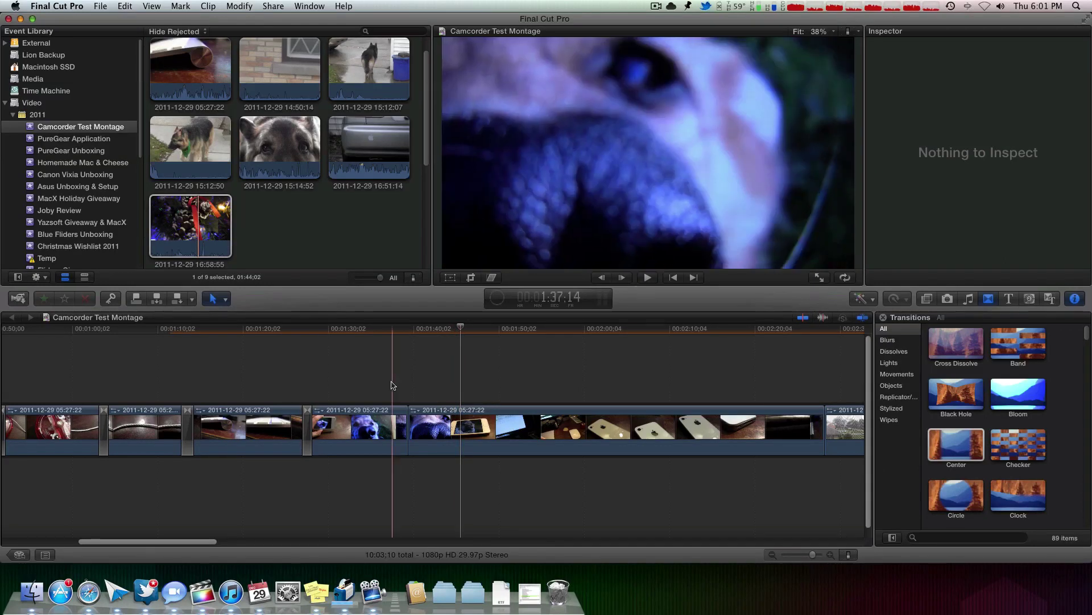
{"action": "key", "text": "space"}
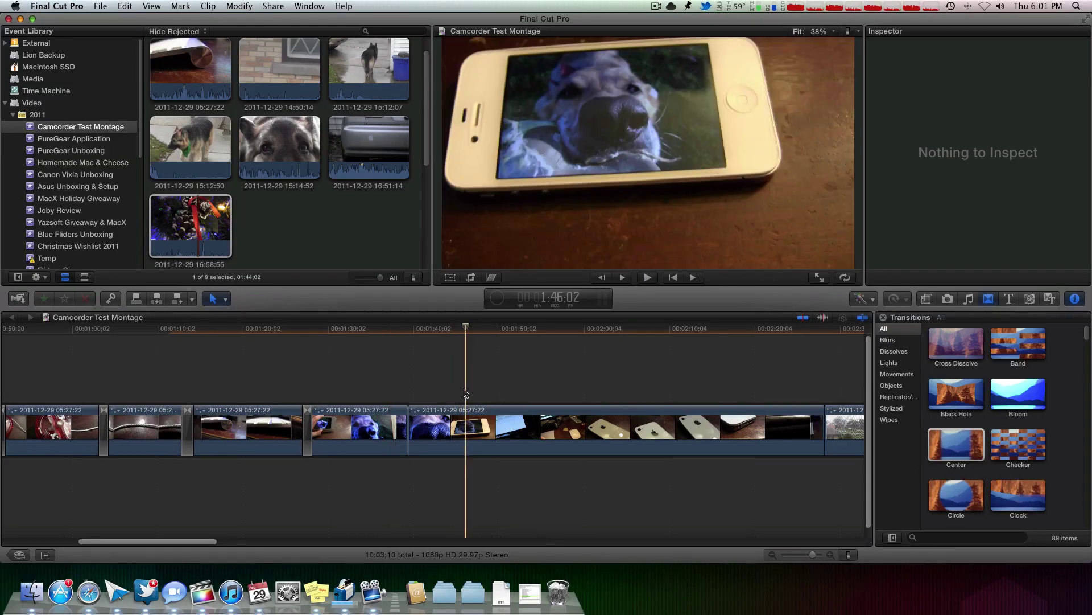
Play the iPhone shot from 1:46 and split the clip at about 1:47, before the camera swings to the monitor
{"action": "key", "text": "space"}
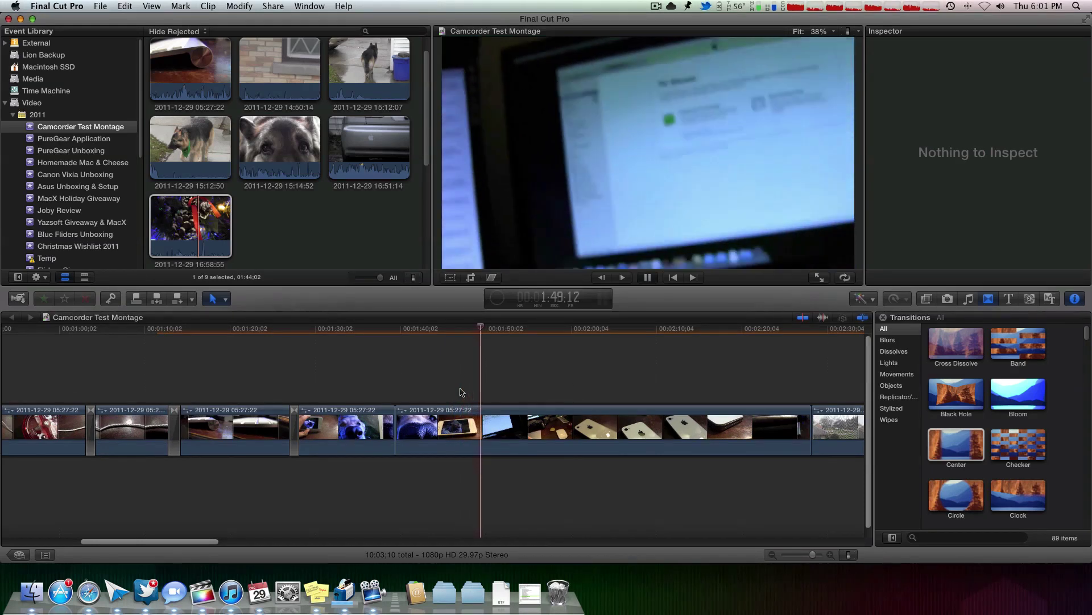
{"action": "key", "text": "space"}
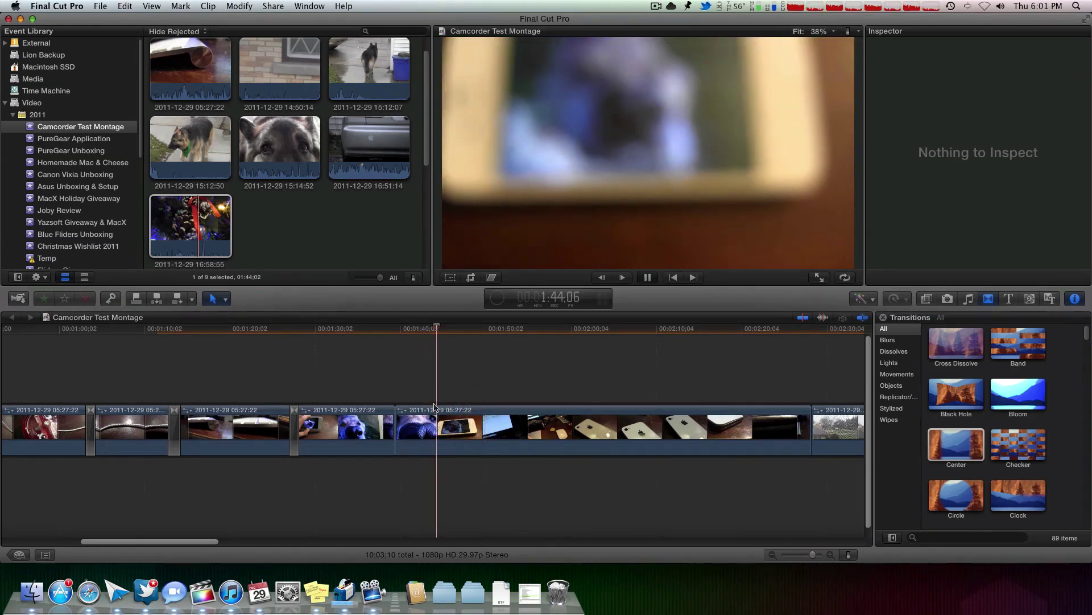
{"action": "key", "text": "space"}
{"action": "key", "text": "t"}
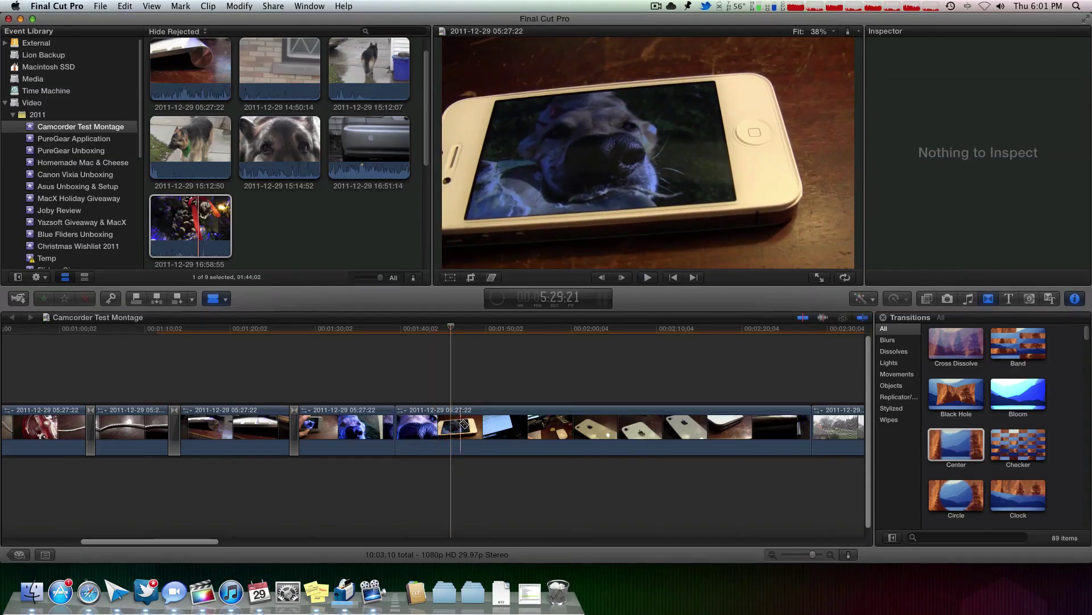
{"action": "left_click", "coordinate": [462, 425]}
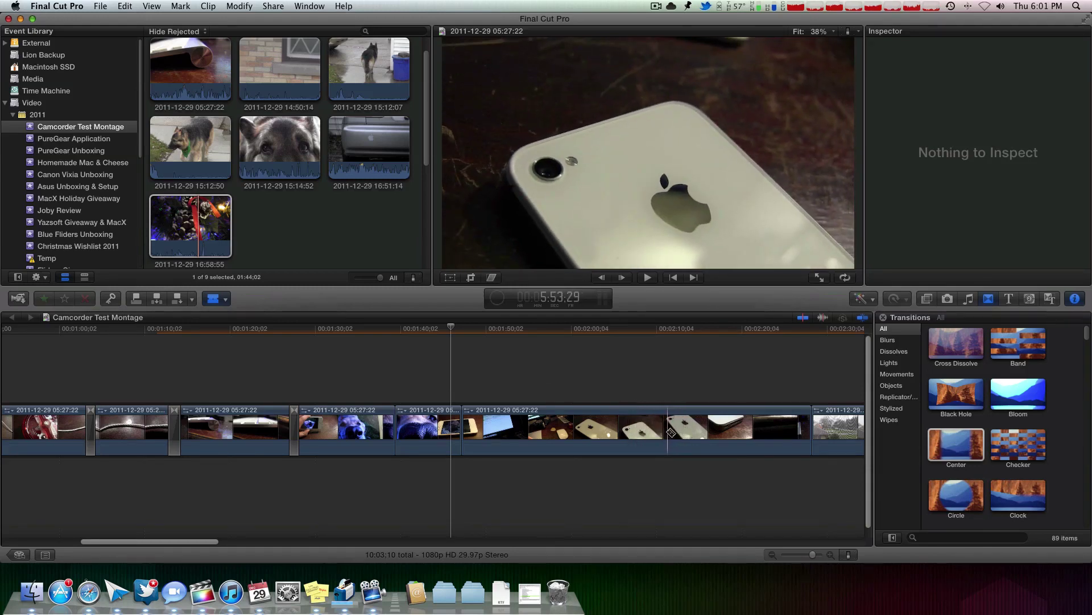
Split the clip again at the white iPhone's back, about 2:11, and delete the 24-second section between the two splits
{"action": "left_click", "coordinate": [669, 432]}
{"action": "left_click", "coordinate": [647, 432]}
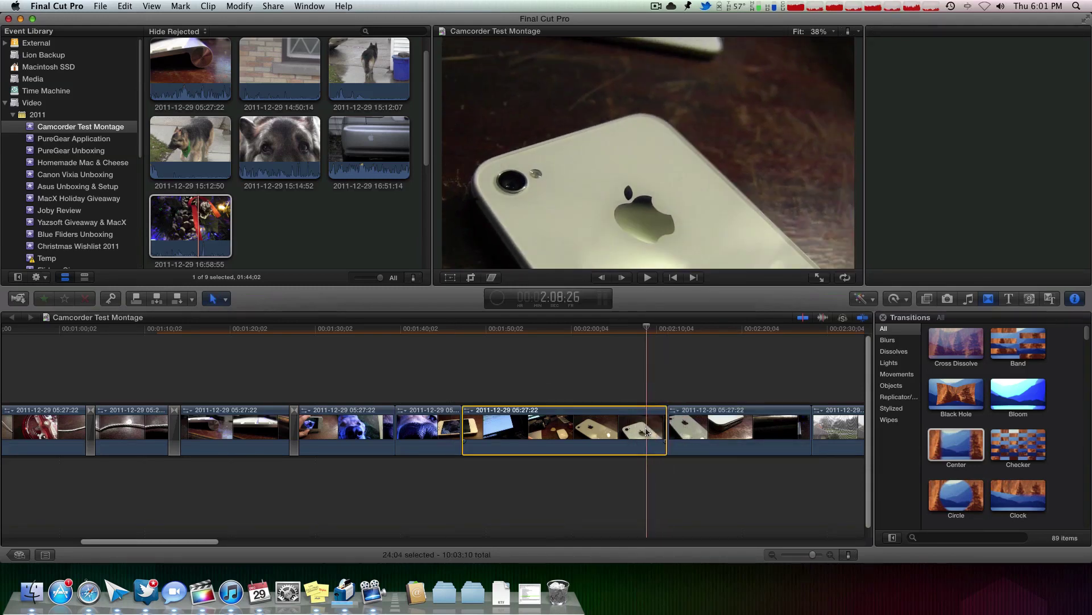
{"action": "key", "text": "Delete"}
Browse the transitions and add Black Hole at the cut between the iPhone screen shot and the shot of the iPhone's back
{"action": "left_click", "coordinate": [972, 442]}
{"action": "scroll", "coordinate": [971, 443], "scroll_direction": "down", "scroll_amount": 2}
{"action": "scroll", "coordinate": [972, 443], "scroll_direction": "down", "scroll_amount": 5}
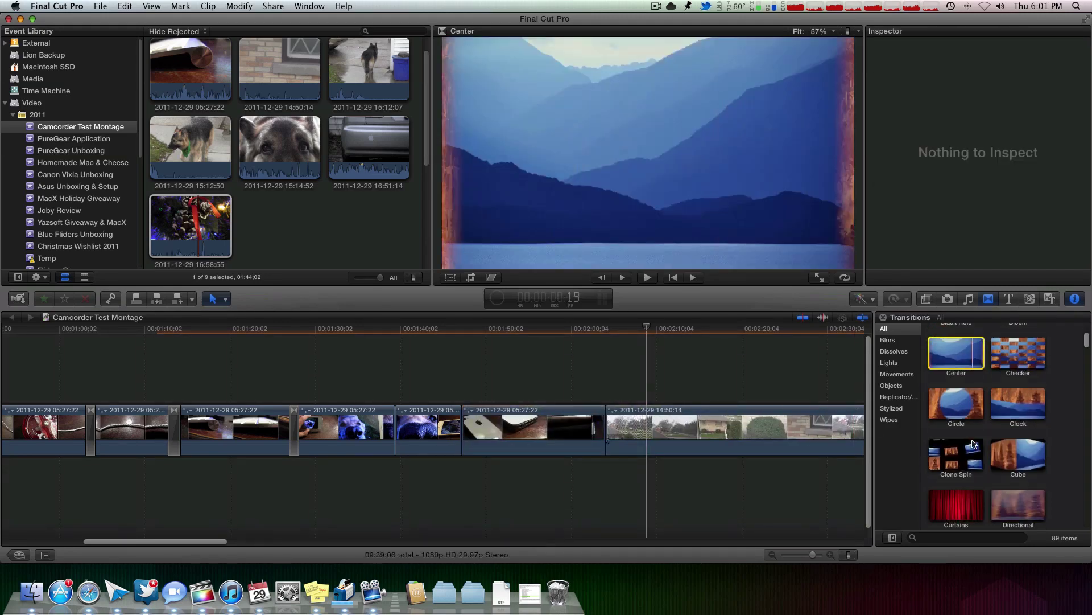
{"action": "scroll", "coordinate": [973, 443], "scroll_direction": "down", "scroll_amount": 2}
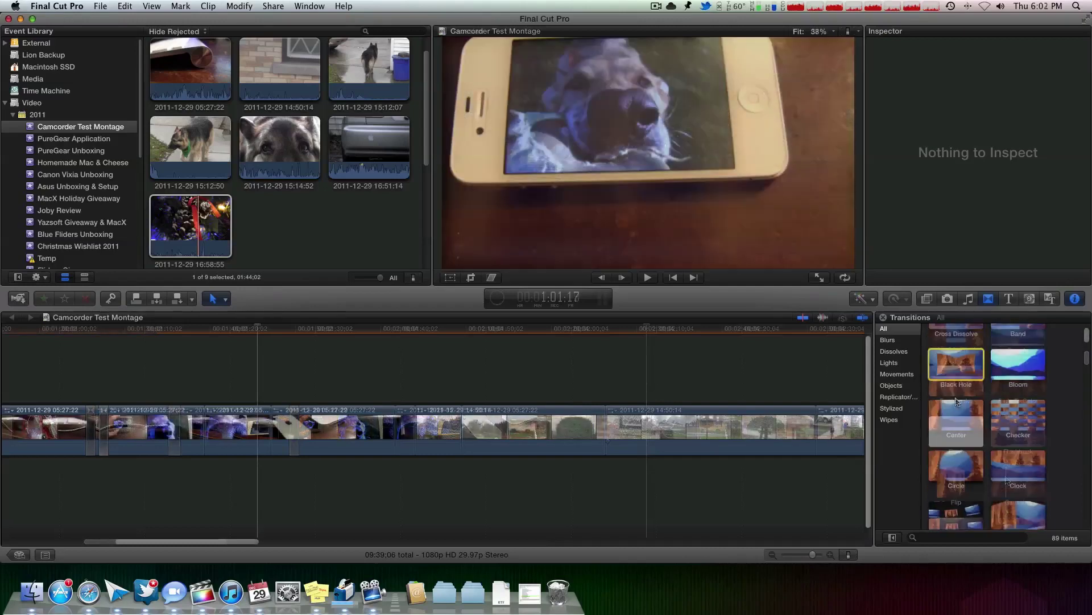
{"action": "left_click_drag", "start_coordinate": [956, 392], "coordinate": [271, 409]}
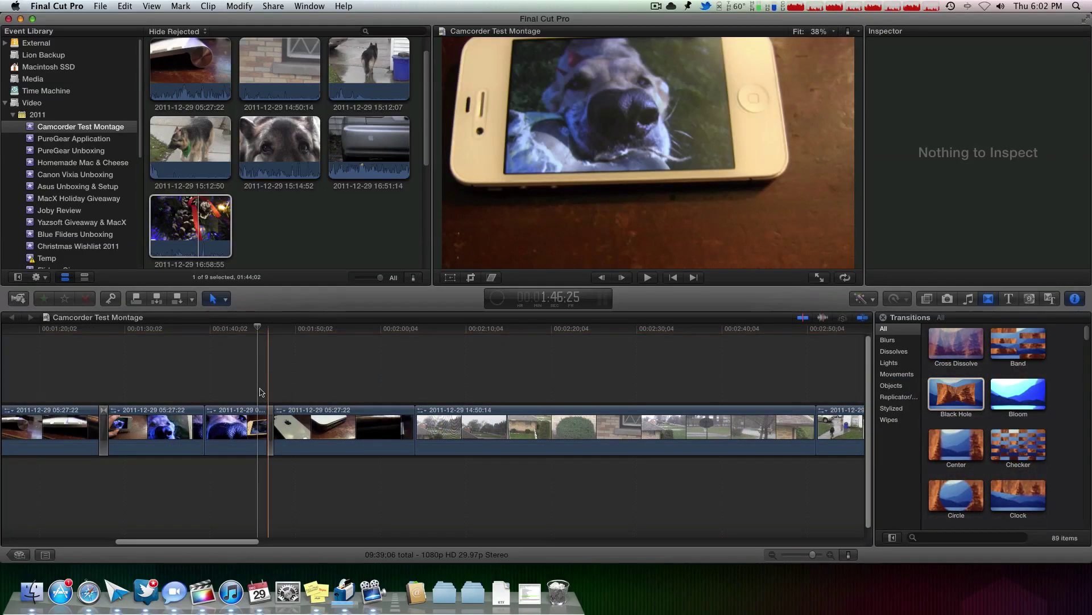
Play the montage from about 1:45 across the Black Hole transition to 1:57:08
{"action": "left_click", "coordinate": [258, 331]}
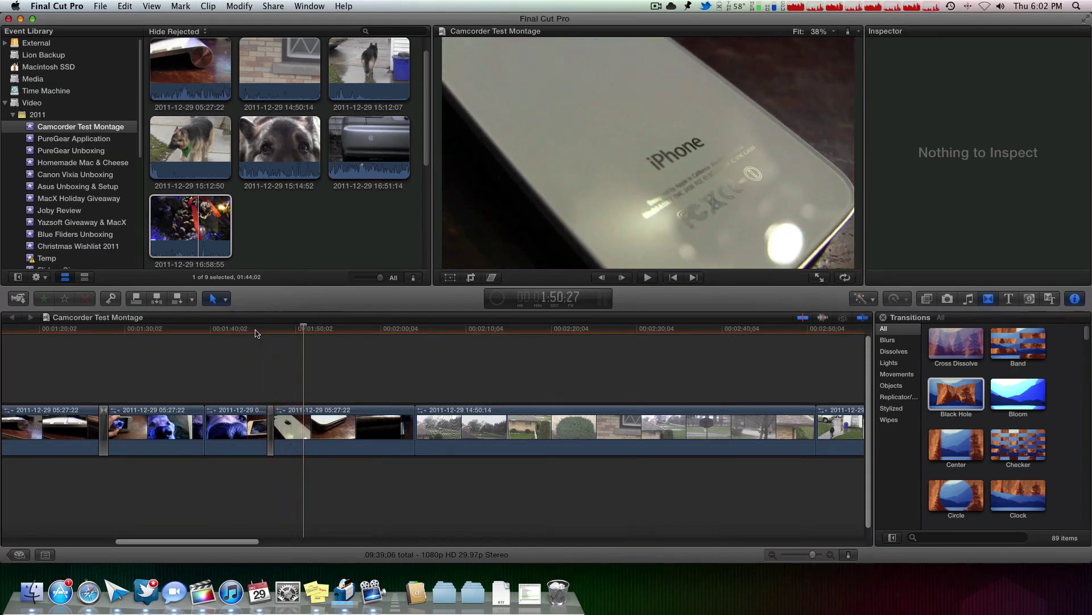
{"action": "left_click", "coordinate": [256, 333]}
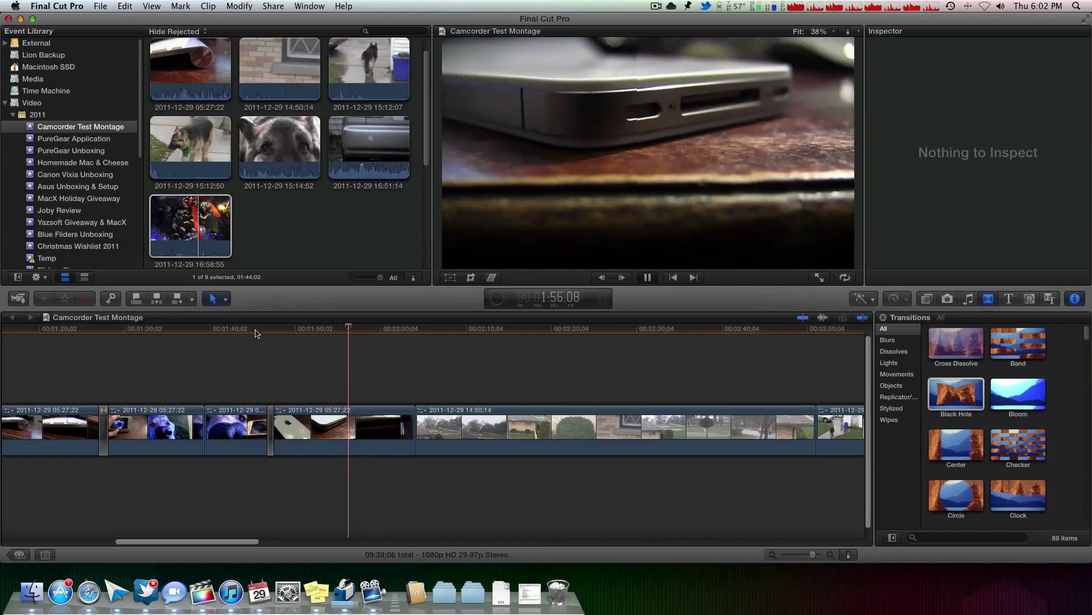
{"action": "key", "text": "space"}
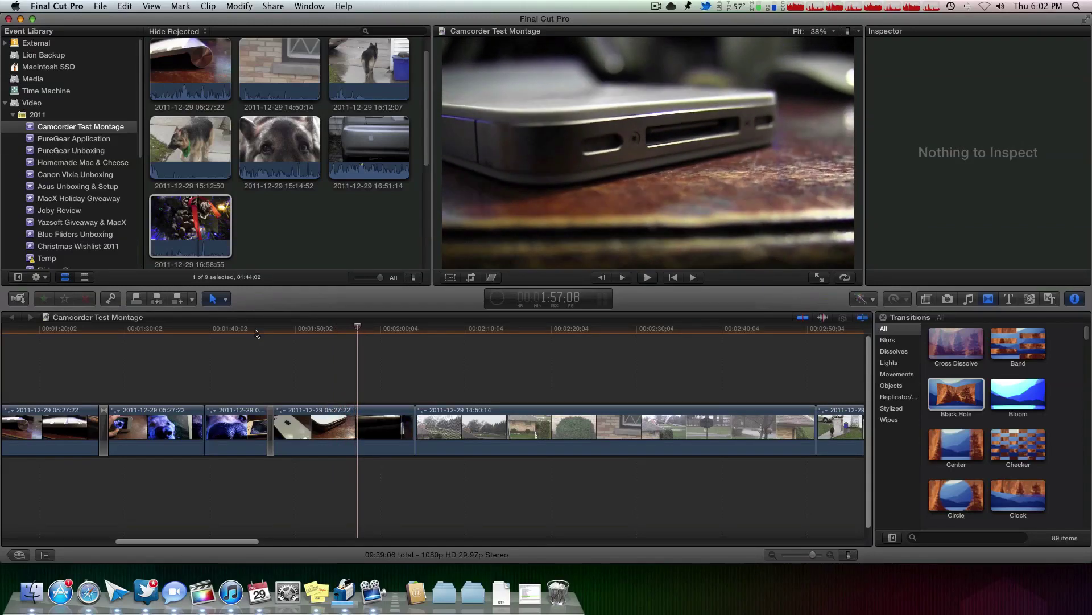
Split the iPhone clip at 1:57:08 and delete the piece between the split and the house clip
{"action": "key", "text": "b"}
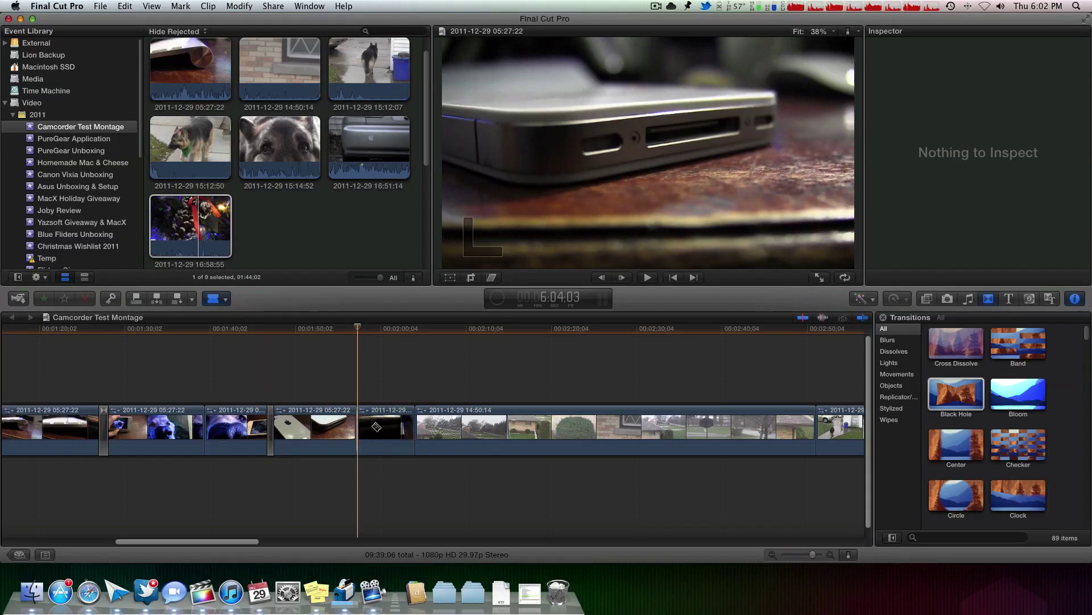
{"action": "key", "text": "a"}
{"action": "left_click", "coordinate": [377, 426]}
{"action": "key", "text": "Delete"}
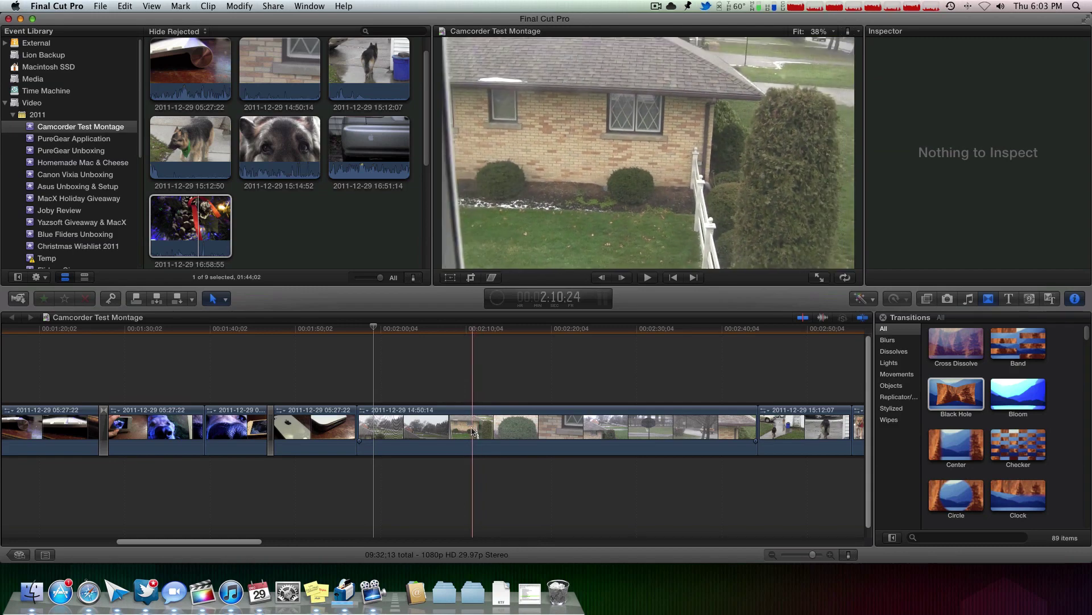
{"action": "key", "text": "o"}
{"action": "key", "text": "Delete"}
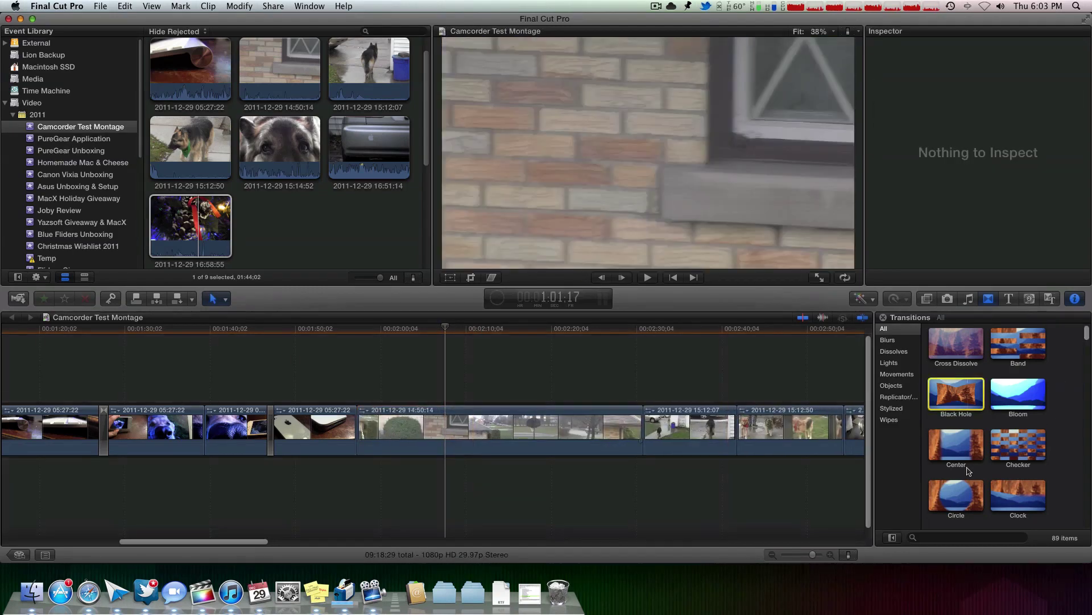
{"action": "left_click_drag", "start_coordinate": [959, 487], "coordinate": [349, 403]}
Play through the house clip, split it at about 2:27 and delete the short piece after the split
{"action": "key", "text": "space"}
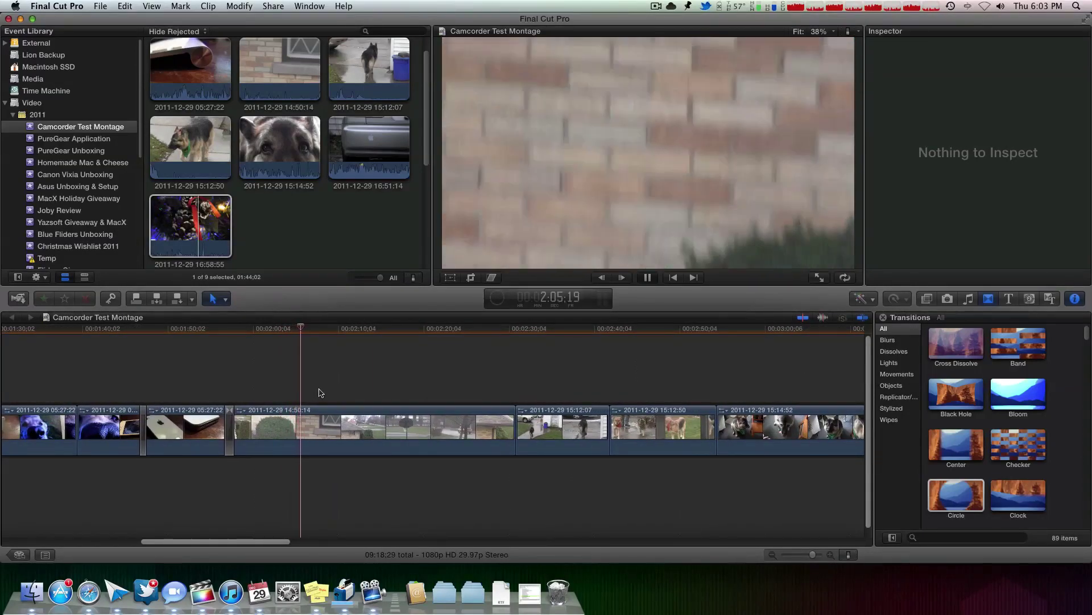
{"action": "key", "text": "space"}
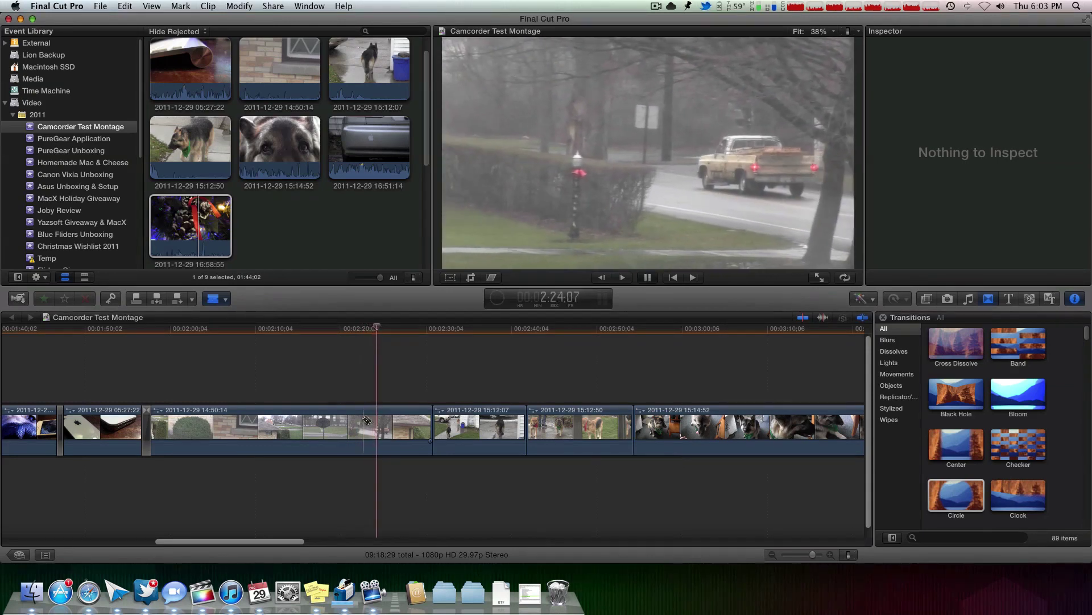
{"action": "key", "text": "b"}
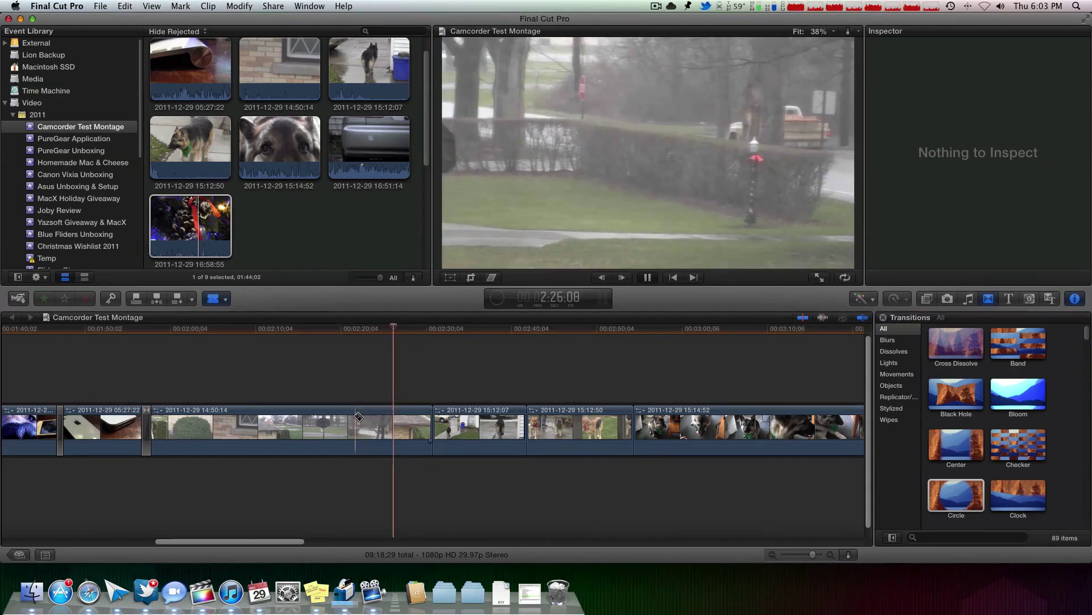
{"action": "key", "text": "space"}
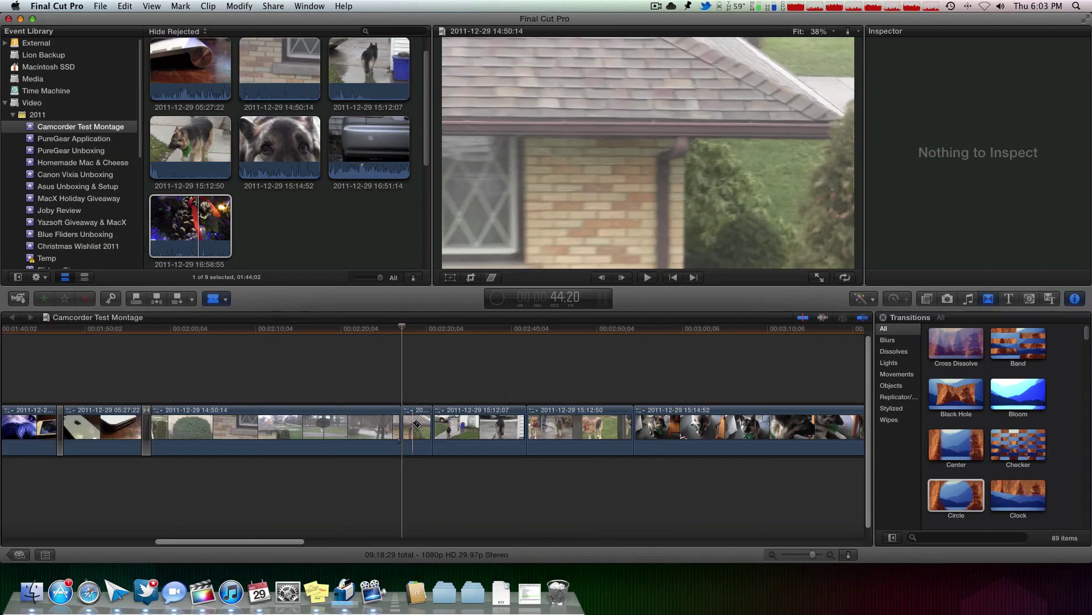
{"action": "left_click", "coordinate": [419, 425]}
{"action": "key", "text": "Delete"}
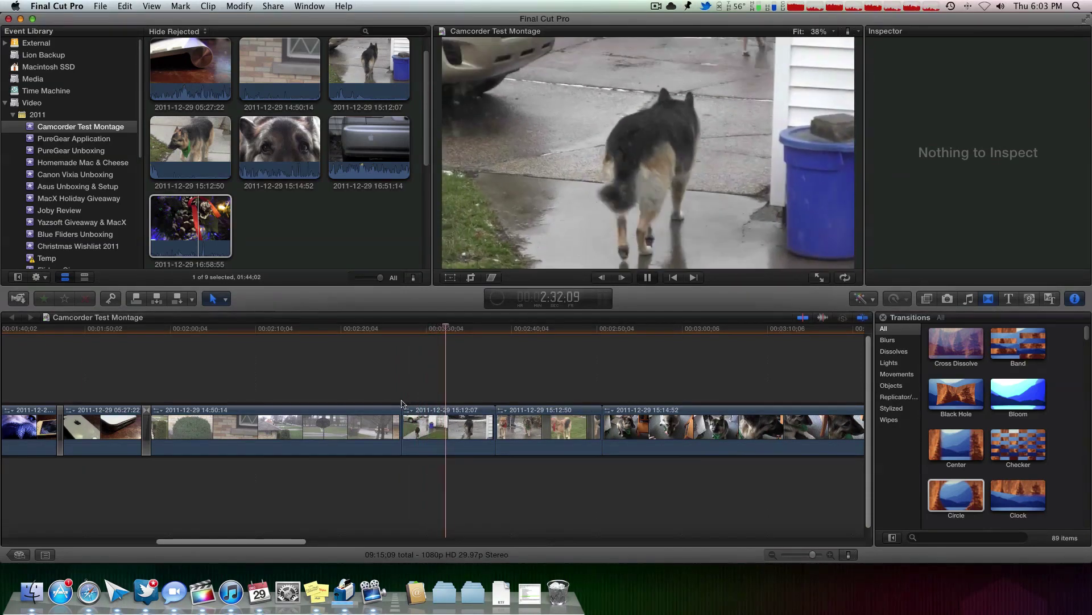
{"action": "left_click", "coordinate": [449, 425]}
{"action": "key", "text": "Delete"}
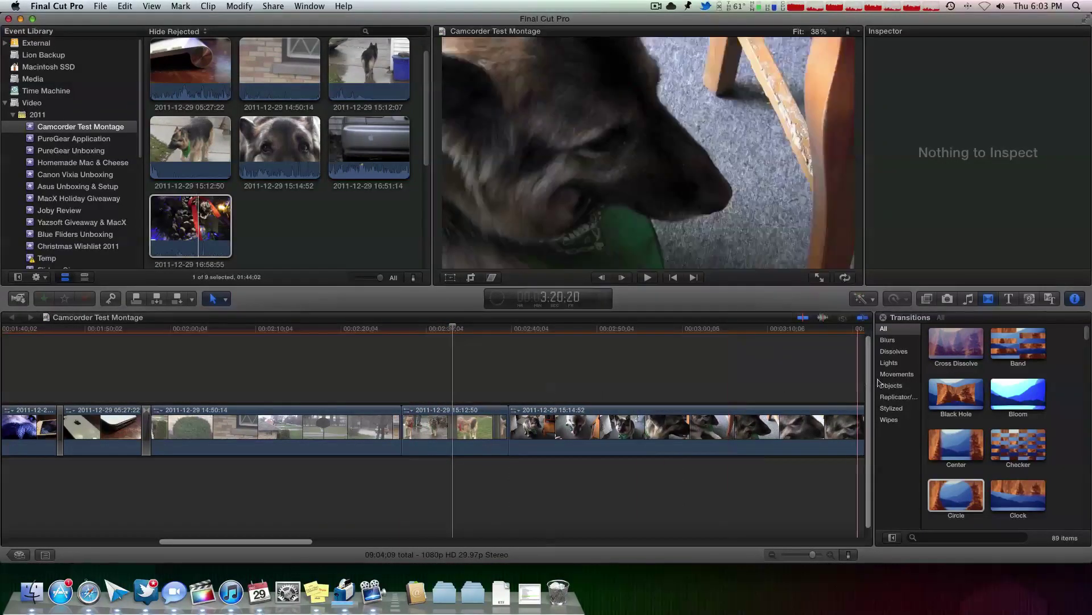
{"action": "left_click_drag", "start_coordinate": [949, 356], "coordinate": [403, 424]}
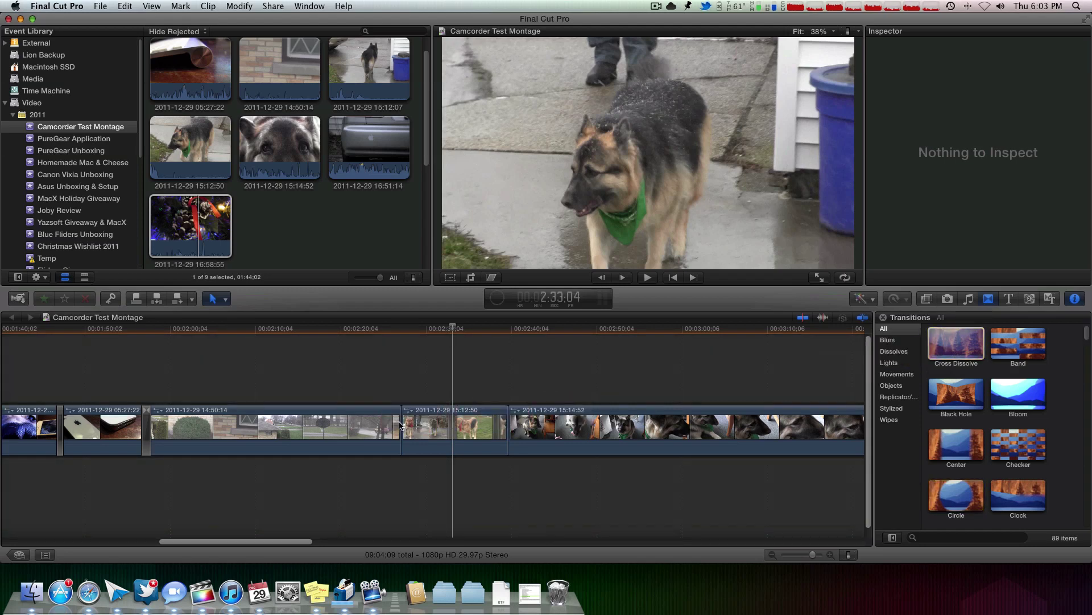
{"action": "key", "text": "Return"}
Play the clip of the two dogs outside, split it at about 2:33 and delete the piece after the split
{"action": "key", "text": "space"}
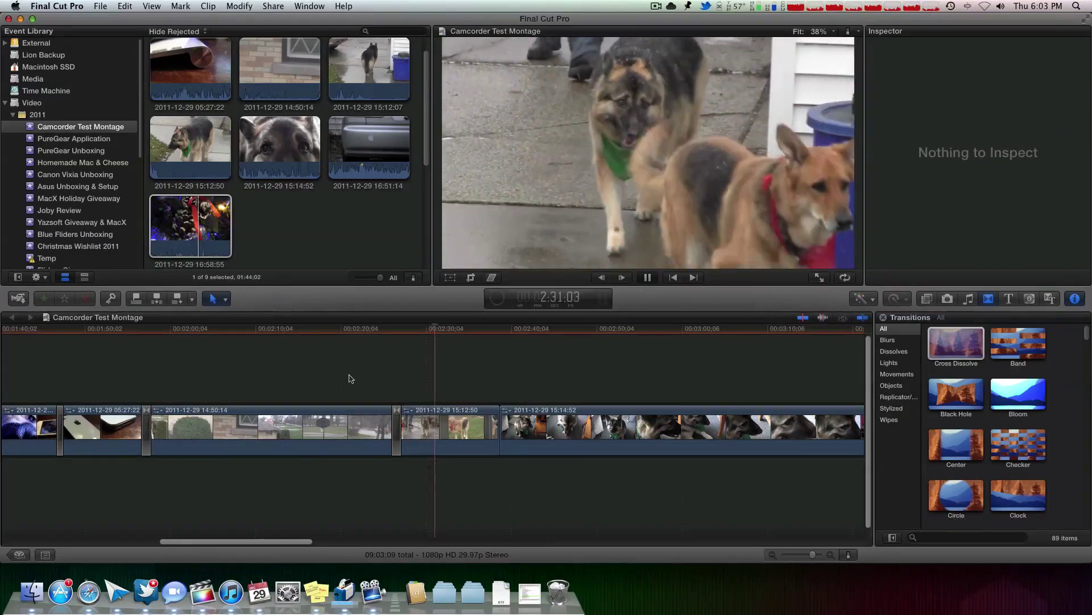
{"action": "scroll", "coordinate": [360, 373], "scroll_direction": "right", "scroll_amount": 4}
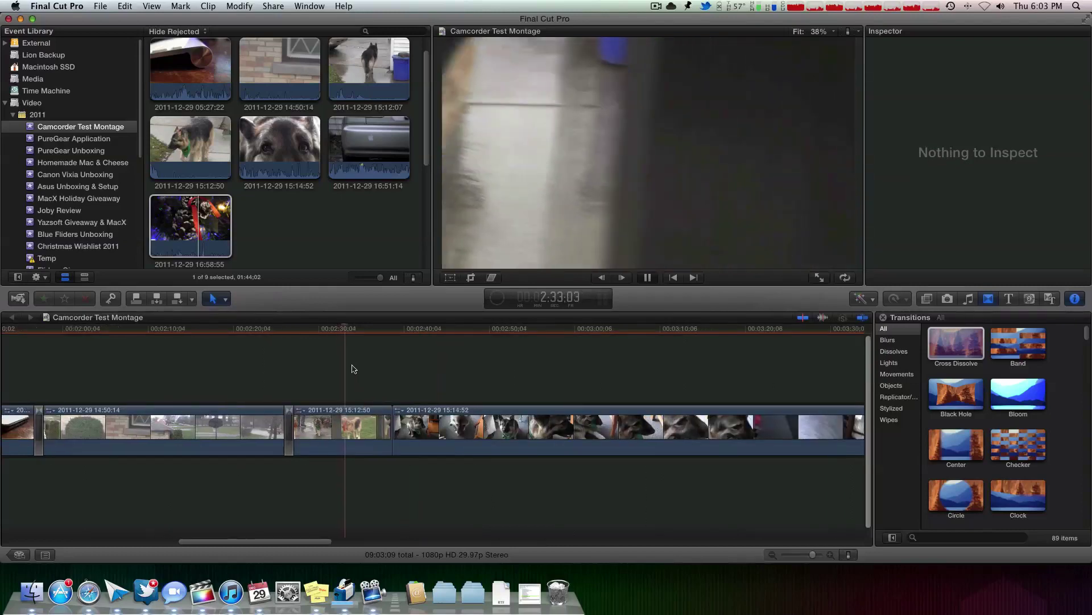
{"action": "left_click", "coordinate": [334, 418]}
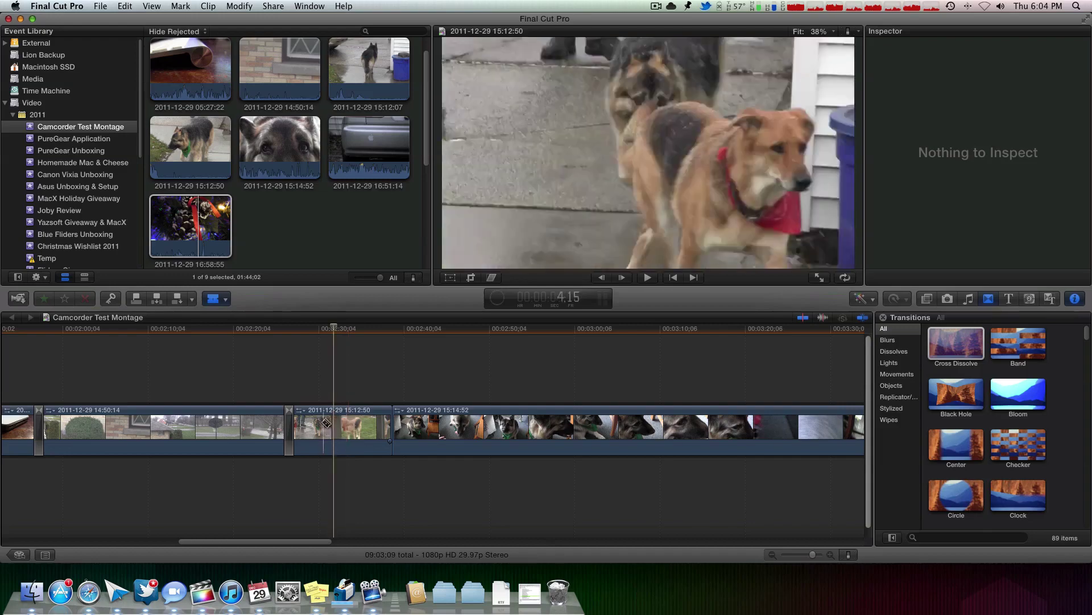
{"action": "left_click", "coordinate": [316, 424]}
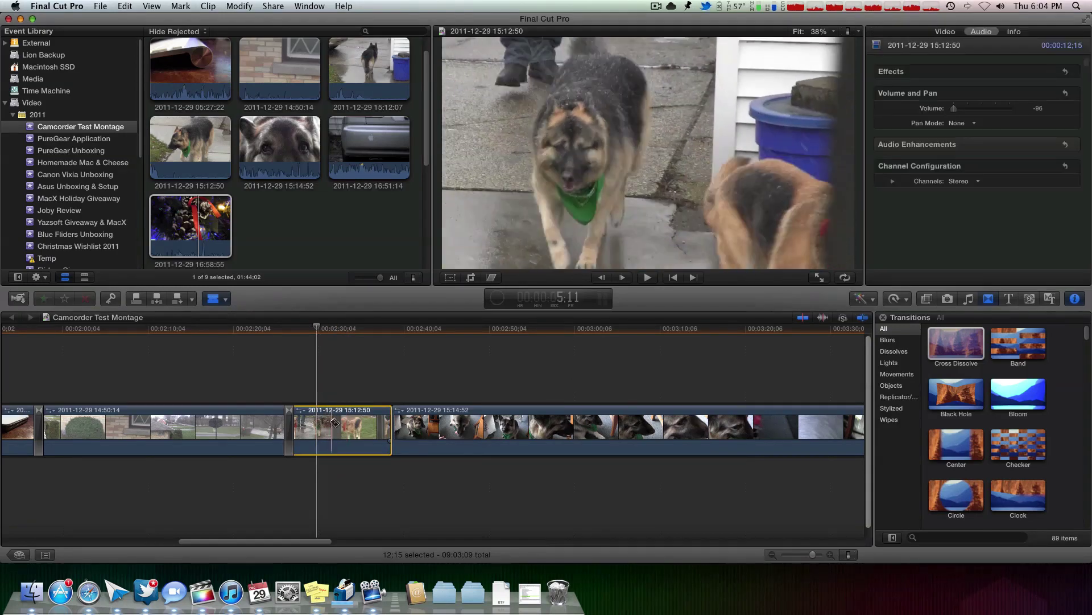
{"action": "left_click", "coordinate": [342, 424]}
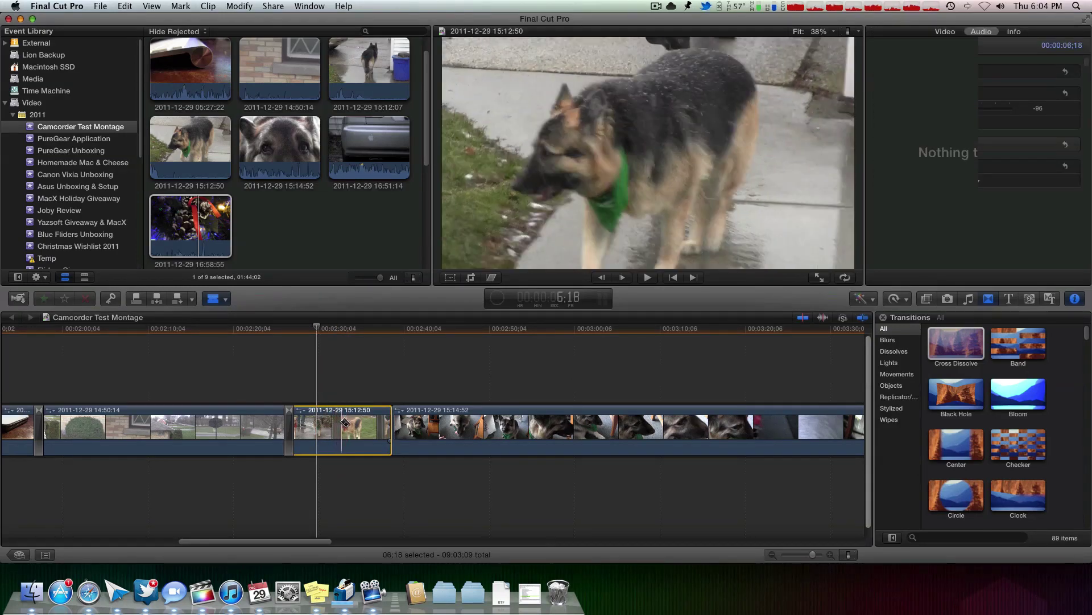
{"action": "key", "text": "a"}
{"action": "left_click", "coordinate": [373, 425]}
{"action": "key", "text": "Delete"}
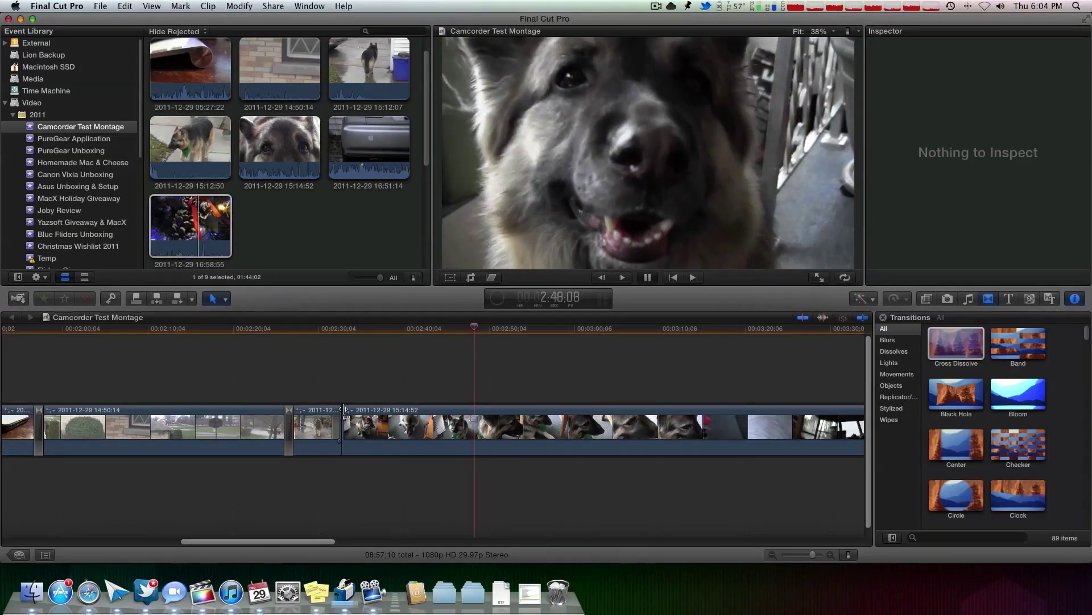
Play the indoor dog clip around 2:43 and review the cut leading into it from about 2:31 to 2:33
{"action": "left_click", "coordinate": [428, 333]}
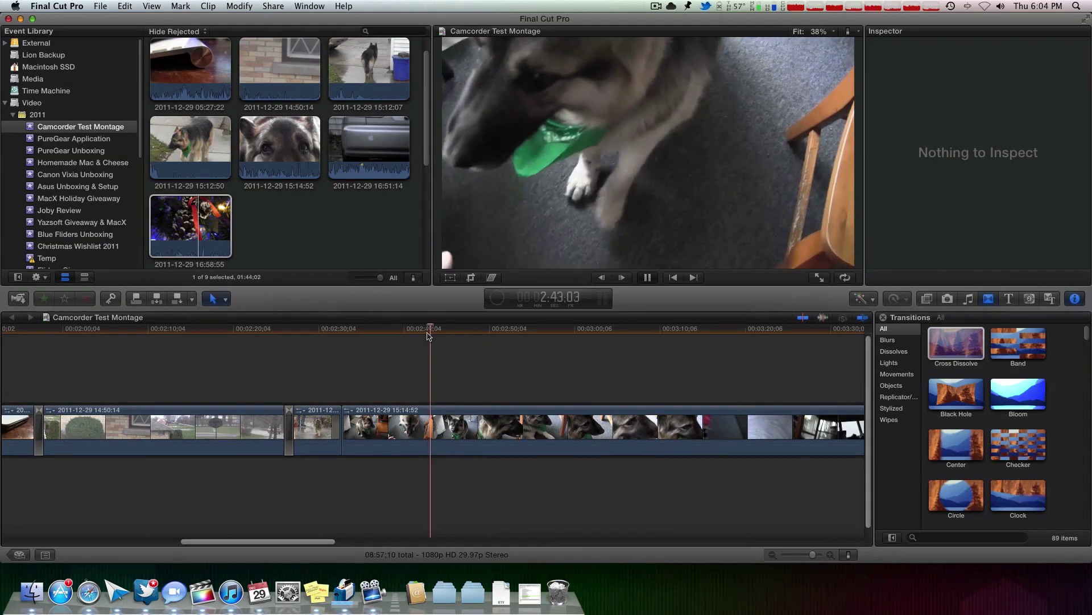
{"action": "key", "text": "space"}
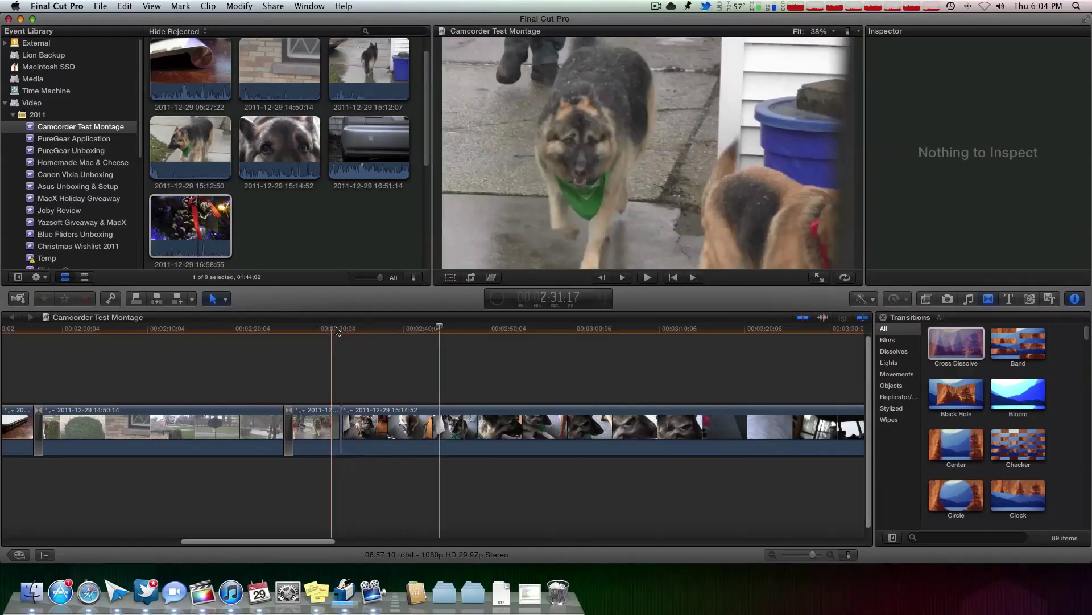
{"action": "key", "text": "space"}
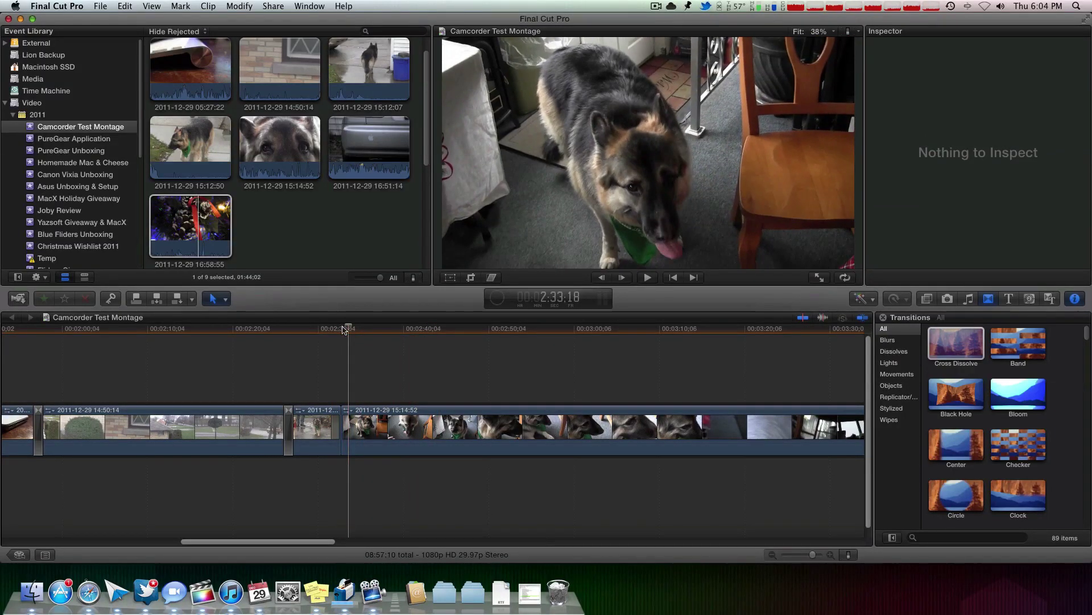
Split the indoor dog clip at about 2:35 and 2:43 and delete the eight-second section between the splits
{"action": "key", "text": "r"}
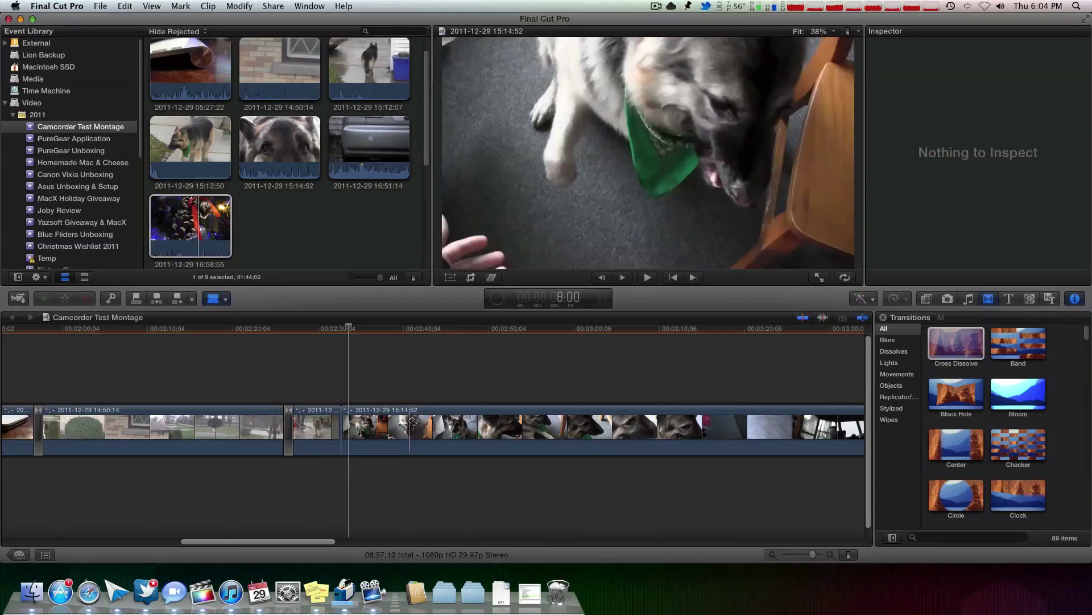
{"action": "left_click", "coordinate": [364, 417]}
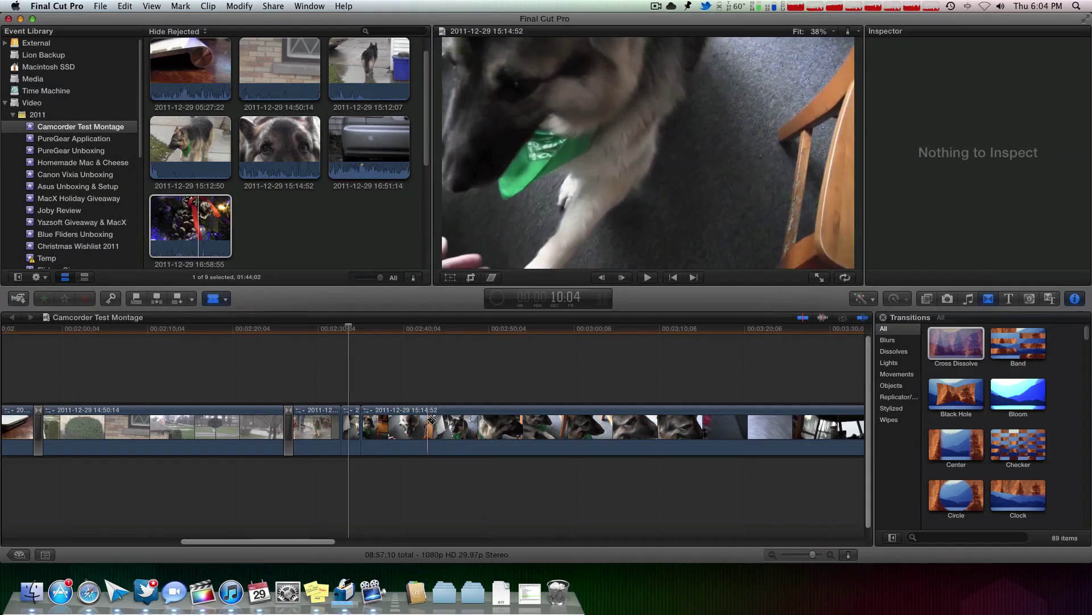
{"action": "left_click", "coordinate": [431, 421]}
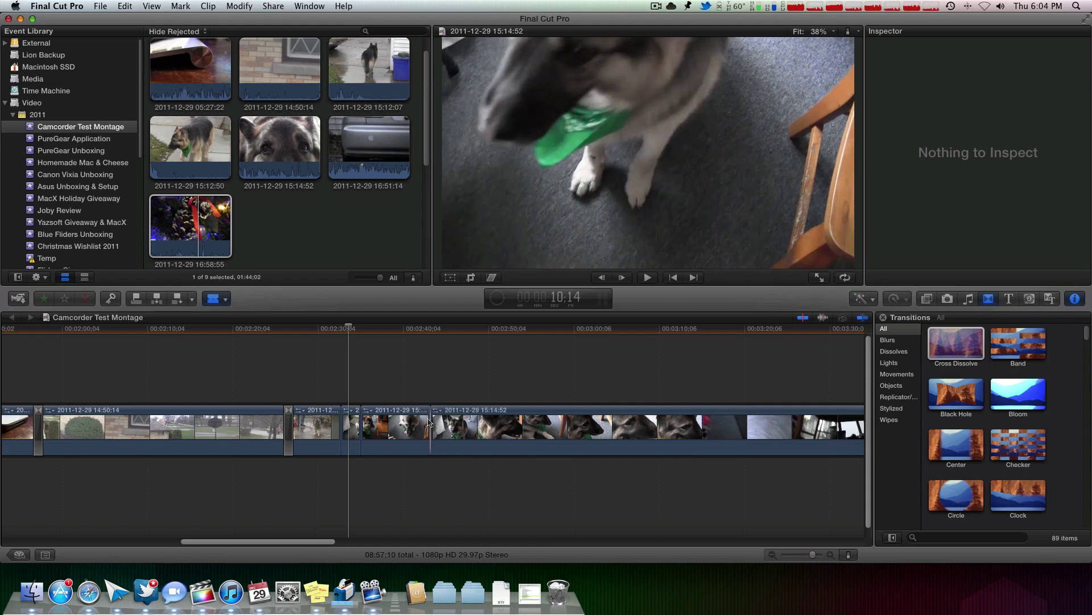
{"action": "key", "text": "a"}
{"action": "left_click", "coordinate": [406, 427]}
{"action": "key", "text": "Delete"}
Add Cross Dissolve transitions at the cuts before and after the short first piece of the indoor dog clip
{"action": "left_click_drag", "start_coordinate": [943, 349], "coordinate": [340, 422]}
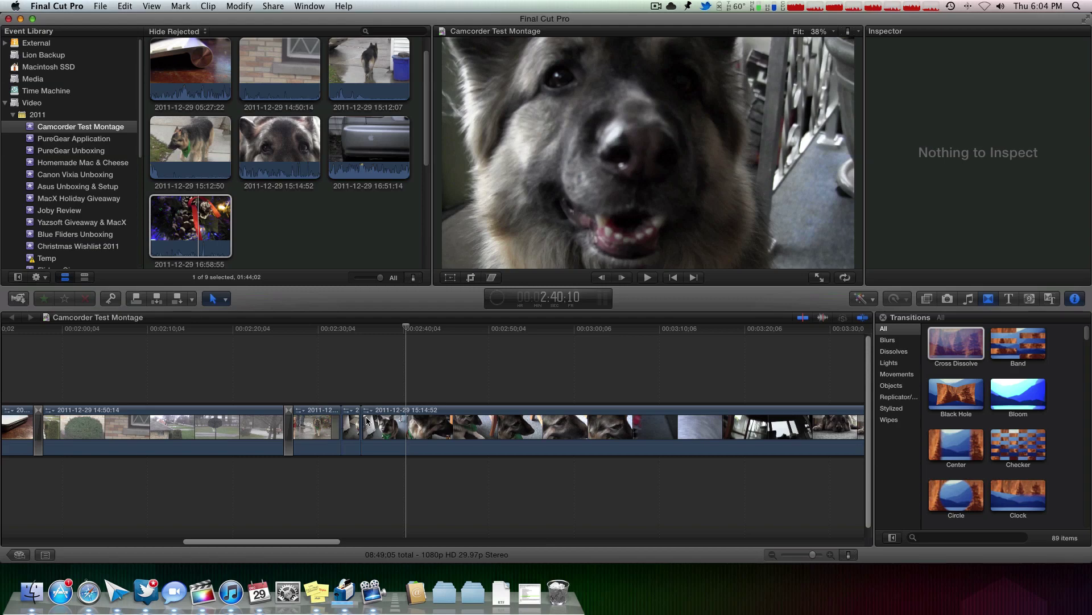
{"action": "left_click", "coordinate": [624, 212]}
{"action": "left_click_drag", "start_coordinate": [956, 344], "coordinate": [401, 405]}
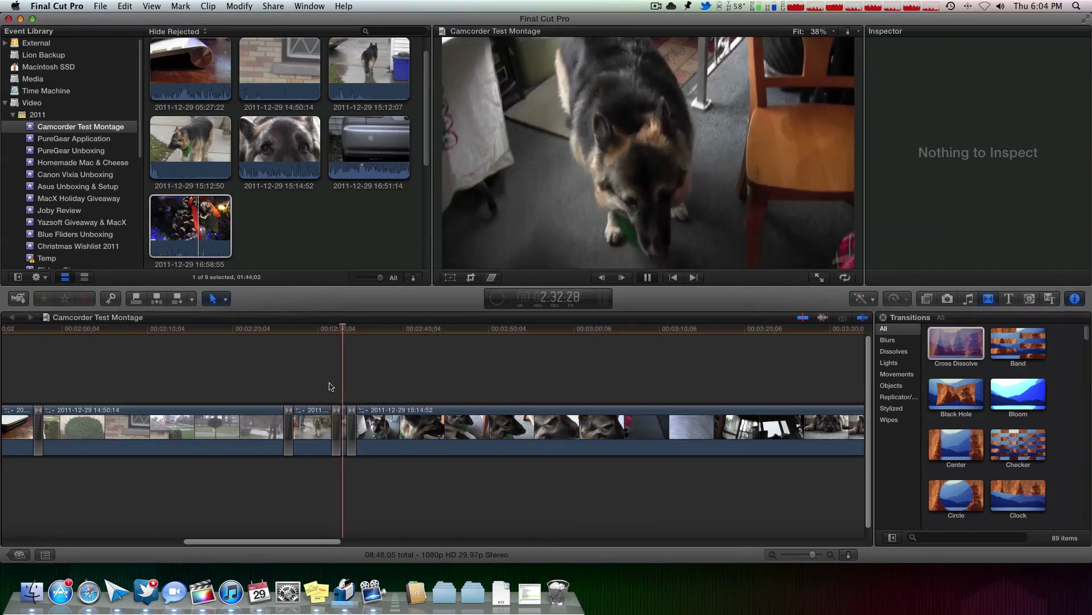
Delete the short first piece of the indoor dog clip and return to just before the resulting cut
{"action": "key", "text": "space"}
{"action": "left_click", "coordinate": [338, 411]}
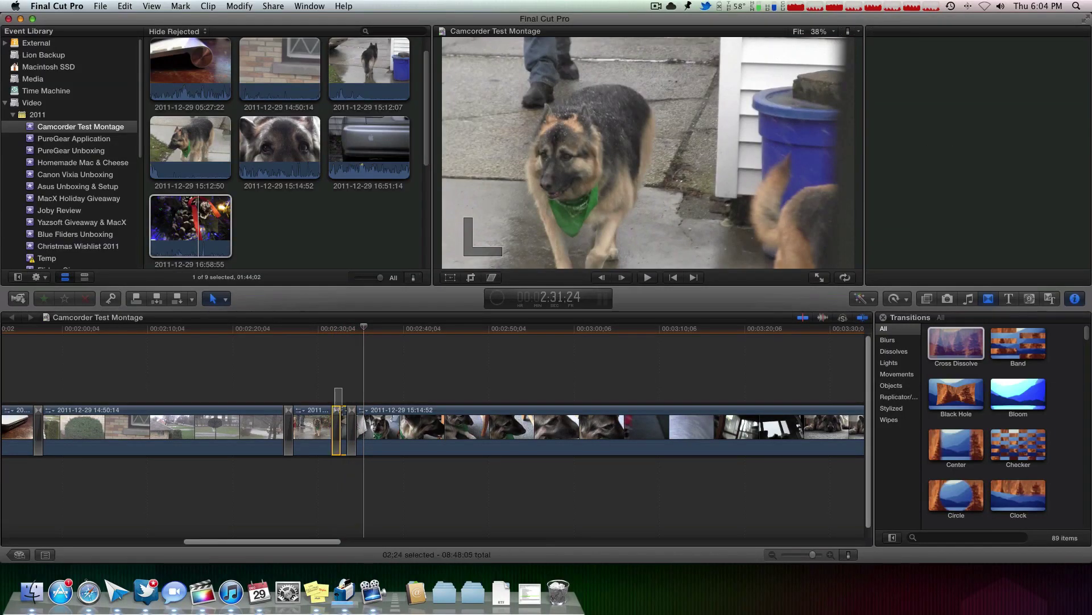
{"action": "key", "text": "Delete"}
{"action": "left_click", "coordinate": [327, 394]}
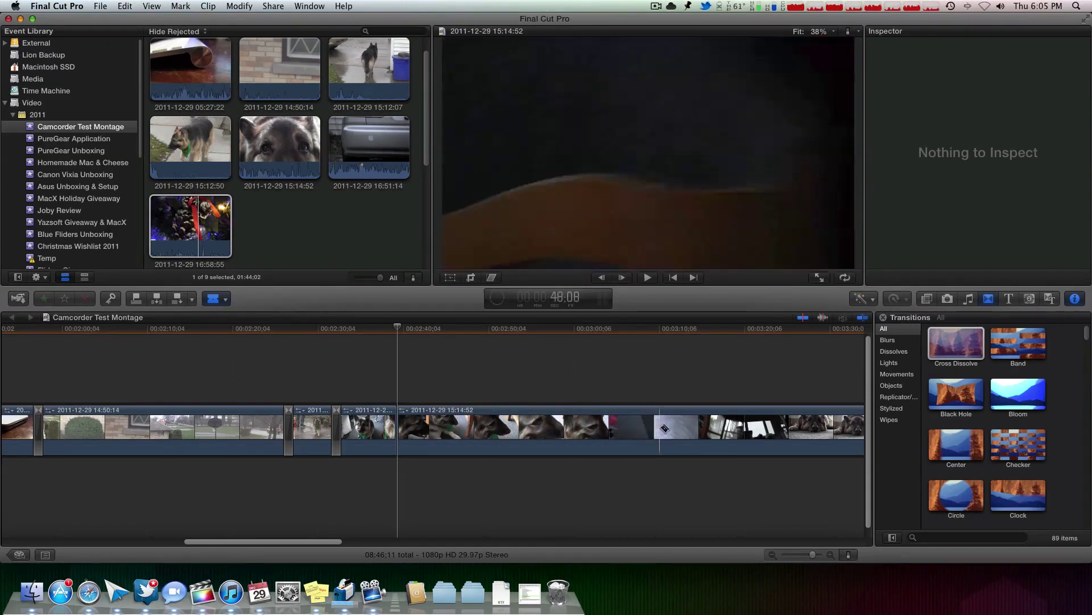
Split the indoor dog clip at about 2:39 and 5:10 and delete the long section between the splits
{"action": "scroll", "coordinate": [531, 419], "scroll_direction": "right", "scroll_amount": 5}
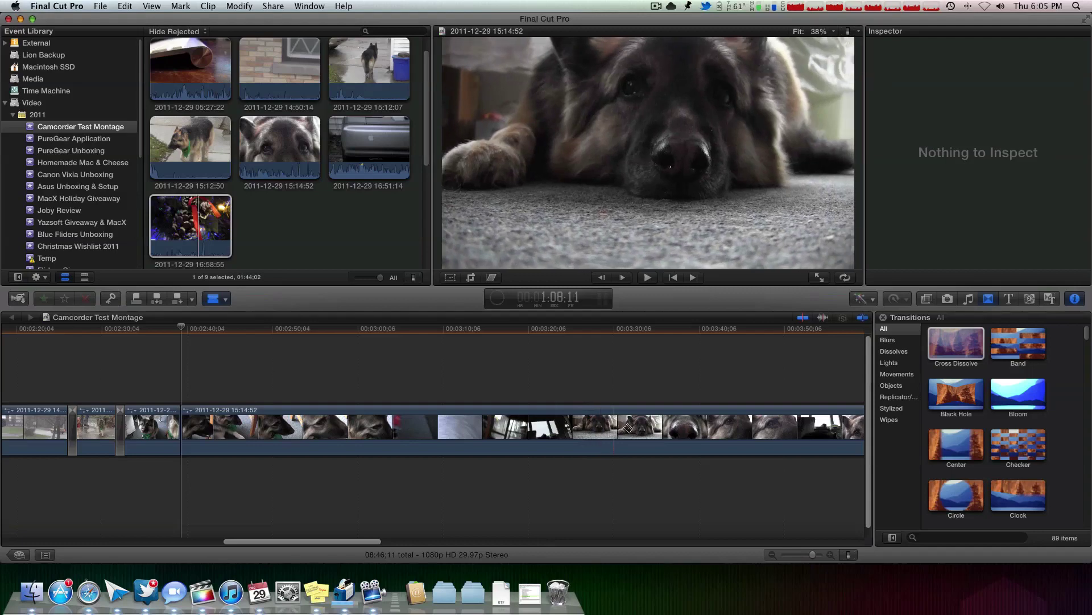
{"action": "scroll", "coordinate": [659, 428], "scroll_direction": "right", "scroll_amount": 2}
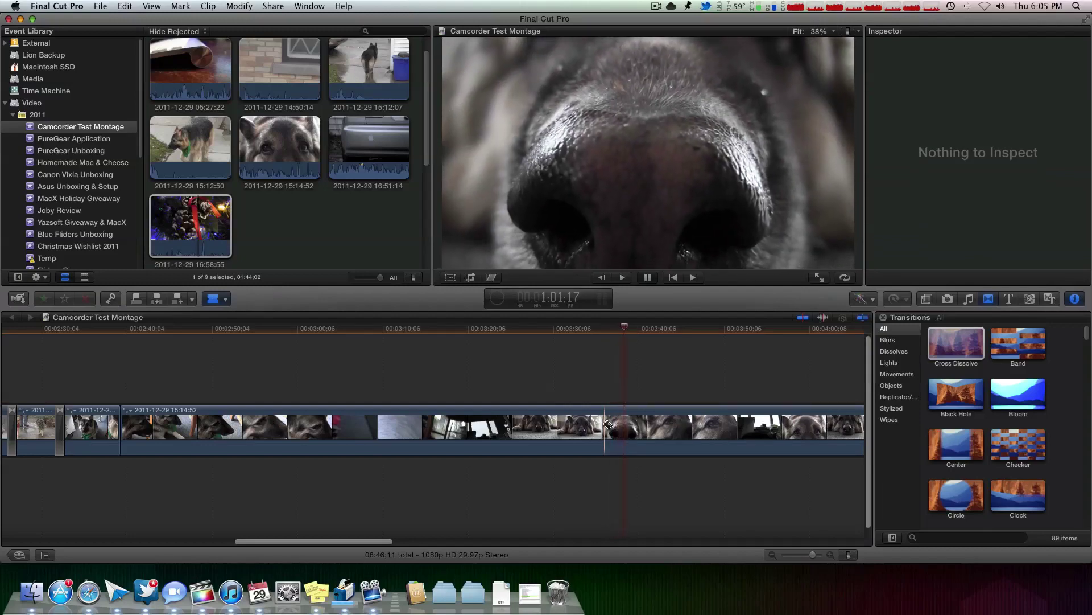
{"action": "key", "text": "space"}
{"action": "scroll", "coordinate": [598, 427], "scroll_direction": "right", "scroll_amount": 6}
{"action": "scroll", "coordinate": [597, 426], "scroll_direction": "right", "scroll_amount": 15}
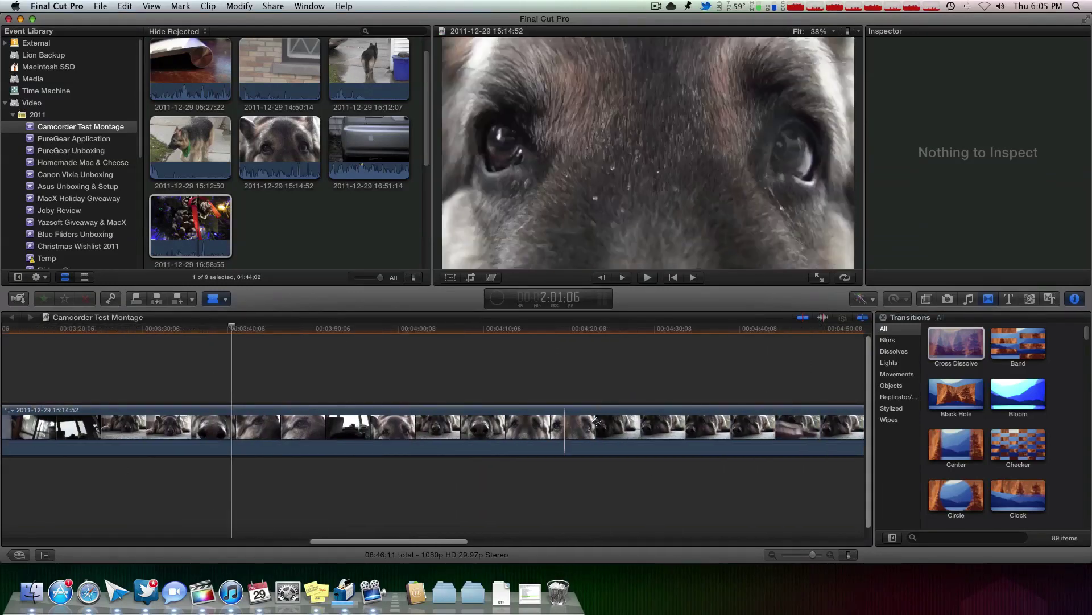
{"action": "scroll", "coordinate": [574, 423], "scroll_direction": "right", "scroll_amount": 12}
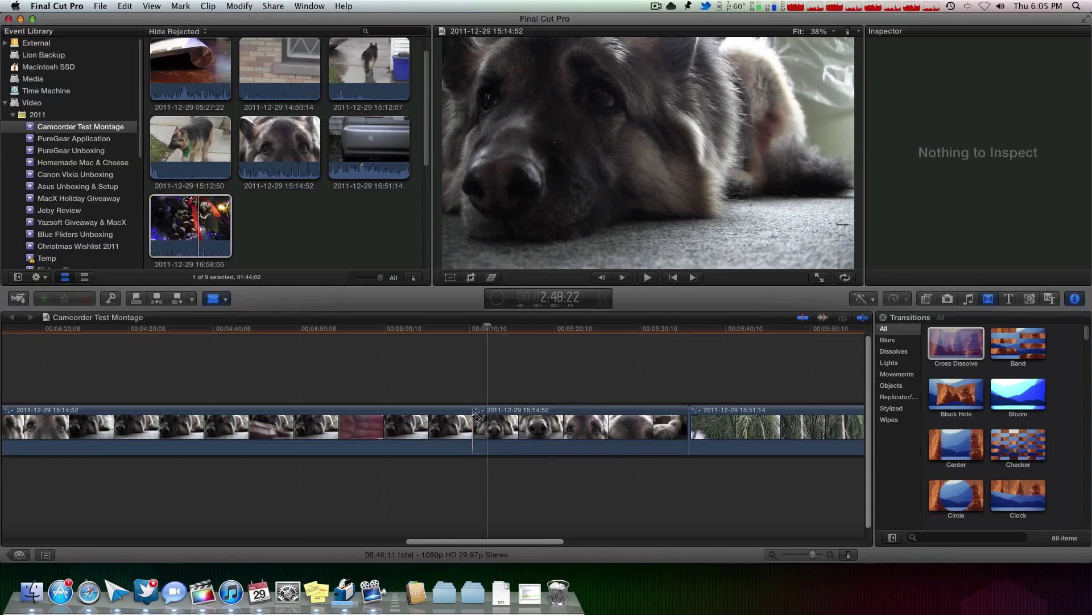
{"action": "key", "text": "a"}
{"action": "left_click", "coordinate": [470, 424]}
{"action": "left_click_drag", "start_coordinate": [423, 419], "coordinate": [305, 420]}
{"action": "scroll", "coordinate": [303, 420], "scroll_direction": "left", "scroll_amount": 5}
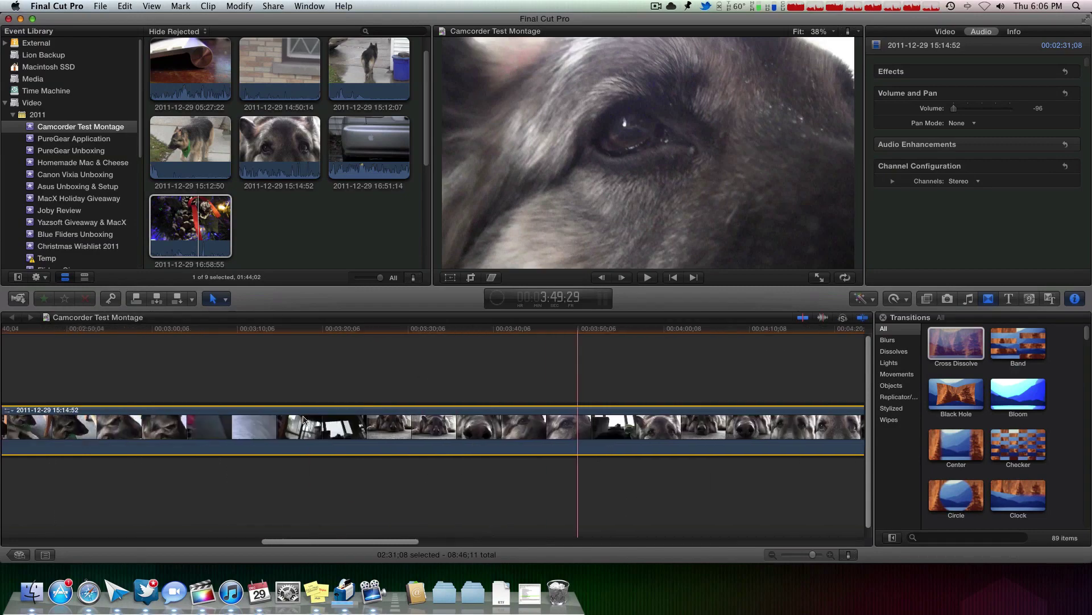
{"action": "scroll", "coordinate": [304, 420], "scroll_direction": "left", "scroll_amount": 3}
{"action": "key", "text": "Delete"}
{"action": "scroll", "coordinate": [303, 420], "scroll_direction": "left", "scroll_amount": 4}
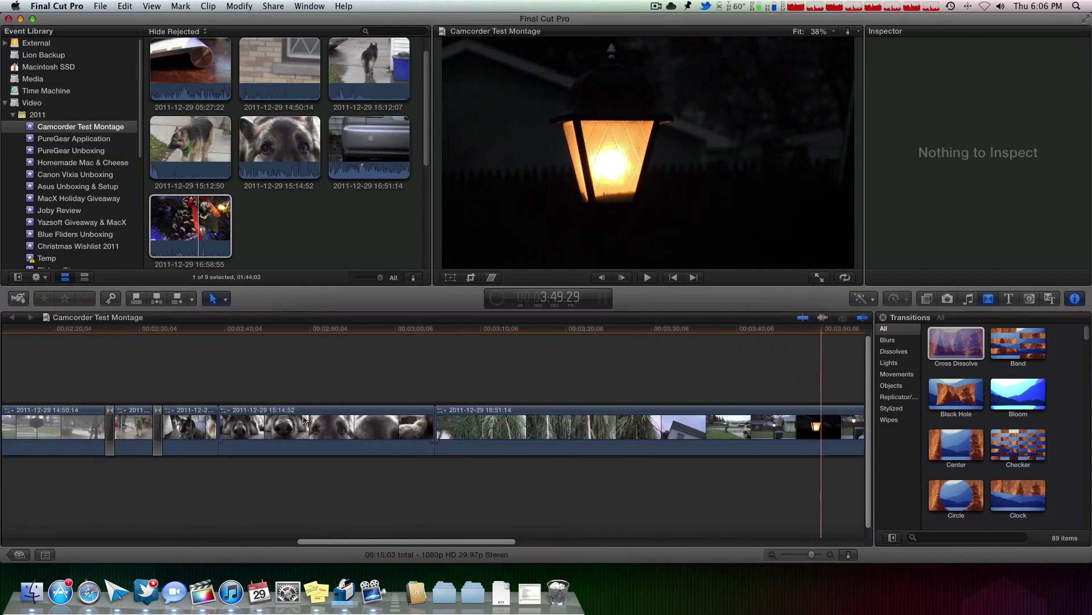
Try a Clock transition at the cut at about 2:39, then replace it with a Cross Dissolve
{"action": "left_click", "coordinate": [222, 397]}
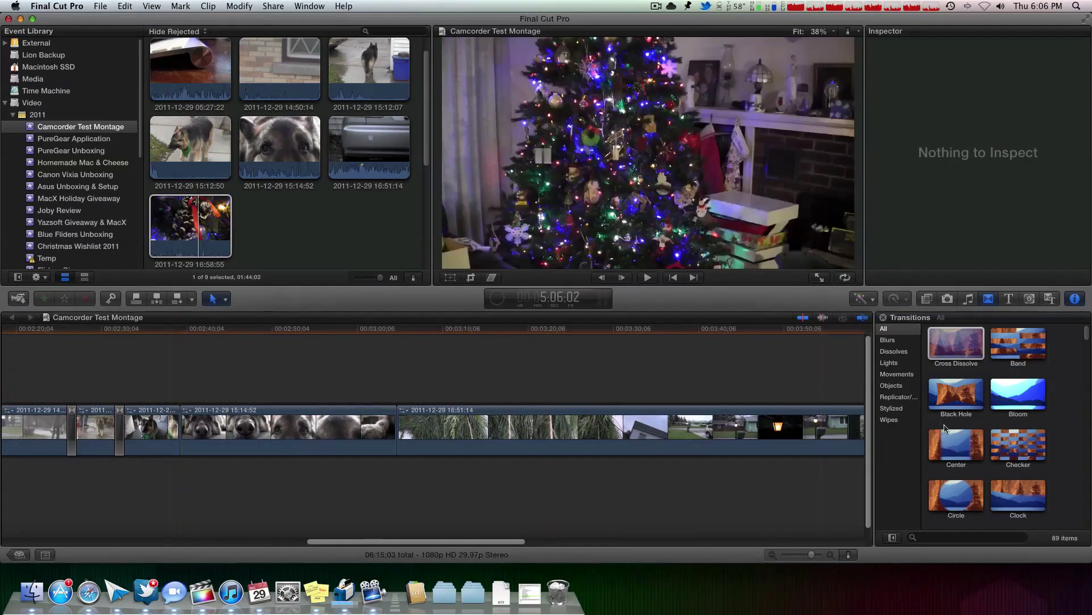
{"action": "left_click_drag", "start_coordinate": [1026, 493], "coordinate": [181, 420]}
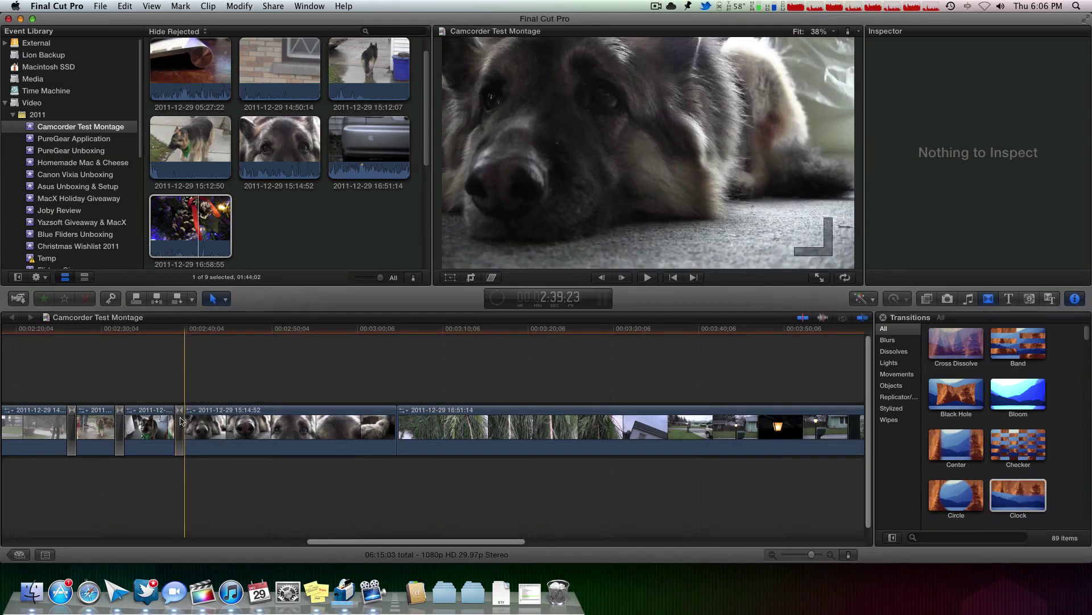
{"action": "key", "text": "Delete"}
{"action": "left_click_drag", "start_coordinate": [956, 344], "coordinate": [181, 407]}
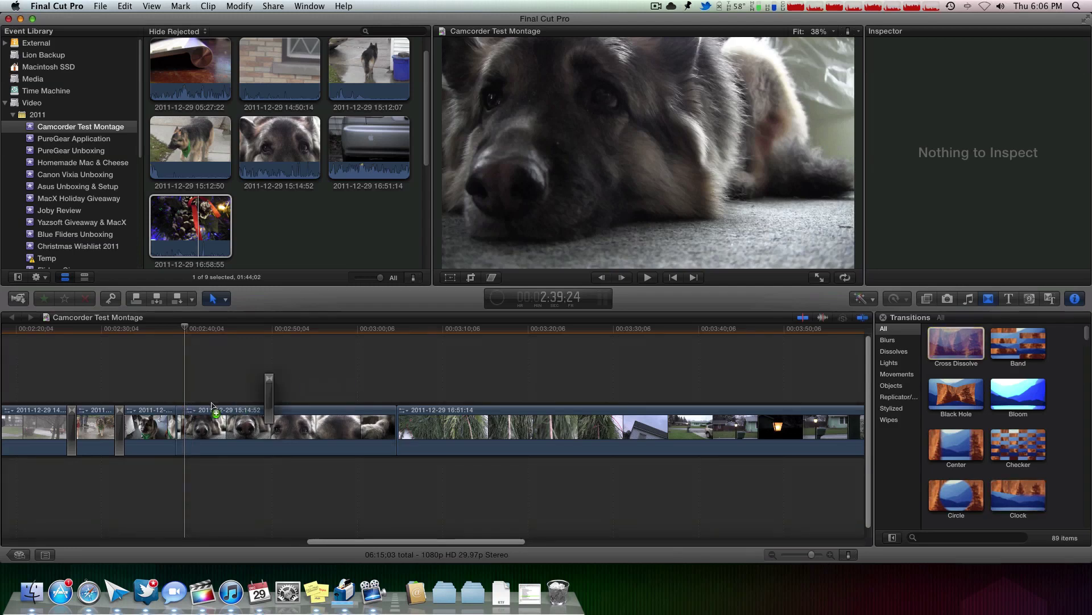
{"action": "left_click", "coordinate": [169, 394]}
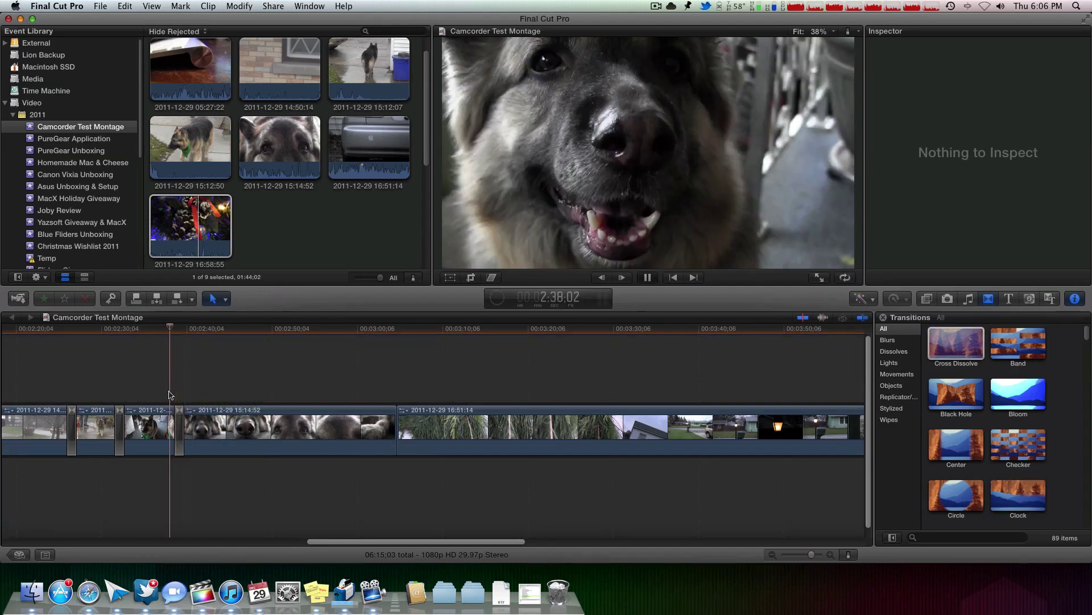
Play the dog close-up clip, split it at about 2:59 and delete the piece after the split
{"action": "key", "text": "space"}
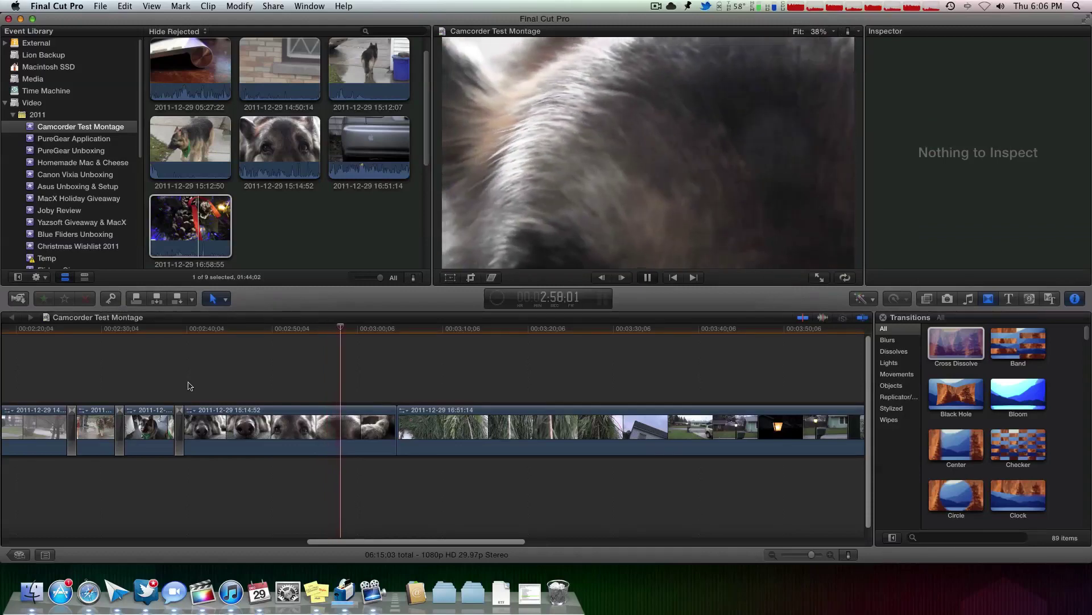
{"action": "key", "text": "space"}
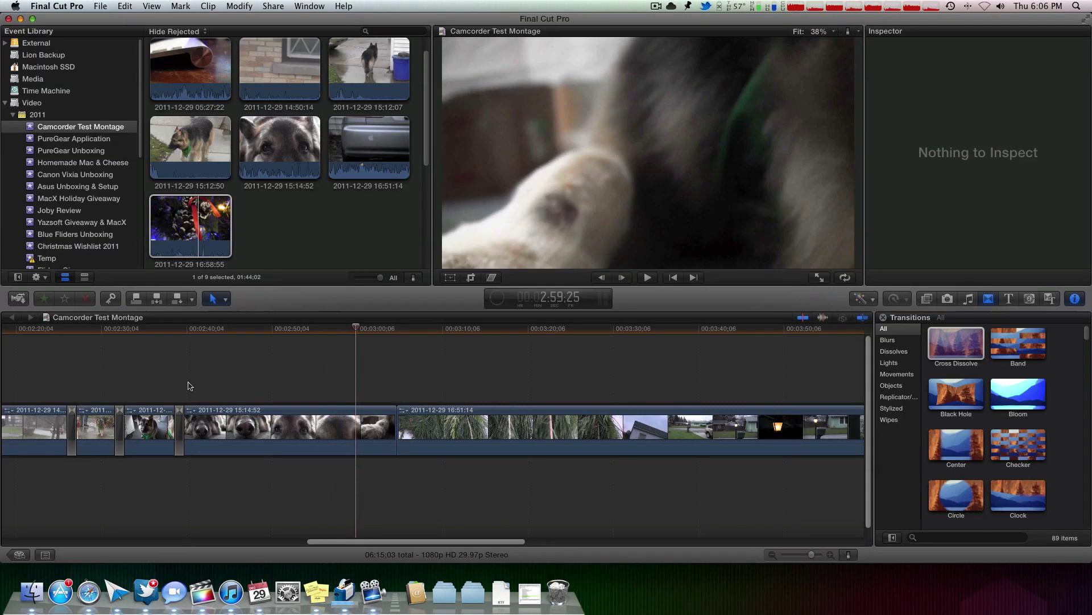
{"action": "left_click", "coordinate": [358, 421]}
{"action": "key", "text": "a"}
{"action": "left_click", "coordinate": [376, 427]}
{"action": "key", "text": "Delete"}
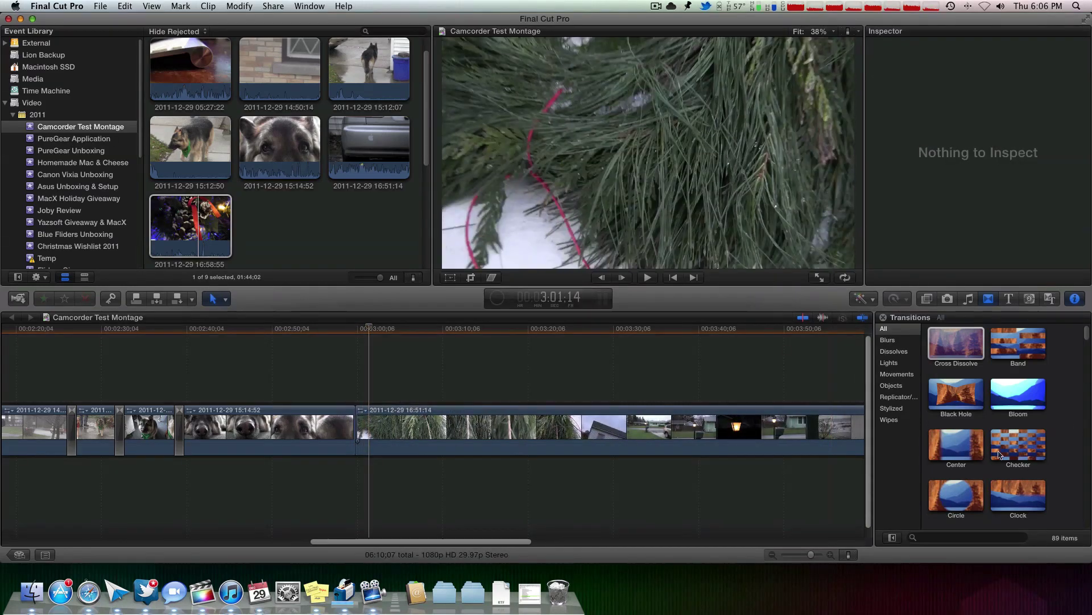
Add a Clock transition between the dog close-up and the pine branch clip, creating a full overlap, and play it
{"action": "left_click_drag", "start_coordinate": [971, 503], "coordinate": [350, 431]}
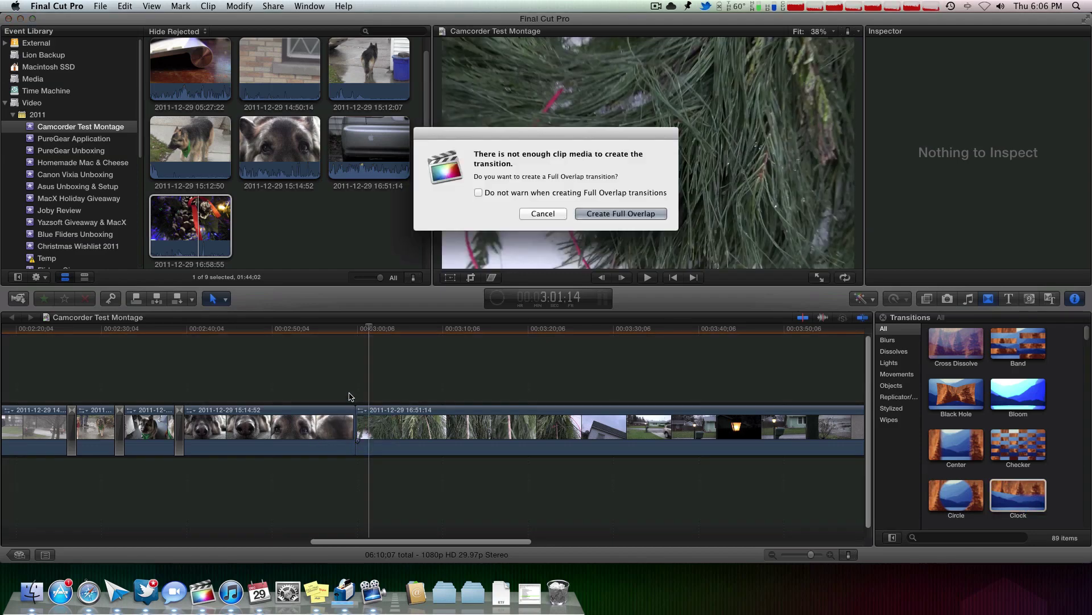
{"action": "key", "text": "Return"}
{"action": "key", "text": "space"}
{"action": "key", "text": "space"}
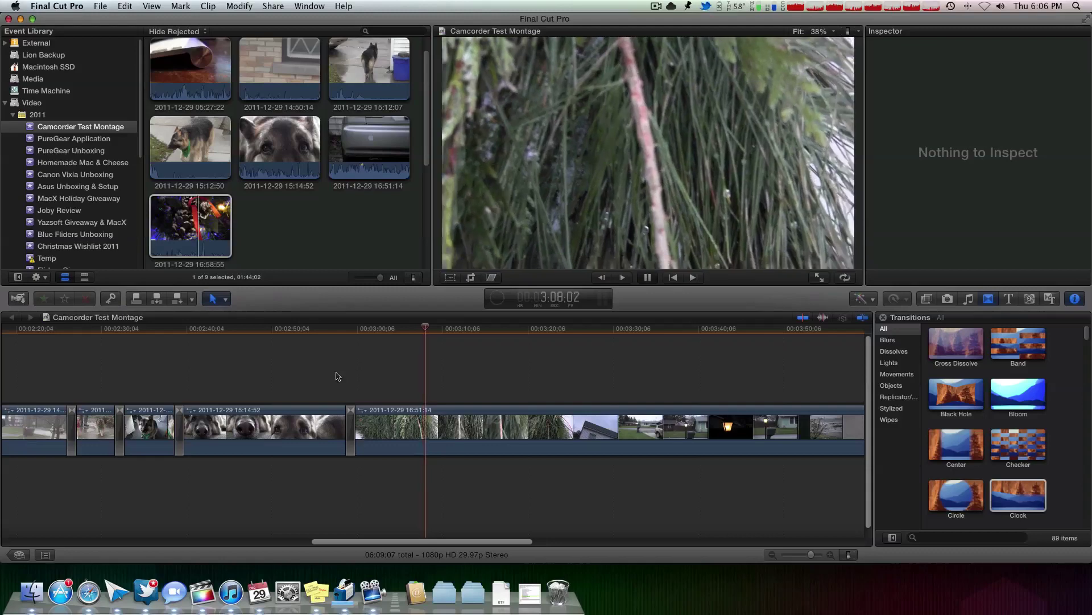
Split the pine branch clip at about 3:07 and play the footage following the split
{"action": "left_click", "coordinate": [418, 329]}
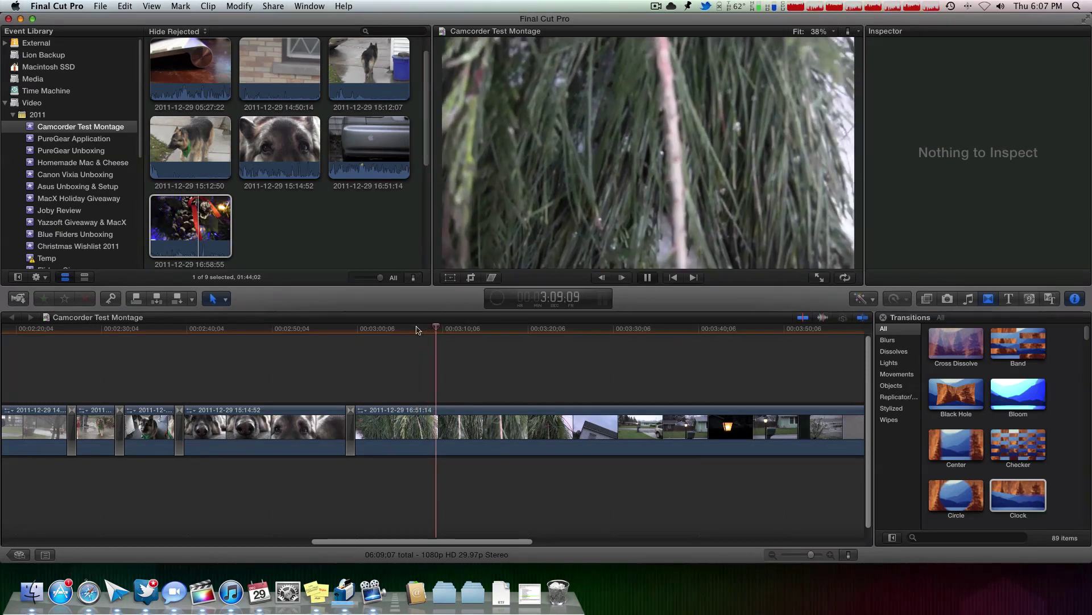
{"action": "left_click", "coordinate": [370, 341]}
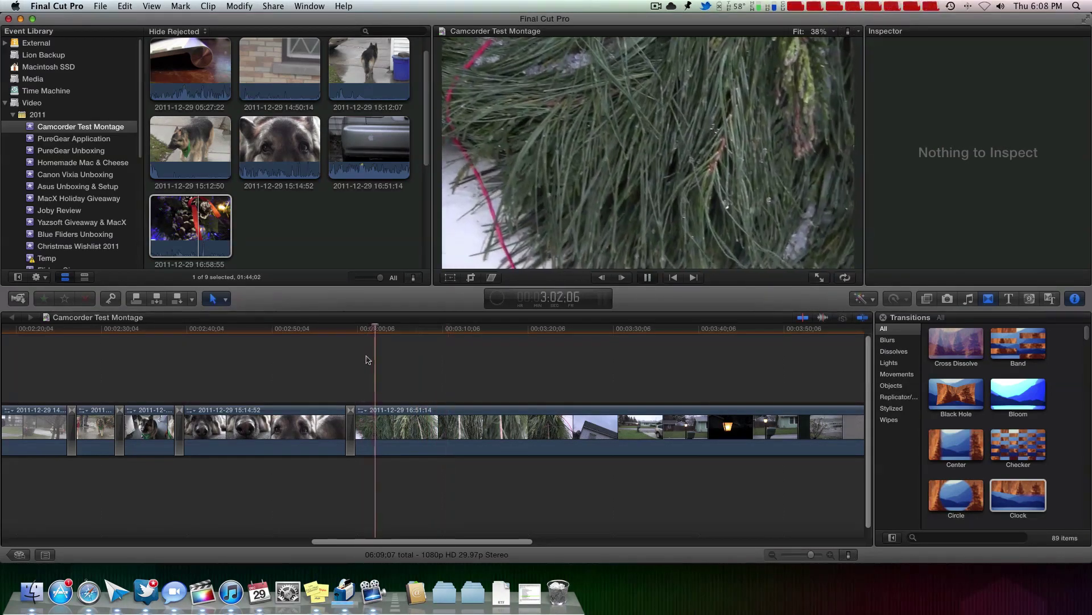
{"action": "key", "text": "b"}
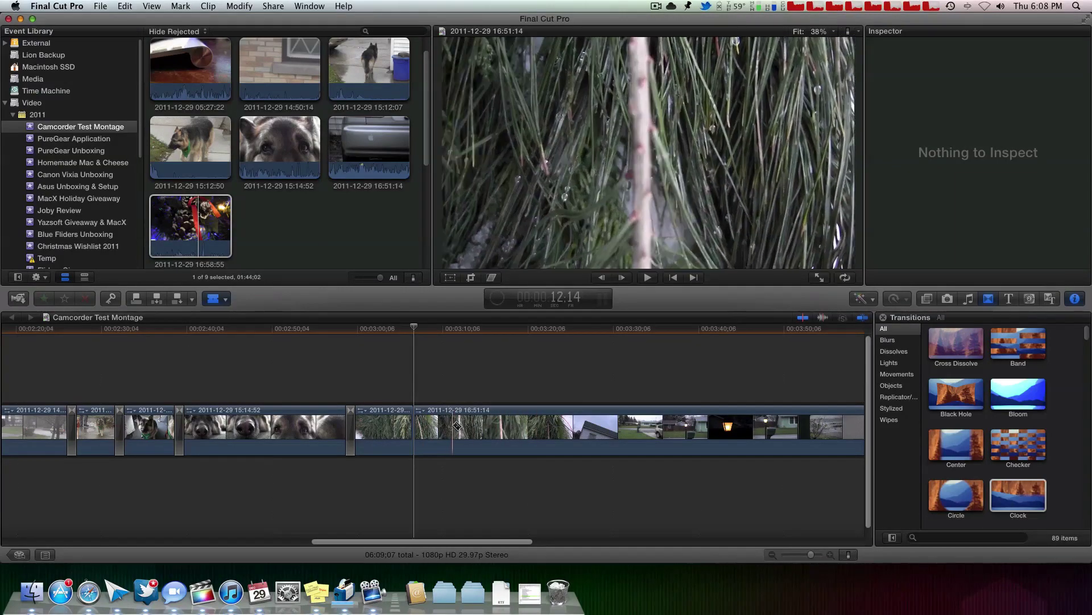
{"action": "key", "text": "space"}
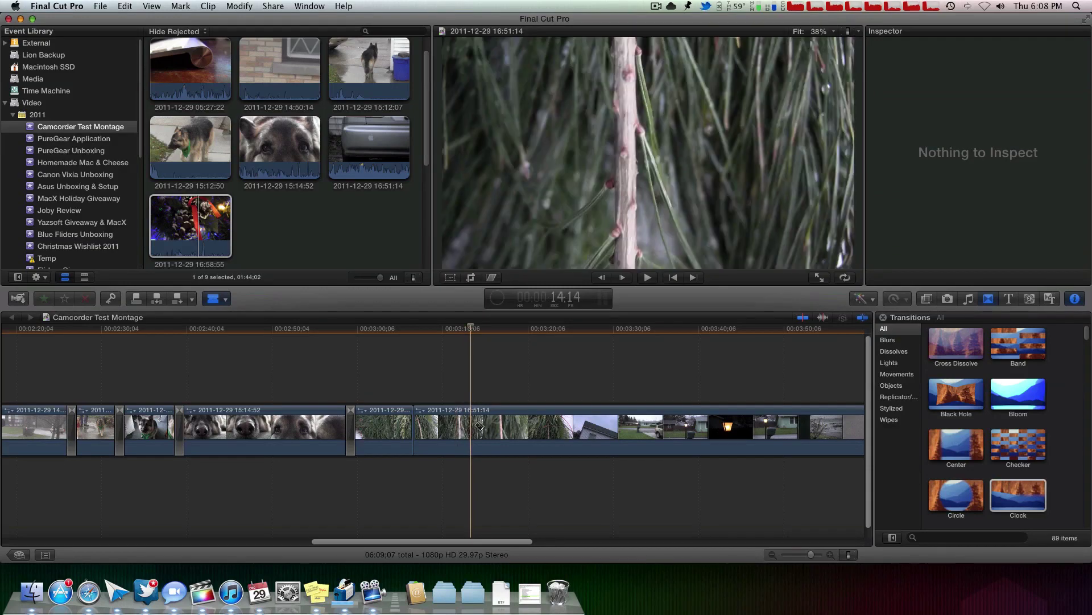
{"action": "left_click", "coordinate": [439, 424]}
{"action": "key", "text": "space"}
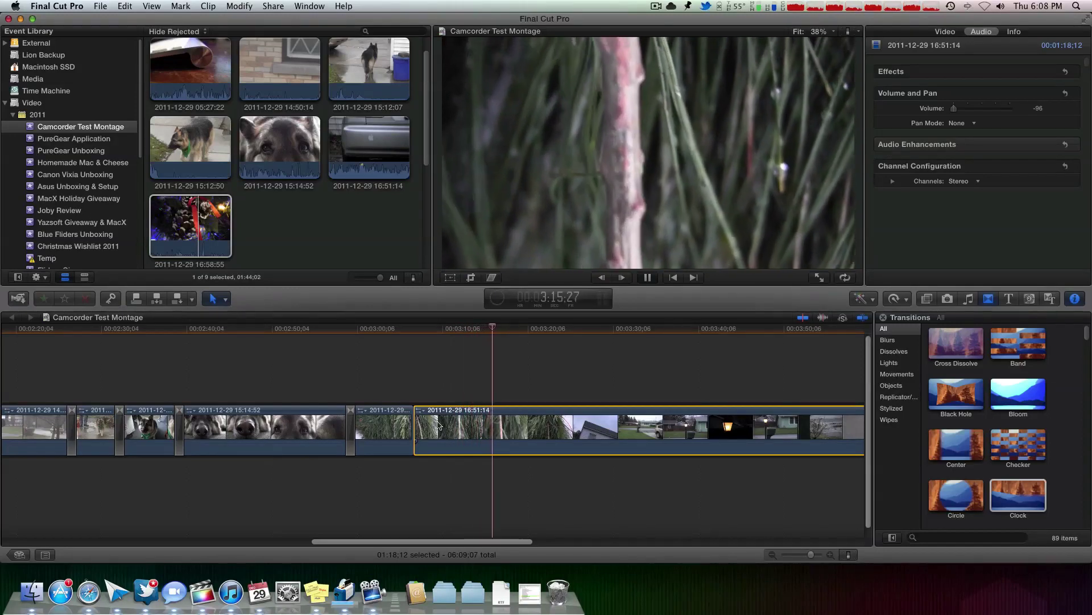
{"action": "key", "text": "space"}
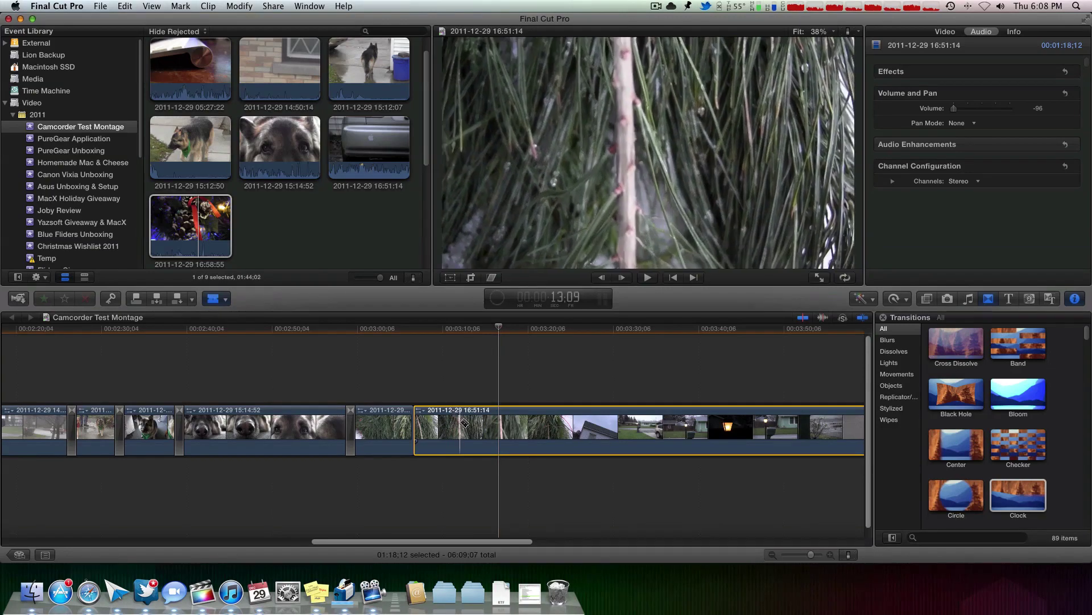
Split the pine branch clip at about 3:13, delete the six-second section before it and add a Cross Dissolve at the cut
{"action": "left_click", "coordinate": [466, 423]}
{"action": "key", "text": "a"}
{"action": "left_click", "coordinate": [452, 424]}
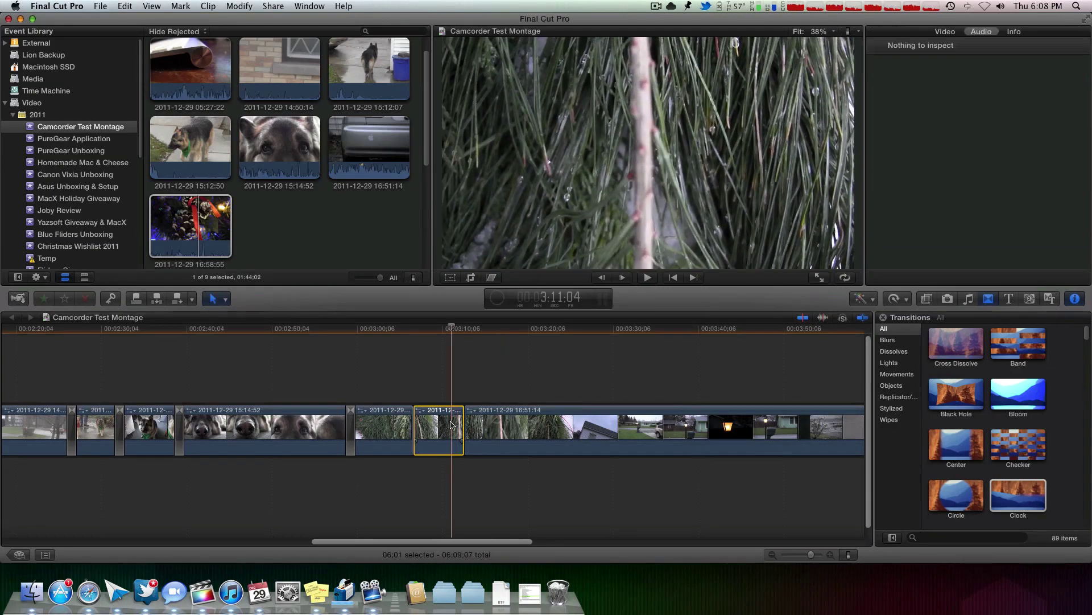
{"action": "key", "text": "Delete"}
{"action": "left_click_drag", "start_coordinate": [956, 343], "coordinate": [412, 401]}
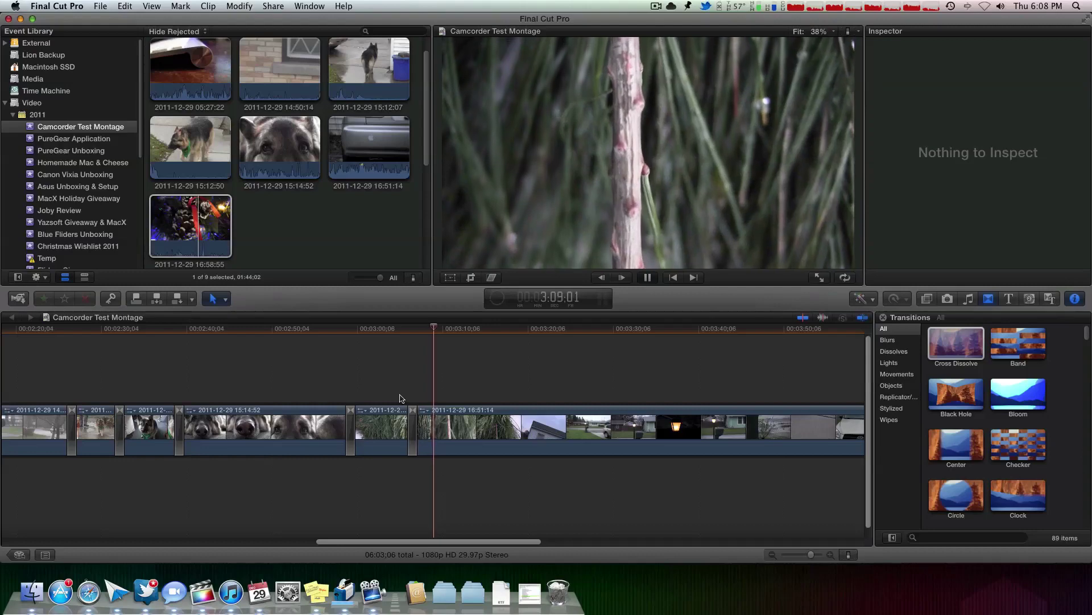
Split the clip at about 3:10 and 3:30 and delete the 20-second section between the splits
{"action": "key", "text": "space"}
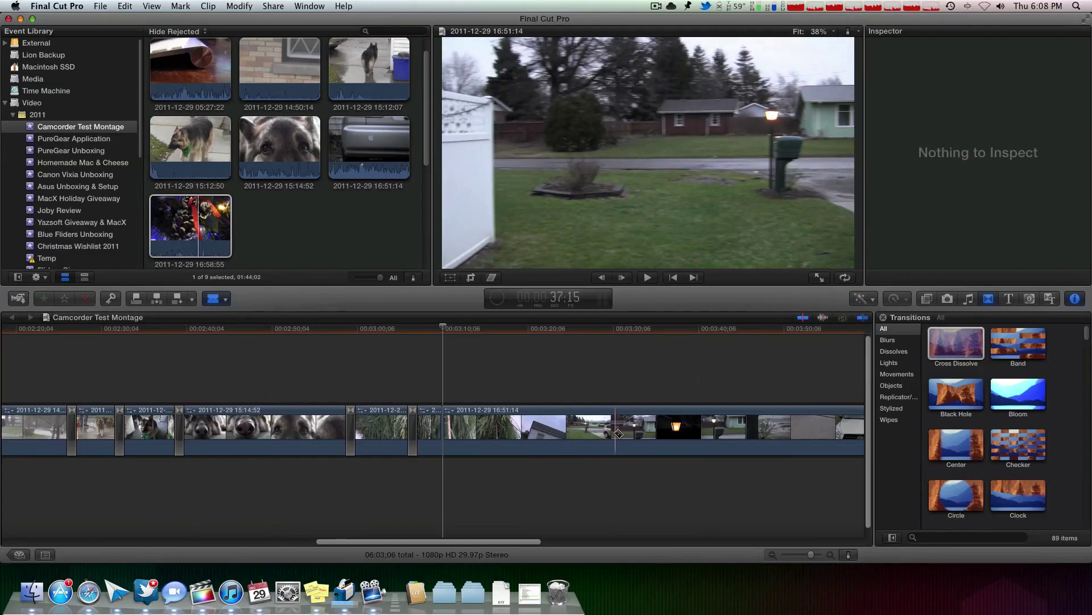
{"action": "left_click", "coordinate": [590, 434]}
{"action": "key", "text": "Delete"}
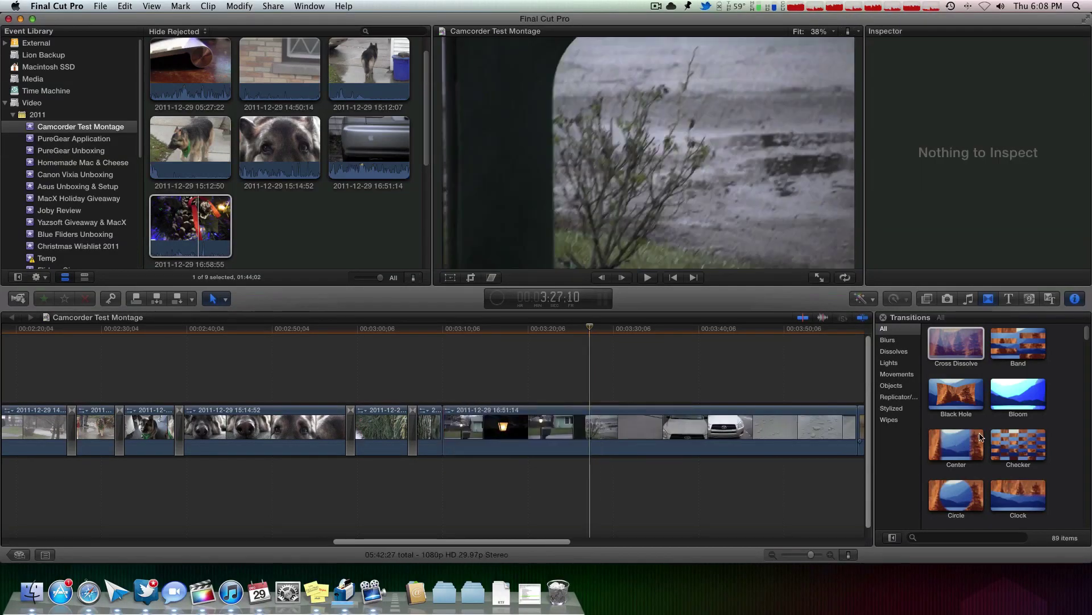
Add a Checker transition at the cut between the pine branch and the front yard shot, and play on through the lamp shot
{"action": "left_click_drag", "start_coordinate": [990, 444], "coordinate": [441, 424]}
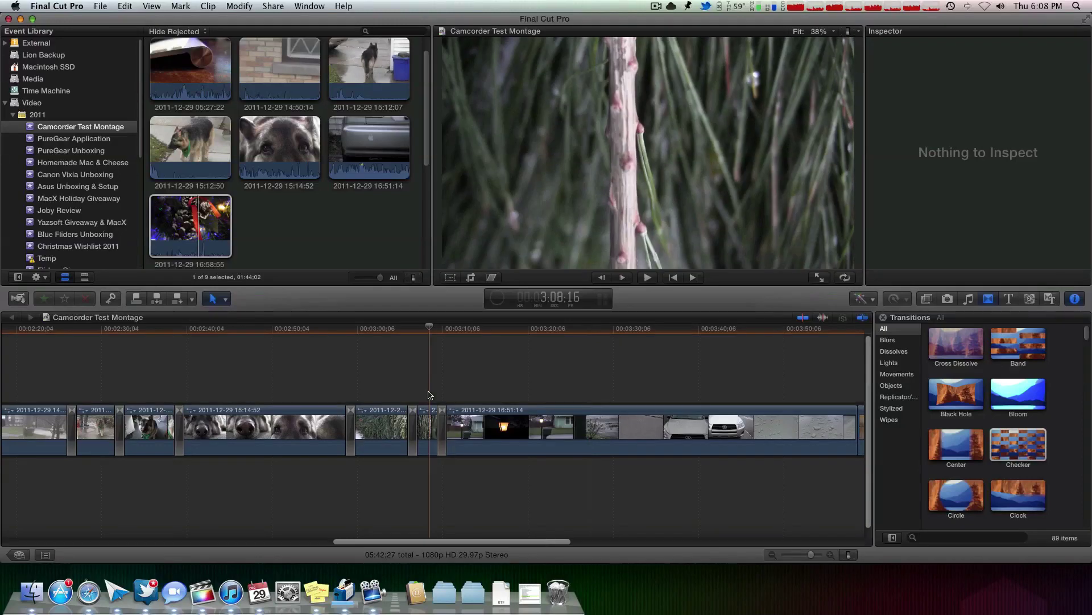
{"action": "key", "text": "space"}
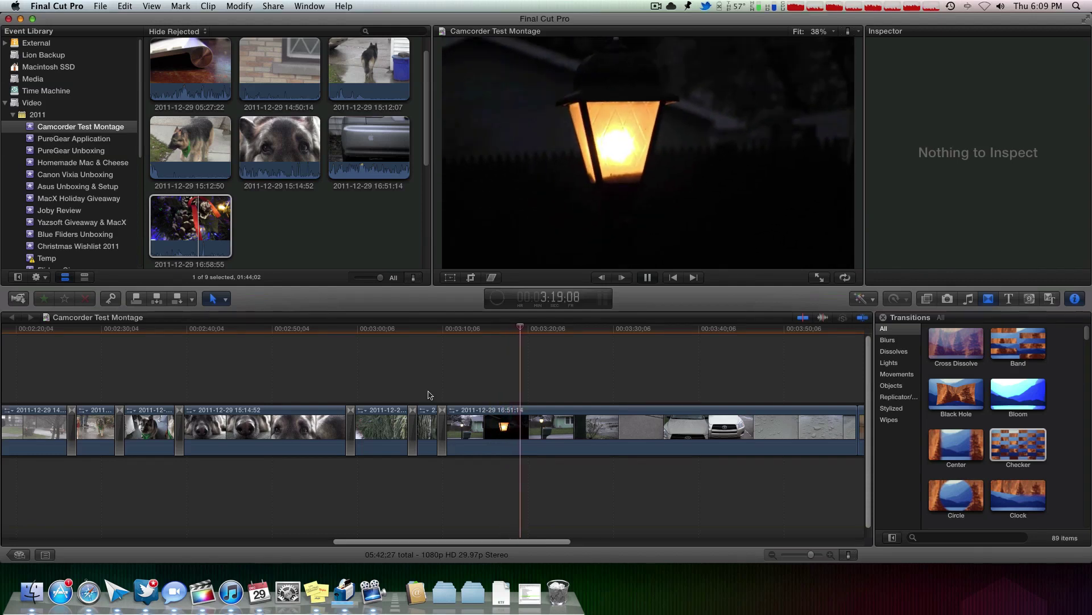
{"action": "key", "text": "space"}
{"action": "left_click", "coordinate": [503, 412]}
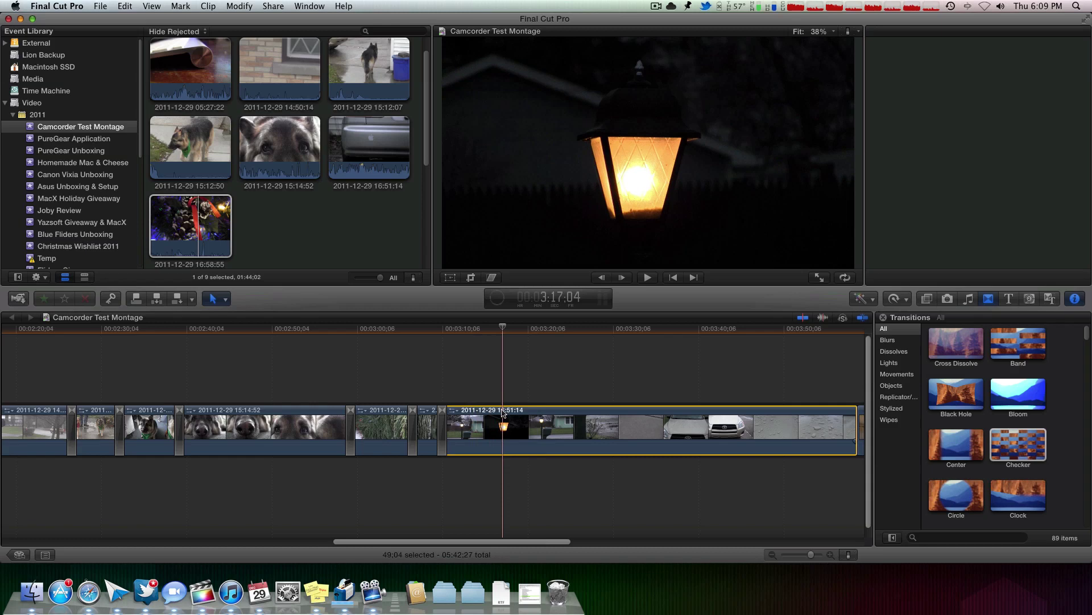
{"action": "left_click", "coordinate": [482, 392]}
{"action": "key", "text": "space"}
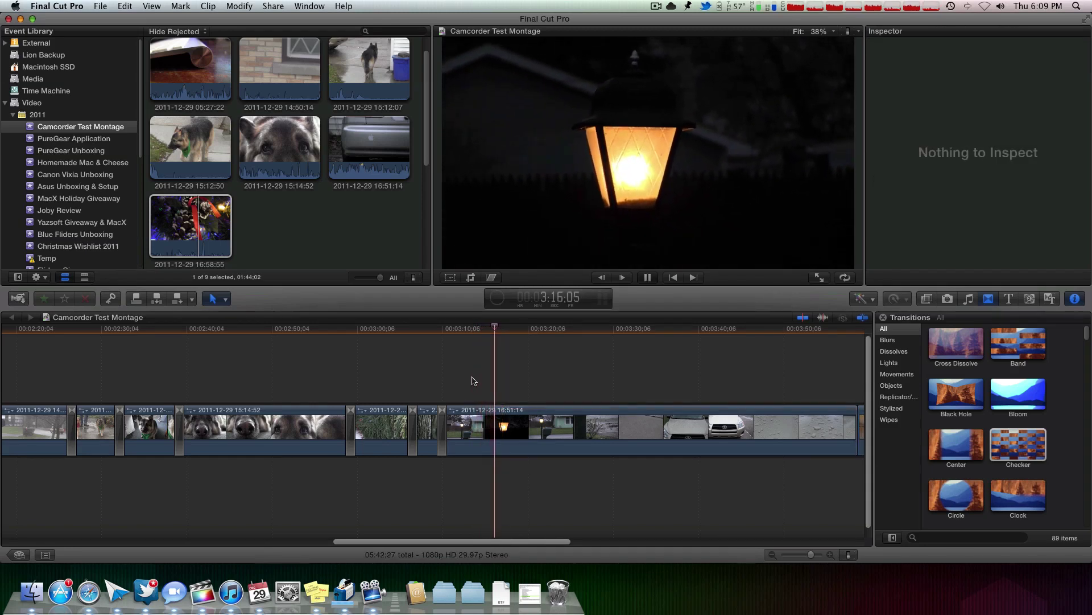
{"action": "key", "text": "space"}
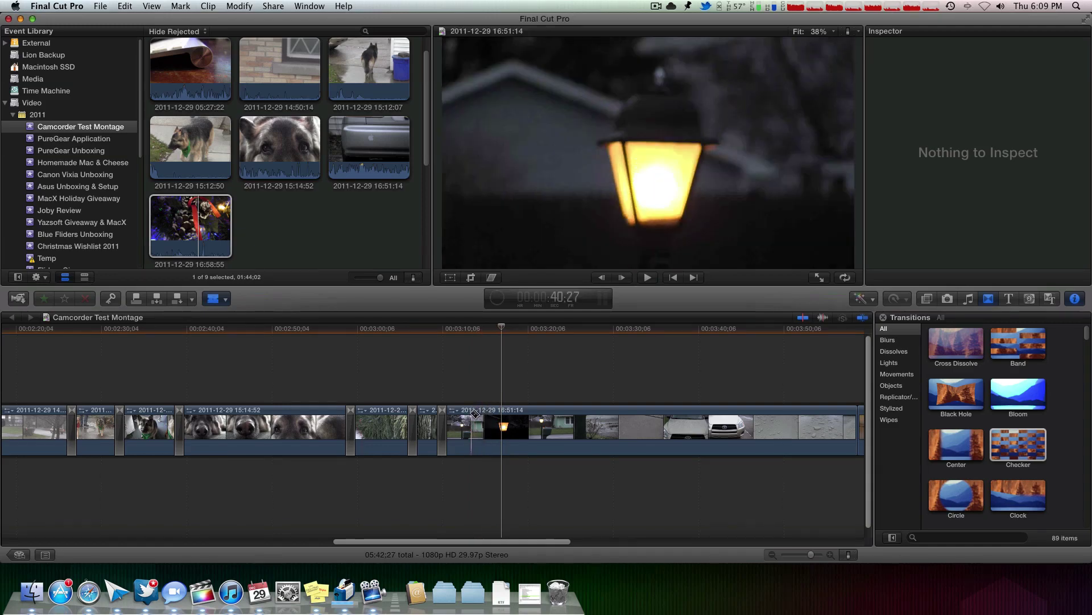
Split the clip at about 3:16 and 3:19 to isolate the lit lamp shot
{"action": "left_click", "coordinate": [490, 416]}
{"action": "left_click", "coordinate": [520, 421]}
{"action": "key", "text": "a"}
Brighten the isolated lamp shot by setting its color correction exposure to midtones +18% and highlights +17%
{"action": "left_click", "coordinate": [511, 426]}
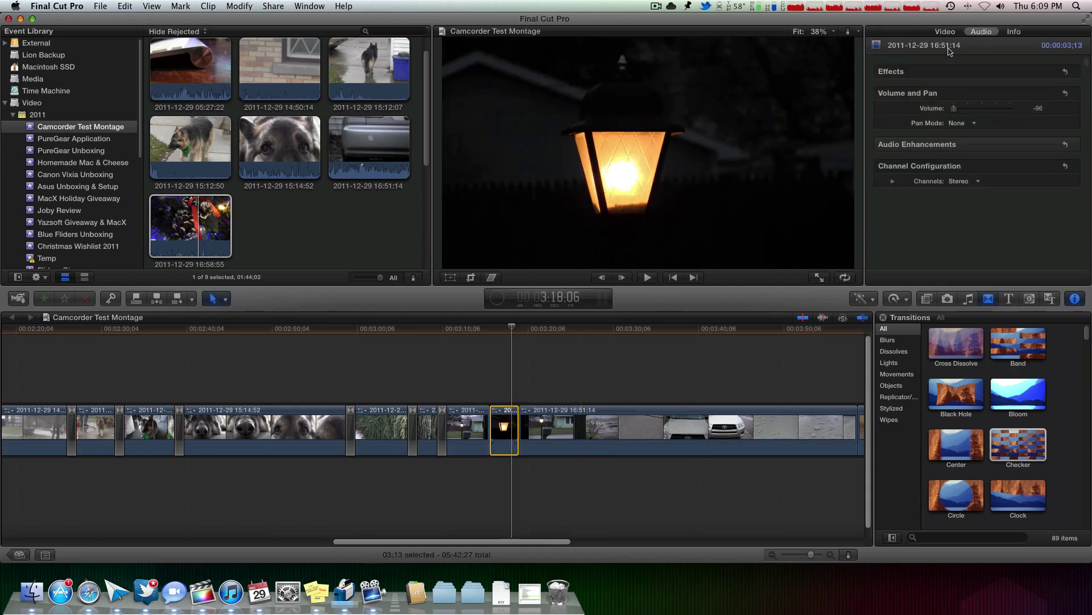
{"action": "left_click", "coordinate": [945, 32]}
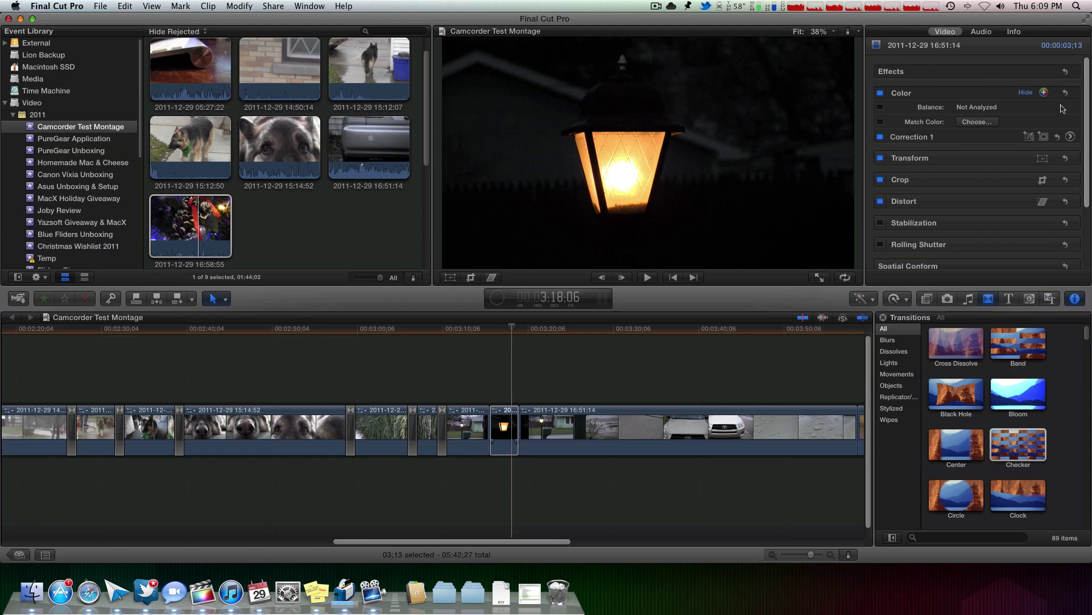
{"action": "left_click", "coordinate": [1071, 136]}
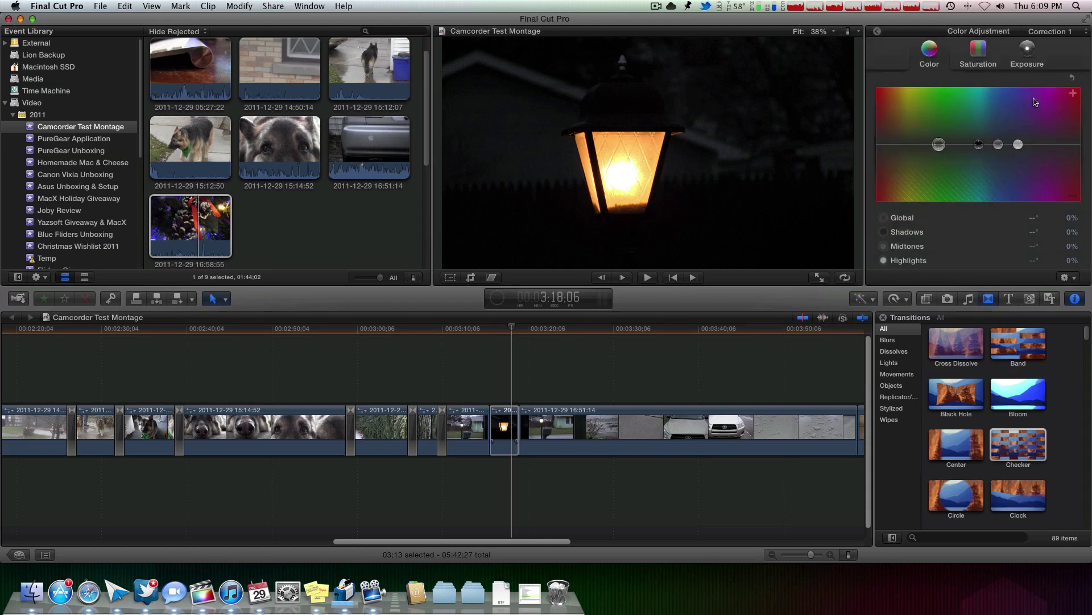
{"action": "left_click", "coordinate": [1027, 52]}
{"action": "left_click_drag", "start_coordinate": [929, 149], "coordinate": [928, 145]}
{"action": "left_click_drag", "start_coordinate": [1030, 145], "coordinate": [982, 130]}
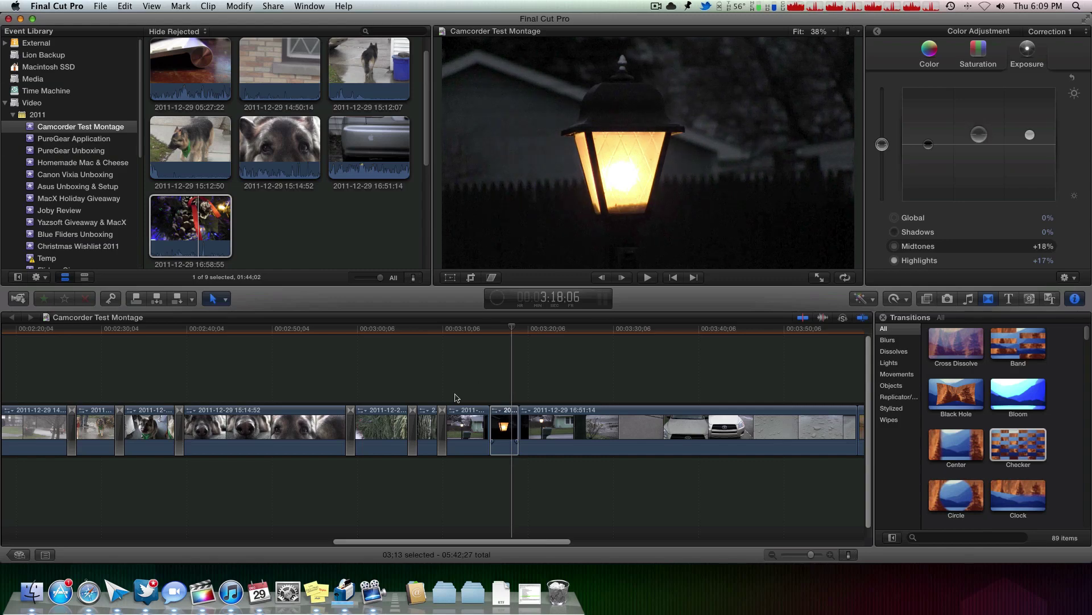
Play back the color-corrected lamp shot with its neighbouring shots and close the color adjustment
{"action": "key", "text": "space"}
{"action": "left_click", "coordinate": [482, 329]}
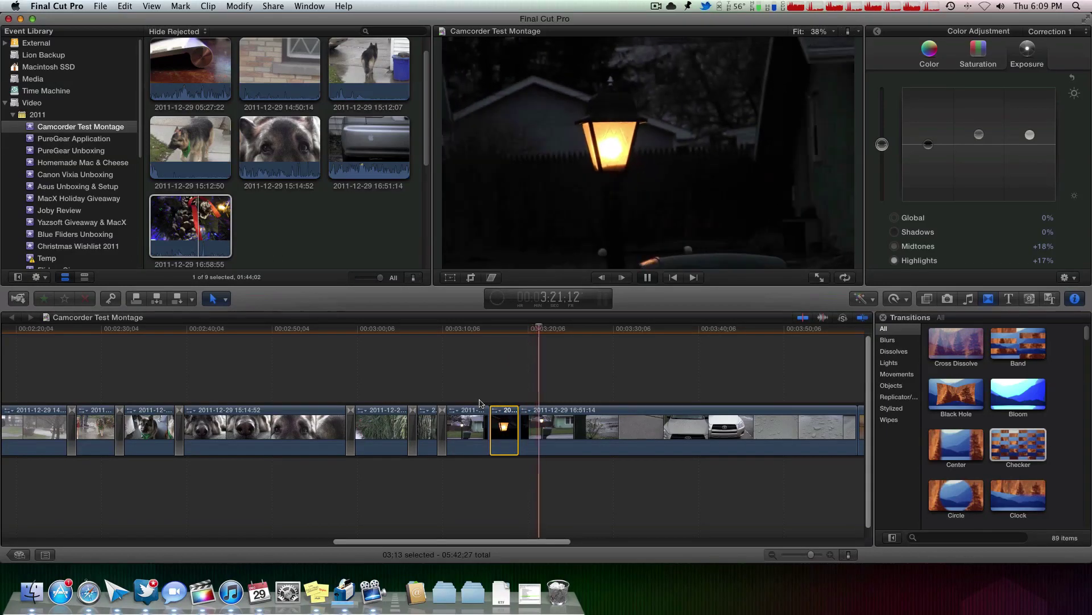
{"action": "key", "text": "space"}
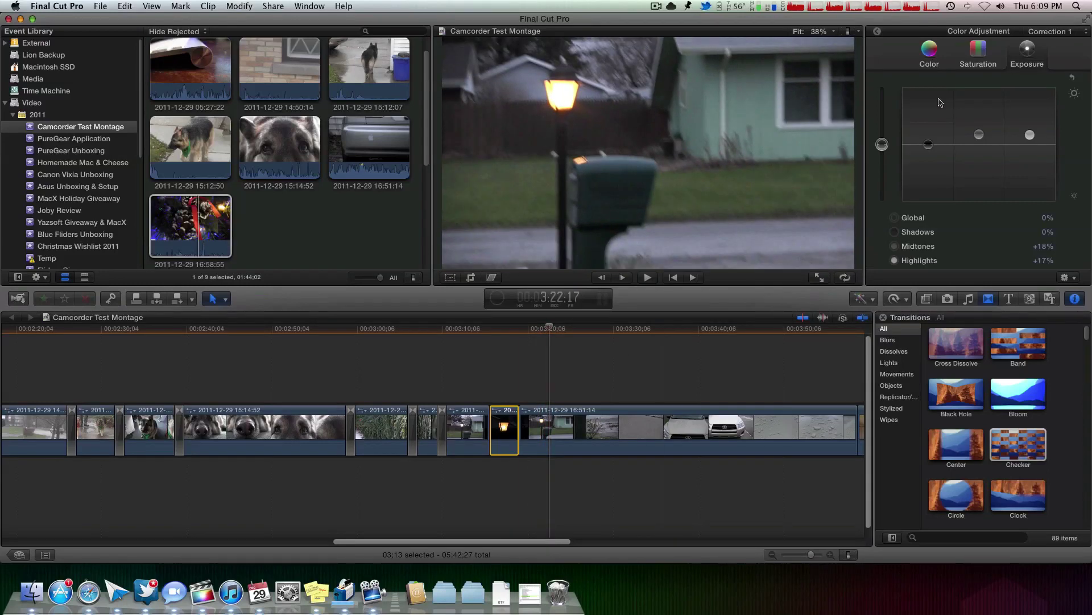
{"action": "left_click", "coordinate": [878, 32]}
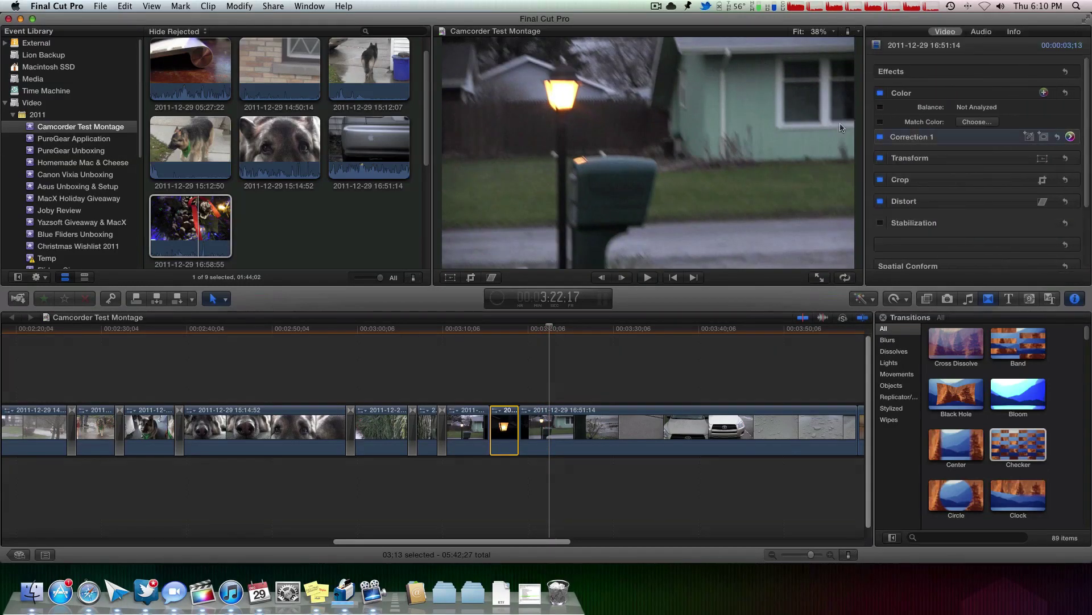
{"action": "left_click", "coordinate": [478, 332]}
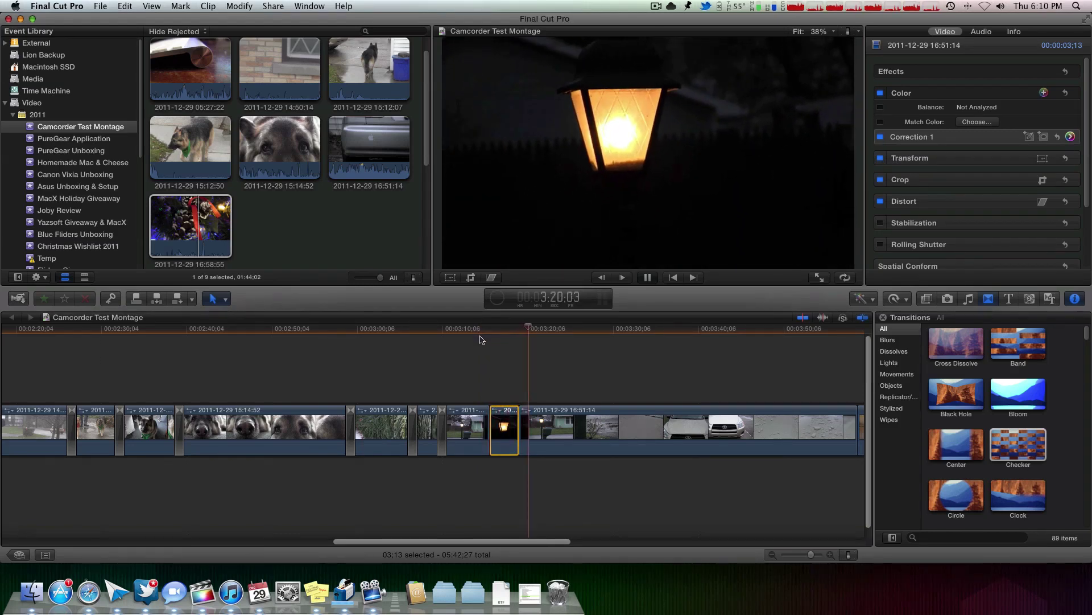
Split the clip after the lamp at about 3:27 and 3:36, delete the section between and add a Cross Dissolve there
{"action": "scroll", "coordinate": [516, 353], "scroll_direction": "right", "scroll_amount": 5}
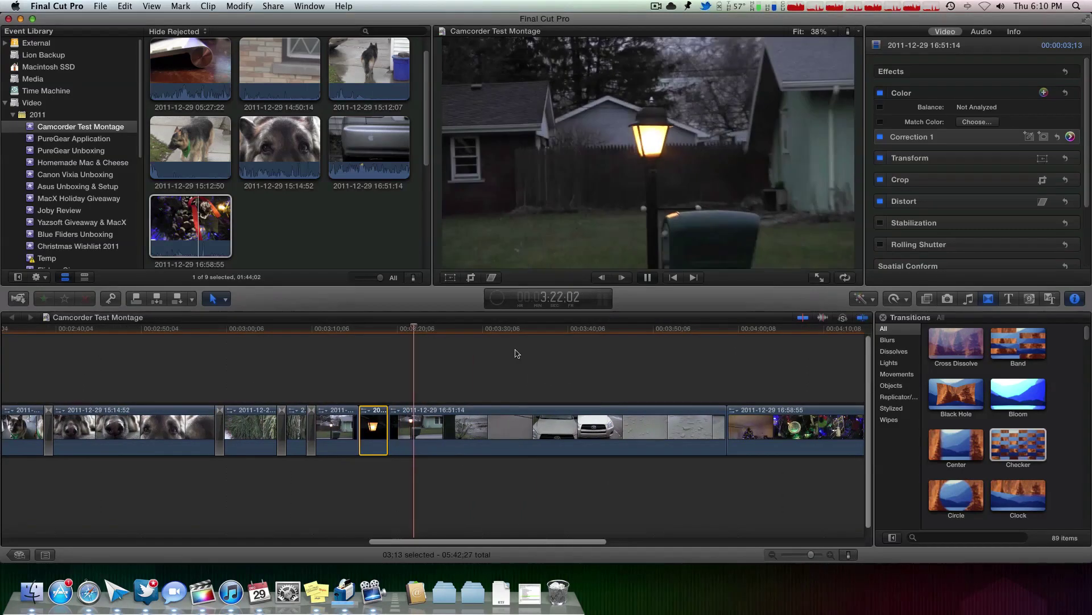
{"action": "scroll", "coordinate": [517, 357], "scroll_direction": "right", "scroll_amount": 3}
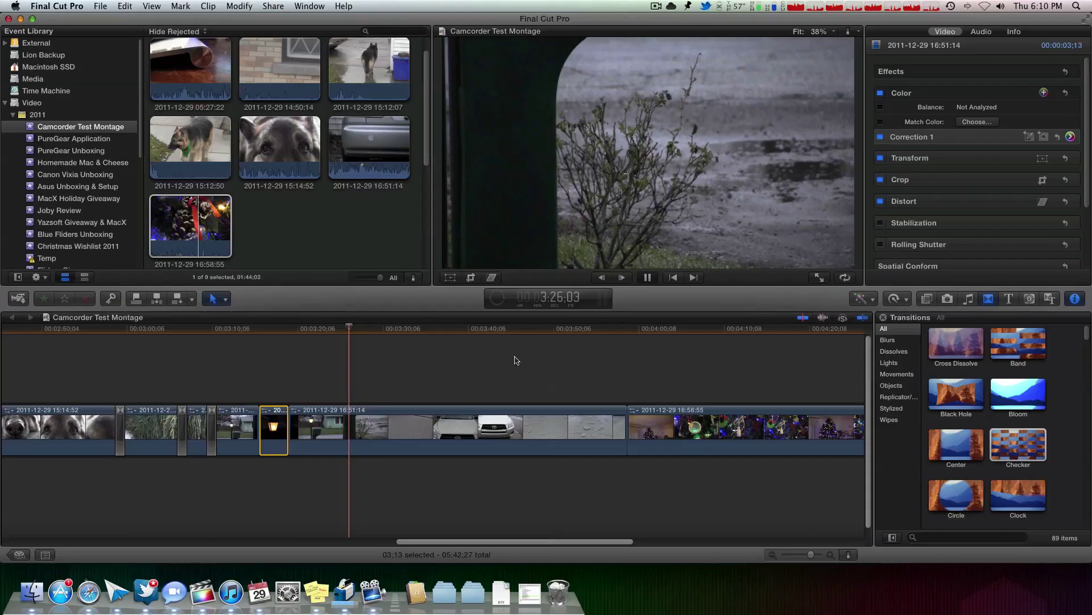
{"action": "key", "text": "p"}
{"action": "left_click_drag", "start_coordinate": [364, 415], "coordinate": [436, 420]}
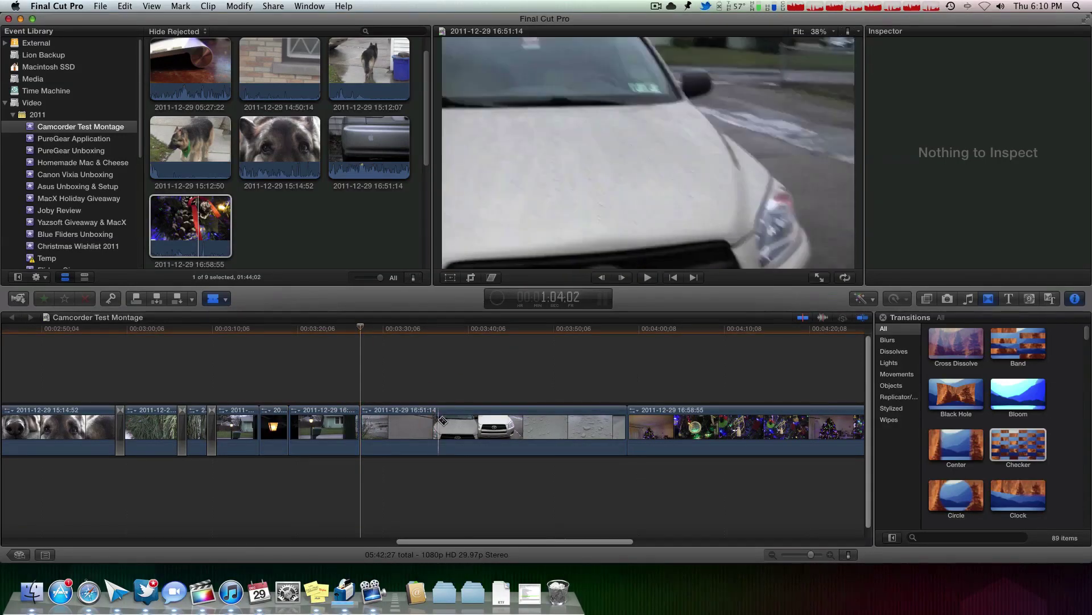
{"action": "key", "text": "a"}
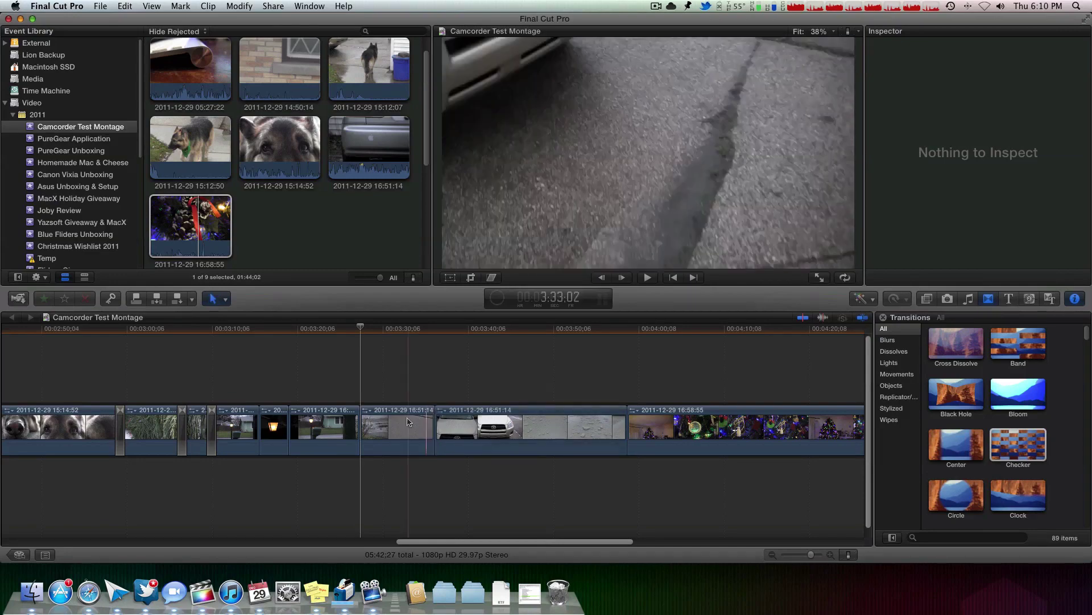
{"action": "left_click", "coordinate": [407, 424]}
{"action": "key", "text": "Delete"}
{"action": "left_click_drag", "start_coordinate": [960, 345], "coordinate": [360, 421]}
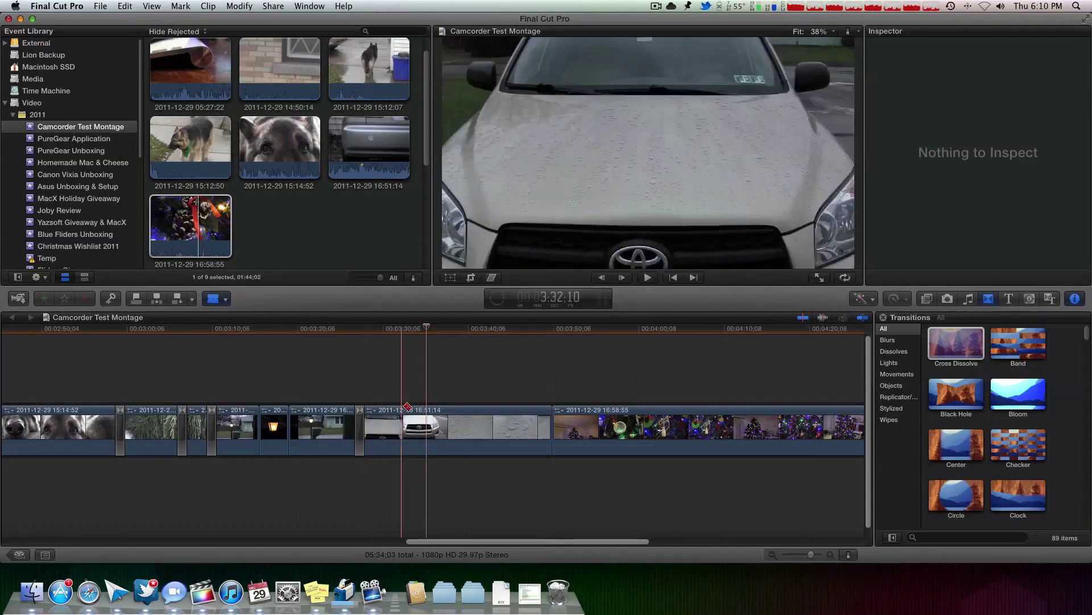
Split the white car clip at about 3:35, delete the eight-second section before it and play through to the water droplets
{"action": "left_click", "coordinate": [407, 407]}
{"action": "key", "text": "a"}
{"action": "left_click", "coordinate": [393, 423]}
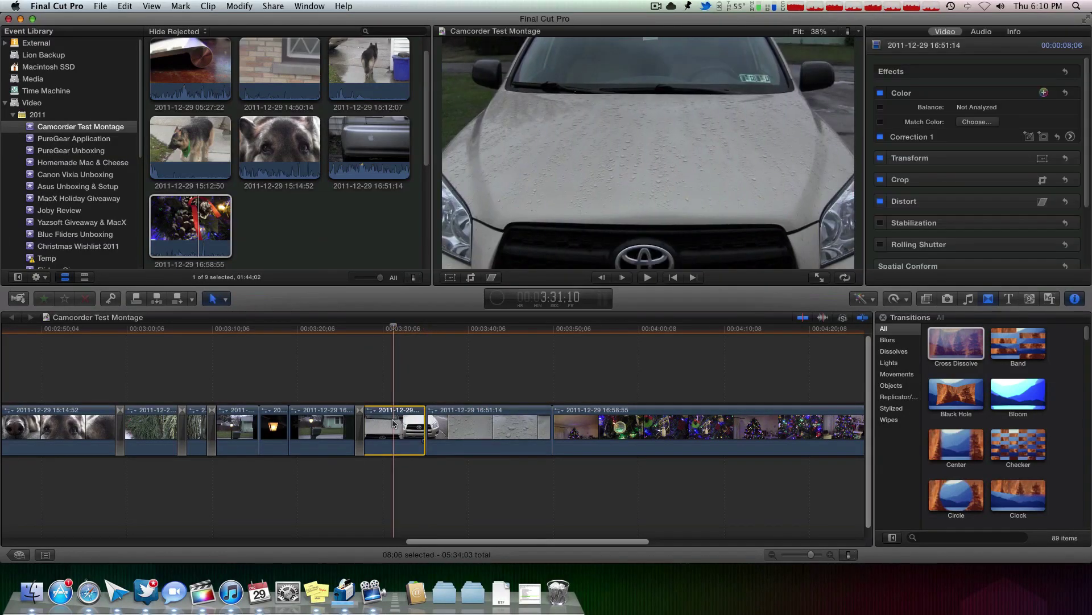
{"action": "key", "text": "Delete"}
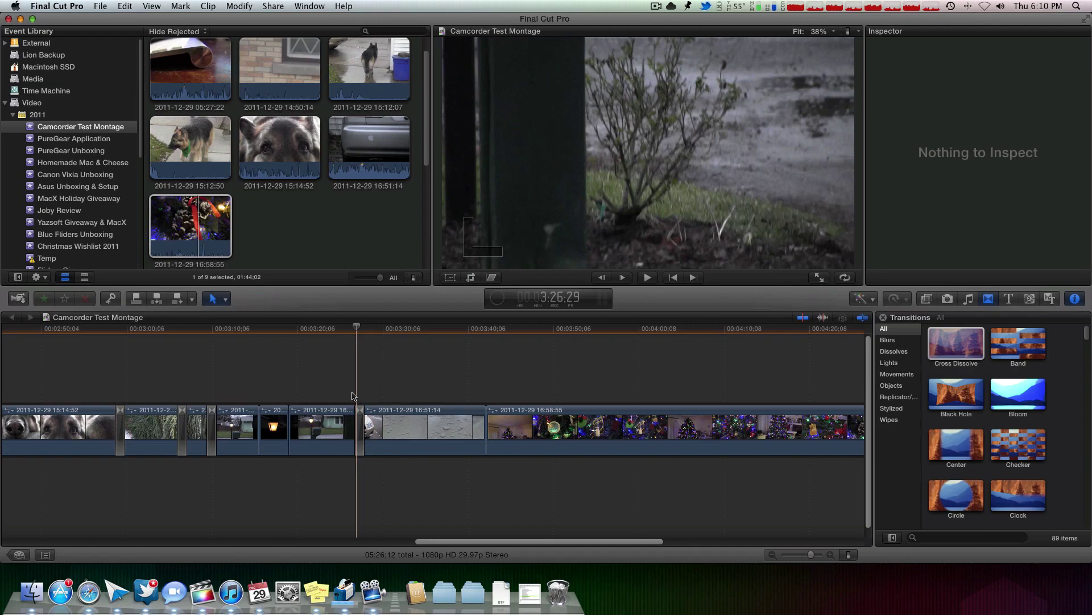
{"action": "key", "text": "space"}
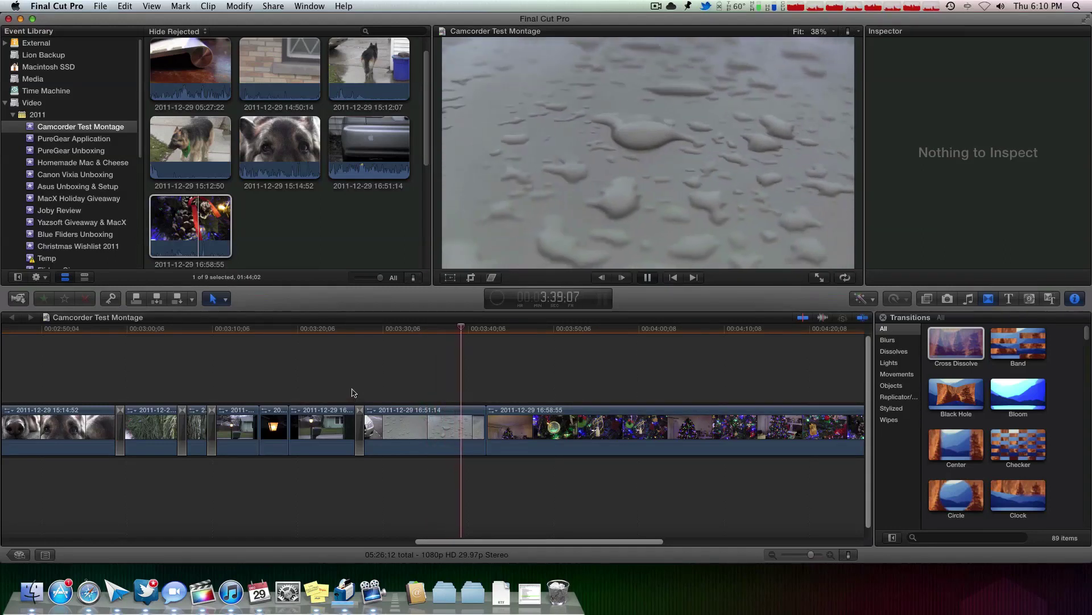
{"action": "key", "text": "space"}
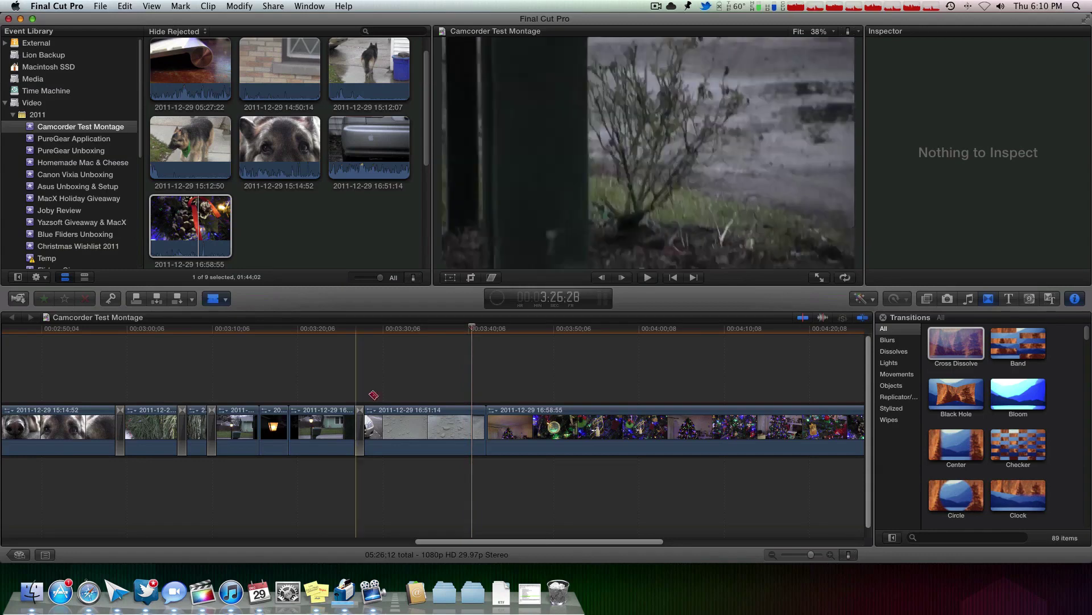
Cut the last two seconds off the water droplet shot and add a full-overlap Cube transition to the Christmas tree clip
{"action": "left_click_drag", "start_coordinate": [478, 422], "coordinate": [464, 423]}
{"action": "key", "text": "a"}
{"action": "scroll", "coordinate": [1046, 476], "scroll_direction": "down", "scroll_amount": 3}
{"action": "left_click_drag", "start_coordinate": [1042, 474], "coordinate": [485, 426]}
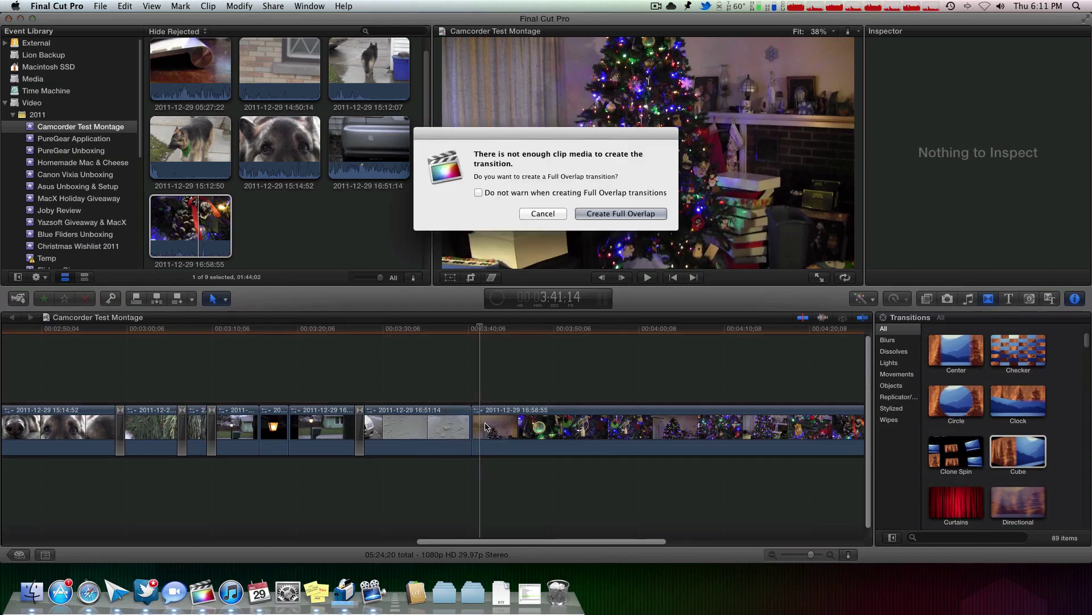
{"action": "left_click", "coordinate": [603, 215]}
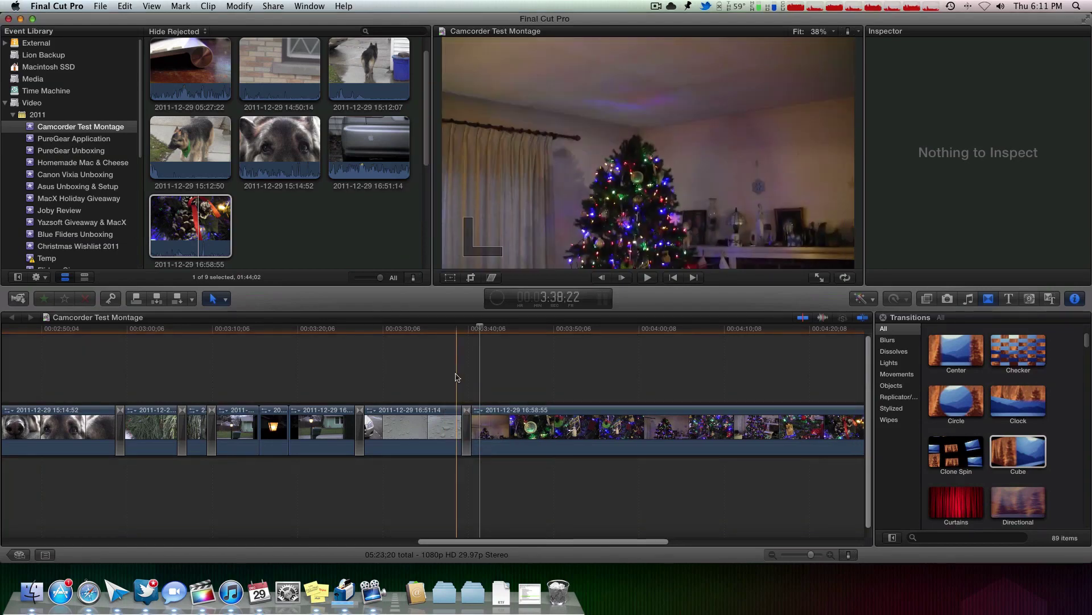
Play into the Christmas tree clip, split it at about 3:46 and delete its opening six seconds
{"action": "key", "text": "space"}
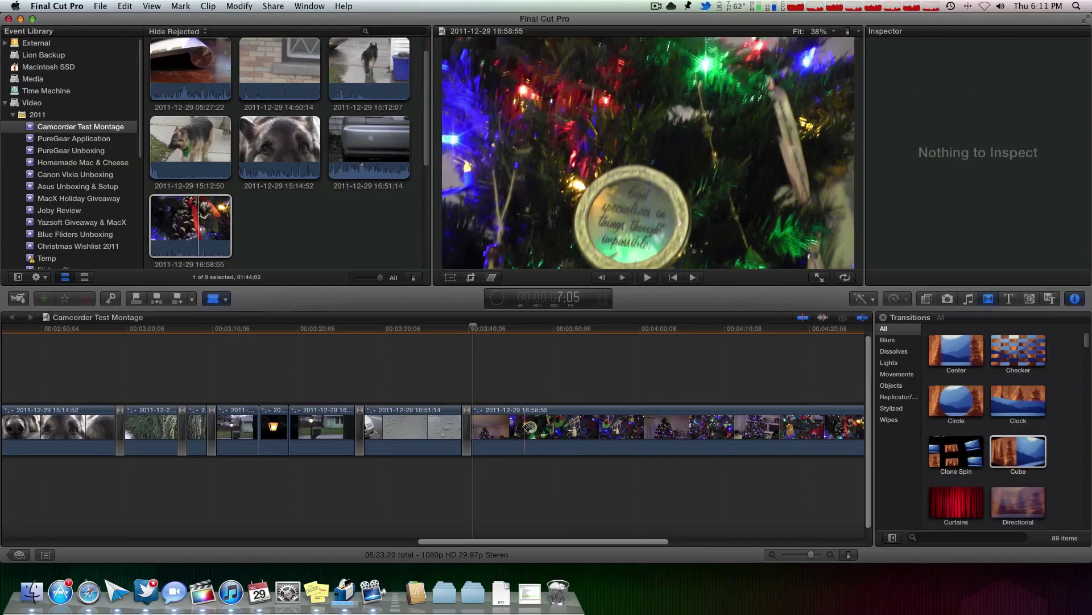
{"action": "key", "text": "a"}
{"action": "left_click", "coordinate": [495, 427]}
{"action": "key", "text": "Delete"}
Split the Christmas tree clip at about 3:49 and delete the nine-second section before the split
{"action": "key", "text": "space"}
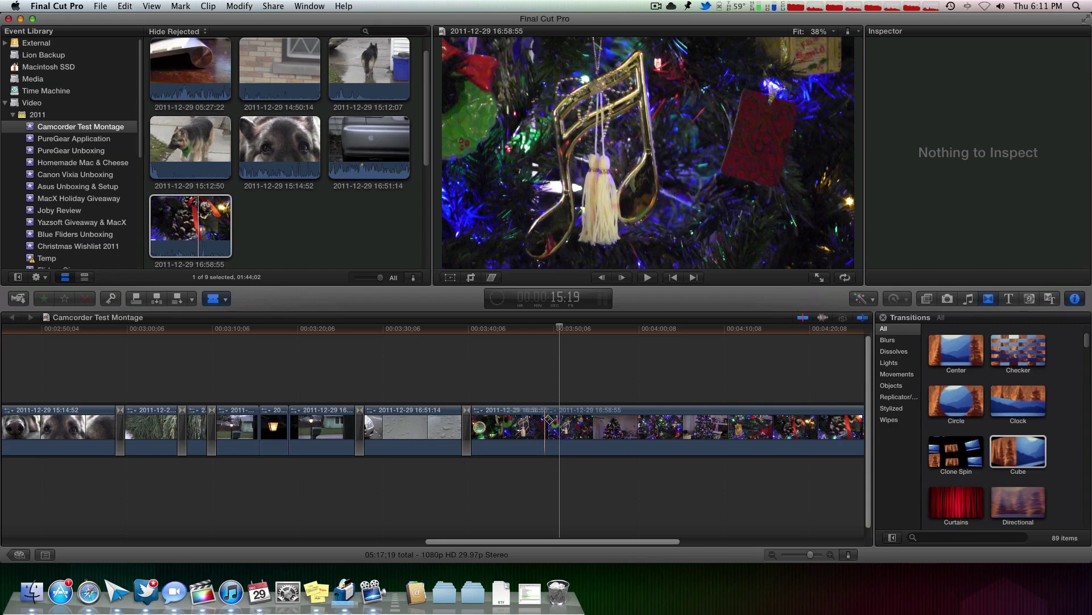
{"action": "left_click", "coordinate": [530, 421]}
{"action": "key", "text": "Delete"}
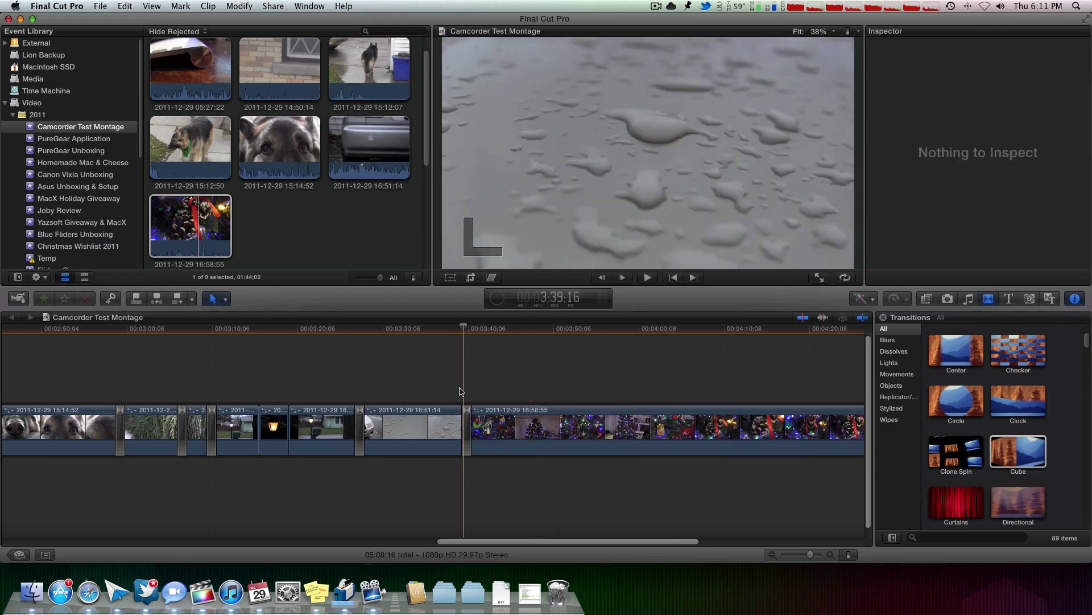
Split the Christmas tree clip at about 3:55 and 4:58 and delete the roughly one-minute section between the splits
{"action": "key", "text": "space"}
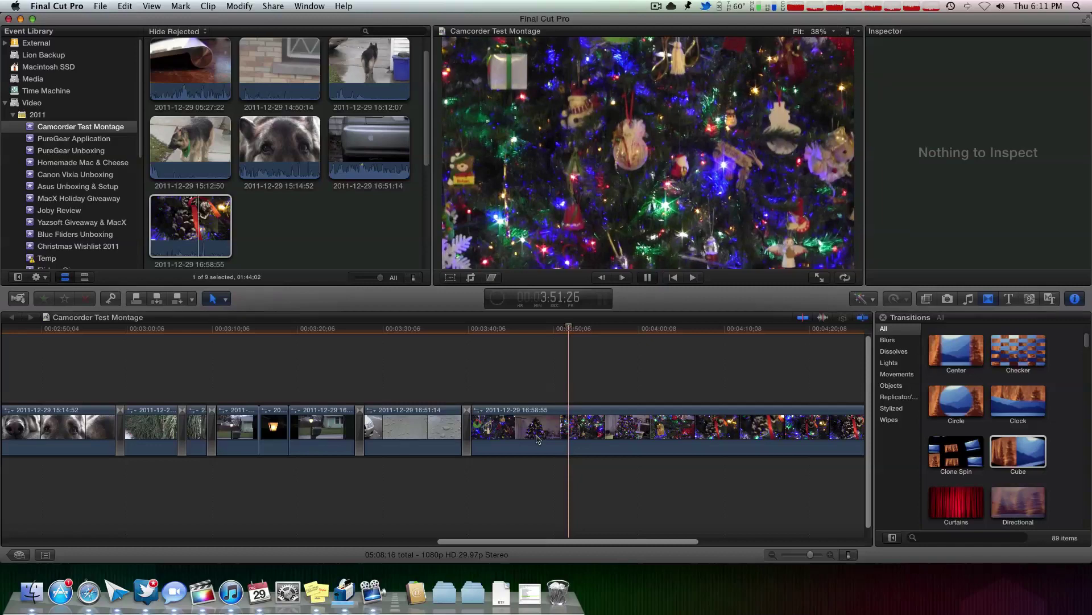
{"action": "scroll", "coordinate": [538, 439], "scroll_direction": "right", "scroll_amount": 10}
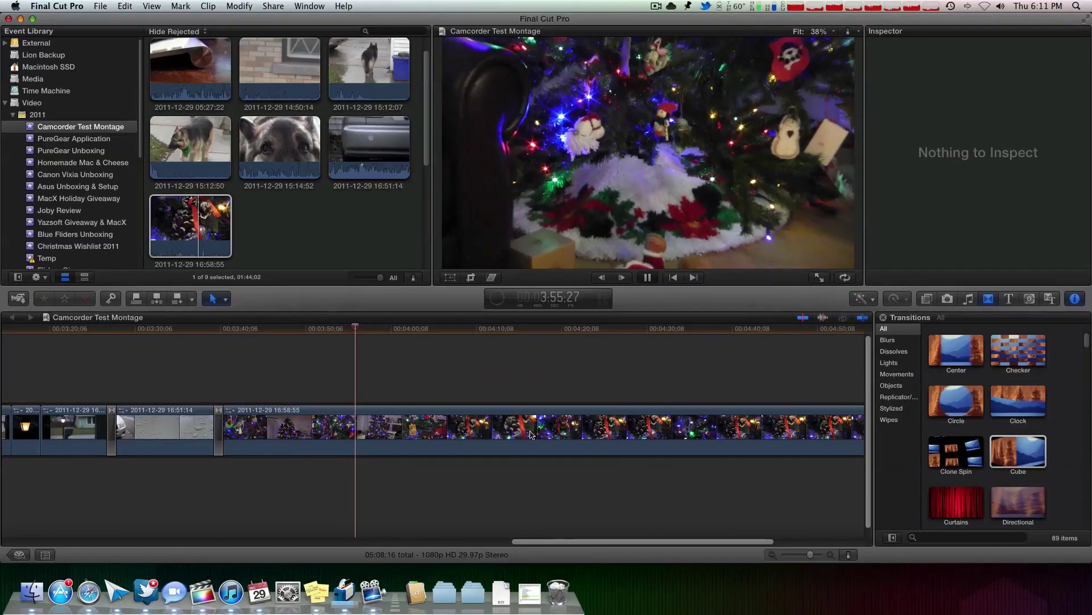
{"action": "scroll", "coordinate": [526, 432], "scroll_direction": "right", "scroll_amount": 2}
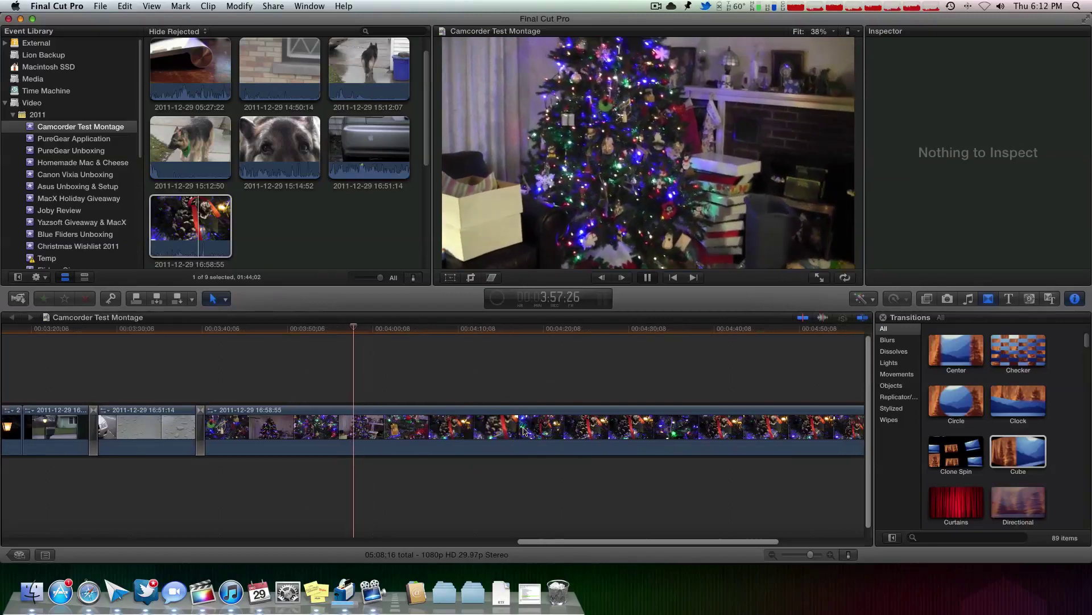
{"action": "scroll", "coordinate": [523, 430], "scroll_direction": "right", "scroll_amount": 5}
{"action": "key", "text": "space"}
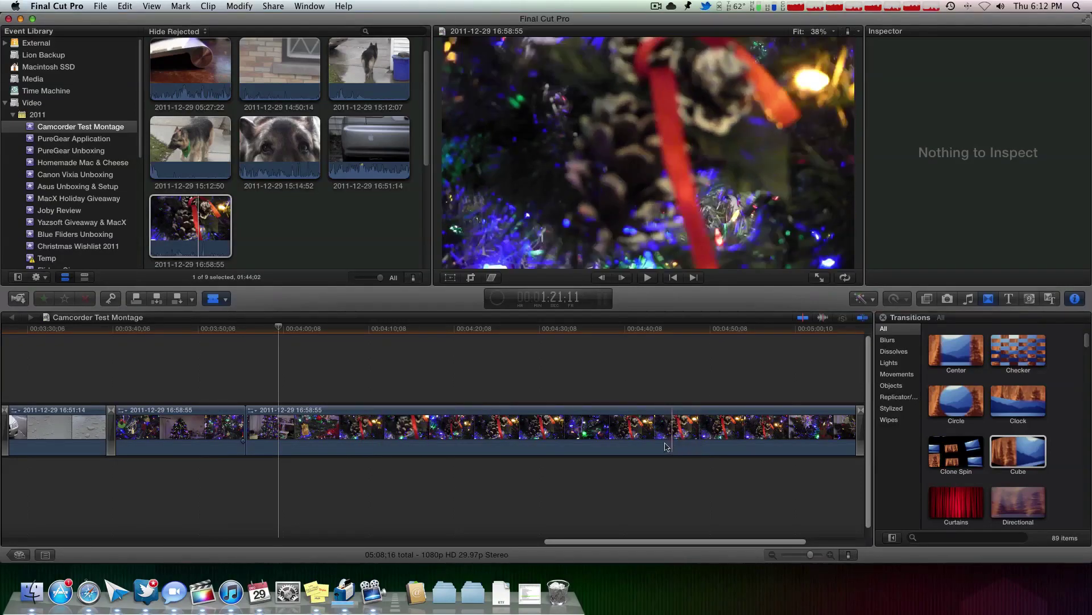
{"action": "scroll", "coordinate": [667, 446], "scroll_direction": "right", "scroll_amount": 5}
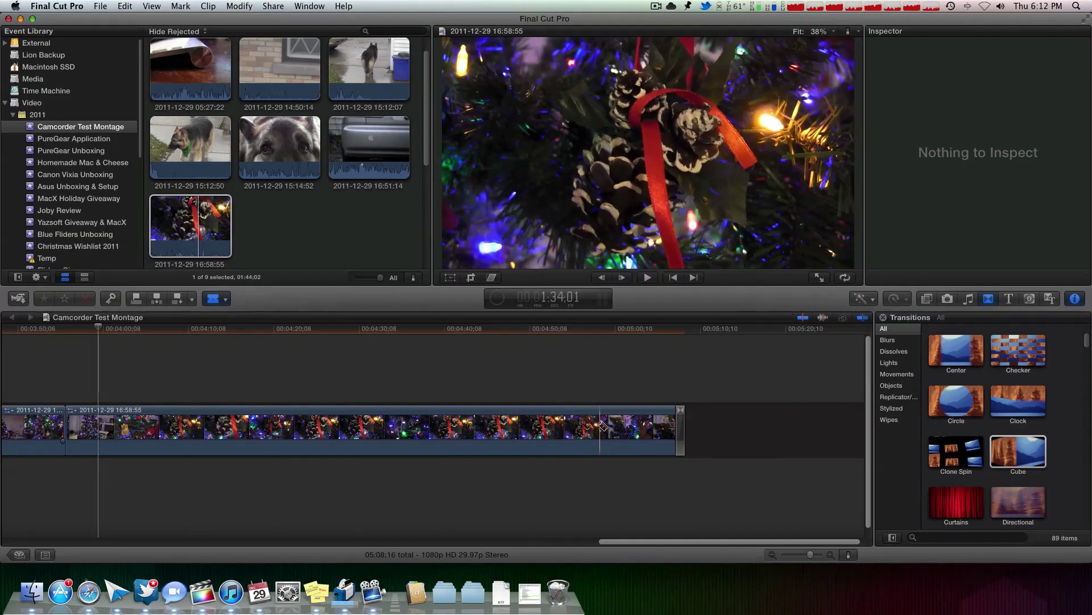
{"action": "key", "text": "a"}
{"action": "left_click", "coordinate": [564, 427]}
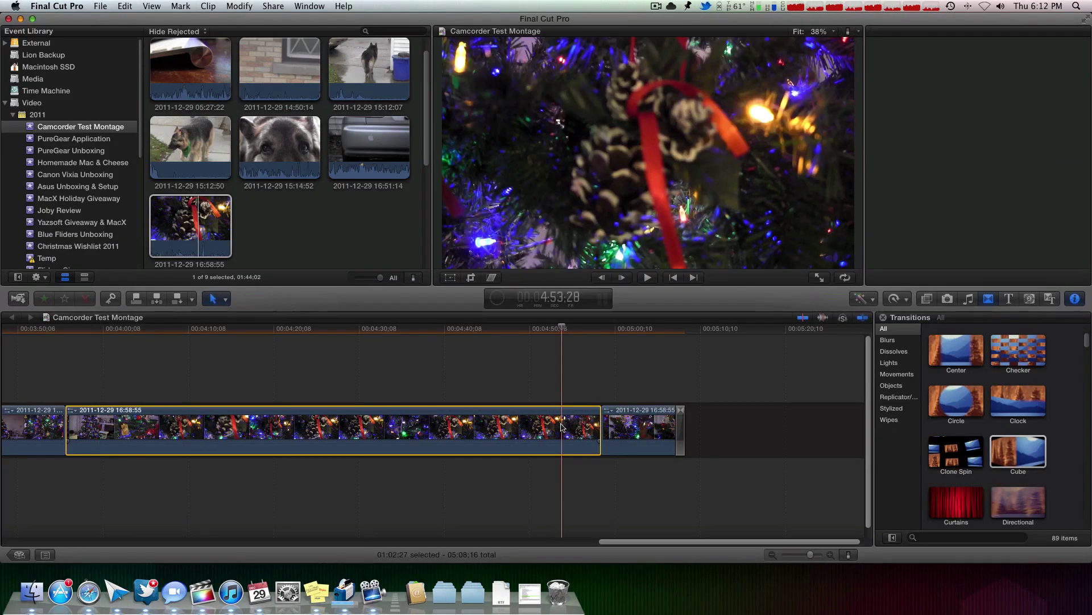
{"action": "key", "text": "Delete"}
Add a Cross Dissolve at the cut between the last two Christmas tree shots and play it back
{"action": "left_click", "coordinate": [57, 399]}
{"action": "key", "text": "space"}
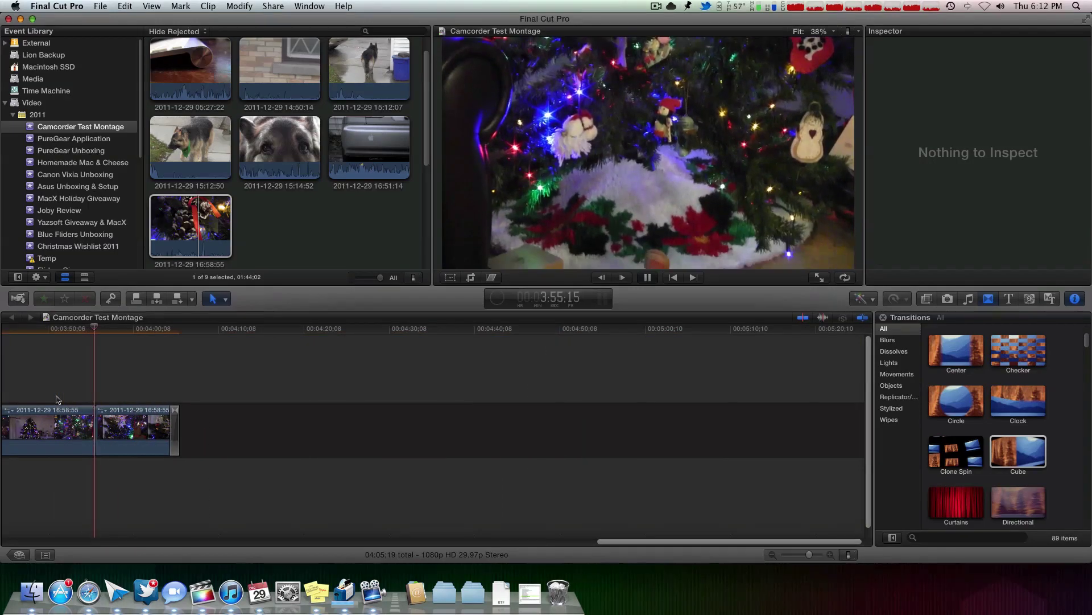
{"action": "key", "text": "space"}
{"action": "scroll", "coordinate": [960, 343], "scroll_direction": "up", "scroll_amount": 3}
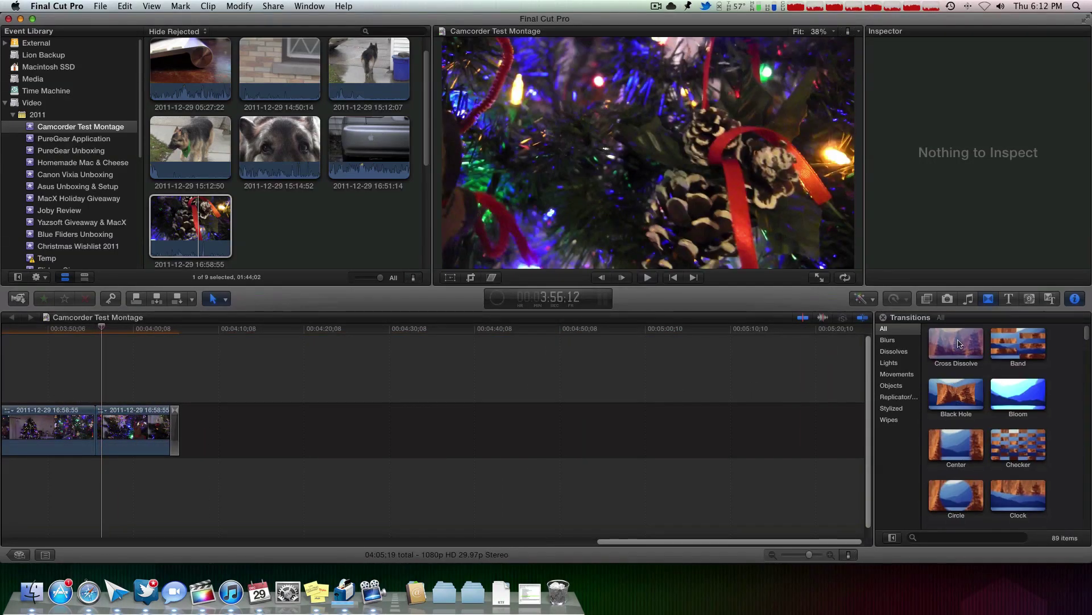
{"action": "left_click_drag", "start_coordinate": [959, 343], "coordinate": [96, 431]}
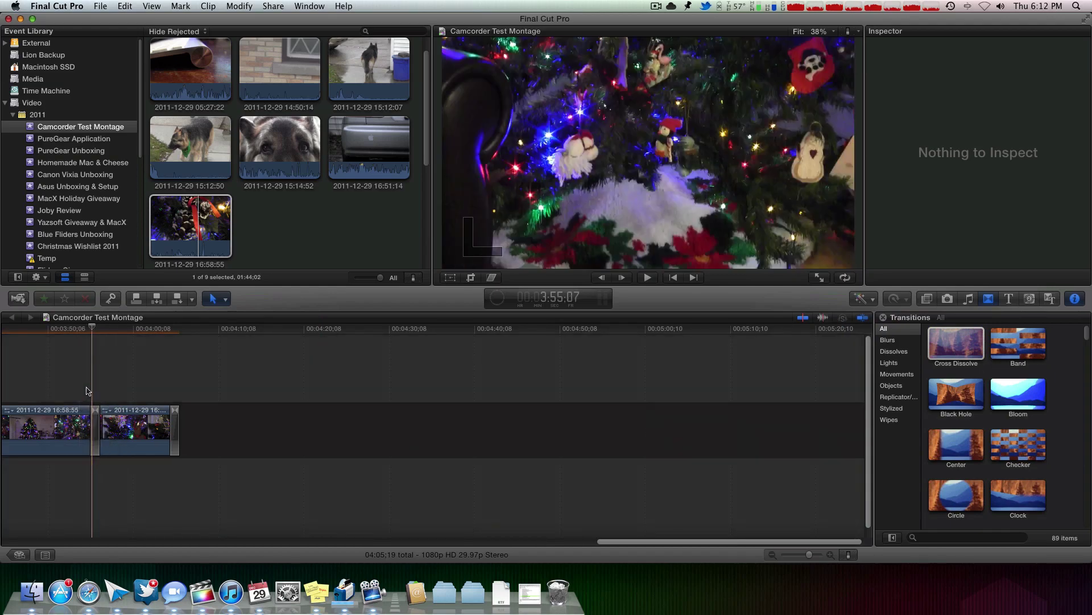
{"action": "key", "text": "space"}
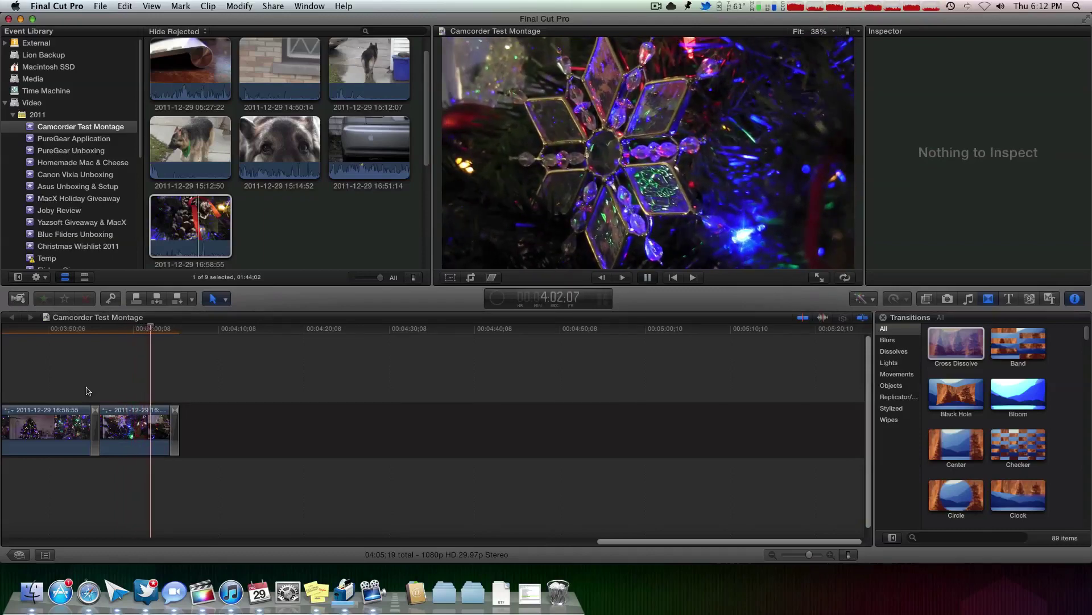
Delete the transition at the end of the timeline and append the "Check out my other content" clip there
{"action": "left_click", "coordinate": [176, 428]}
{"action": "left_click", "coordinate": [175, 424]}
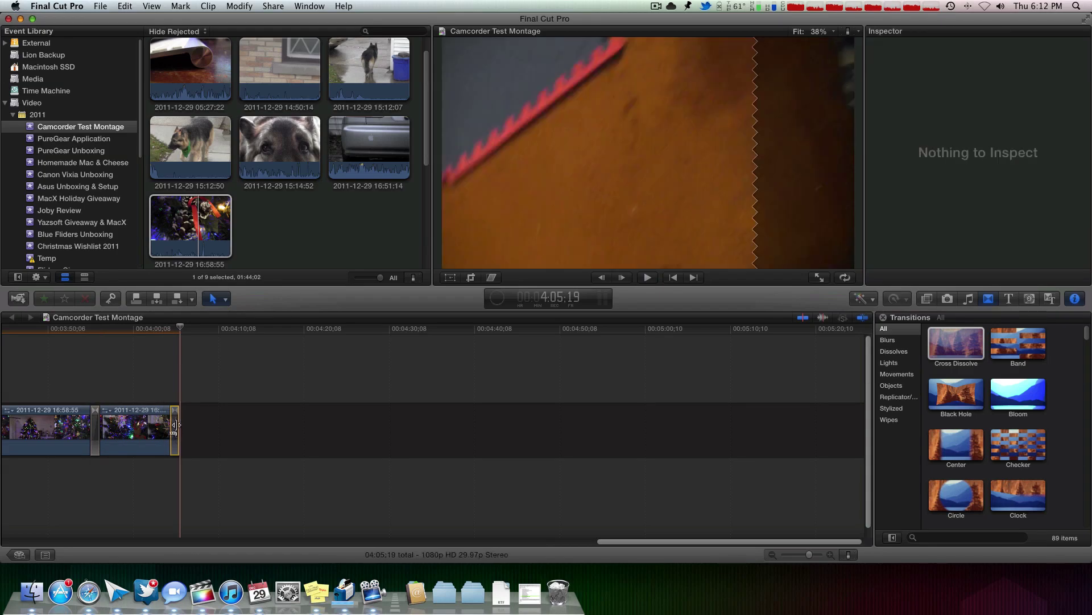
{"action": "scroll", "coordinate": [190, 248], "scroll_direction": "up", "scroll_amount": 1}
{"action": "left_click", "coordinate": [190, 251]}
{"action": "scroll", "coordinate": [193, 227], "scroll_direction": "down", "scroll_amount": 5}
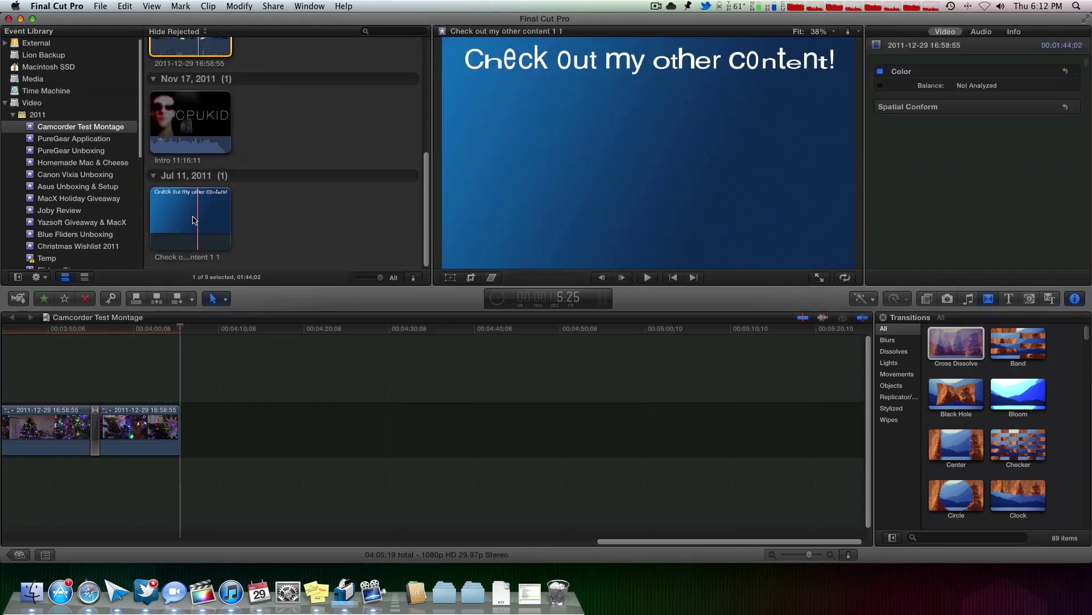
{"action": "left_click", "coordinate": [194, 221]}
{"action": "key", "text": "e"}
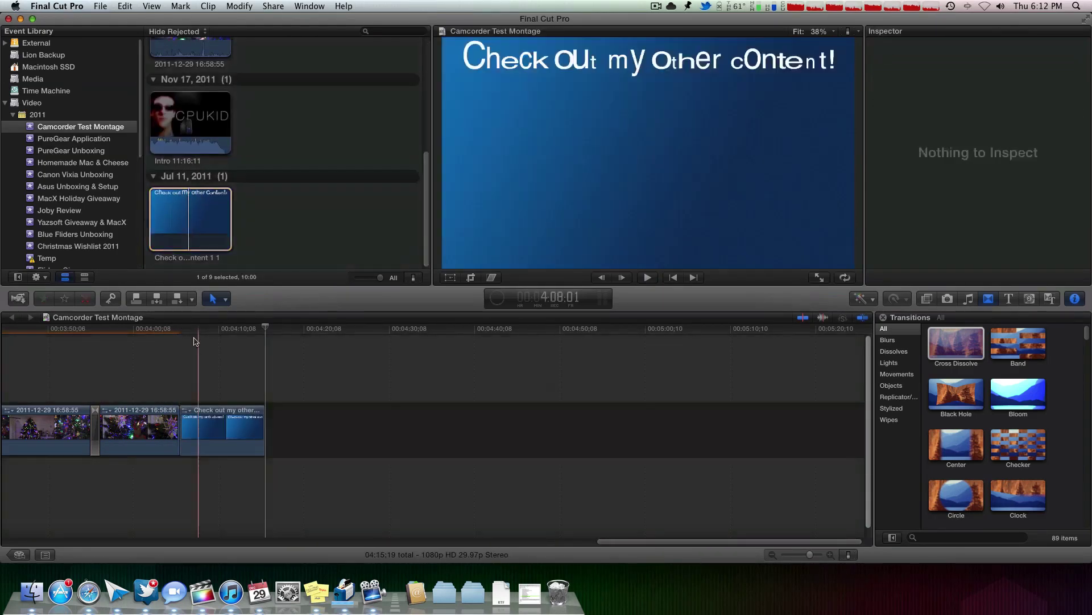
Preview the end card and import the PureGear Application, Canon Vixia Unboxing and Retime Tutorial movies from the YouTube folder into the Camcorder Test Montage event
{"action": "key", "text": "space"}
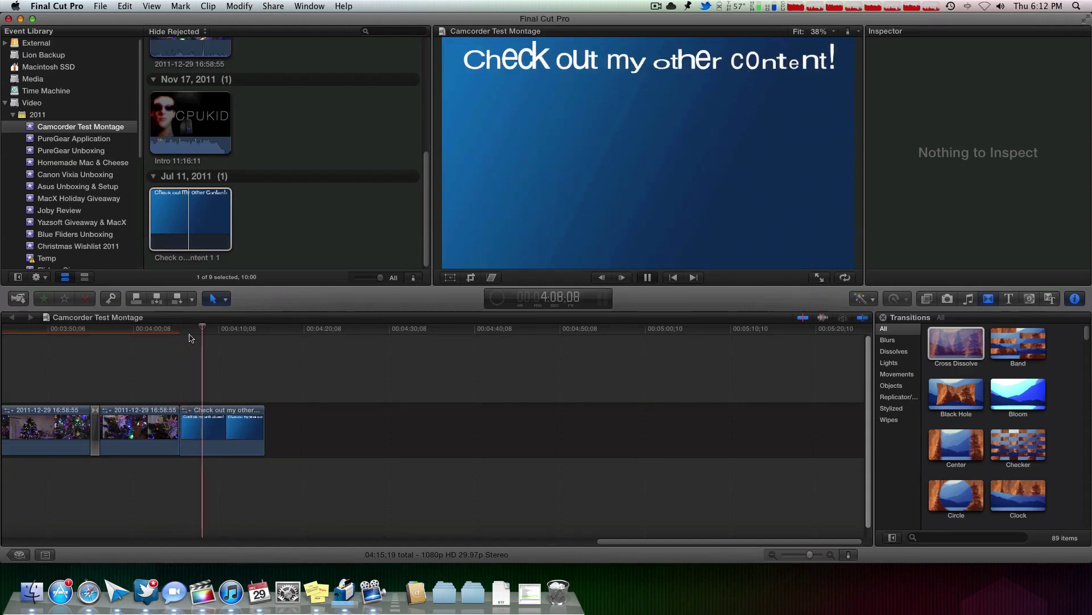
{"action": "key", "text": "space"}
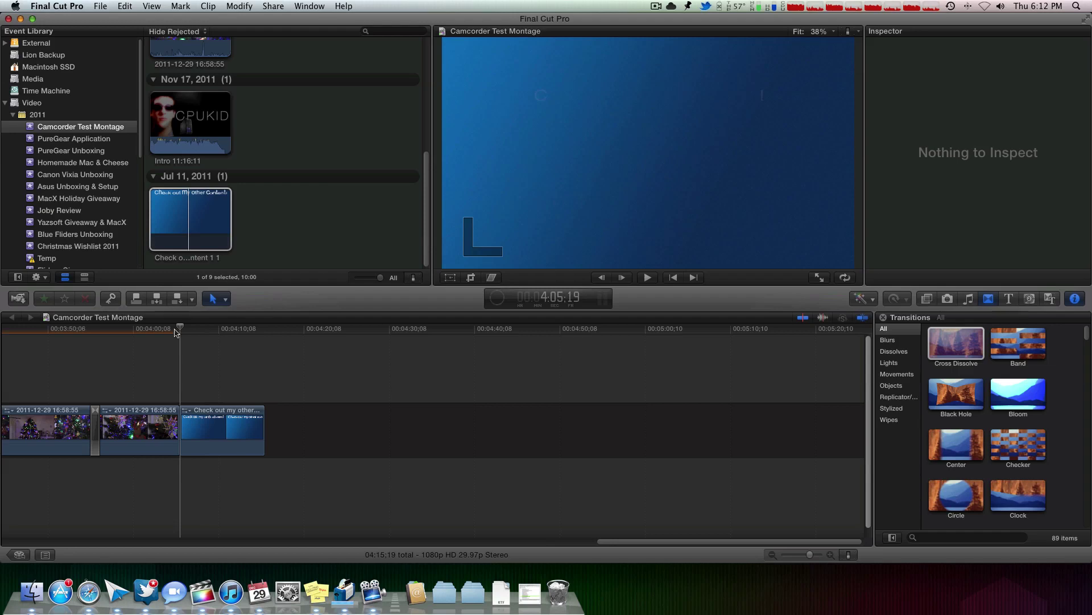
{"action": "key", "text": "super+i"}
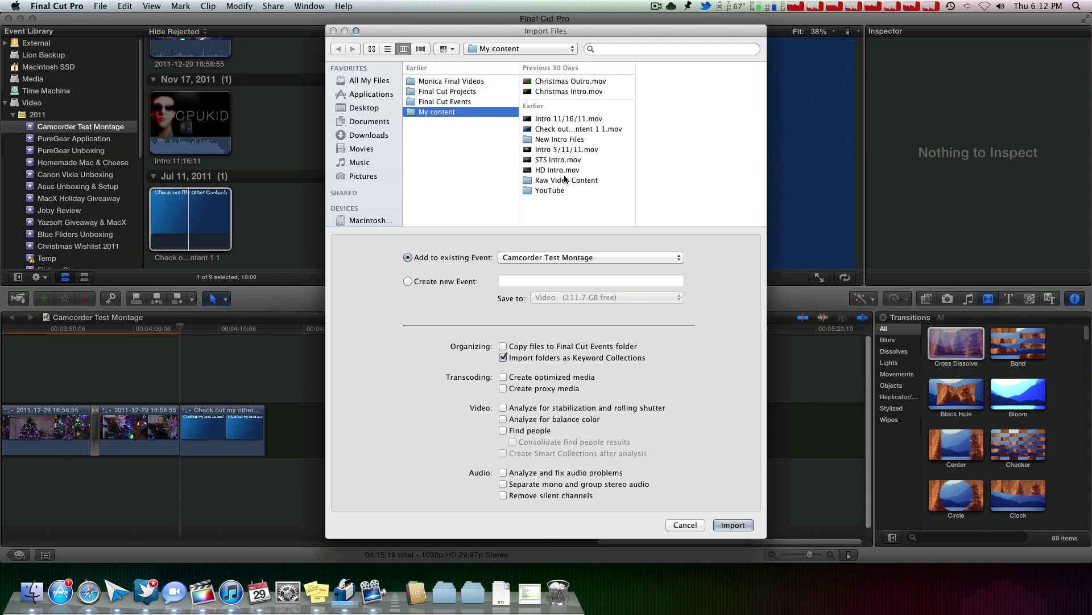
{"action": "left_click", "coordinate": [555, 188]}
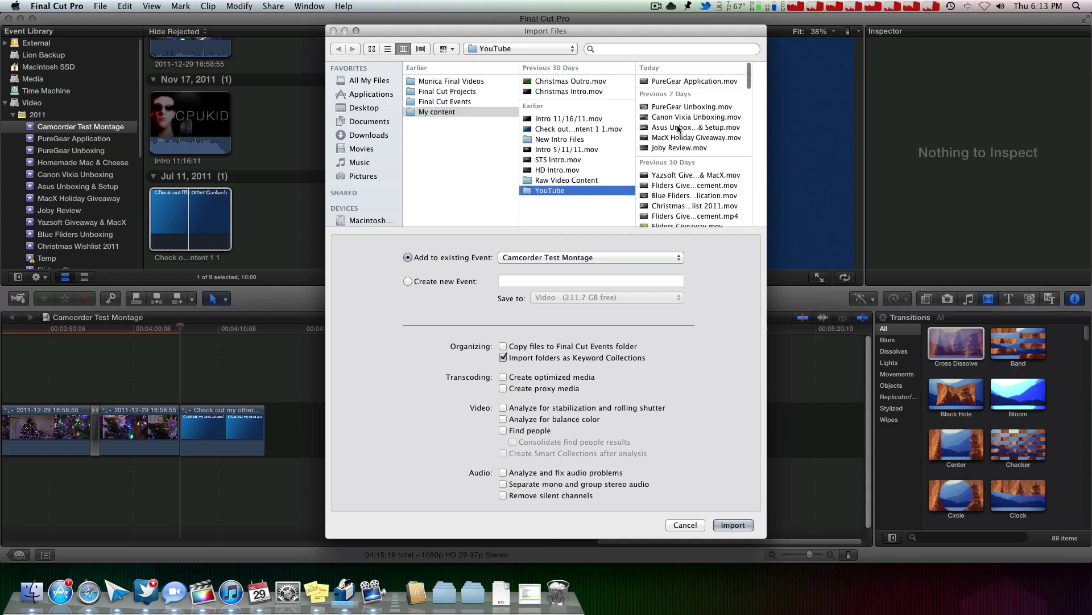
{"action": "left_click", "coordinate": [678, 83]}
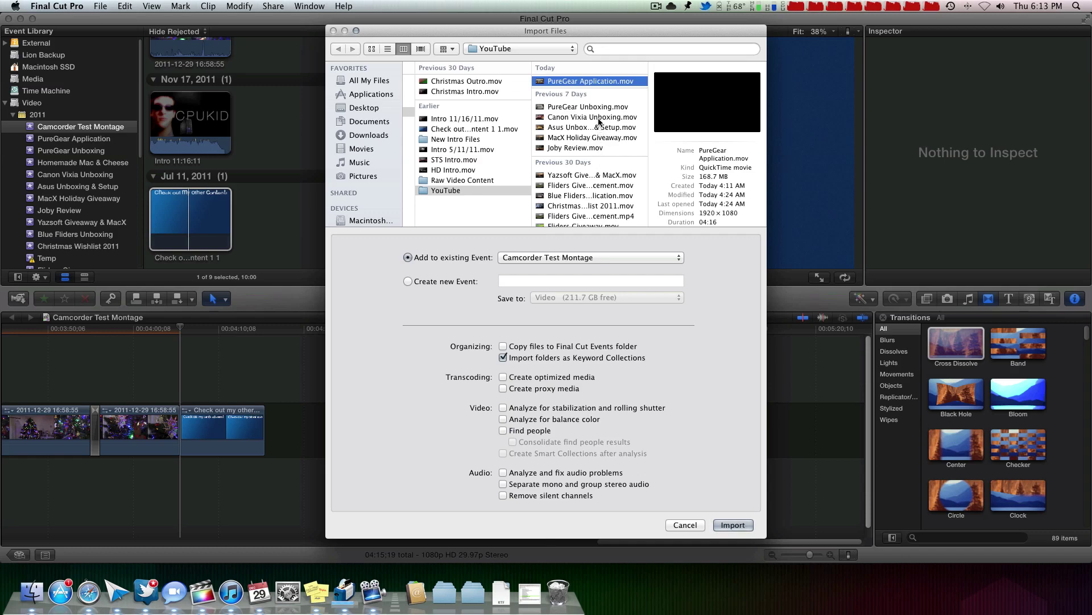
{"action": "scroll", "coordinate": [589, 151], "scroll_direction": "down", "scroll_amount": 5}
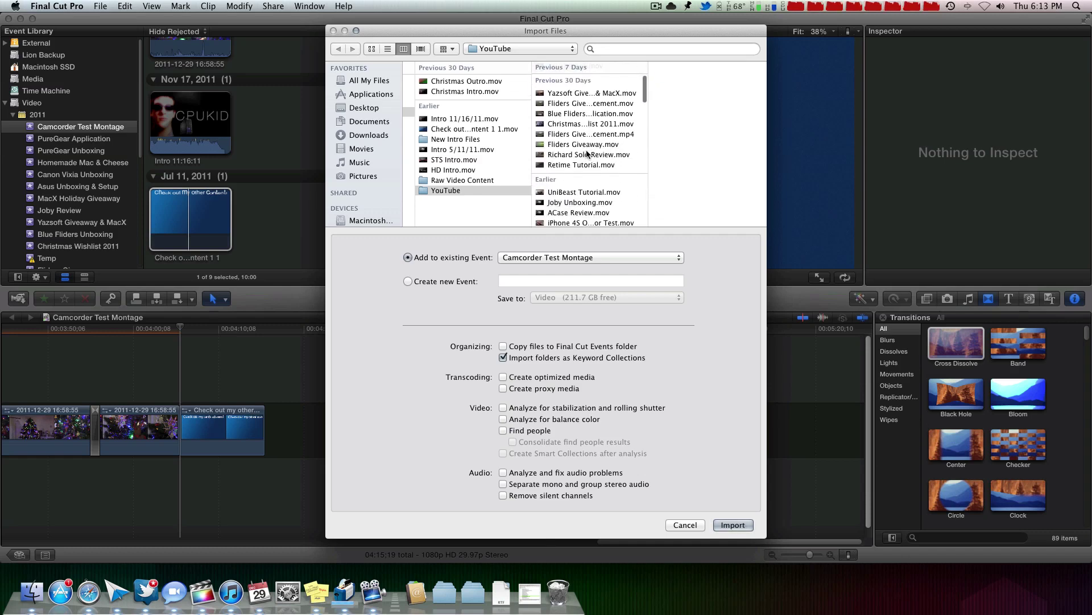
{"action": "scroll", "coordinate": [587, 155], "scroll_direction": "down", "scroll_amount": 4}
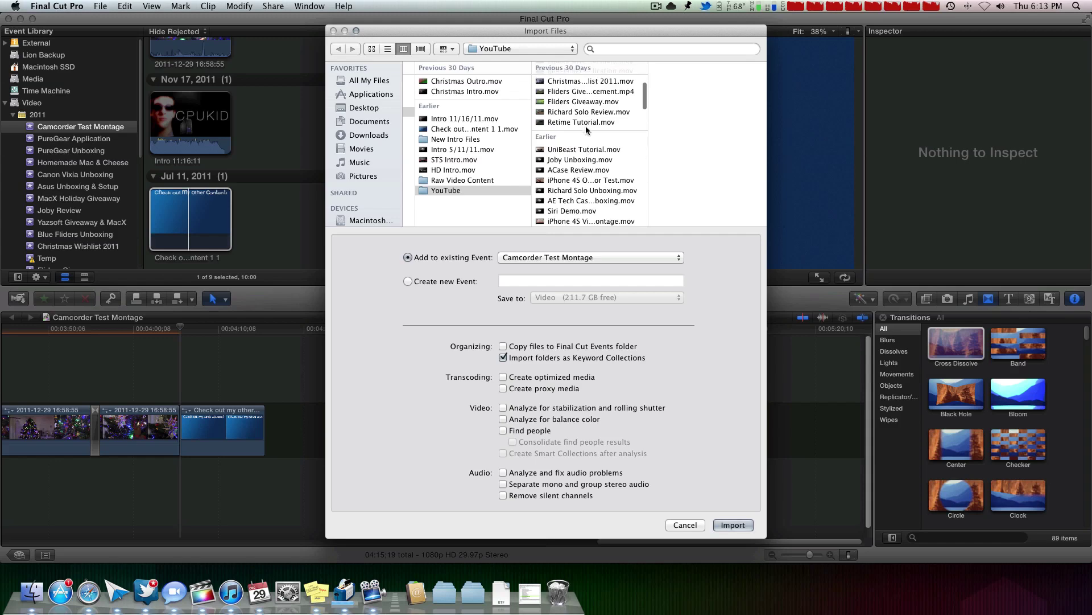
{"action": "left_click", "coordinate": [586, 123]}
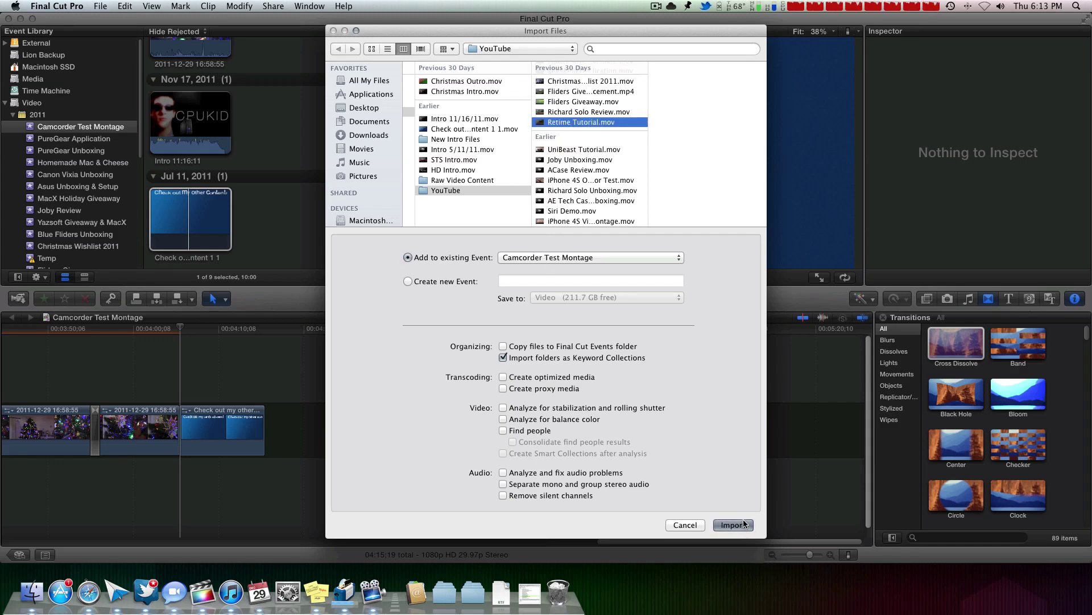
{"action": "key", "text": "Return"}
Mark a 10:00 range of the PureGear Application clip ending at about 1:34 and append it to the timeline
{"action": "left_click", "coordinate": [212, 329]}
{"action": "key", "text": "super+equal"}
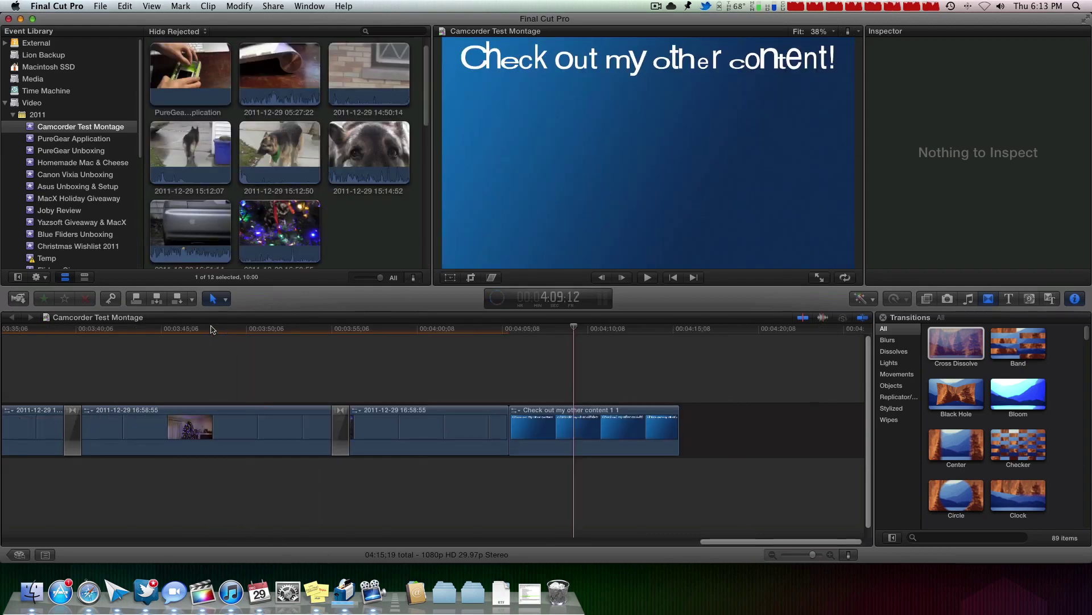
{"action": "key", "text": "super+equal"}
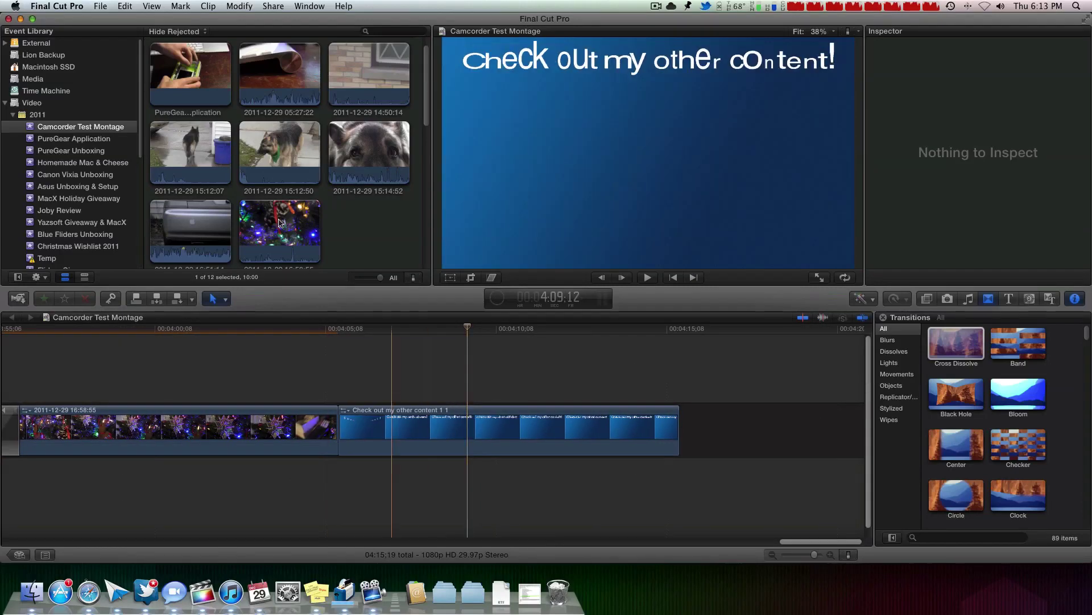
{"action": "scroll", "coordinate": [269, 198], "scroll_direction": "up", "scroll_amount": 1}
{"action": "scroll", "coordinate": [270, 198], "scroll_direction": "down", "scroll_amount": 3}
{"action": "scroll", "coordinate": [196, 113], "scroll_direction": "up", "scroll_amount": 3}
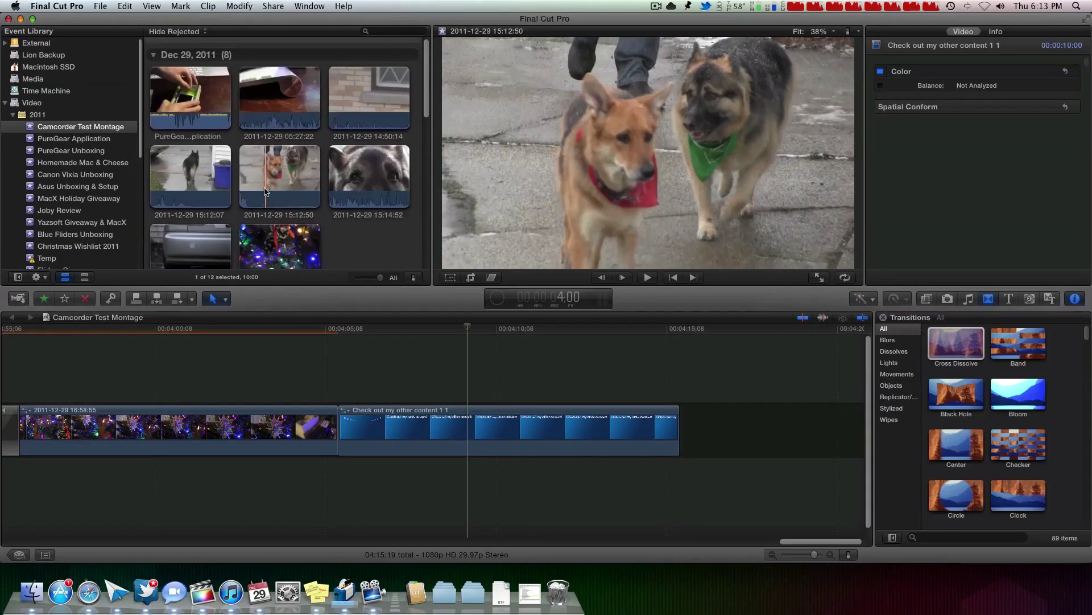
{"action": "left_click", "coordinate": [196, 112]}
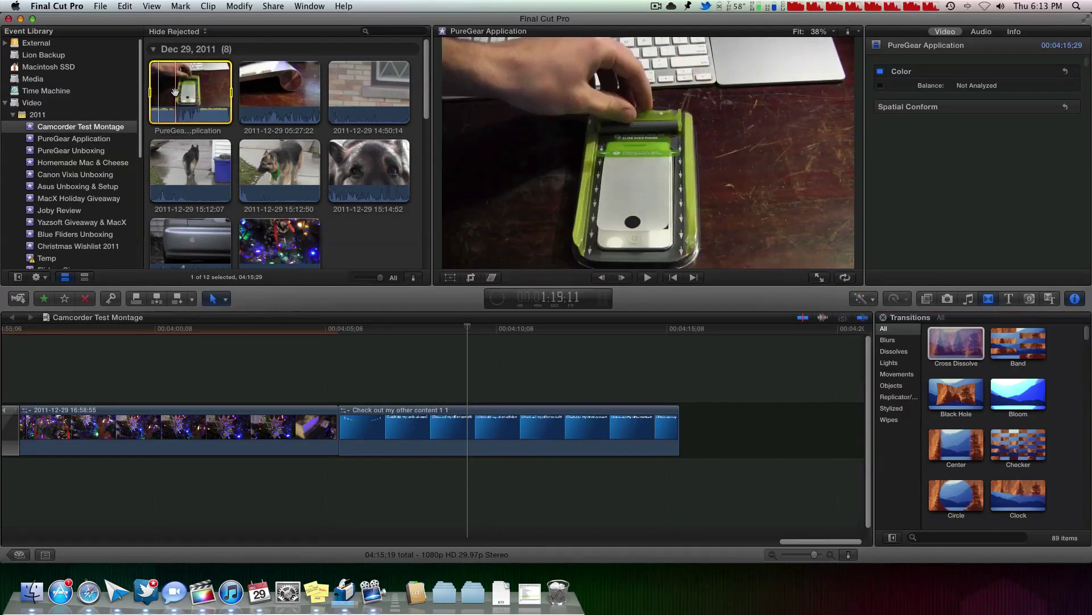
{"action": "key", "text": "i"}
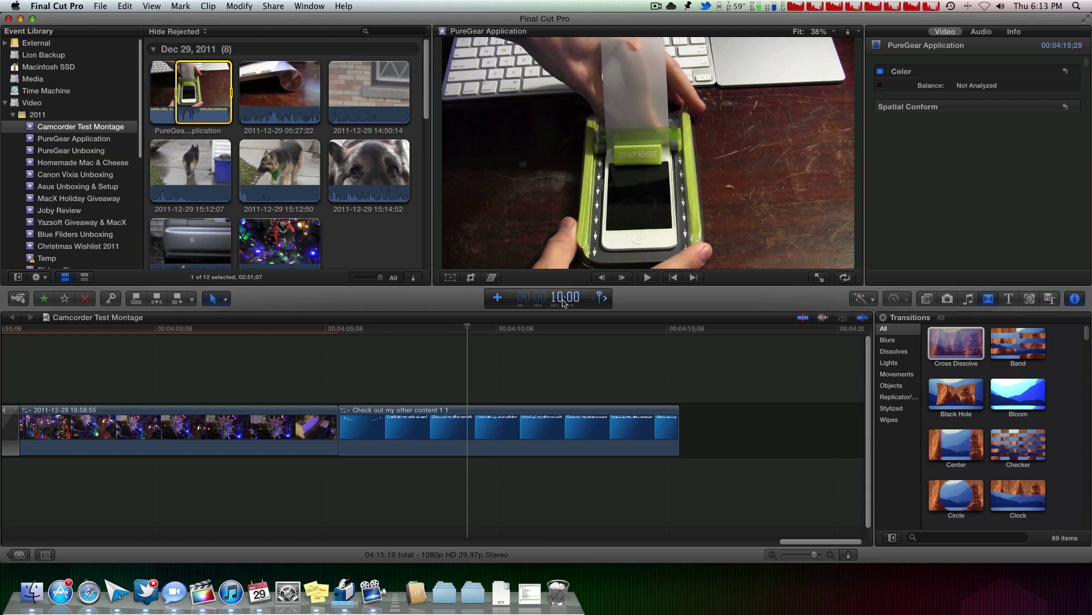
{"action": "key", "text": "o"}
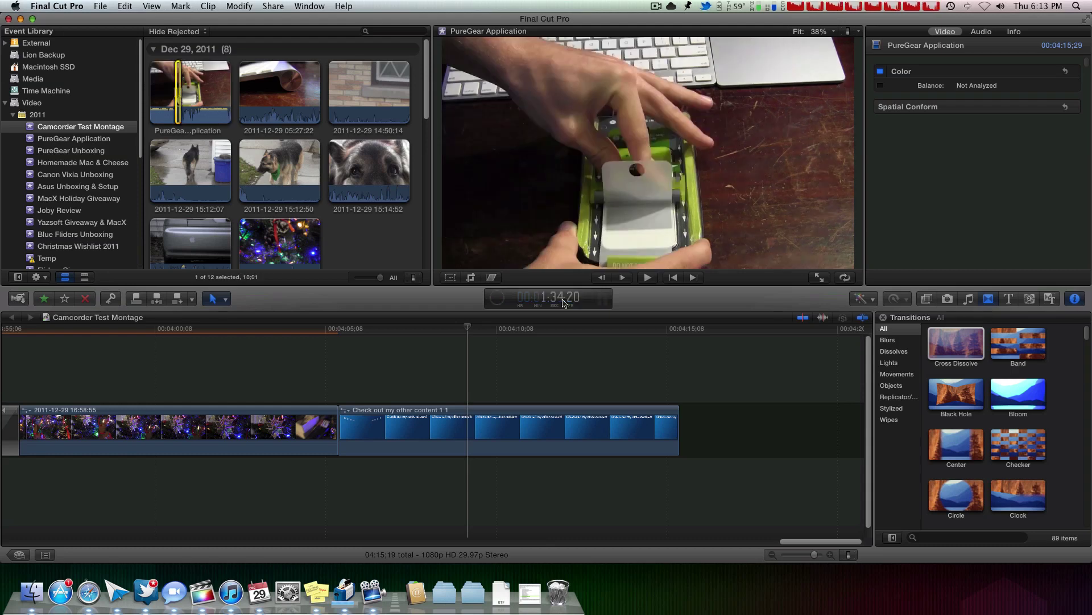
{"action": "key", "text": "e"}
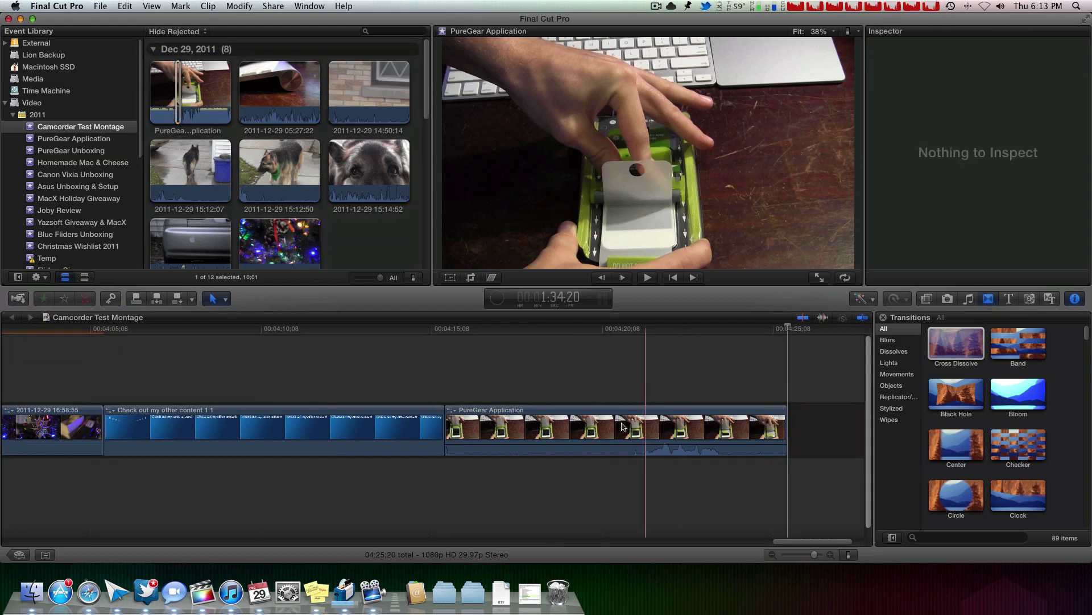
Move the PureGear Application clip onto a connected lane above the end card, aligned with the end card's start
{"action": "left_click_drag", "start_coordinate": [496, 405], "coordinate": [280, 371]}
{"action": "key", "text": "cmd+4"}
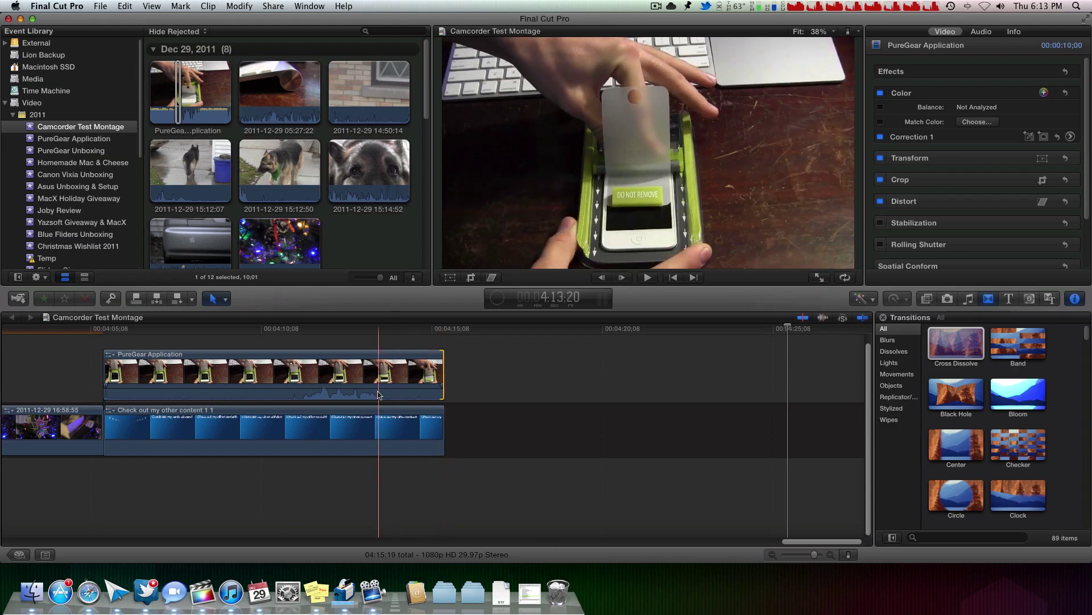
{"action": "left_click", "coordinate": [373, 389]}
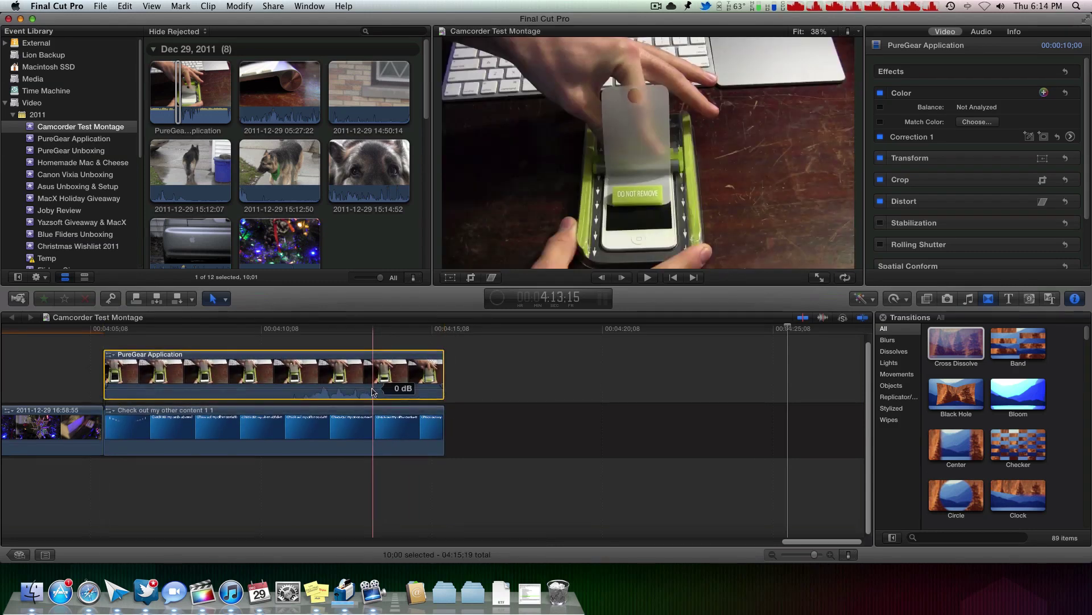
Mark a 9:29 range of the Canon Vixia Unboxing clip starting at 3:39:18 and append it to the timeline
{"action": "scroll", "coordinate": [267, 140], "scroll_direction": "down", "scroll_amount": 5}
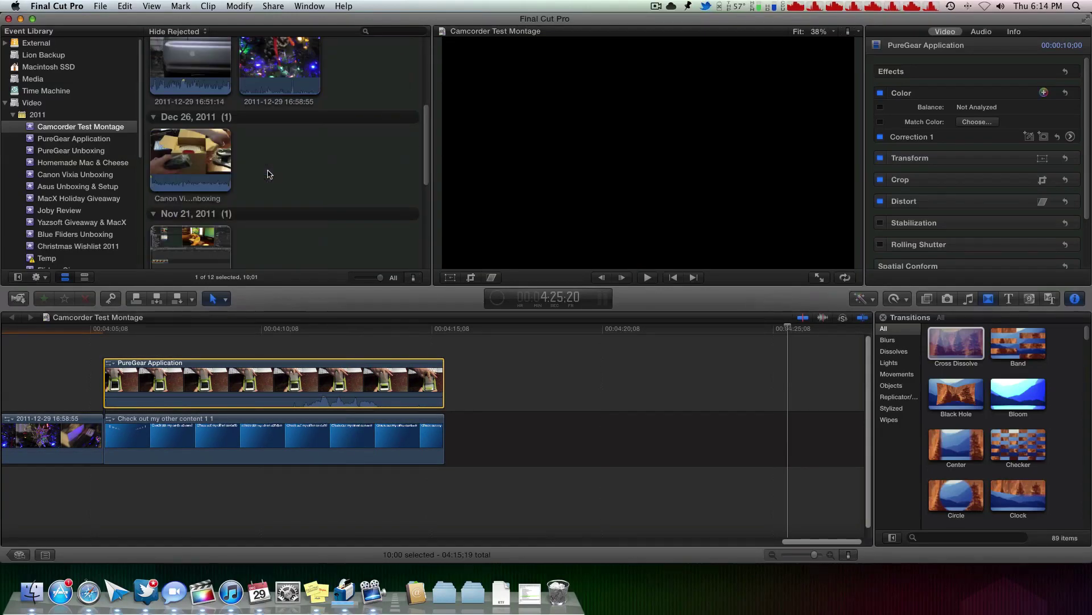
{"action": "left_click", "coordinate": [177, 153]}
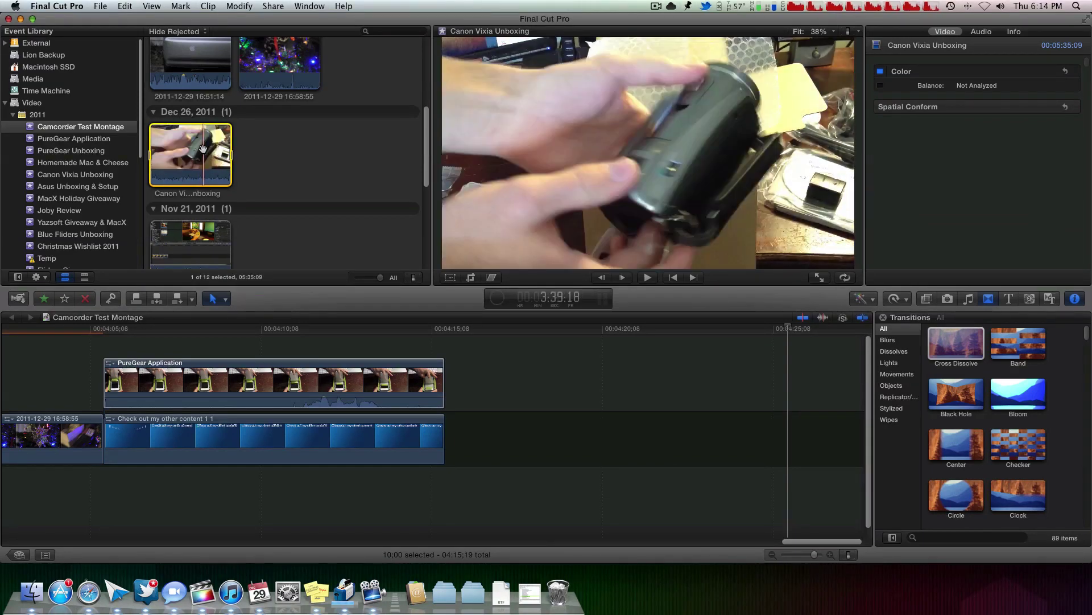
{"action": "key", "text": "i"}
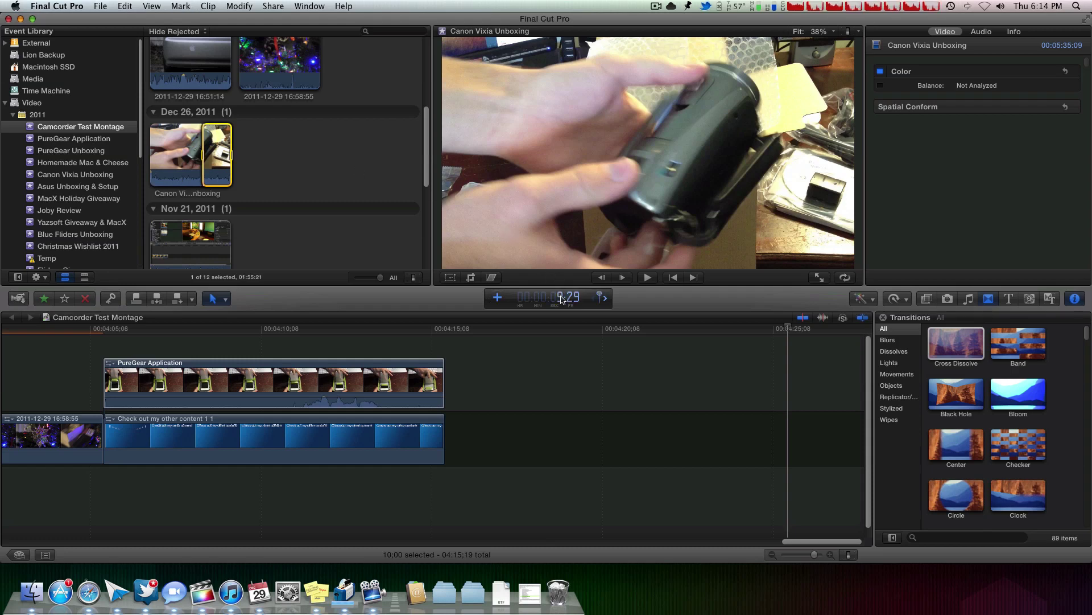
{"action": "key", "text": "Return"}
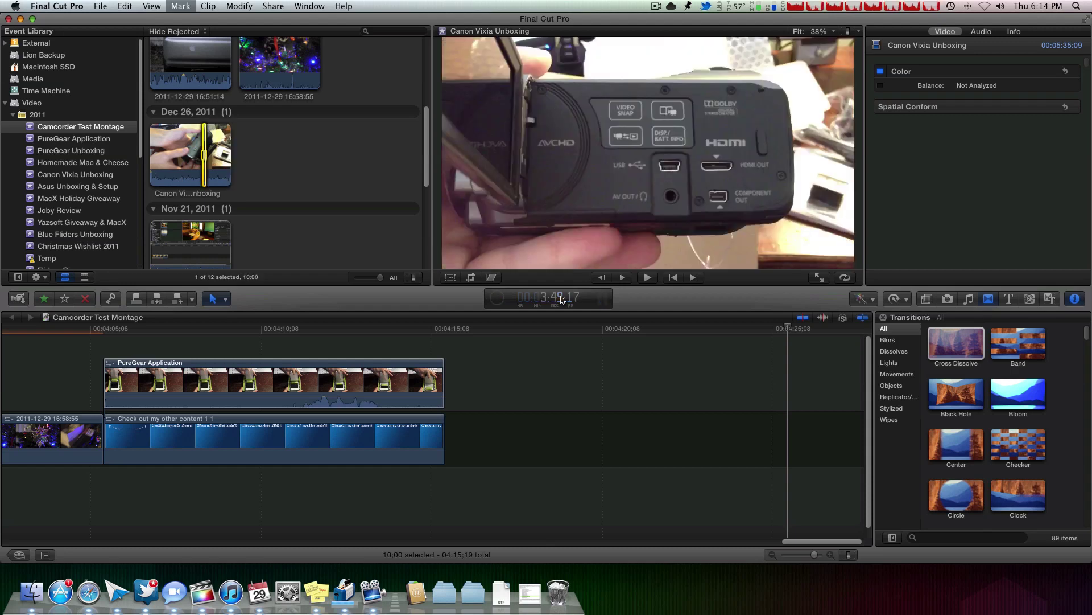
{"action": "key", "text": "e"}
Move the Canon Vixia Unboxing clip between the end card and the PureGear Application clip, aligned with the end card's start
{"action": "left_click_drag", "start_coordinate": [484, 423], "coordinate": [148, 383]}
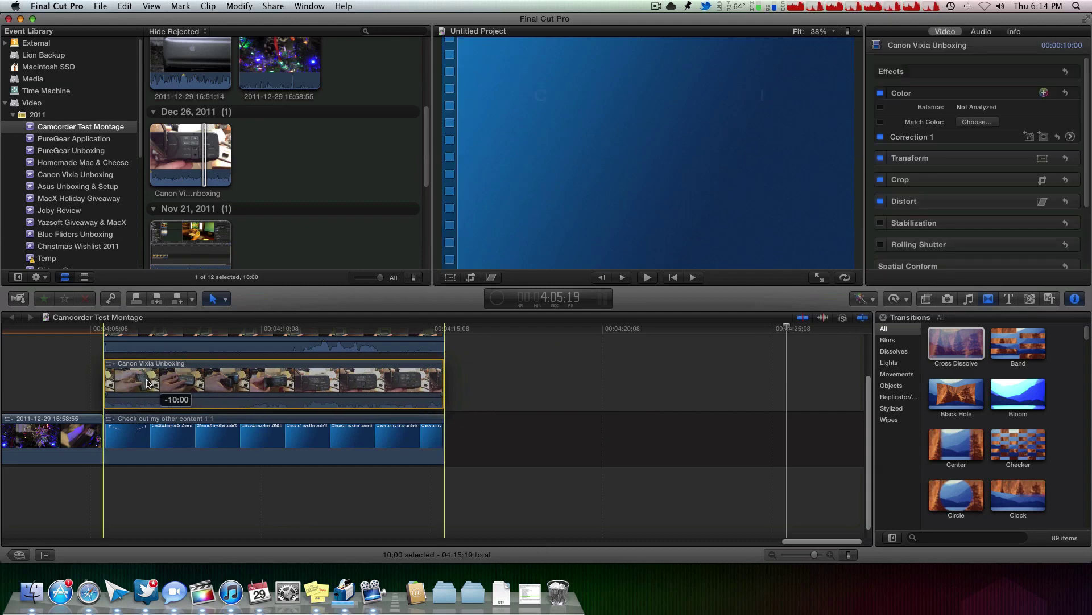
{"action": "scroll", "coordinate": [147, 383], "scroll_direction": "up", "scroll_amount": 3}
{"action": "scroll", "coordinate": [148, 383], "scroll_direction": "left", "scroll_amount": 1}
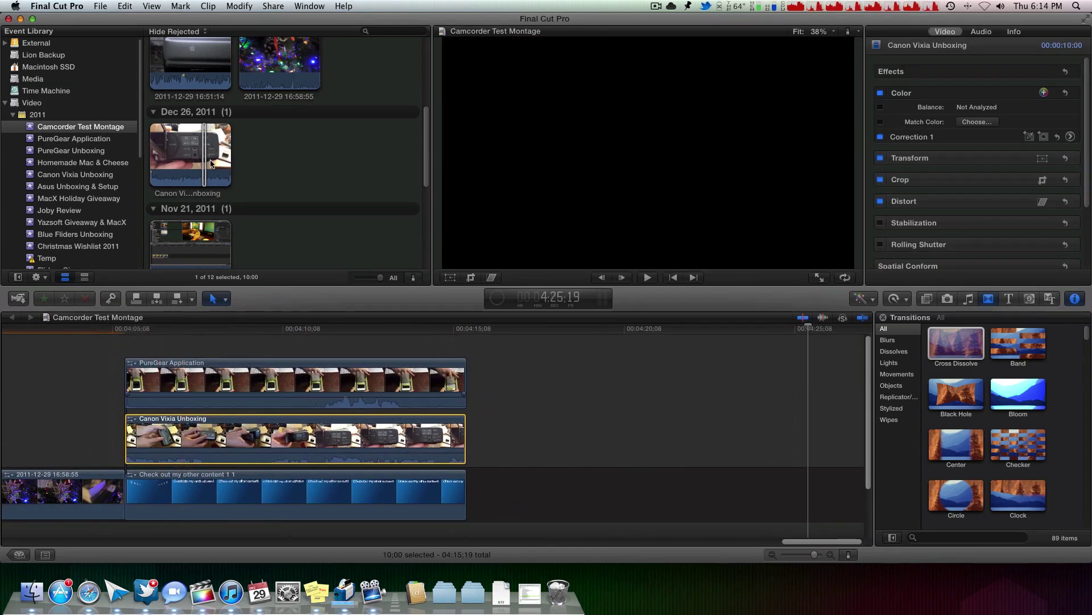
Mark a 10:00 range of the Retime Tutorial clip ending at about 4:30 and append it to the timeline
{"action": "scroll", "coordinate": [211, 163], "scroll_direction": "down", "scroll_amount": 4}
{"action": "left_click", "coordinate": [186, 165]}
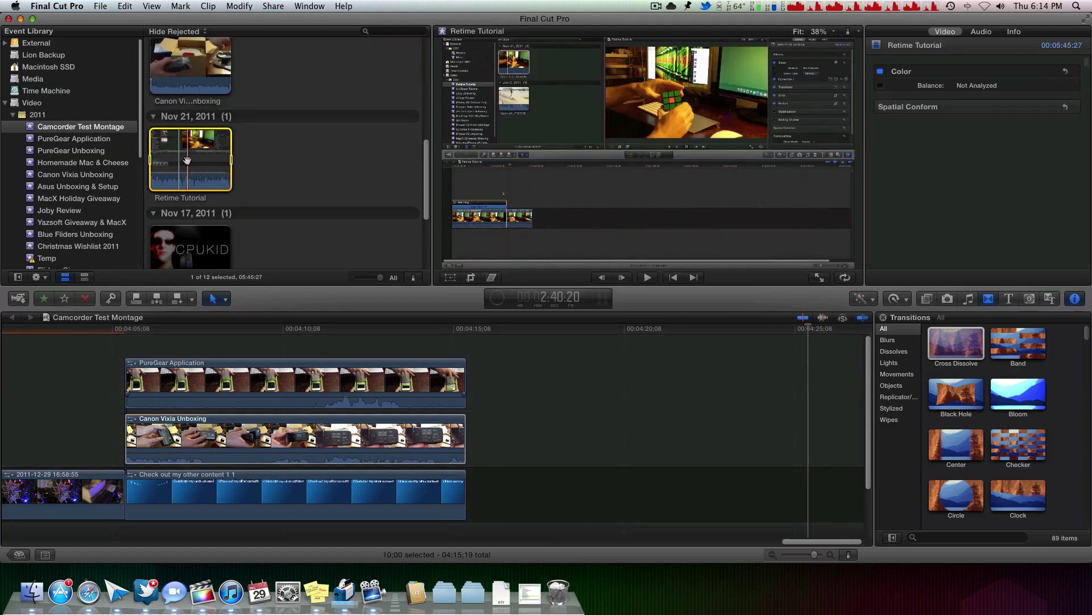
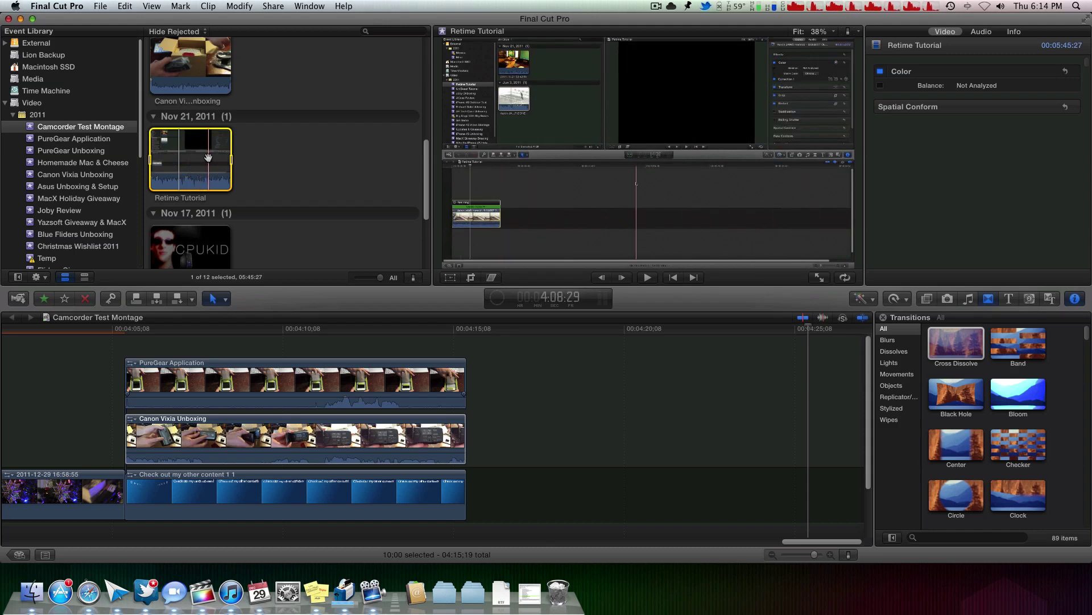
{"action": "key", "text": "i"}
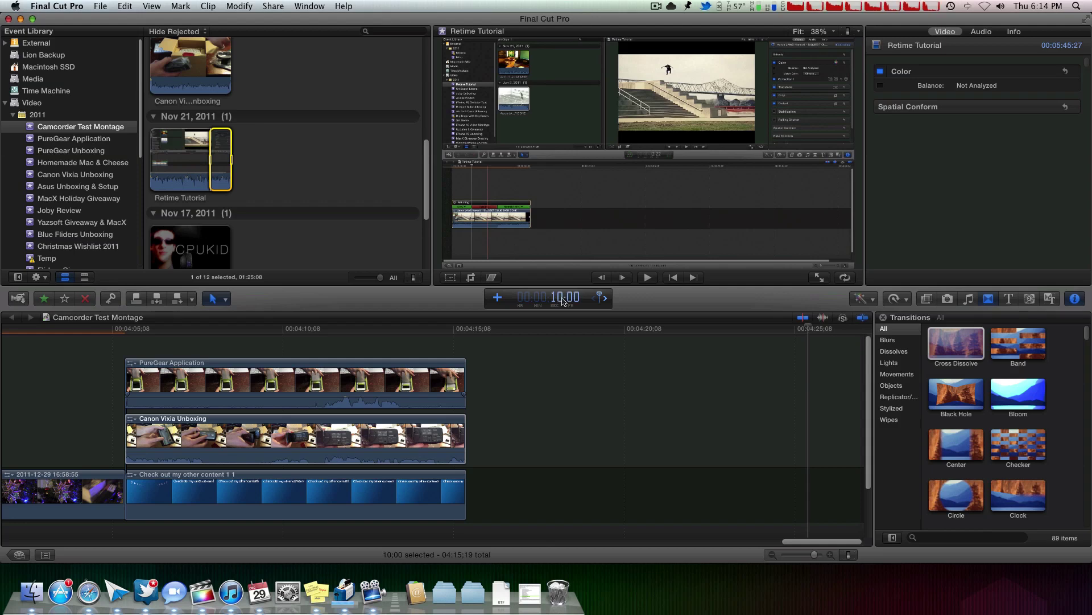
{"action": "key", "text": "Return"}
{"action": "key", "text": "e"}
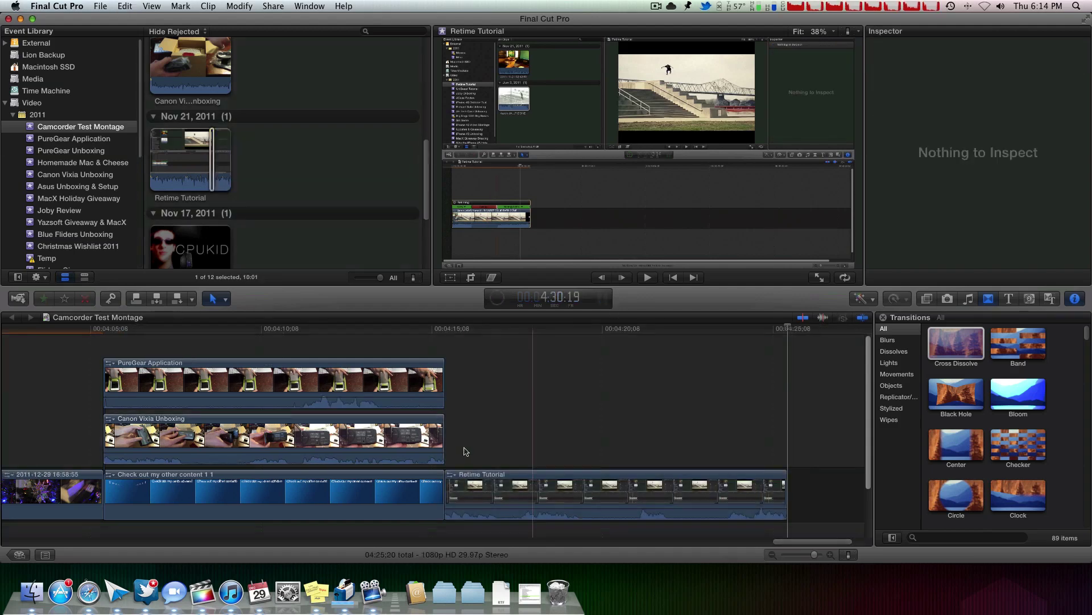
Move the Retime Tutorial clip above the Canon Vixia Unboxing clip at the end card's start and trim its end to match the end card
{"action": "left_click_drag", "start_coordinate": [449, 476], "coordinate": [141, 427]}
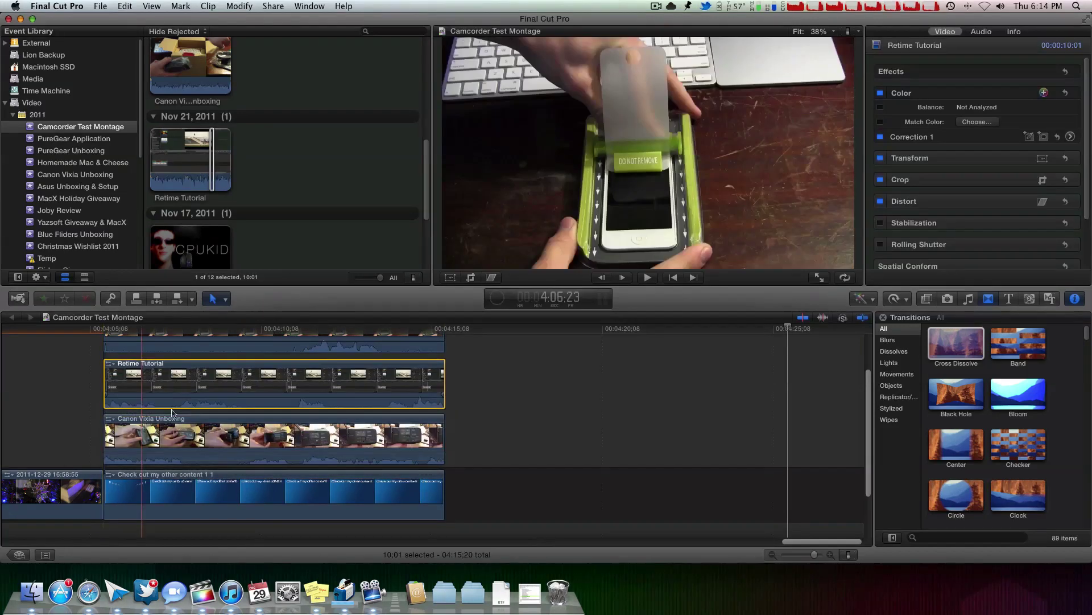
{"action": "left_click_drag", "start_coordinate": [436, 360], "coordinate": [438, 365]}
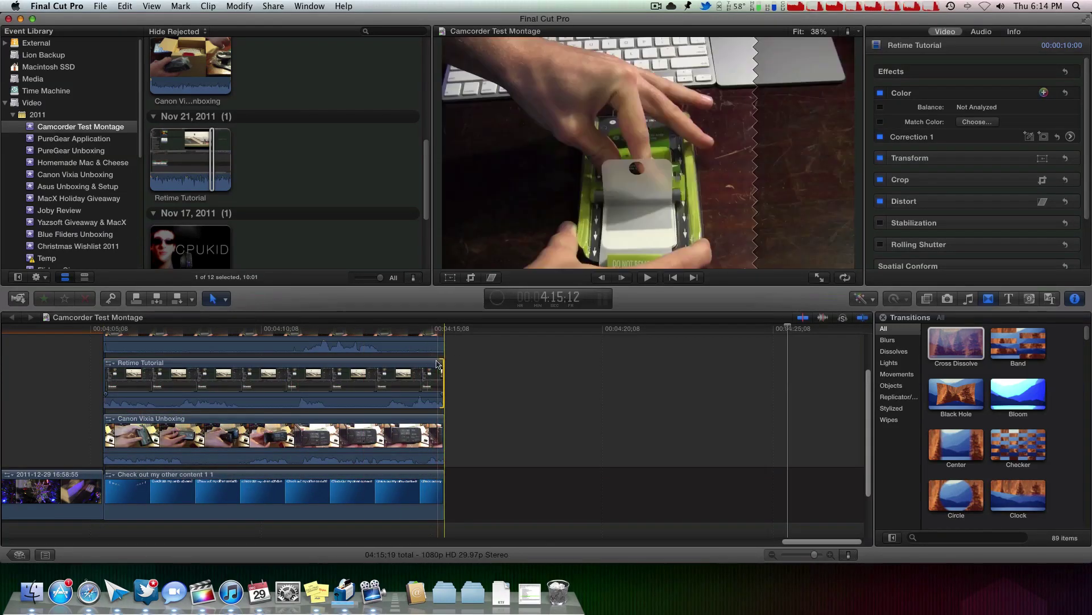
{"action": "scroll", "coordinate": [236, 410], "scroll_direction": "down", "scroll_amount": 3}
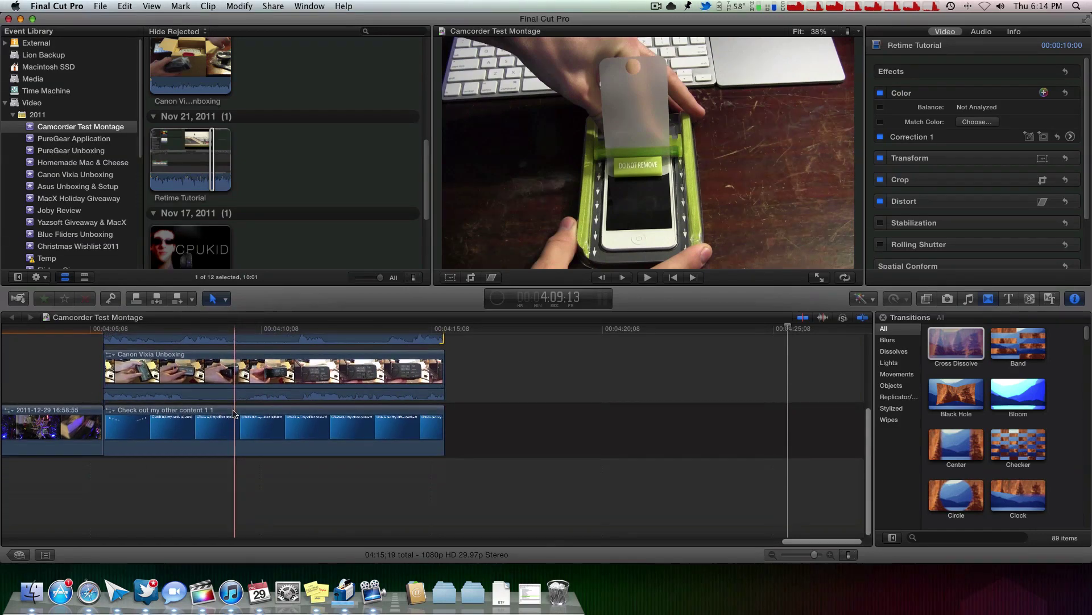
Import Messin About.mp3 from the Raw Video Content folder and connect it beneath the end card, starting at 4:05:19
{"action": "scroll", "coordinate": [274, 262], "scroll_direction": "down", "scroll_amount": 2}
{"action": "scroll", "coordinate": [274, 261], "scroll_direction": "up", "scroll_amount": 10}
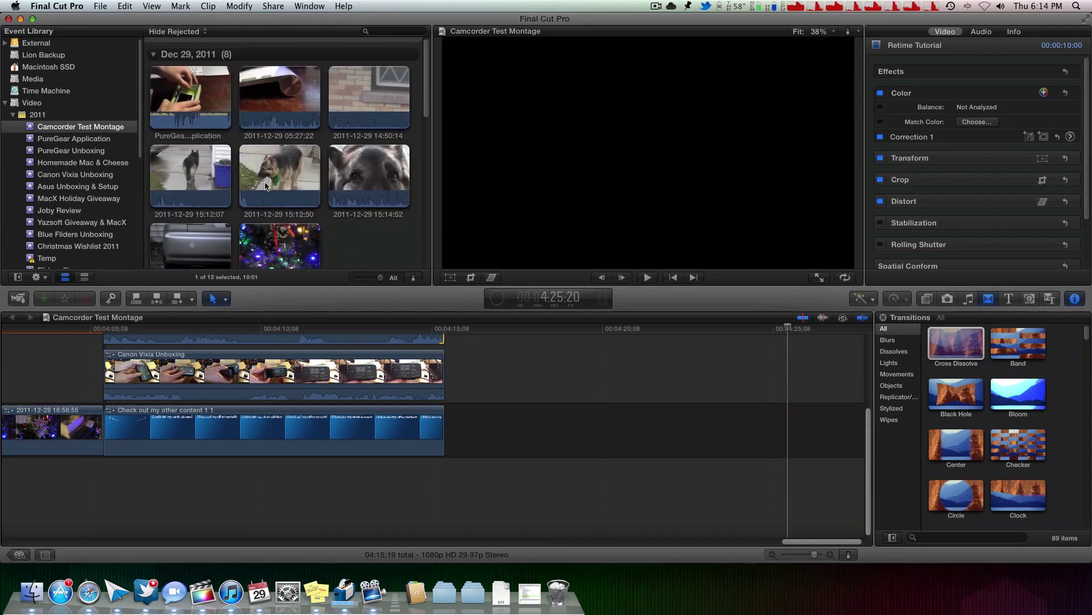
{"action": "key", "text": "super+shift+i"}
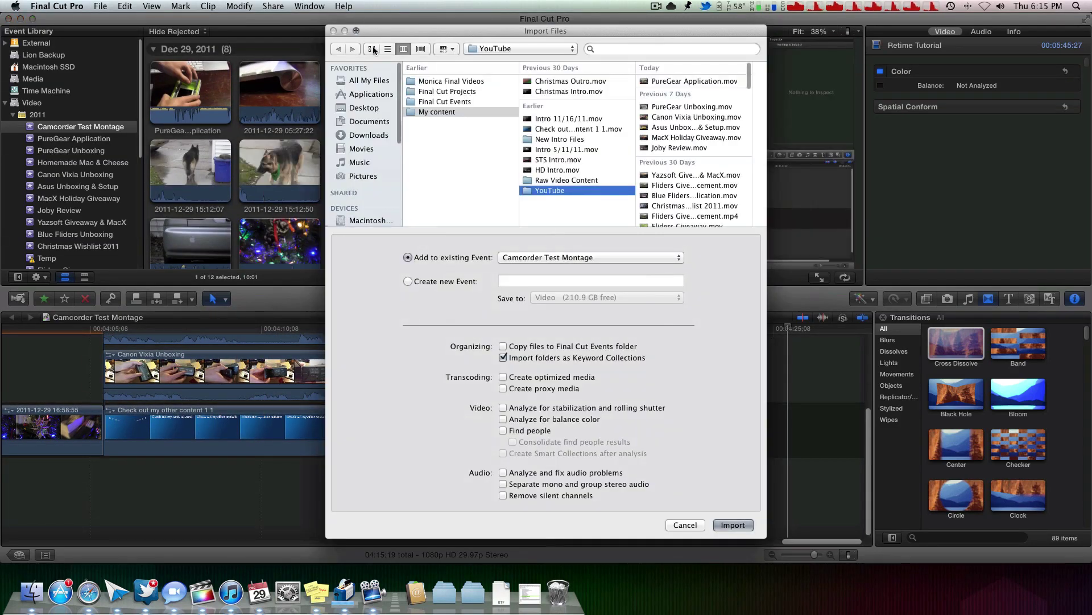
{"action": "left_click", "coordinate": [596, 181]}
{"action": "key", "text": "Right"}
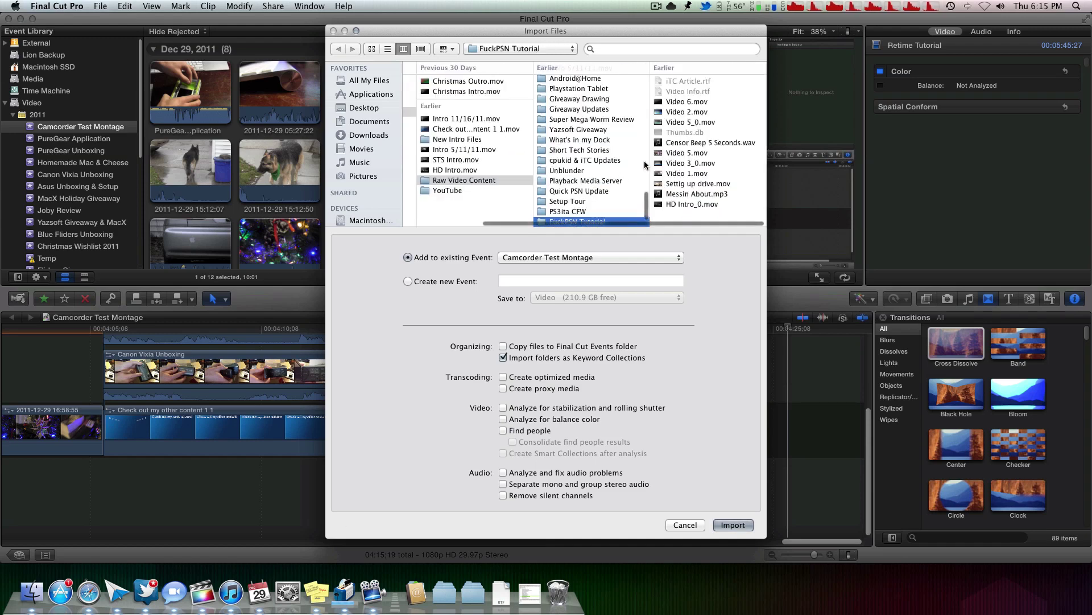
{"action": "left_click", "coordinate": [680, 194]}
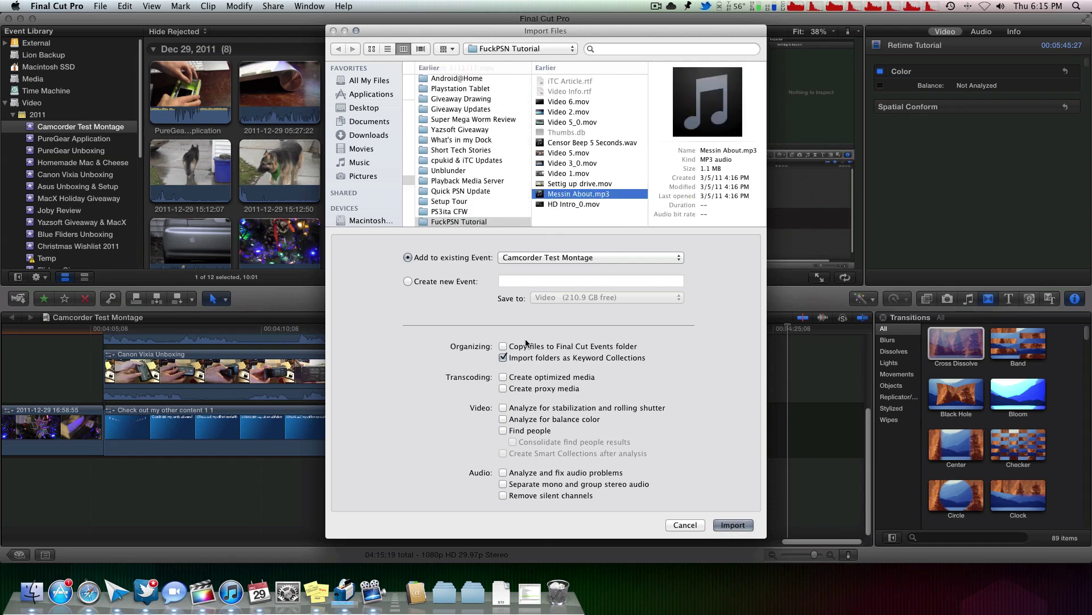
{"action": "key", "text": "Return"}
{"action": "key", "text": "q"}
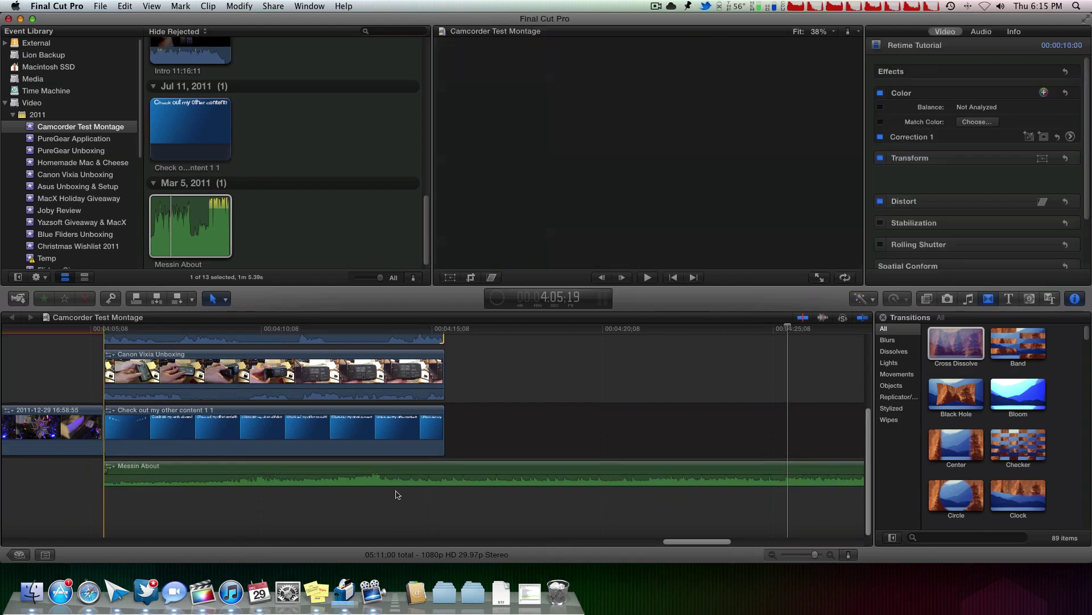
Cut the Messin About track at the end card's end and delete the excess part
{"action": "key", "text": "super+b"}
{"action": "left_click", "coordinate": [483, 504]}
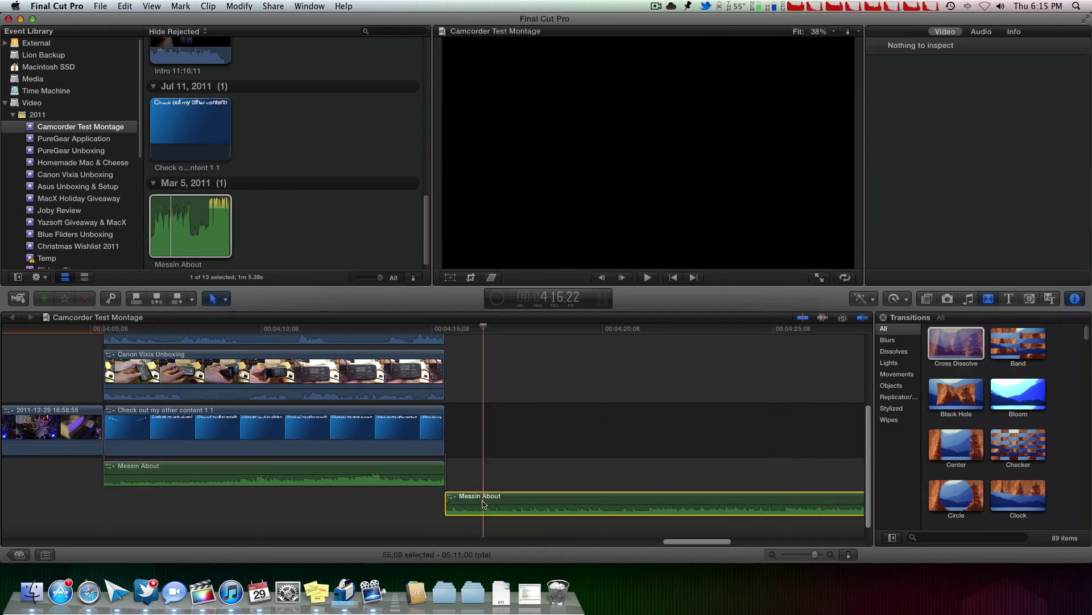
{"action": "key", "text": "Delete"}
Shrink the PureGear Application and Retime Tutorial previews with Transform and place the Retime Tutorial in the frame's lower right
{"action": "left_click", "coordinate": [289, 329]}
{"action": "left_click_drag", "start_coordinate": [289, 328], "coordinate": [264, 329]}
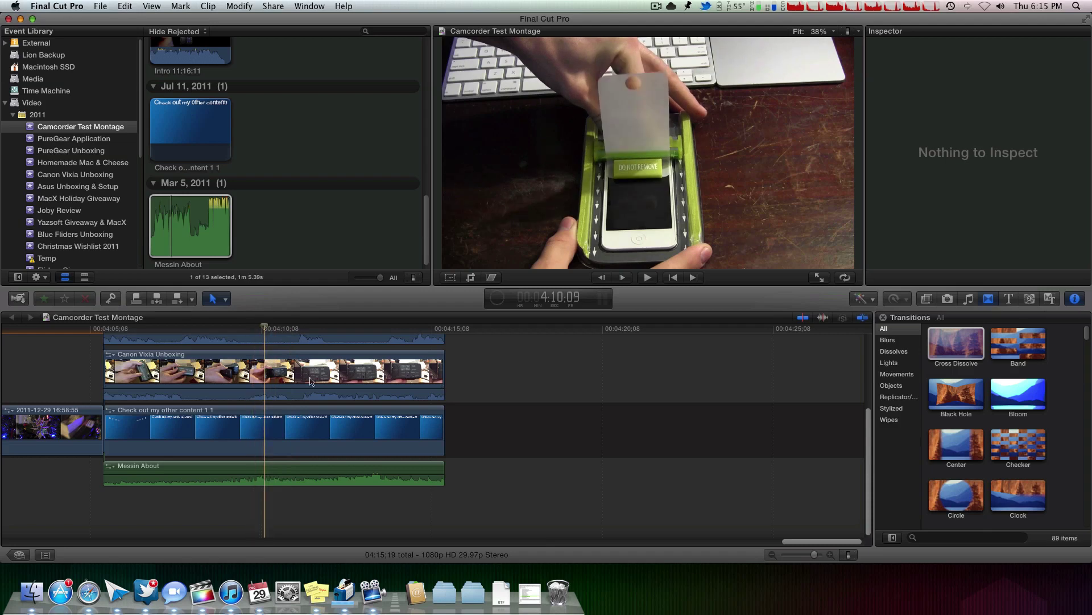
{"action": "left_click", "coordinate": [450, 278]}
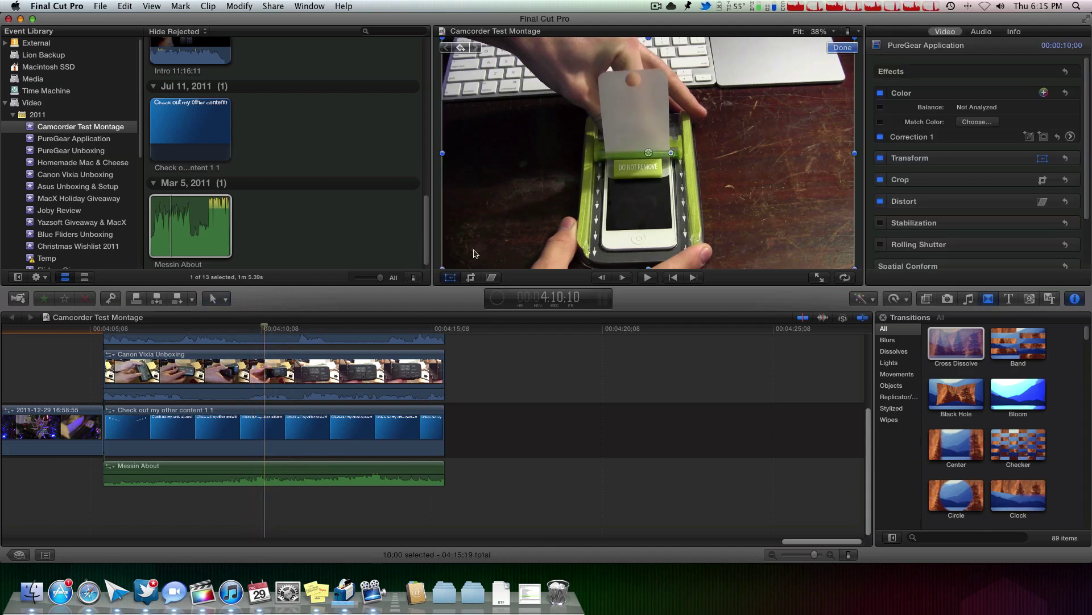
{"action": "left_click_drag", "start_coordinate": [462, 38], "coordinate": [529, 135]}
{"action": "left_click", "coordinate": [495, 108]}
{"action": "left_click_drag", "start_coordinate": [485, 98], "coordinate": [641, 188]}
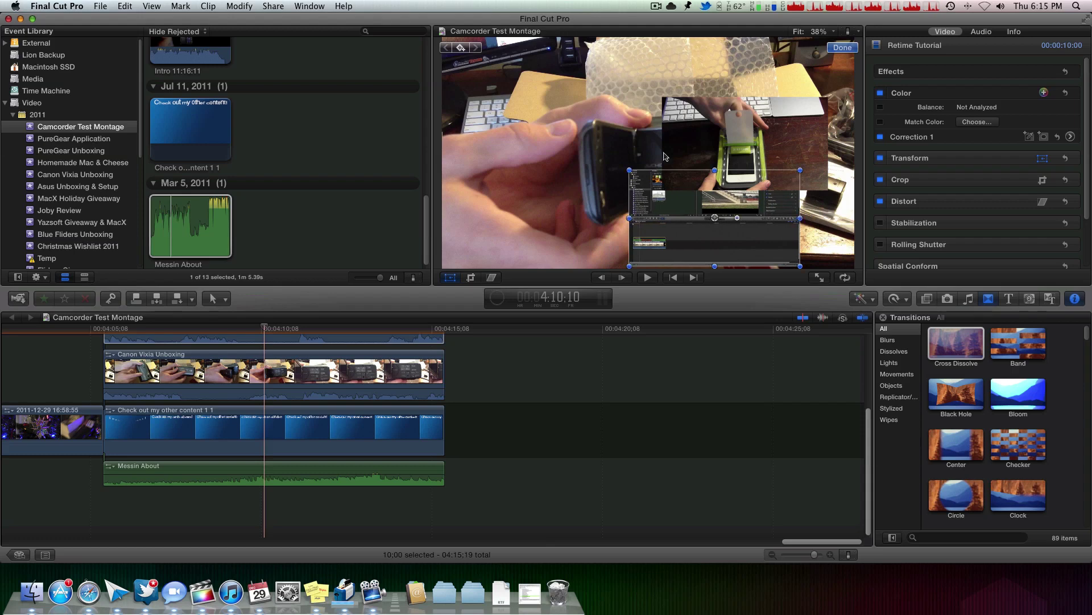
Move the PureGear Application preview to the frame's left side, then shrink the Canon Vixia Unboxing preview and place it upper right
{"action": "left_click_drag", "start_coordinate": [671, 141], "coordinate": [501, 124]}
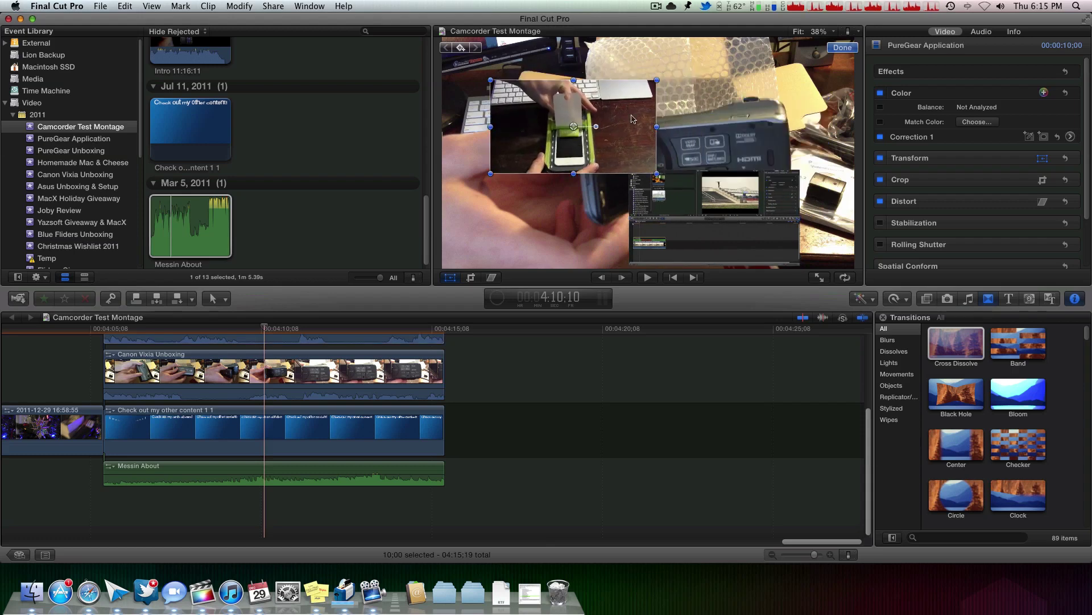
{"action": "left_click_drag", "start_coordinate": [632, 118], "coordinate": [580, 115]}
{"action": "left_click_drag", "start_coordinate": [668, 64], "coordinate": [848, 157]}
{"action": "left_click_drag", "start_coordinate": [660, 111], "coordinate": [712, 108]}
Reduce the Retime Tutorial preview to about the Canon Vixia preview's size and enlarge the PureGear Application preview to fill the left half
{"action": "left_click", "coordinate": [632, 174]}
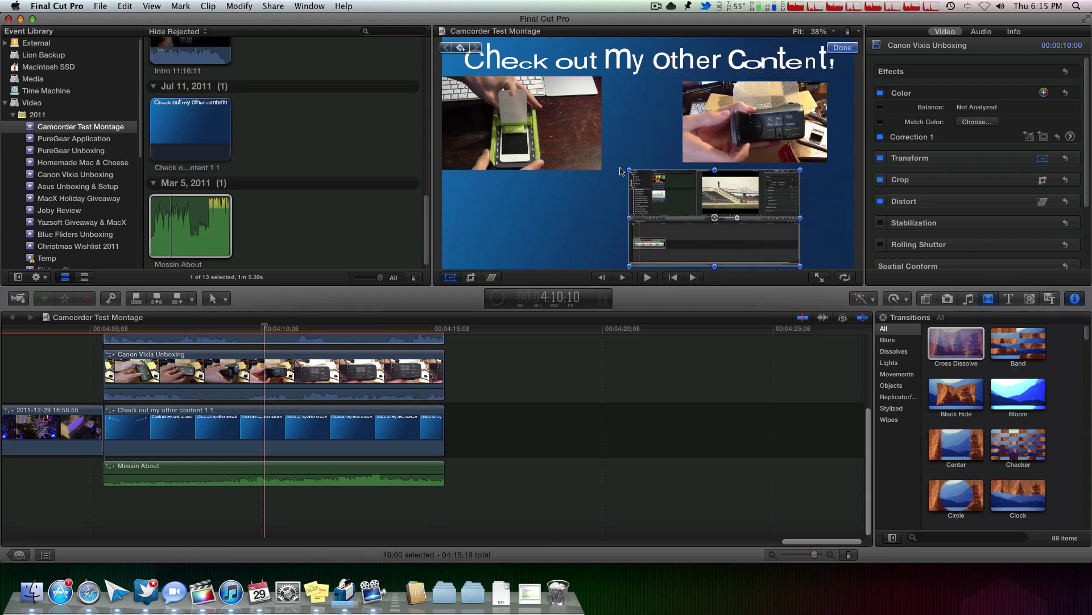
{"action": "left_click_drag", "start_coordinate": [627, 168], "coordinate": [678, 185]}
{"action": "left_click", "coordinate": [600, 169]}
{"action": "left_click_drag", "start_coordinate": [601, 170], "coordinate": [660, 236]}
{"action": "left_click_drag", "start_coordinate": [633, 201], "coordinate": [650, 200]}
Align the Canon Vixia Unboxing and Retime Tutorial previews as a matching stack on the frame's right, and check the layout at 4:12:04
{"action": "left_click", "coordinate": [715, 146]}
{"action": "left_click_drag", "start_coordinate": [715, 146], "coordinate": [724, 144]}
{"action": "left_click_drag", "start_coordinate": [719, 199], "coordinate": [733, 198]}
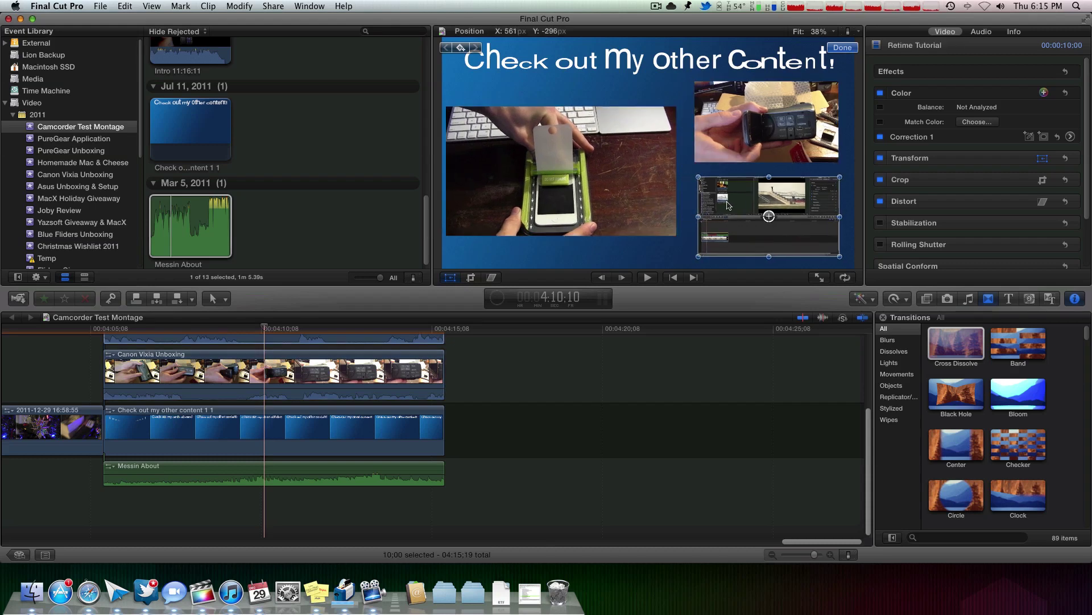
{"action": "left_click_drag", "start_coordinate": [698, 177], "coordinate": [695, 175]}
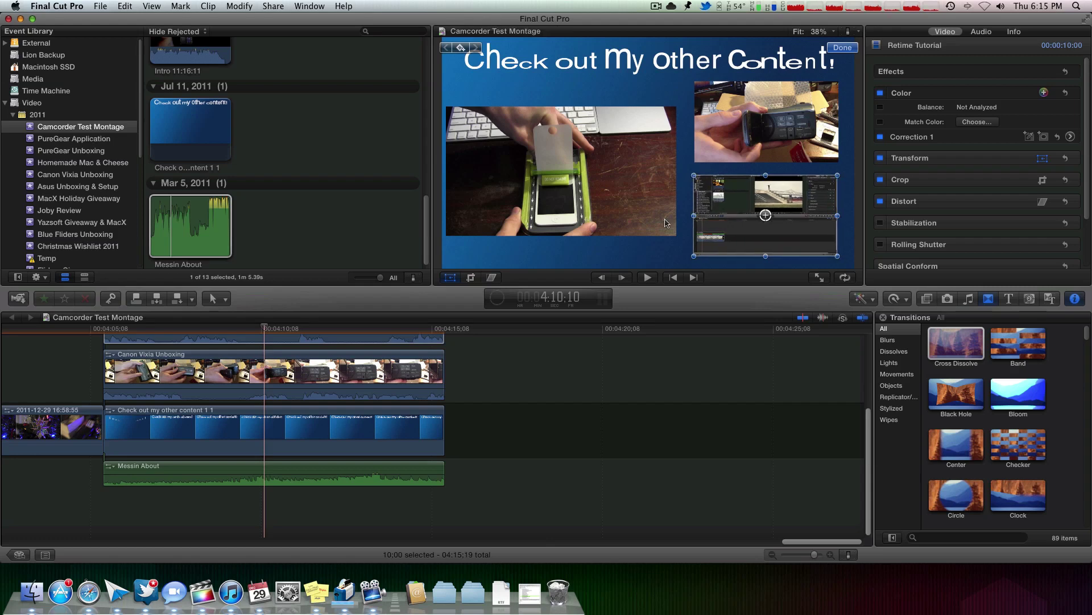
{"action": "left_click", "coordinate": [371, 329]}
{"action": "left_click", "coordinate": [374, 333]}
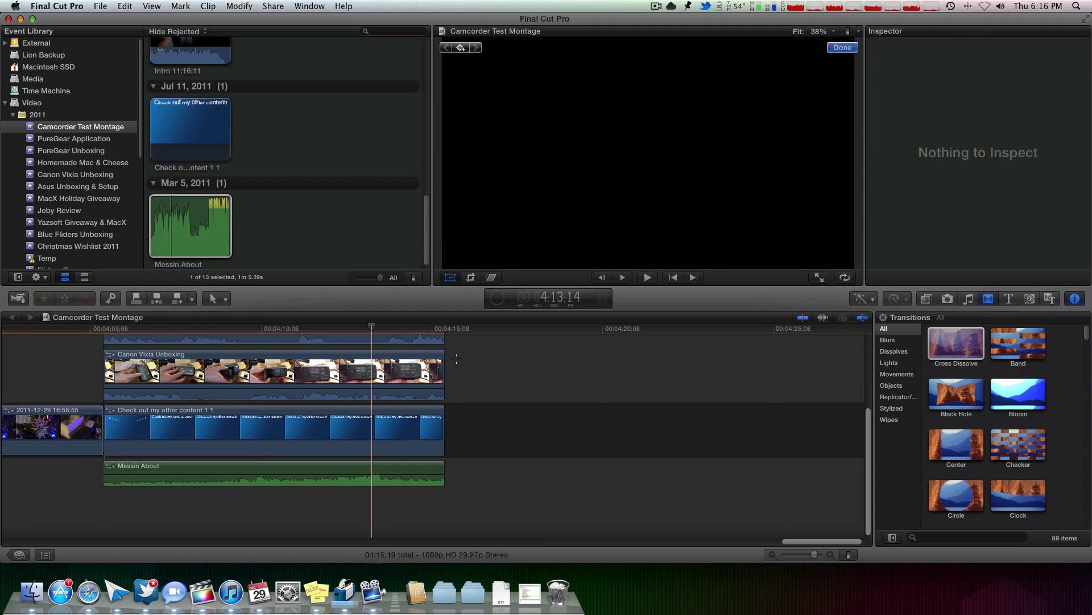
{"action": "left_click", "coordinate": [326, 335]}
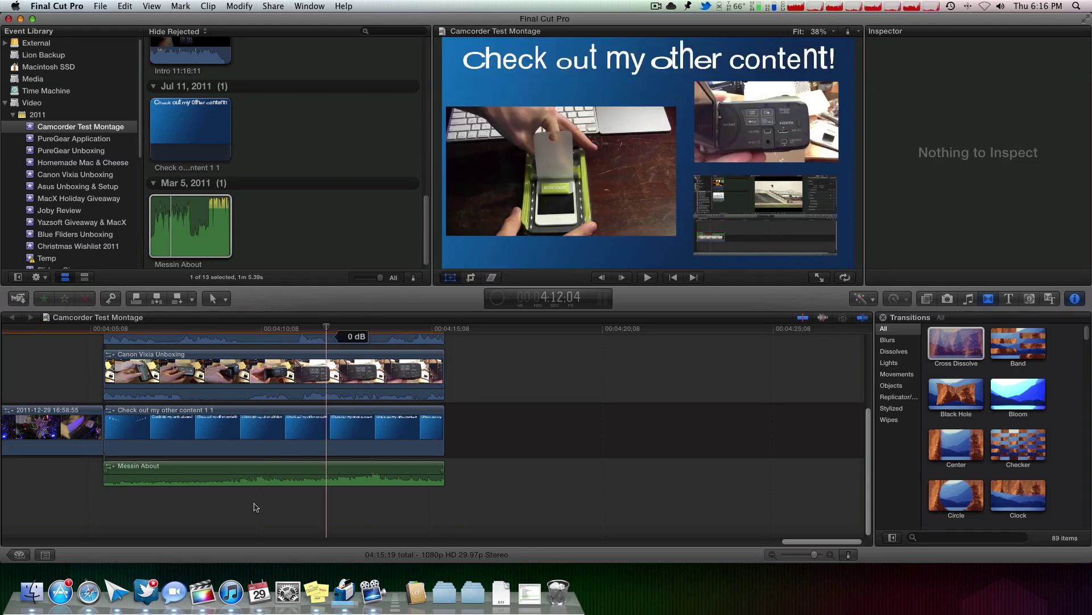
Set the volume of the end card's three preview clips to -96 dB, excluding the Messin About music, and play the result
{"action": "left_click_drag", "start_coordinate": [258, 516], "coordinate": [257, 385]}
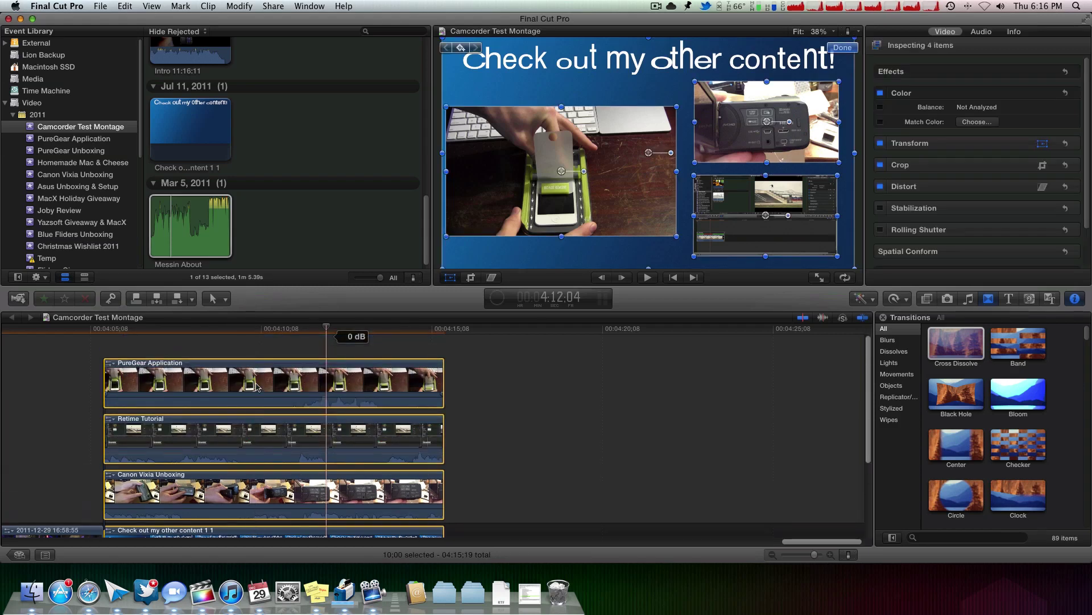
{"action": "scroll", "coordinate": [250, 389], "scroll_direction": "down", "scroll_amount": 3}
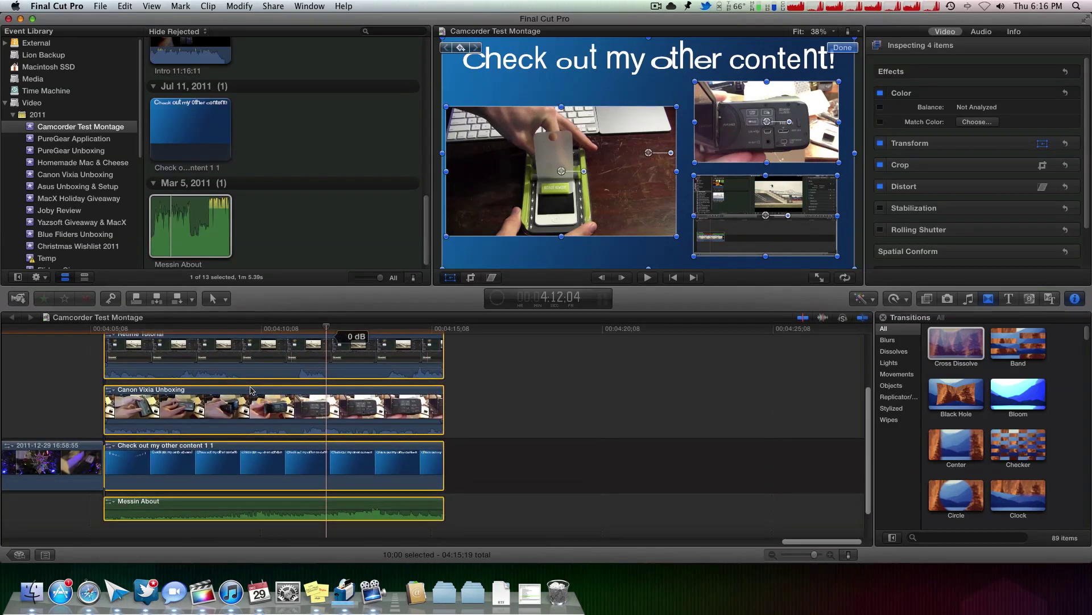
{"action": "left_click", "coordinate": [291, 503], "text": "super"}
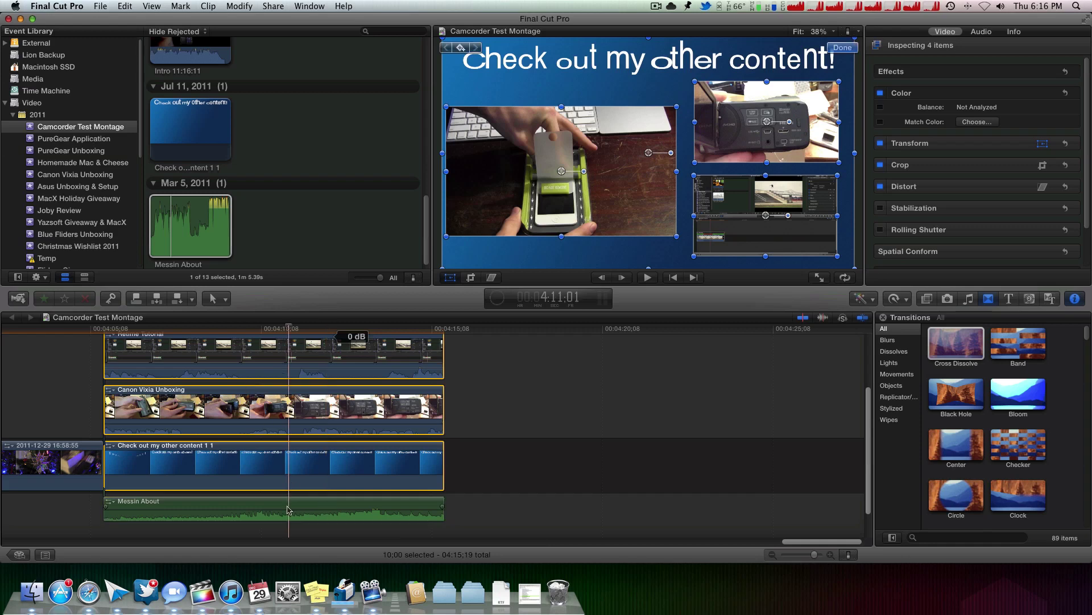
{"action": "left_click", "coordinate": [982, 32]}
{"action": "left_click_drag", "start_coordinate": [973, 110], "coordinate": [931, 112]}
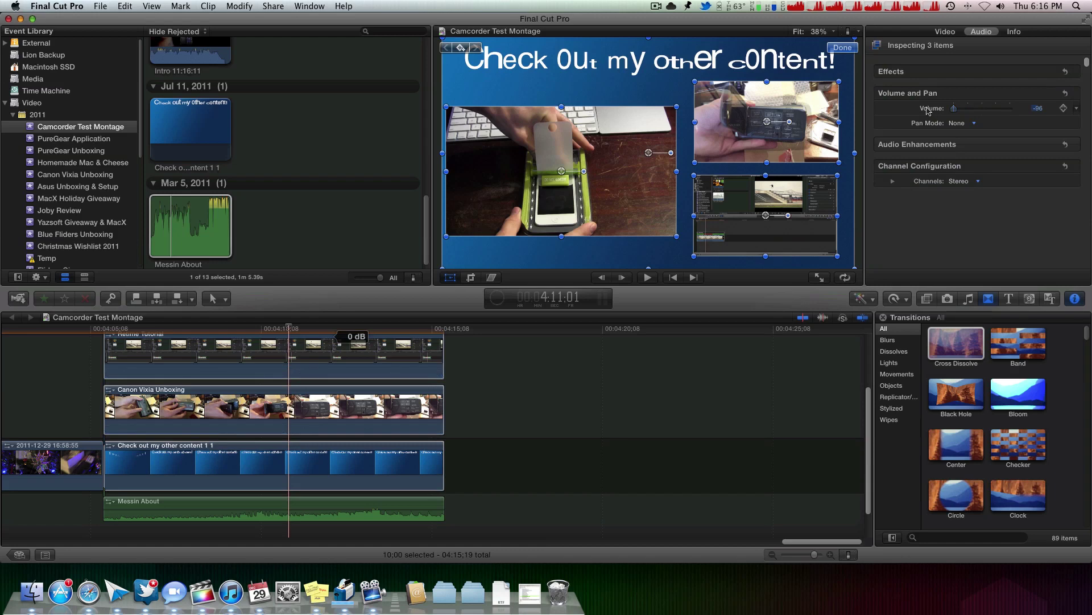
{"action": "left_click", "coordinate": [271, 335]}
{"action": "key", "text": "space"}
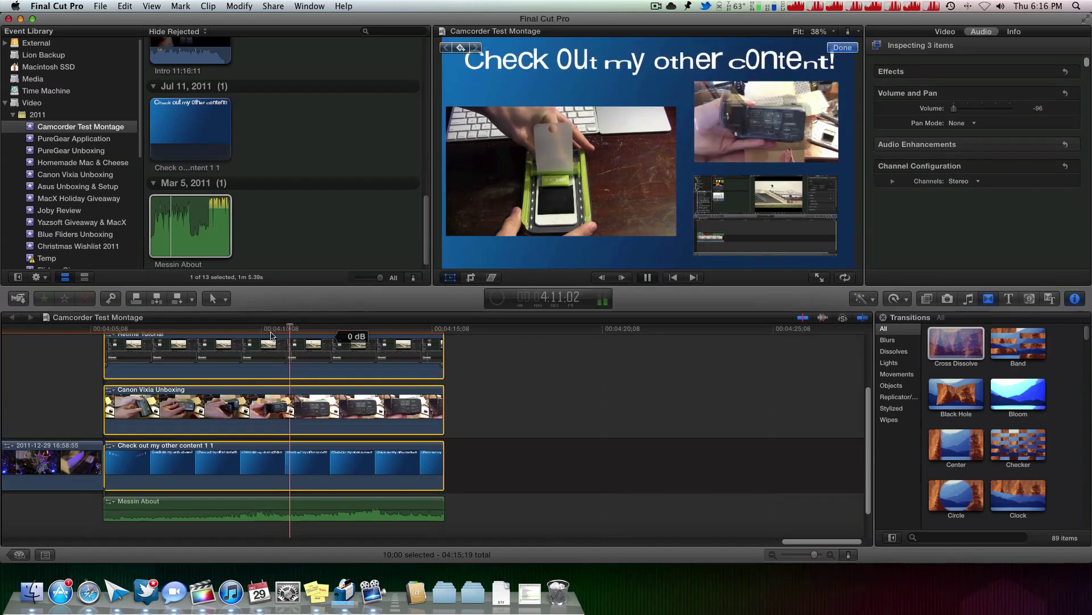
{"action": "key", "text": "space"}
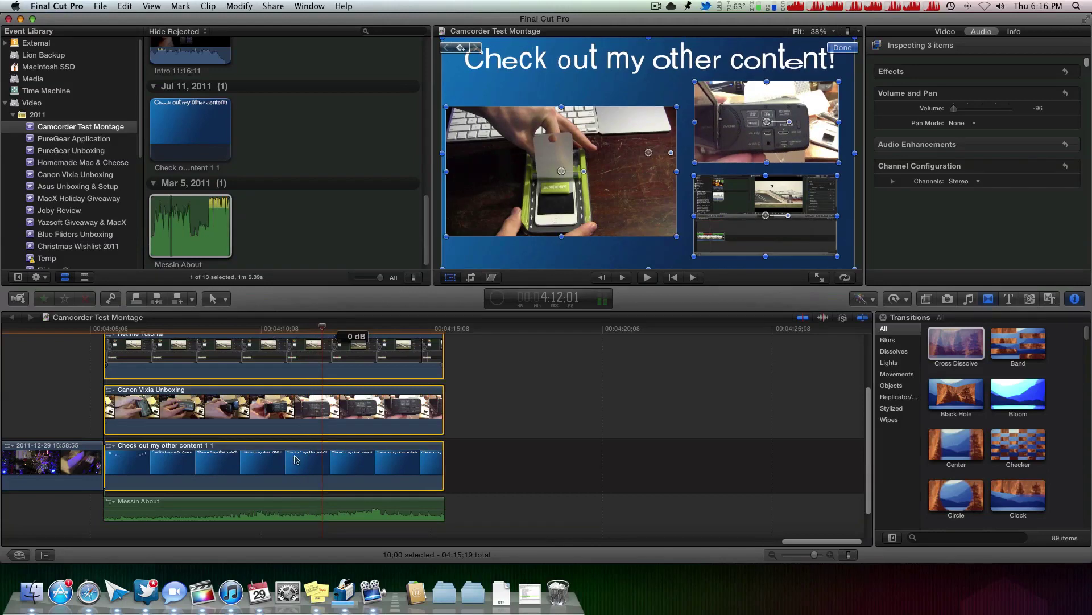
Combine the end card, previews and music into a compound clip and add short opacity fades at its start and end
{"action": "left_click", "coordinate": [277, 507]}
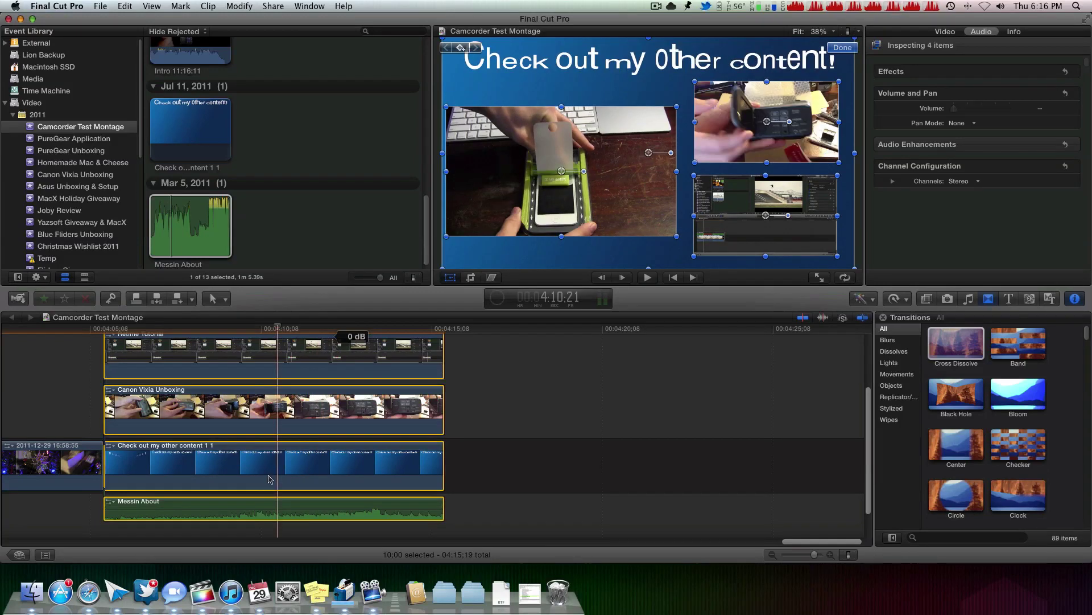
{"action": "key", "text": "alt+g"}
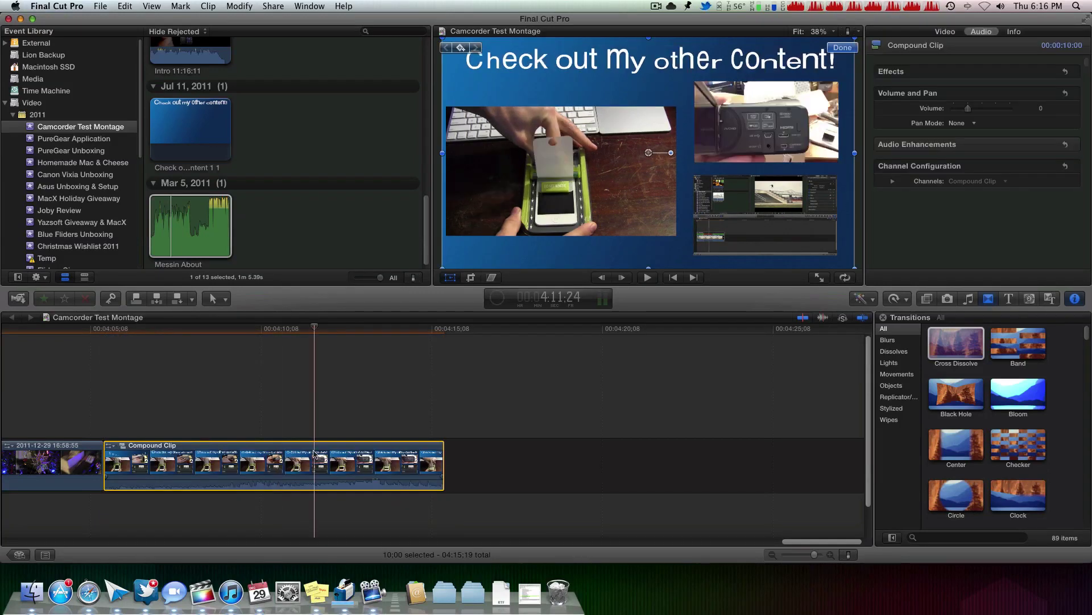
{"action": "key", "text": "ctrl+v"}
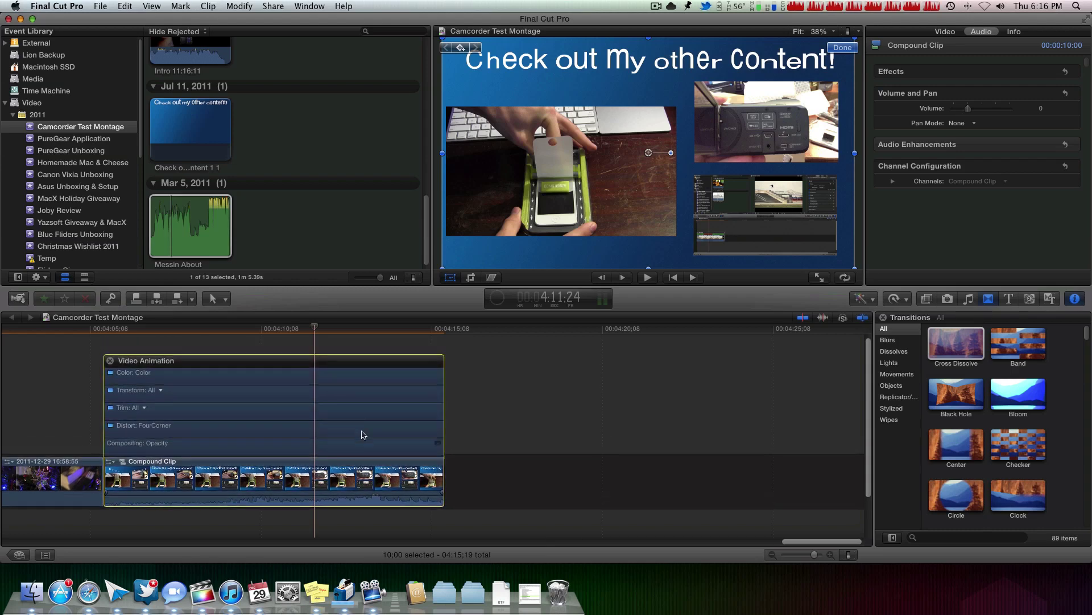
{"action": "left_click", "coordinate": [438, 445]}
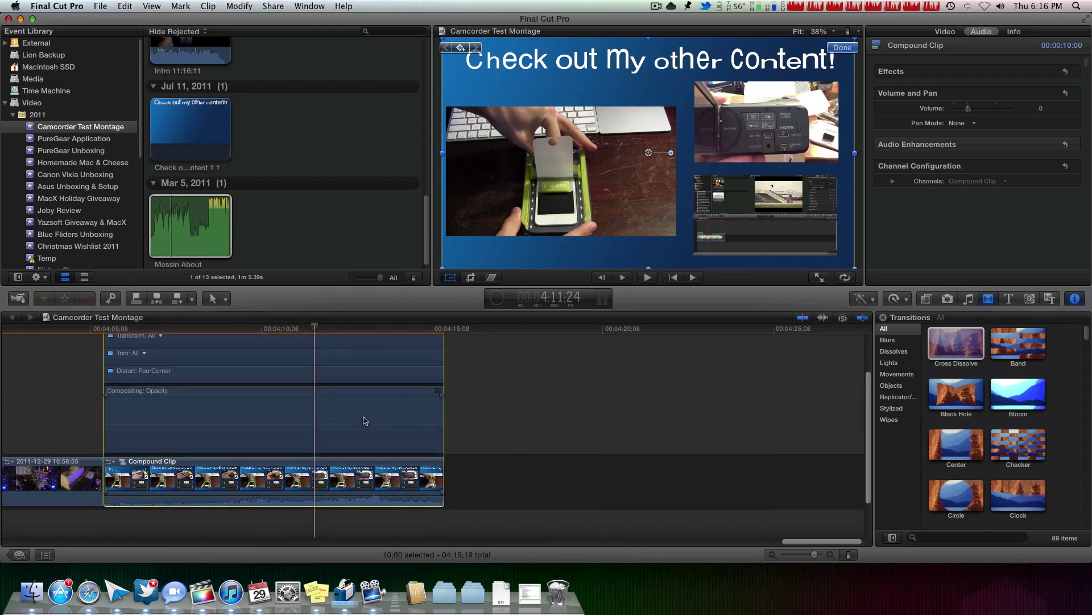
{"action": "left_click_drag", "start_coordinate": [100, 400], "coordinate": [125, 401]}
{"action": "left_click_drag", "start_coordinate": [441, 401], "coordinate": [418, 400]}
{"action": "left_click", "coordinate": [162, 485]}
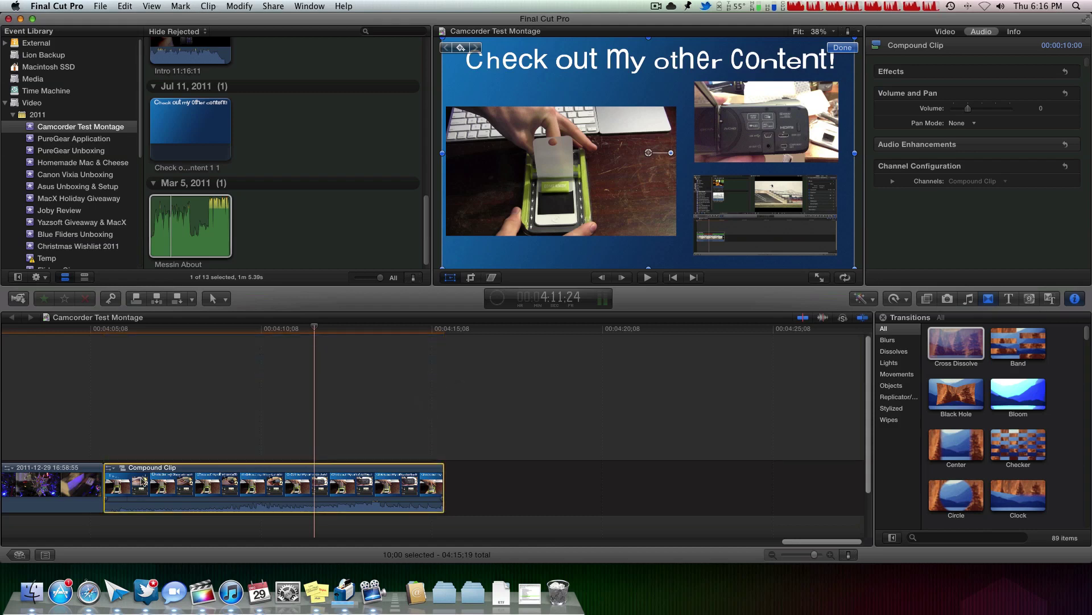
Add short audio fades at the start and end of the compound clip
{"action": "left_click", "coordinate": [141, 481]}
{"action": "left_click_drag", "start_coordinate": [107, 499], "coordinate": [110, 497]}
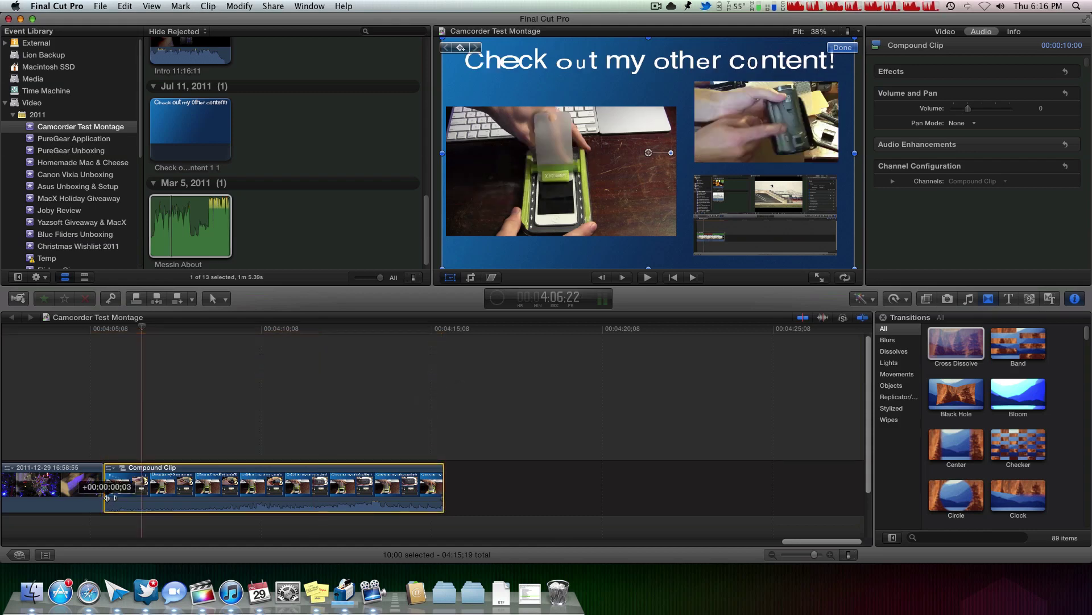
{"action": "left_click_drag", "start_coordinate": [117, 497], "coordinate": [126, 497]}
{"action": "left_click_drag", "start_coordinate": [443, 499], "coordinate": [425, 499]}
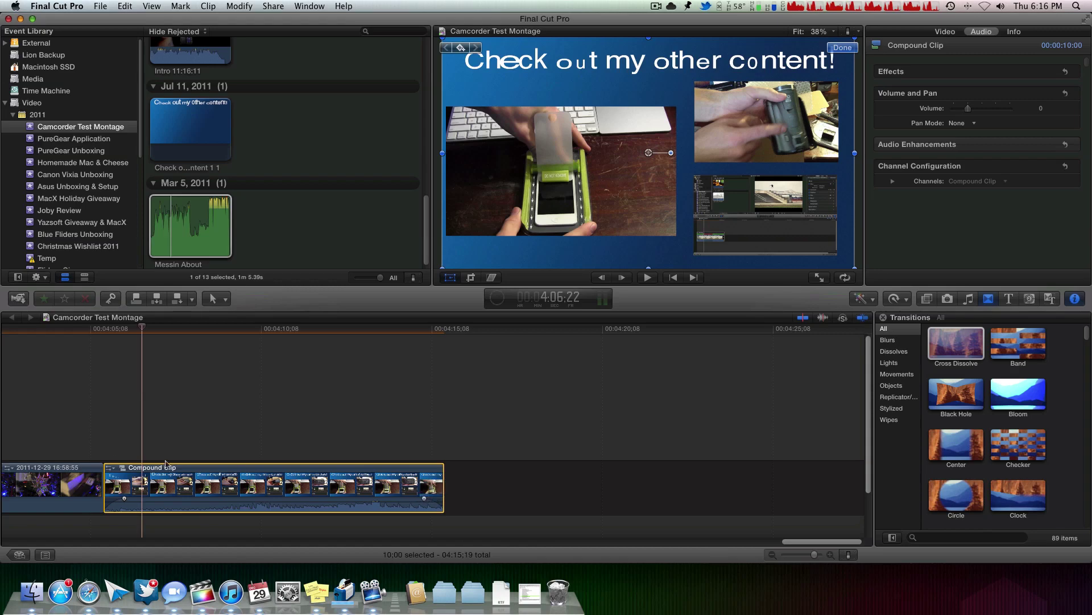
{"action": "left_click", "coordinate": [57, 436]}
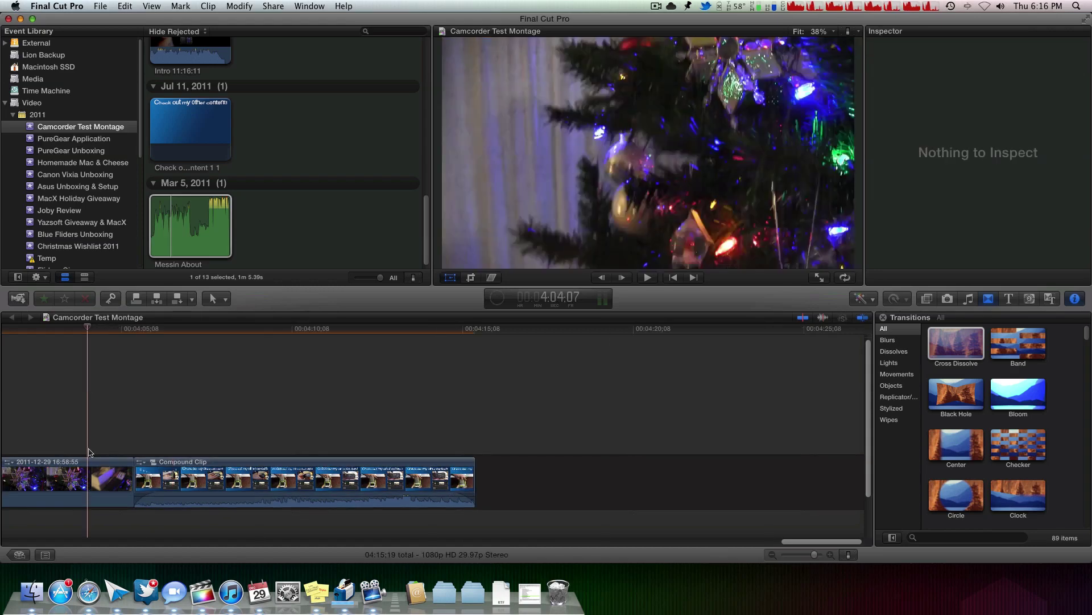
{"action": "key", "text": "space"}
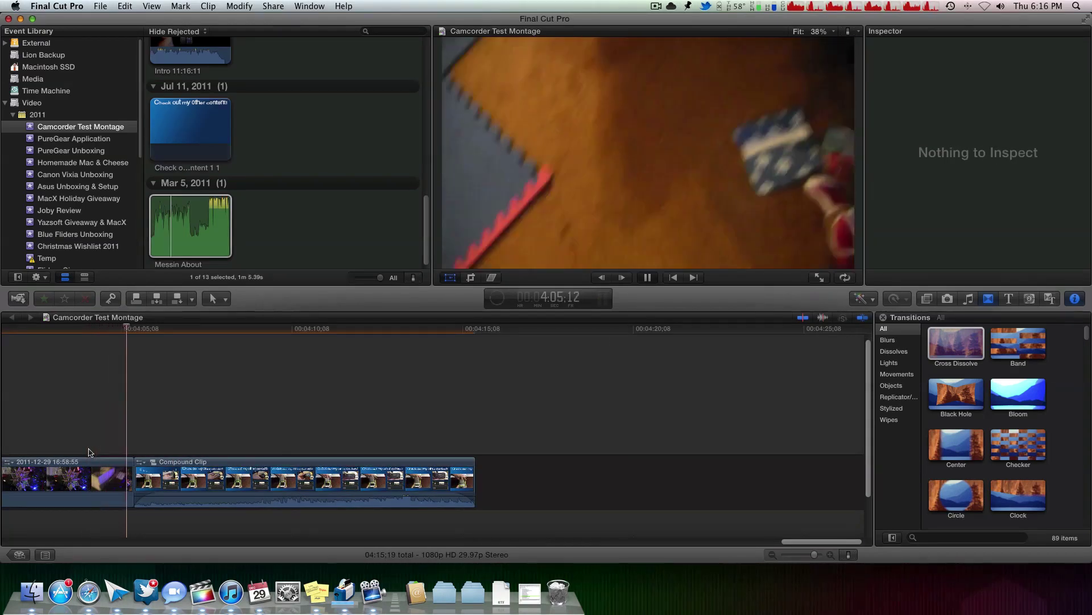
{"action": "left_click", "coordinate": [77, 439]}
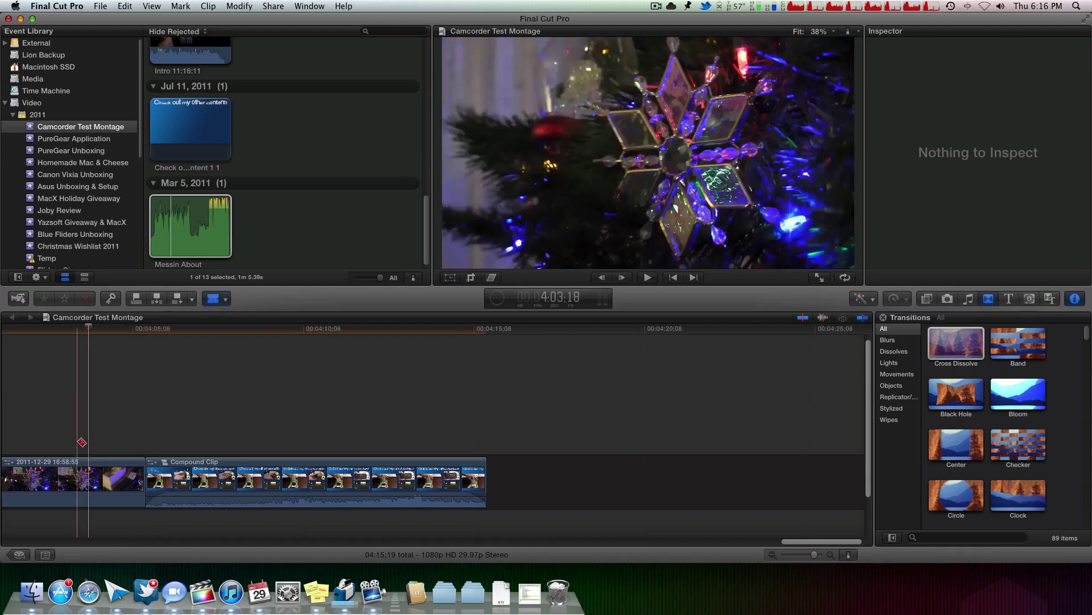
{"action": "left_click", "coordinate": [113, 472]}
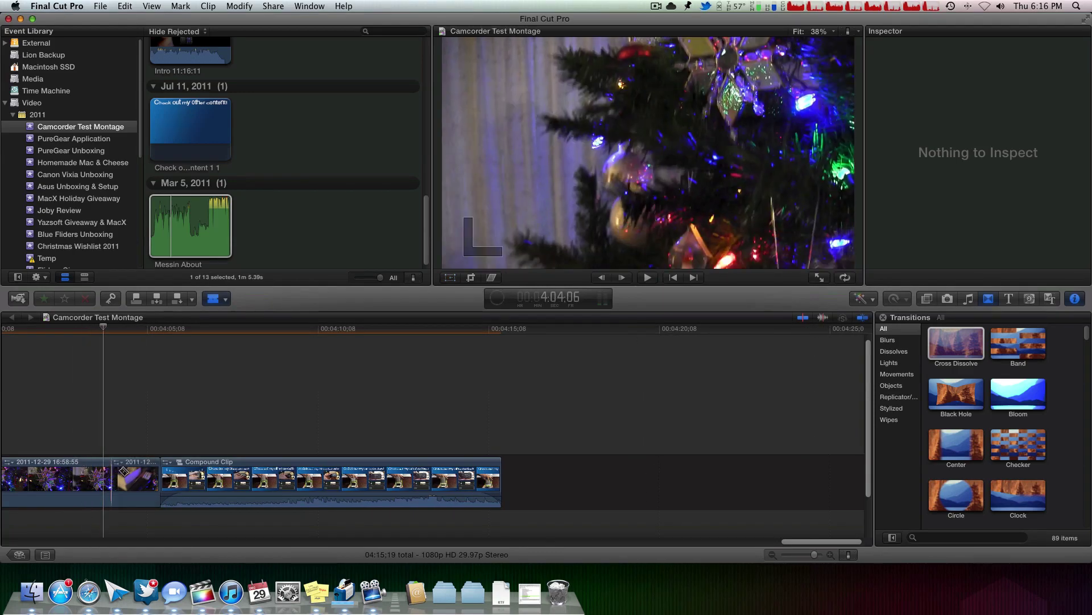
{"action": "key", "text": "a"}
{"action": "left_click", "coordinate": [120, 473]}
{"action": "key", "text": "Delete"}
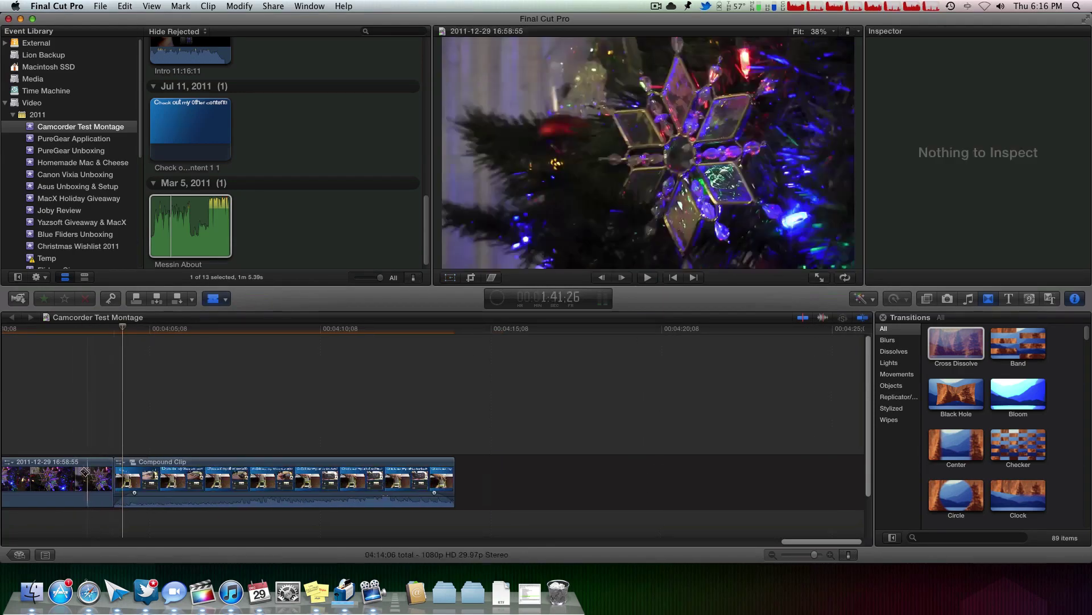
{"action": "scroll", "coordinate": [91, 475], "scroll_direction": "left", "scroll_amount": 2}
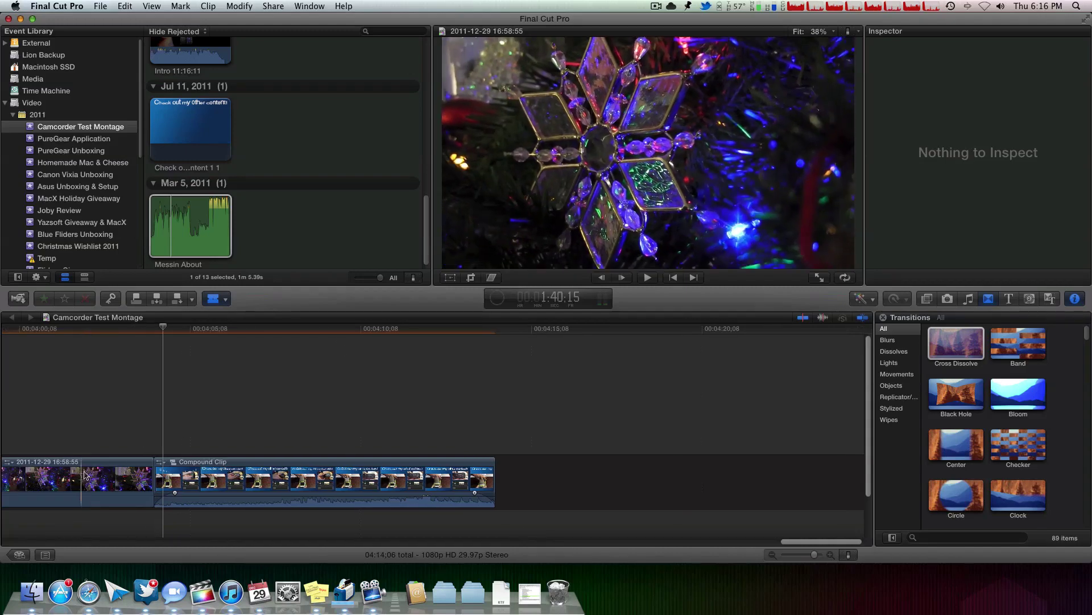
{"action": "left_click", "coordinate": [123, 472]}
{"action": "key", "text": "a"}
{"action": "left_click", "coordinate": [137, 475]}
{"action": "key", "text": "ctrl+v"}
{"action": "left_click", "coordinate": [151, 444]}
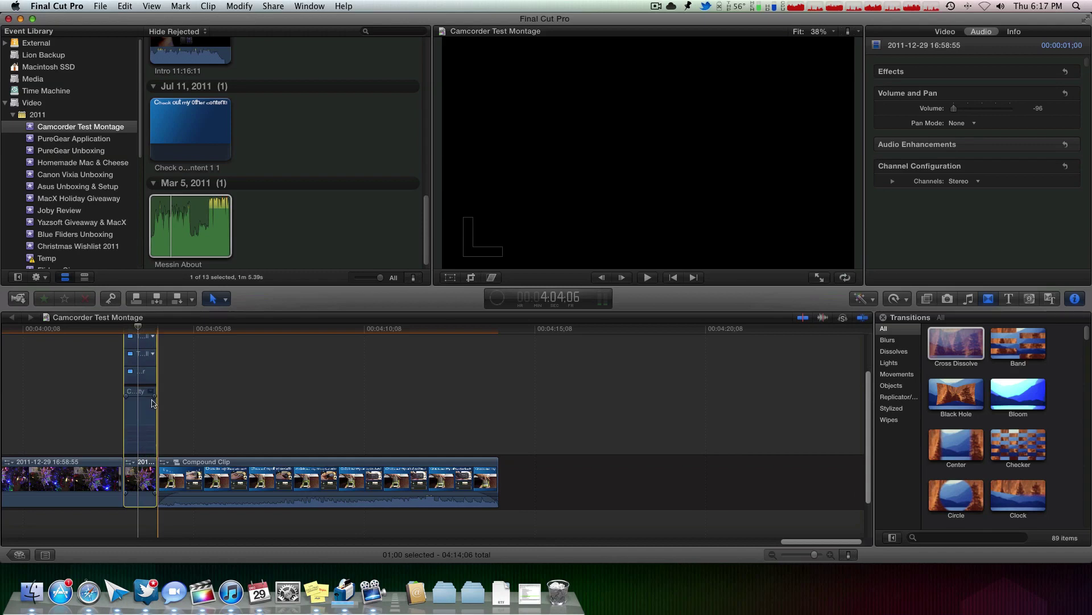
{"action": "left_click", "coordinate": [117, 395]}
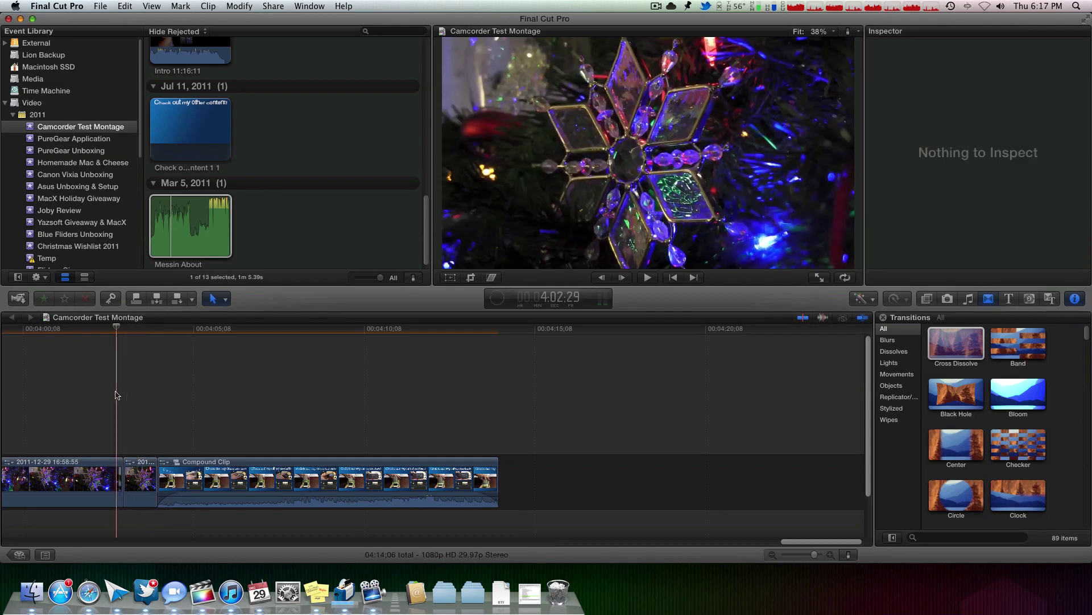
{"action": "key", "text": "space"}
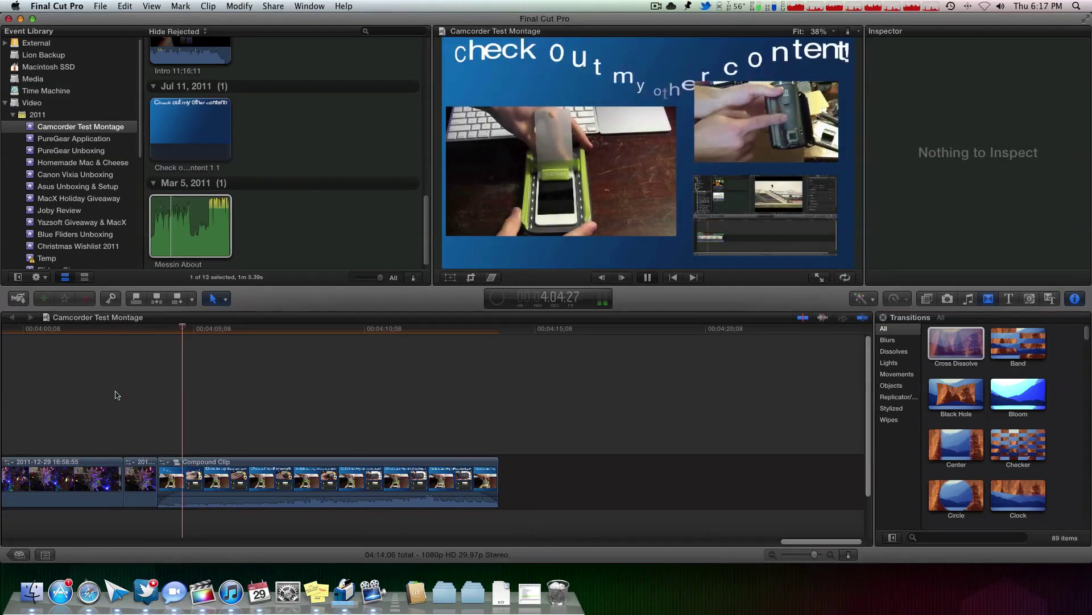
{"action": "key", "text": "space"}
Import Merry Go Slower.mp3 and Midday Dance.mp3 from the Finder's Camera Montage folder into the Camcorder Test Montage event, then close the folder
{"action": "scroll", "coordinate": [115, 402], "scroll_direction": "down", "scroll_amount": 2}
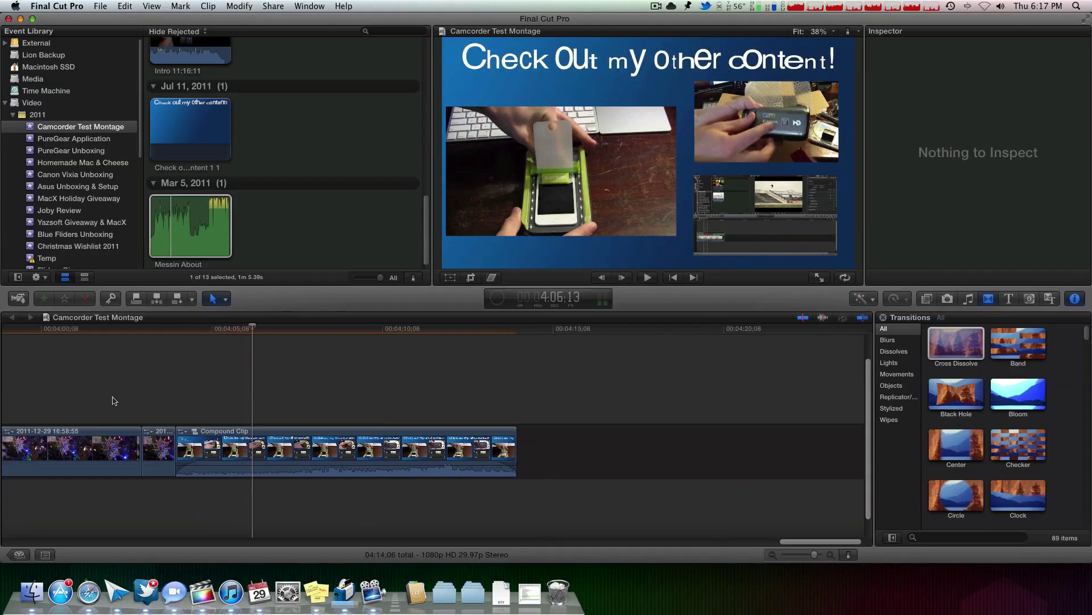
{"action": "scroll", "coordinate": [56, 375], "scroll_direction": "left", "scroll_amount": 5}
{"action": "left_click", "coordinate": [32, 592]}
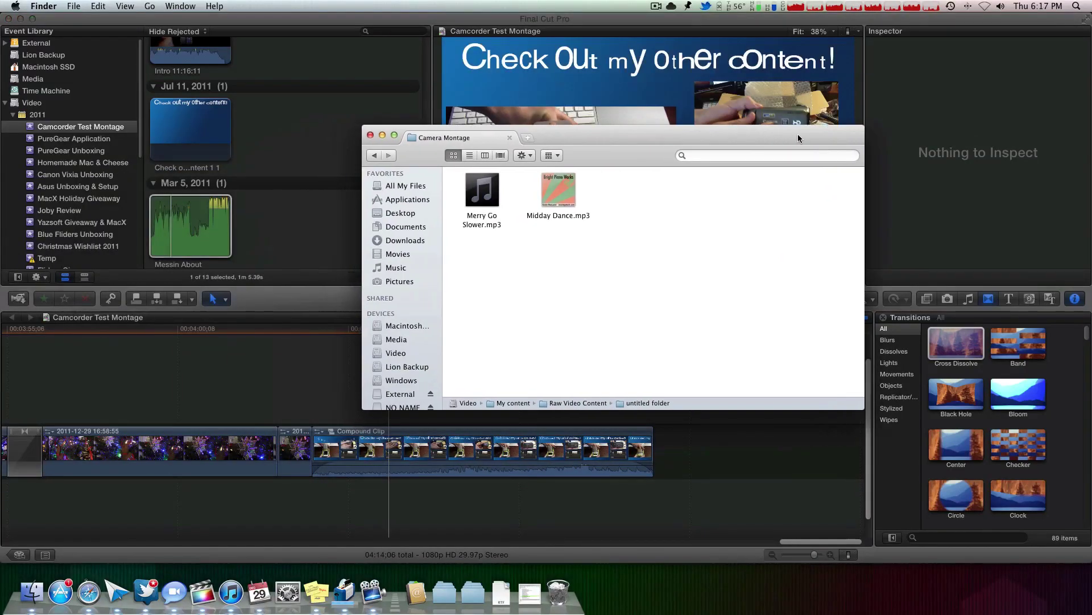
{"action": "left_click_drag", "start_coordinate": [685, 211], "coordinate": [467, 171]}
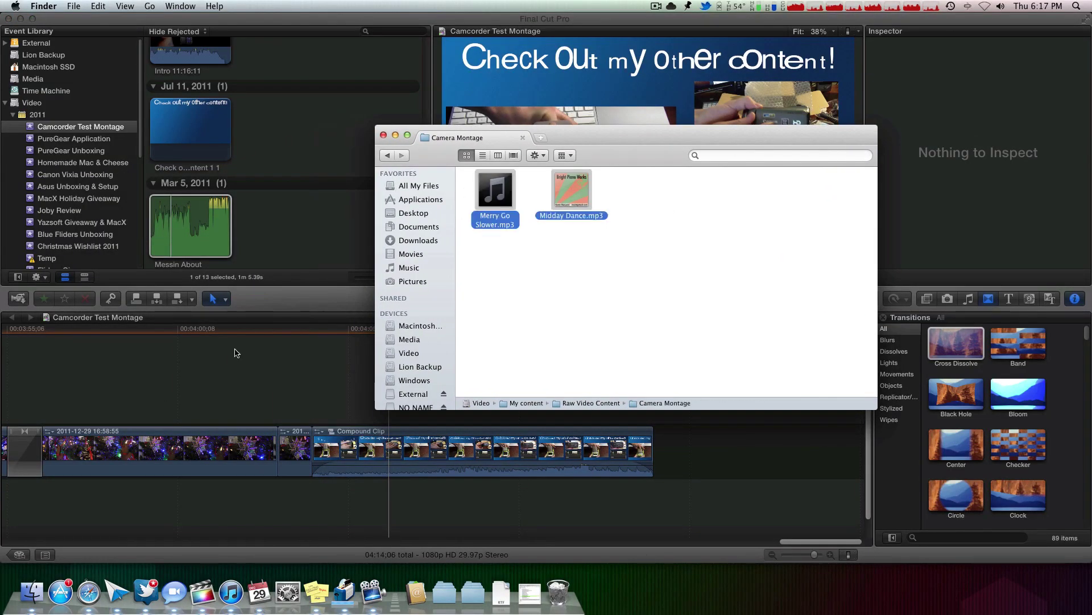
{"action": "left_click_drag", "start_coordinate": [580, 197], "coordinate": [107, 127]}
{"action": "left_click", "coordinate": [660, 175]}
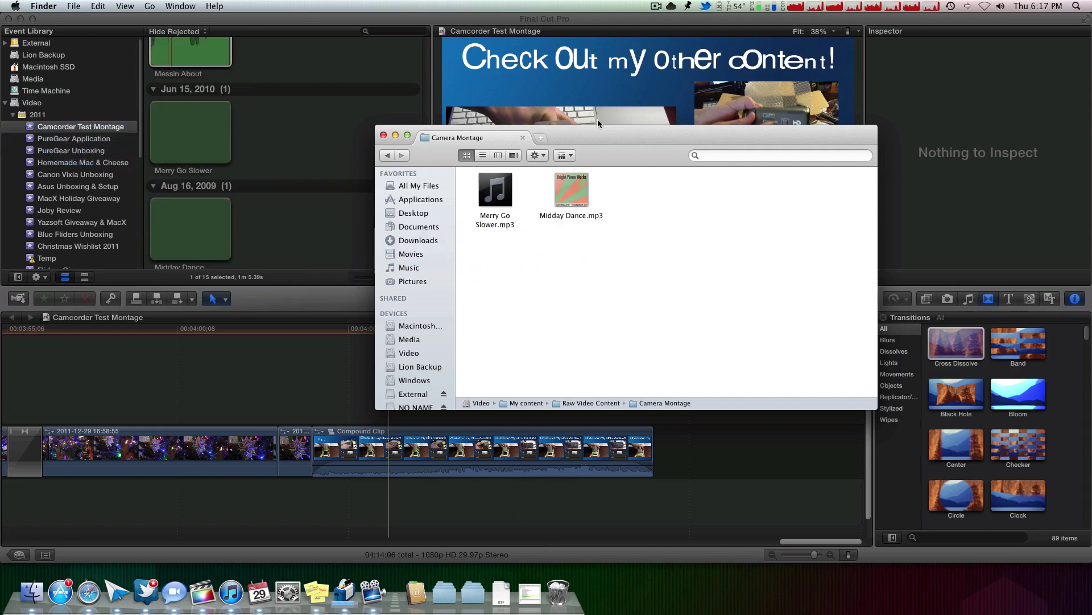
{"action": "key", "text": "super+w"}
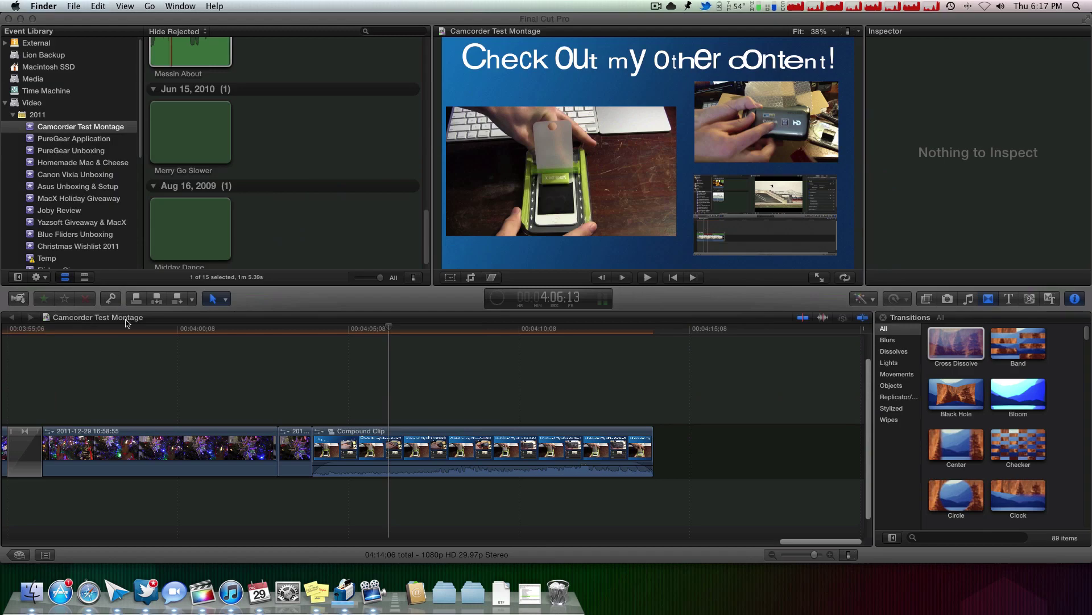
Attach the Merry Go Slower song below the montage so that it starts right after the intro clip
{"action": "left_click", "coordinate": [164, 121]}
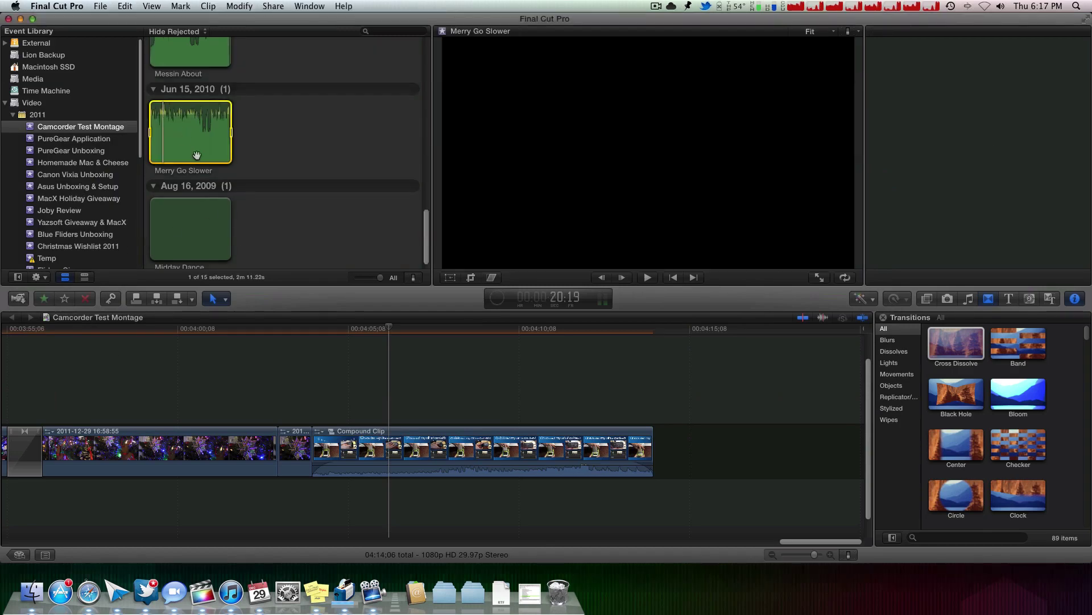
{"action": "key", "text": "shift+z"}
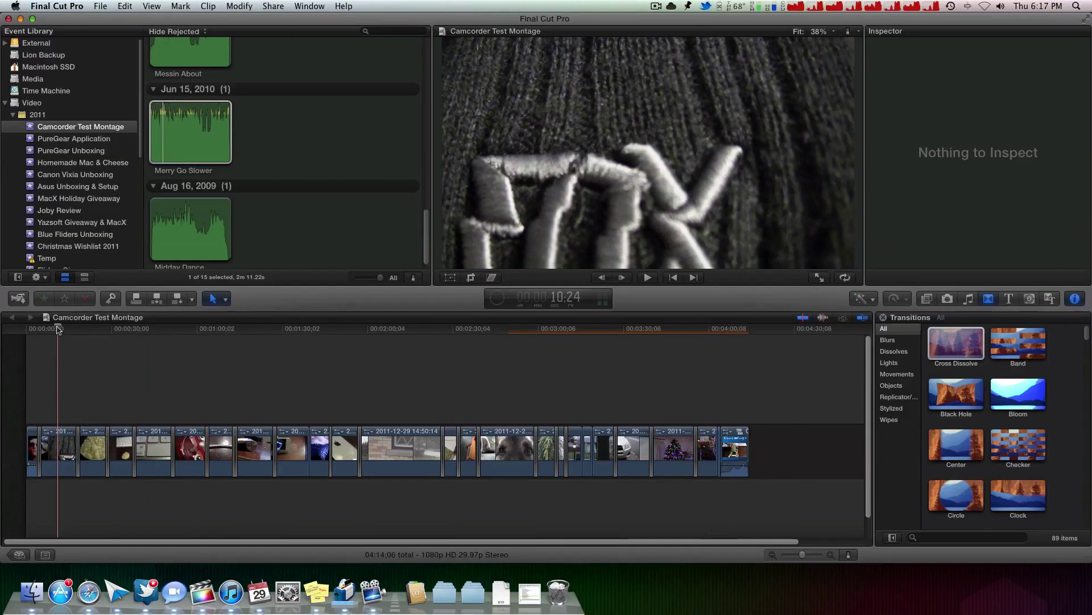
{"action": "key", "text": "super+equal"}
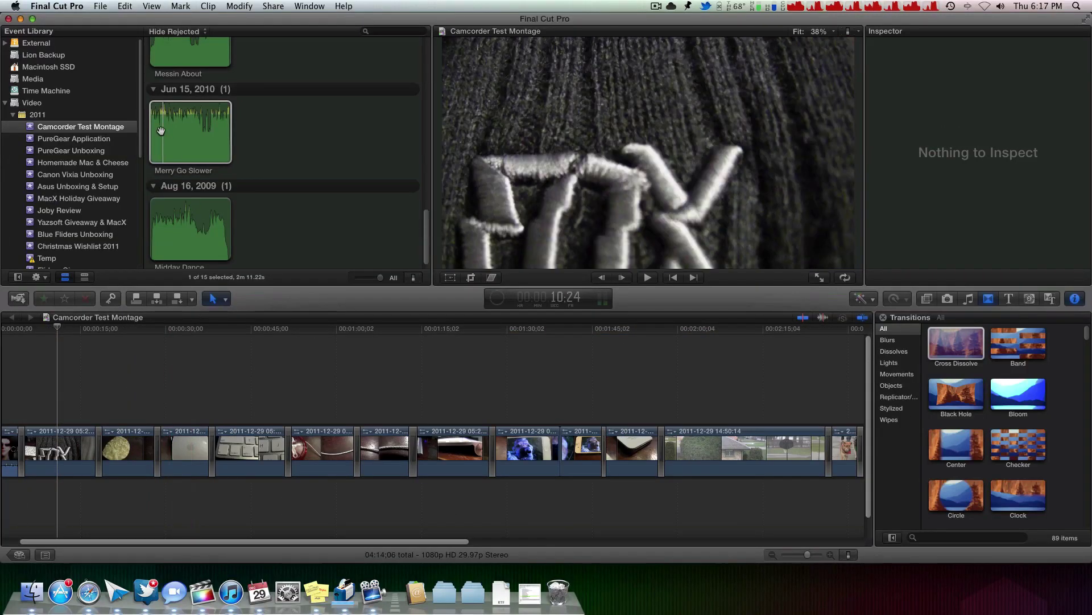
{"action": "left_click", "coordinate": [161, 131]}
{"action": "left_click", "coordinate": [200, 359]}
{"action": "scroll", "coordinate": [211, 357], "scroll_direction": "left", "scroll_amount": 2}
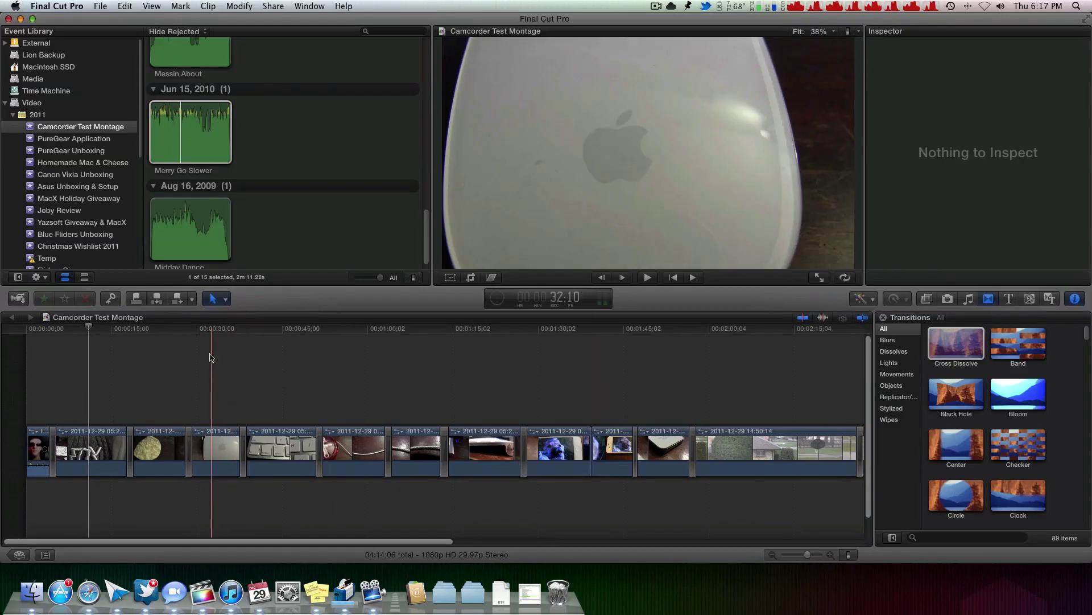
{"action": "left_click_drag", "start_coordinate": [181, 131], "coordinate": [228, 390]}
{"action": "left_click_drag", "start_coordinate": [90, 520], "coordinate": [45, 514]}
Play the montage opening with Merry Go Slower and slightly adjust the start of the song
{"action": "key", "text": "space"}
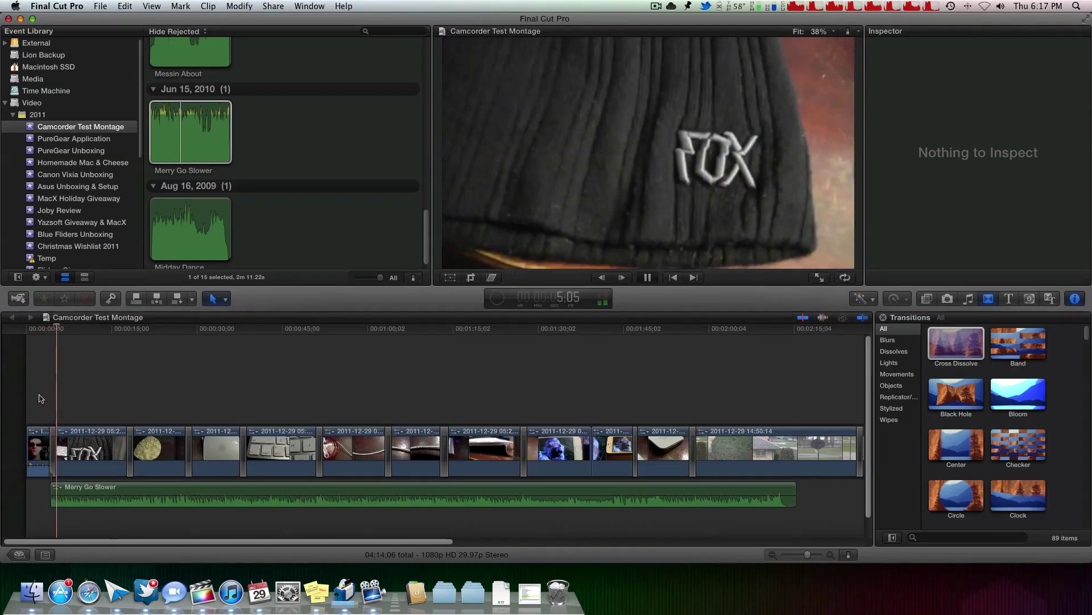
{"action": "key", "text": "space"}
{"action": "mouse_move", "coordinate": [54, 492]}
{"action": "left_mouse_down"}
{"action": "mouse_move", "coordinate": [68, 491]}
{"action": "mouse_move", "coordinate": [56, 491]}
{"action": "left_mouse_up"}
{"action": "key", "text": "space"}
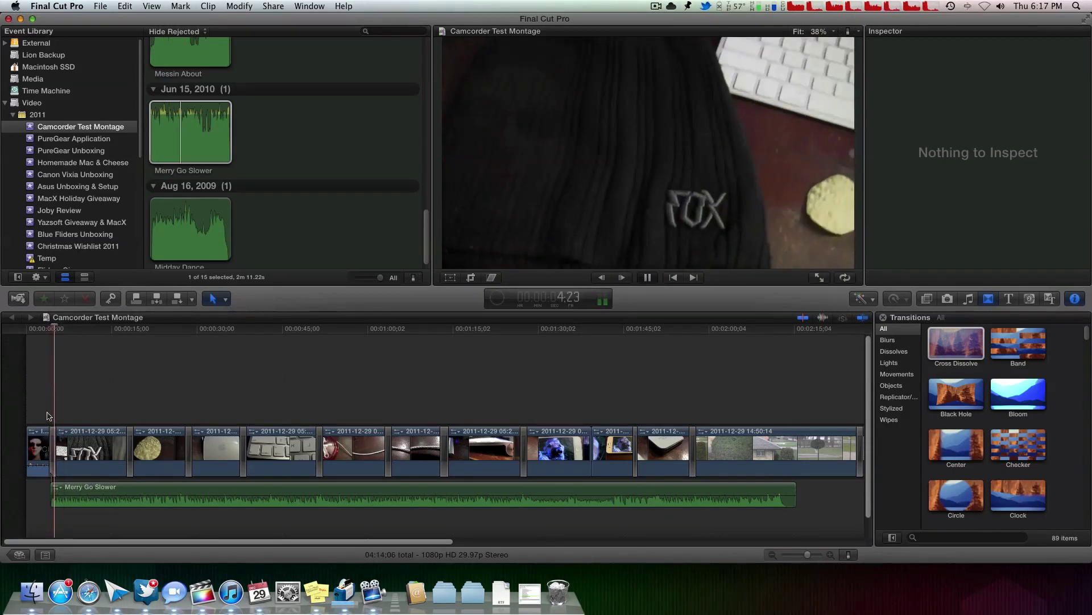
{"action": "scroll", "coordinate": [273, 407], "scroll_direction": "right", "scroll_amount": 10}
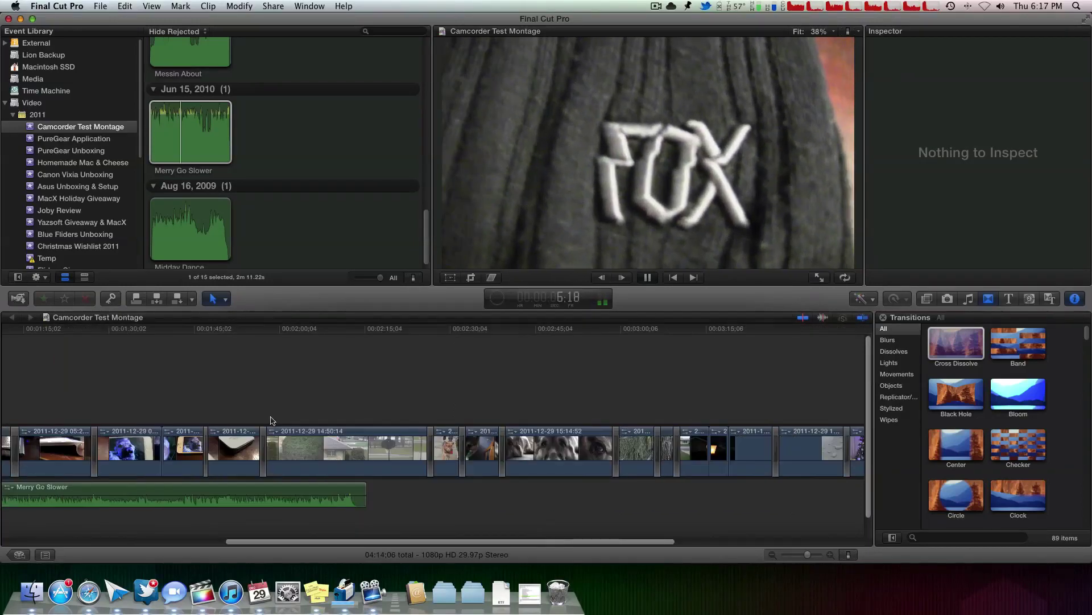
{"action": "key", "text": "space"}
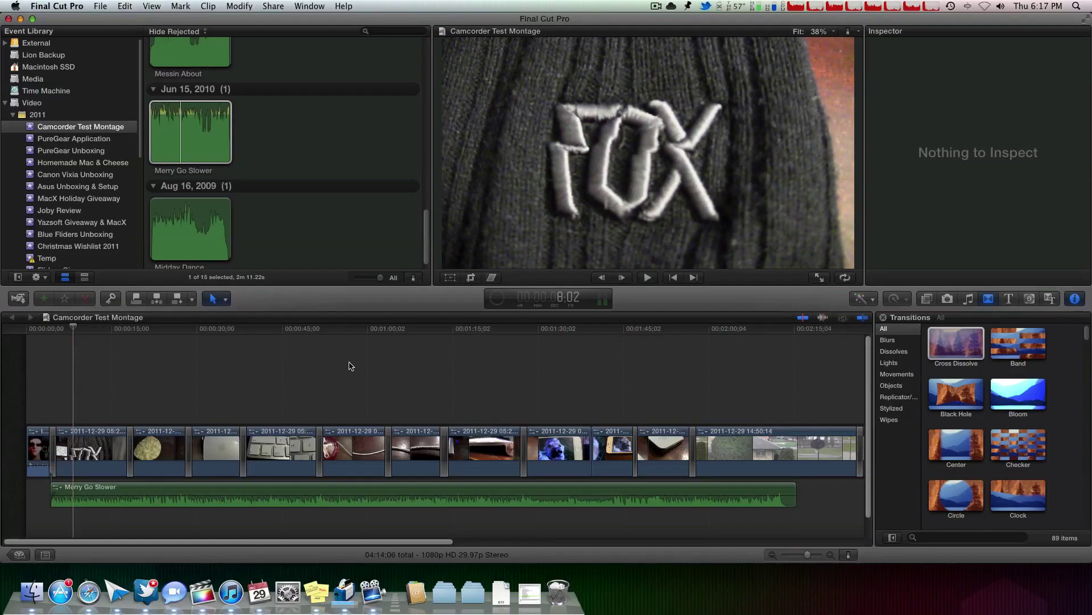
Add the Midday Dance song directly after the end of Merry Go Slower and play the change between them
{"action": "scroll", "coordinate": [415, 383], "scroll_direction": "right", "scroll_amount": 10}
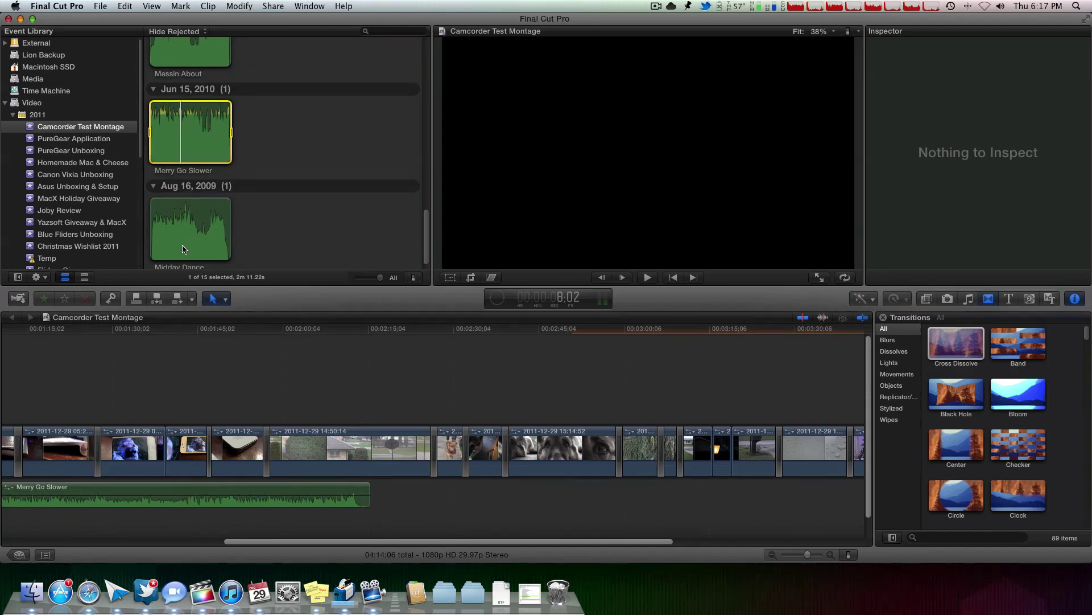
{"action": "left_click_drag", "start_coordinate": [183, 249], "coordinate": [374, 500]}
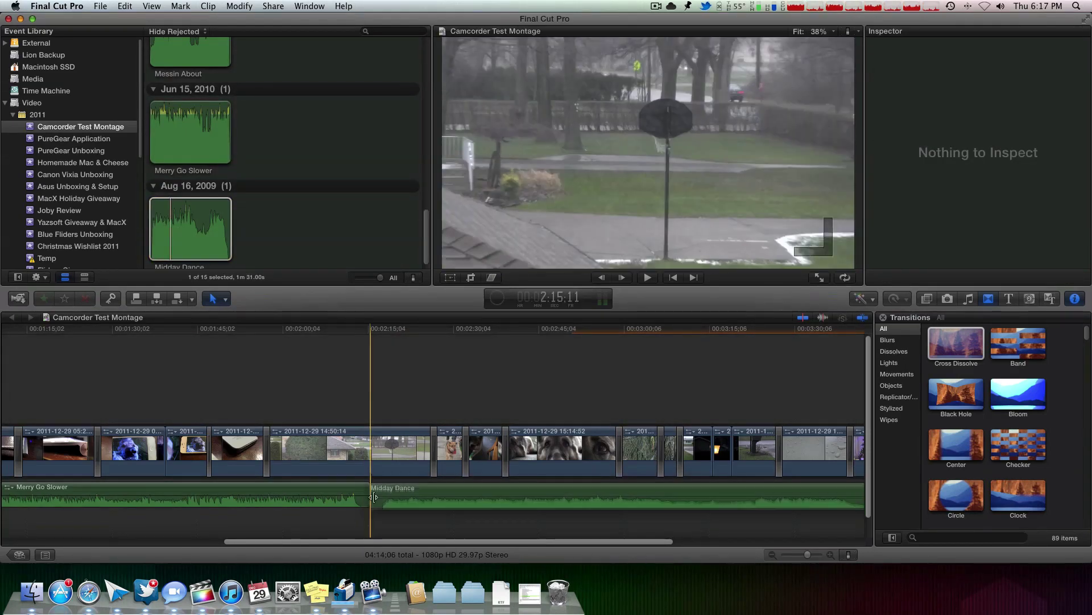
{"action": "left_click", "coordinate": [358, 471]}
{"action": "key", "text": "space"}
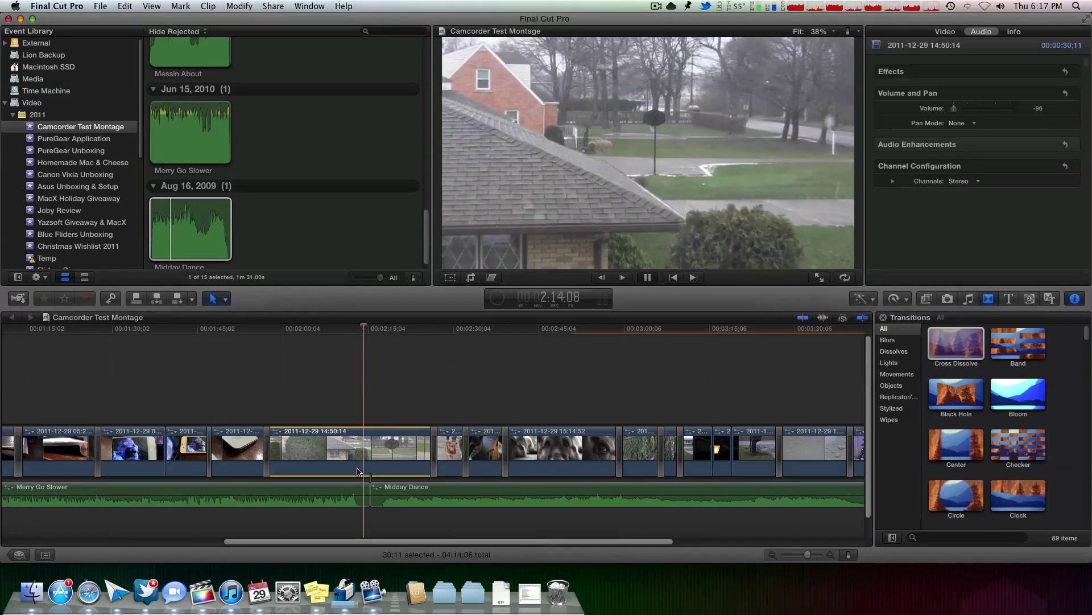
{"action": "key", "text": "space"}
Trim the quiet start of Midday Dance and the tail of Merry Go Slower, close the gap, and play the change
{"action": "left_click_drag", "start_coordinate": [373, 498], "coordinate": [415, 488]}
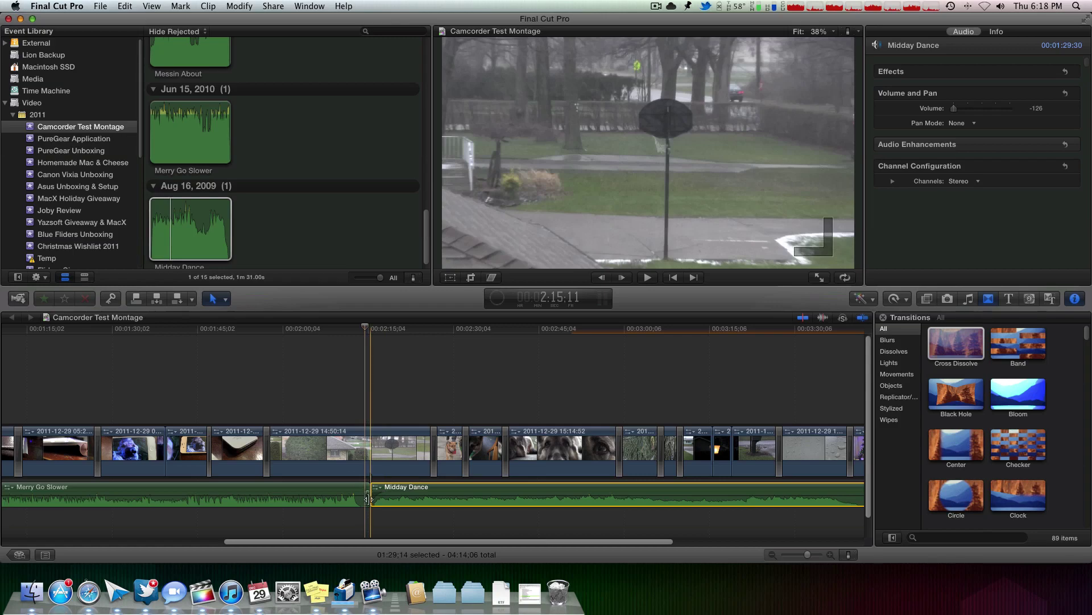
{"action": "left_click_drag", "start_coordinate": [368, 499], "coordinate": [366, 499]}
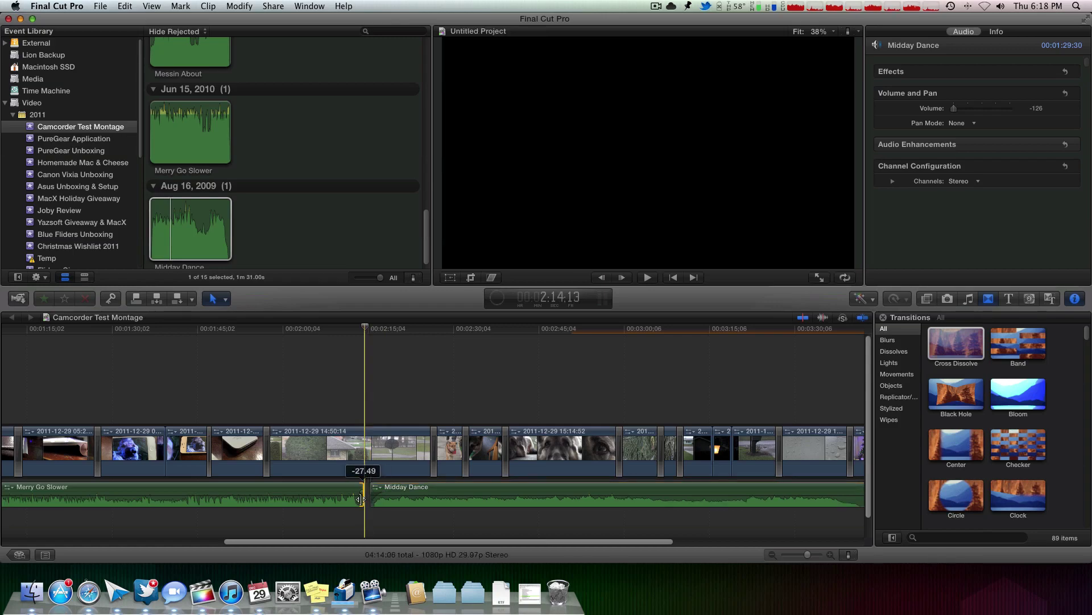
{"action": "mouse_move", "coordinate": [411, 500]}
{"action": "left_mouse_down"}
{"action": "mouse_move", "coordinate": [424, 501]}
{"action": "mouse_move", "coordinate": [399, 501]}
{"action": "left_mouse_up"}
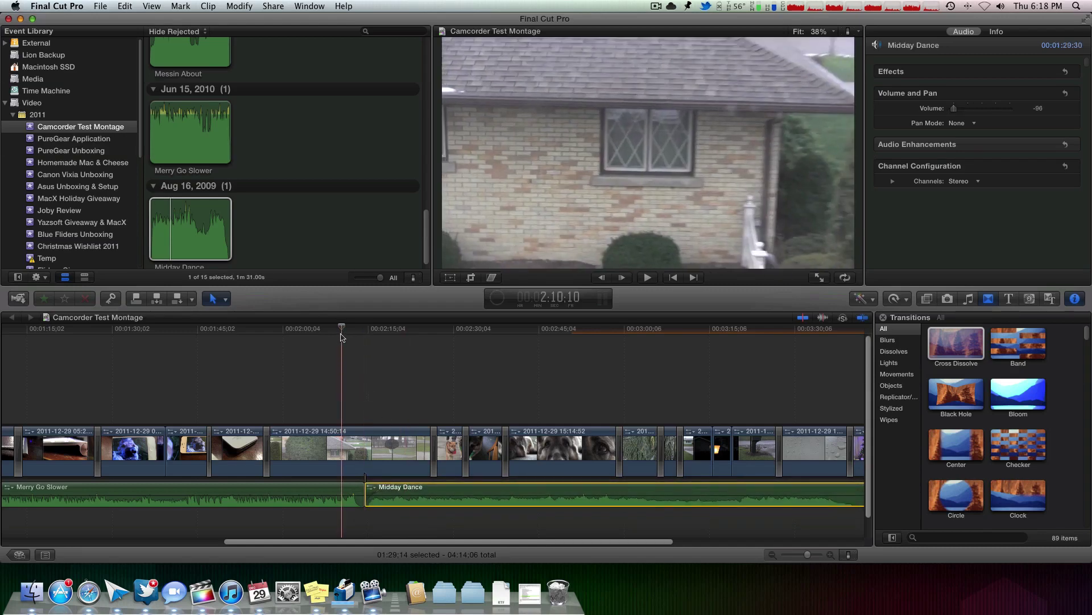
{"action": "key", "text": "space"}
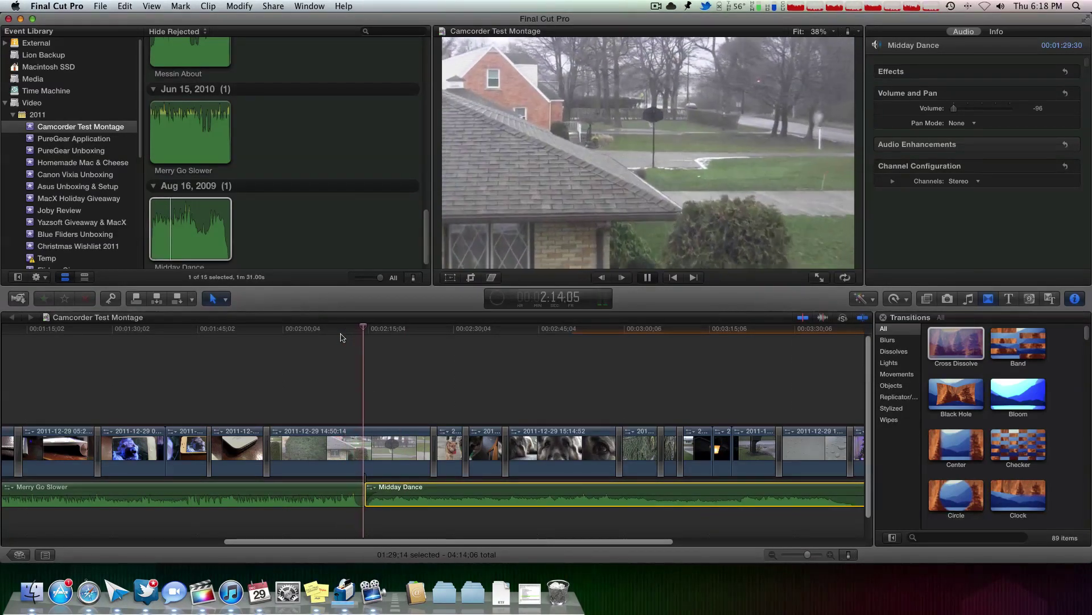
Shorten the end of Merry Go Slower further, move Midday Dance up against it, and replay the song change
{"action": "left_click", "coordinate": [352, 490]}
{"action": "left_click", "coordinate": [360, 498]}
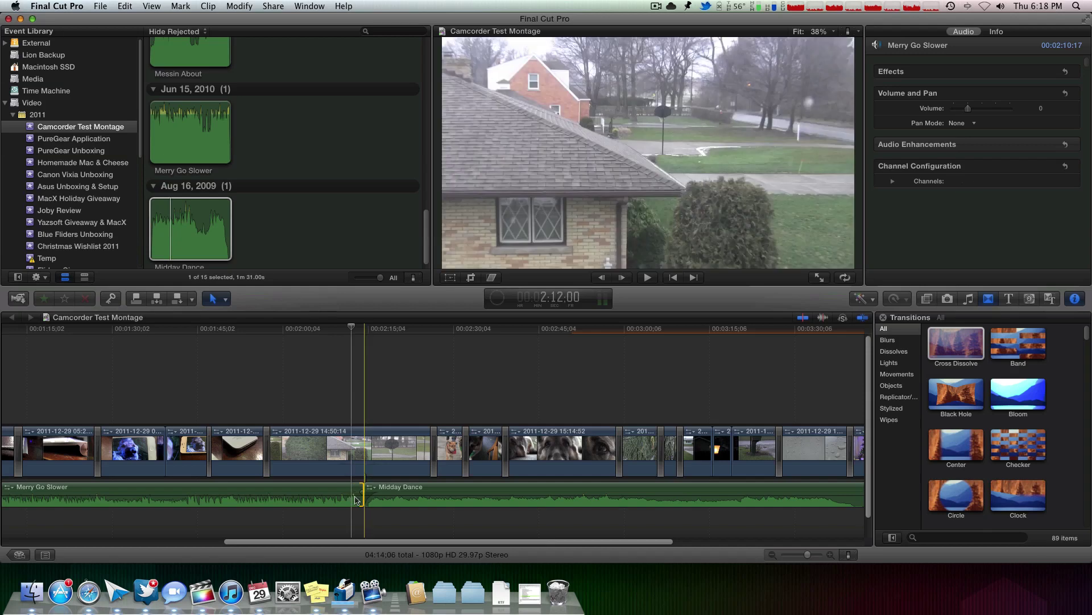
{"action": "key", "text": "super+equal"}
{"action": "left_click_drag", "start_coordinate": [360, 499], "coordinate": [369, 490]}
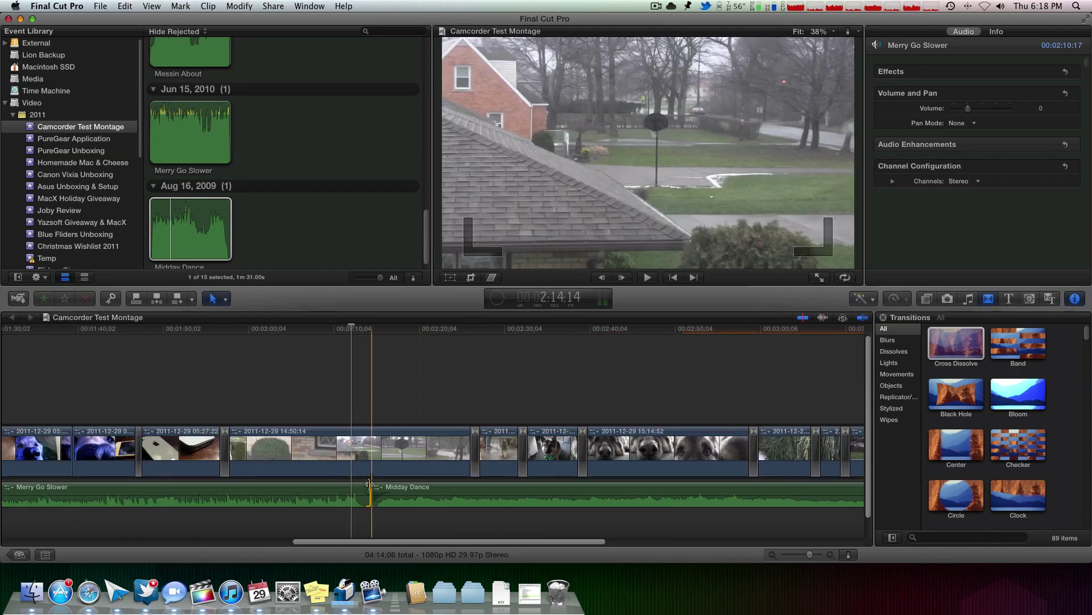
{"action": "left_click_drag", "start_coordinate": [406, 491], "coordinate": [344, 484]}
{"action": "left_click", "coordinate": [333, 415]}
{"action": "key", "text": "space"}
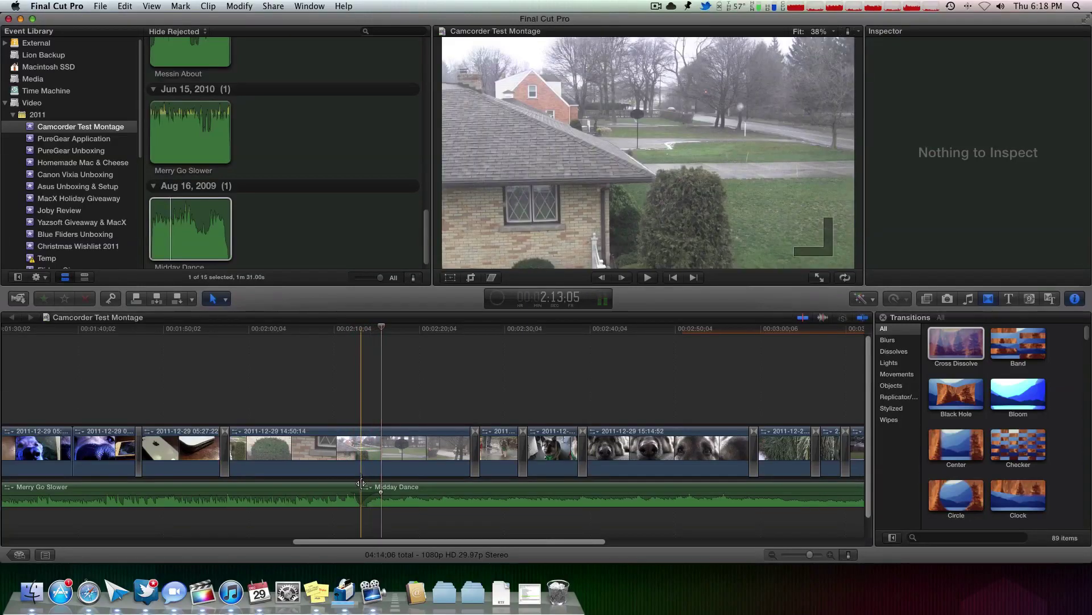
{"action": "left_click_drag", "start_coordinate": [366, 503], "coordinate": [404, 489]}
{"action": "left_click", "coordinate": [348, 413]}
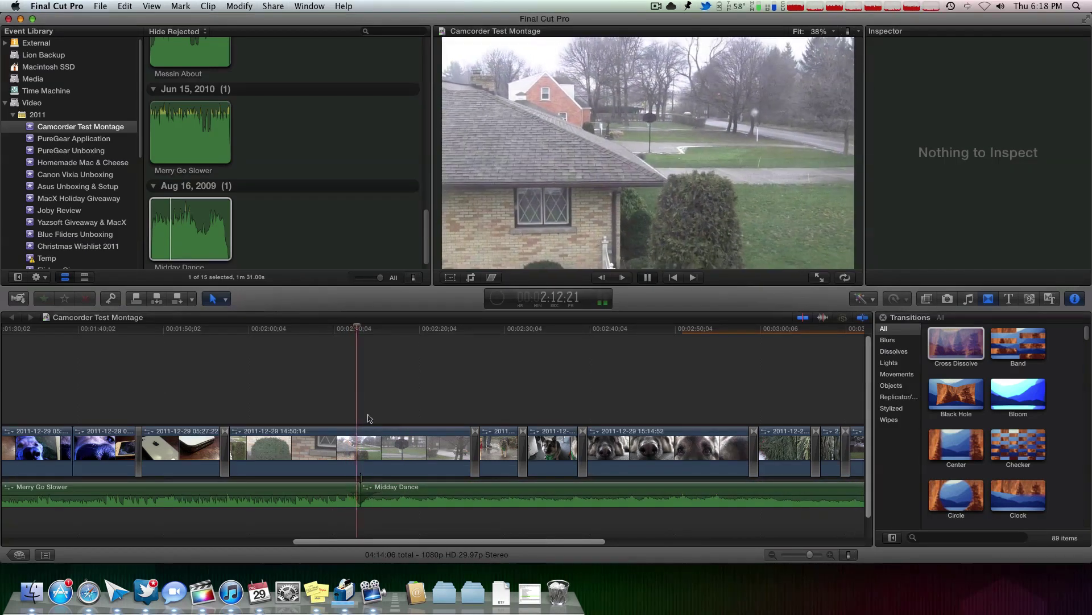
{"action": "key", "text": "space"}
Add a second copy of Merry Go Slower directly after the end of Midday Dance
{"action": "key", "text": "super+minus"}
{"action": "key", "text": "super+minus"}
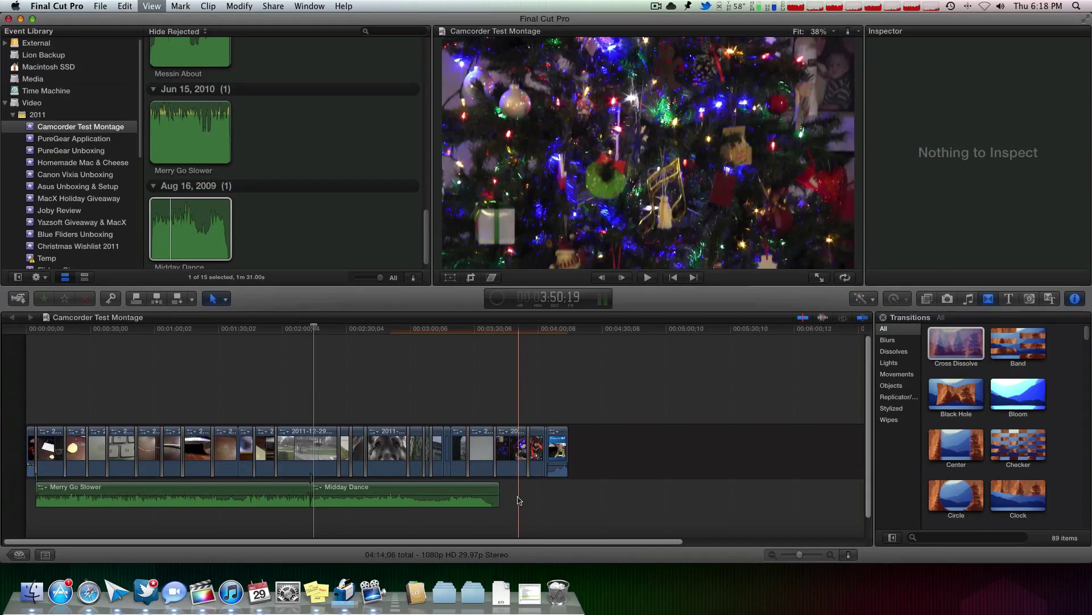
{"action": "key", "text": "super+equal"}
{"action": "left_click", "coordinate": [178, 132]}
{"action": "left_click_drag", "start_coordinate": [177, 131], "coordinate": [543, 495]}
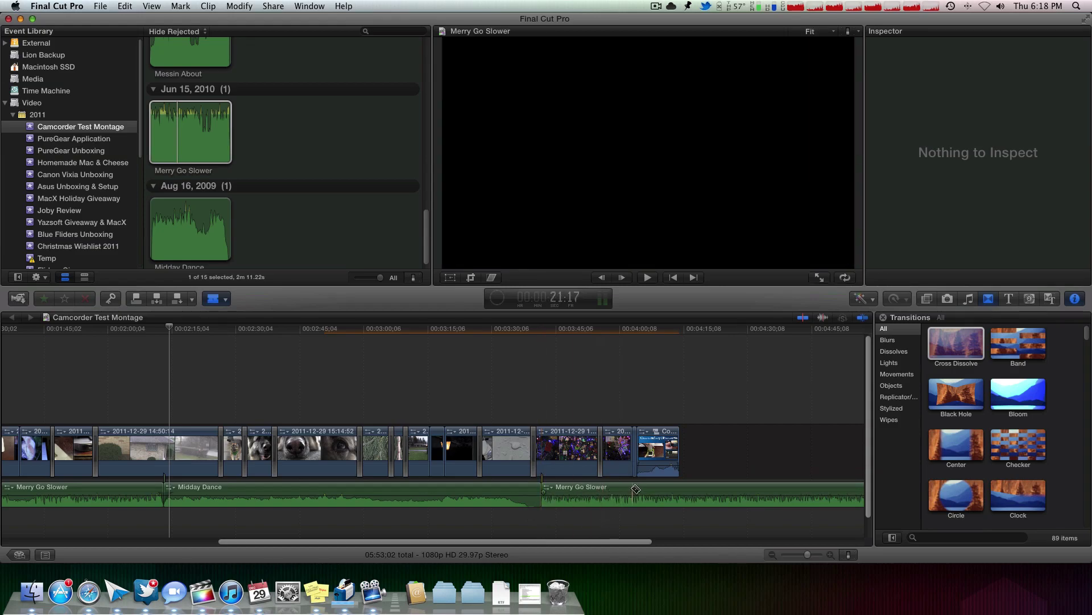
Split the second Merry Go Slower just before the end card compound clip and delete the remainder
{"action": "left_click", "coordinate": [662, 491]}
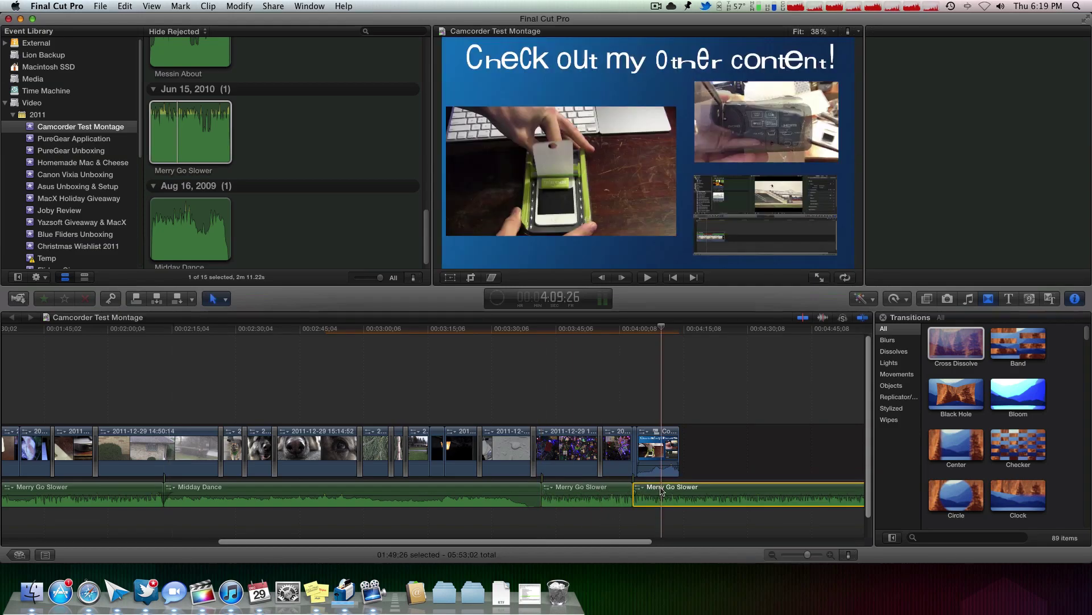
{"action": "key", "text": "BackSpace"}
{"action": "key", "text": "super+equal"}
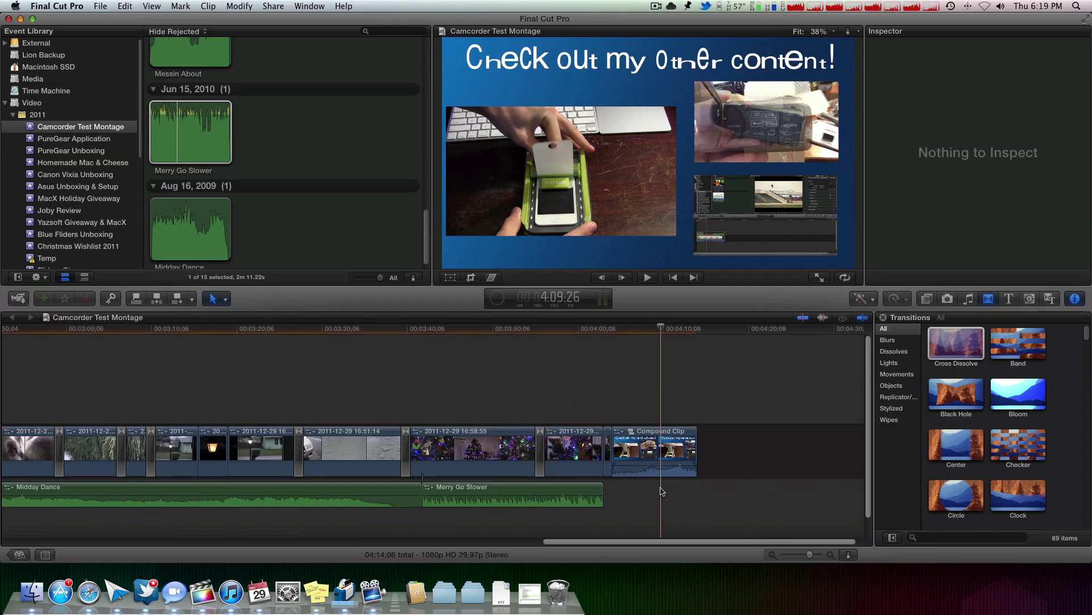
Play the montage ending, extend the second Merry Go Slower to the start of the compound clip, and fade out its end
{"action": "left_click", "coordinate": [587, 389]}
{"action": "key", "text": "space"}
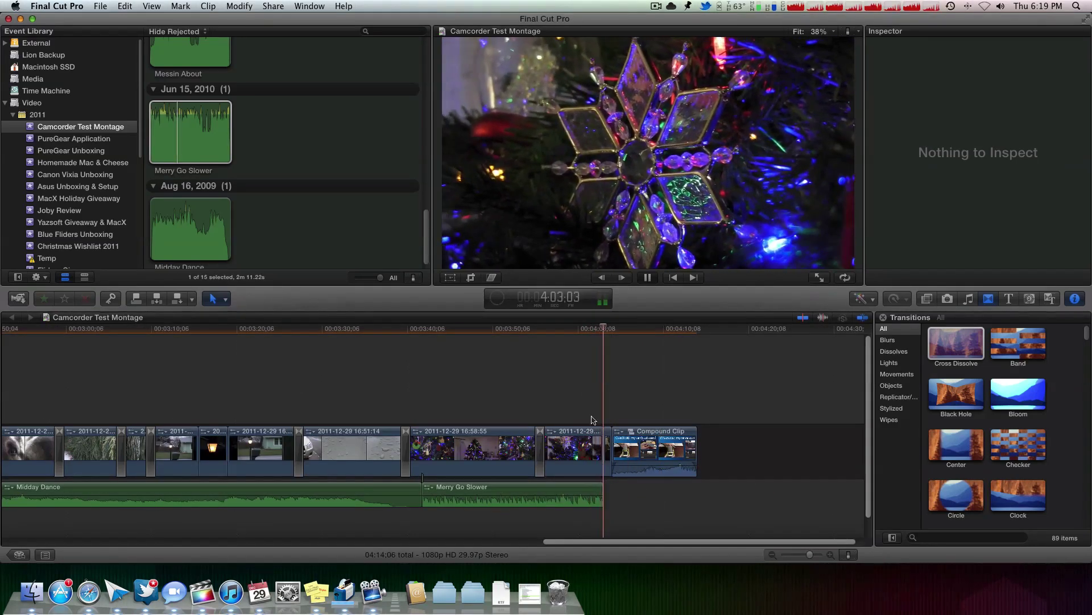
{"action": "key", "text": "space"}
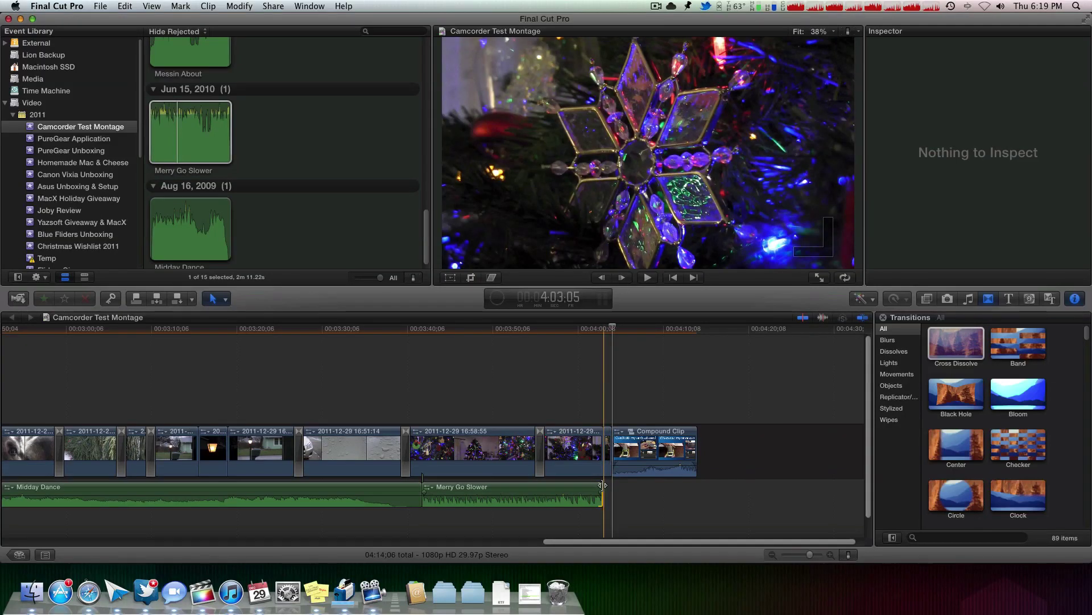
{"action": "left_click_drag", "start_coordinate": [603, 485], "coordinate": [610, 485]}
{"action": "left_click", "coordinate": [560, 398]}
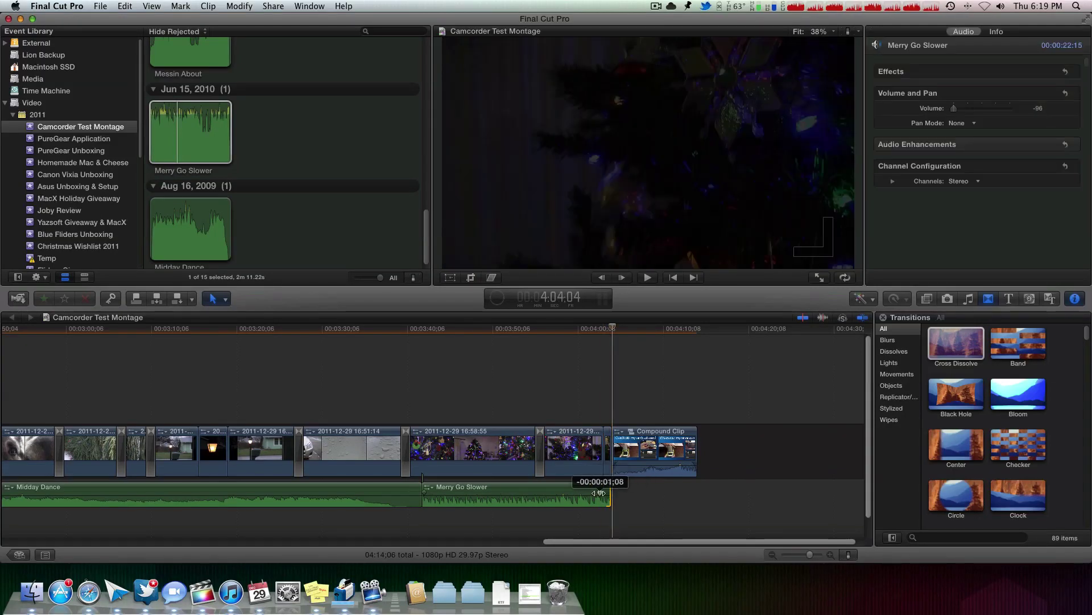
Trim the quiet tail of Midday Dance, move the second Merry Go Slower against it, and extend its end back to the compound clip
{"action": "left_click", "coordinate": [416, 511]}
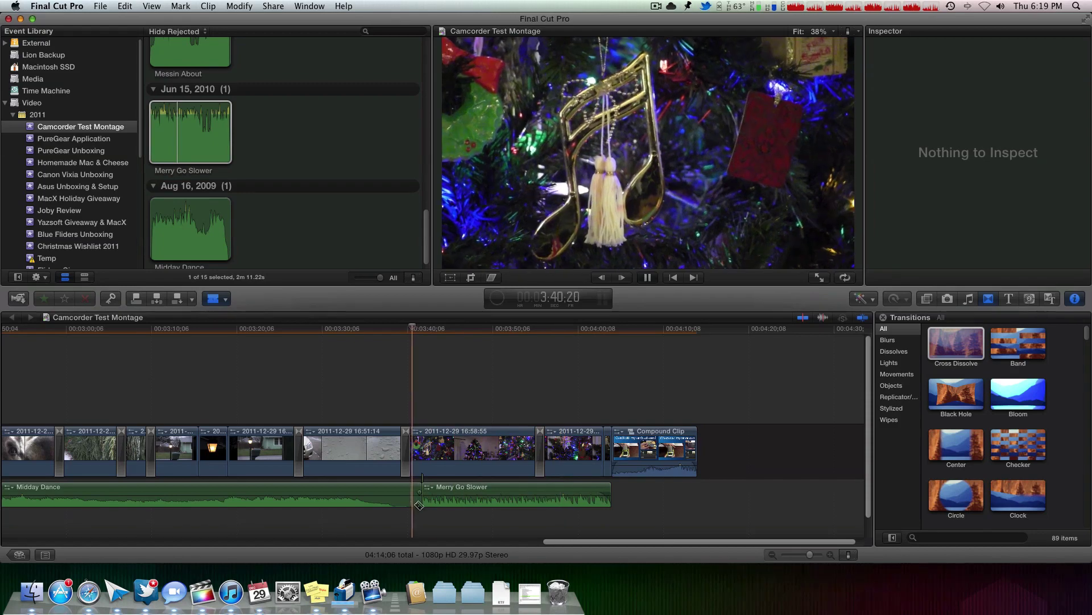
{"action": "left_click", "coordinate": [469, 375]}
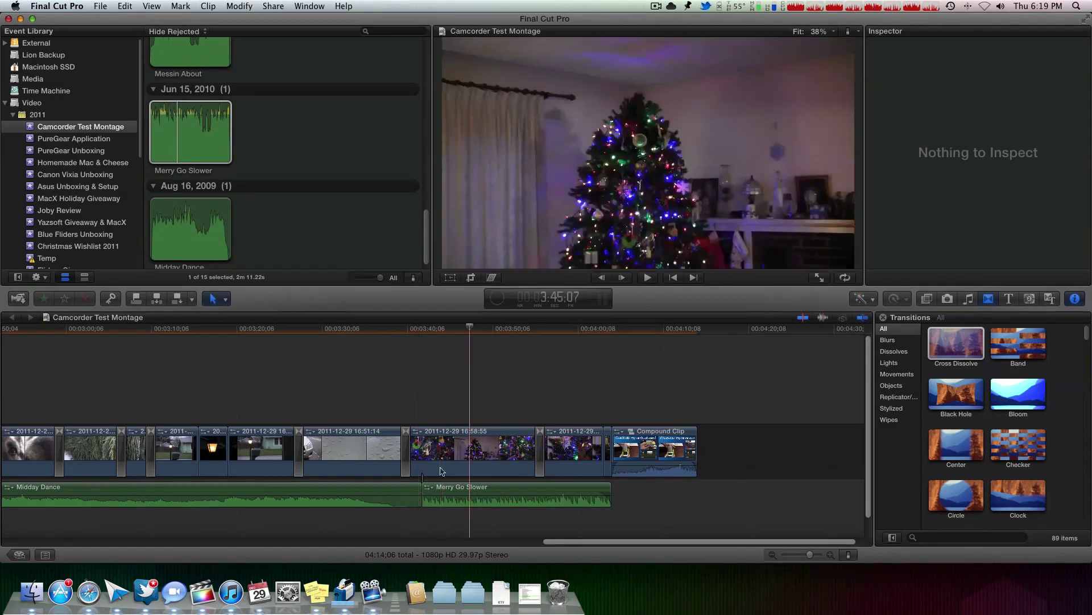
{"action": "left_click_drag", "start_coordinate": [420, 487], "coordinate": [363, 486]}
{"action": "left_click_drag", "start_coordinate": [473, 490], "coordinate": [416, 490]}
{"action": "left_click_drag", "start_coordinate": [552, 483], "coordinate": [611, 484]}
{"action": "left_click", "coordinate": [393, 408]}
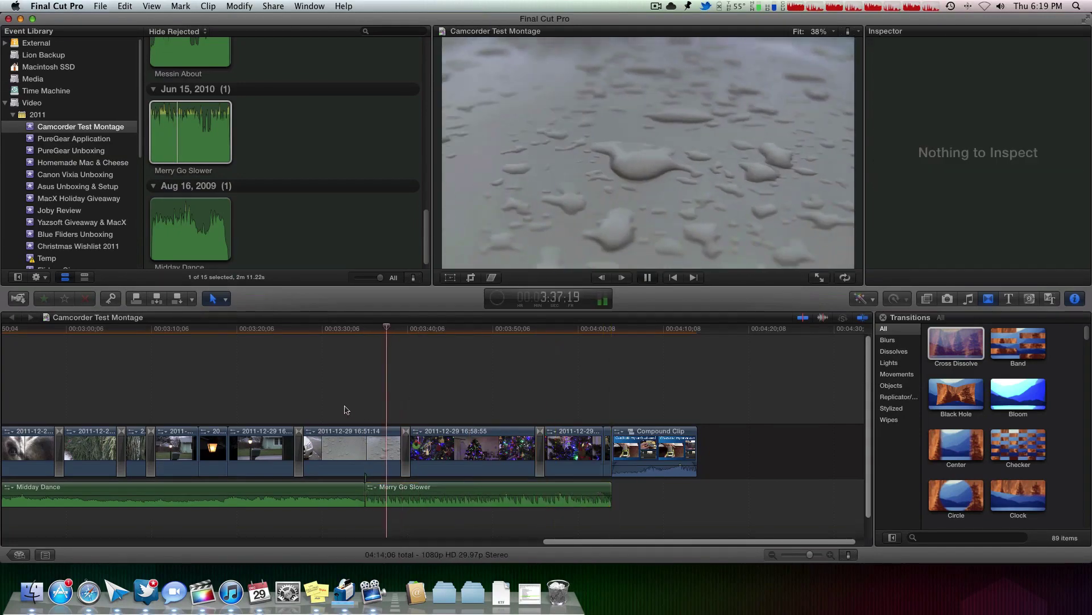
{"action": "key", "text": "space"}
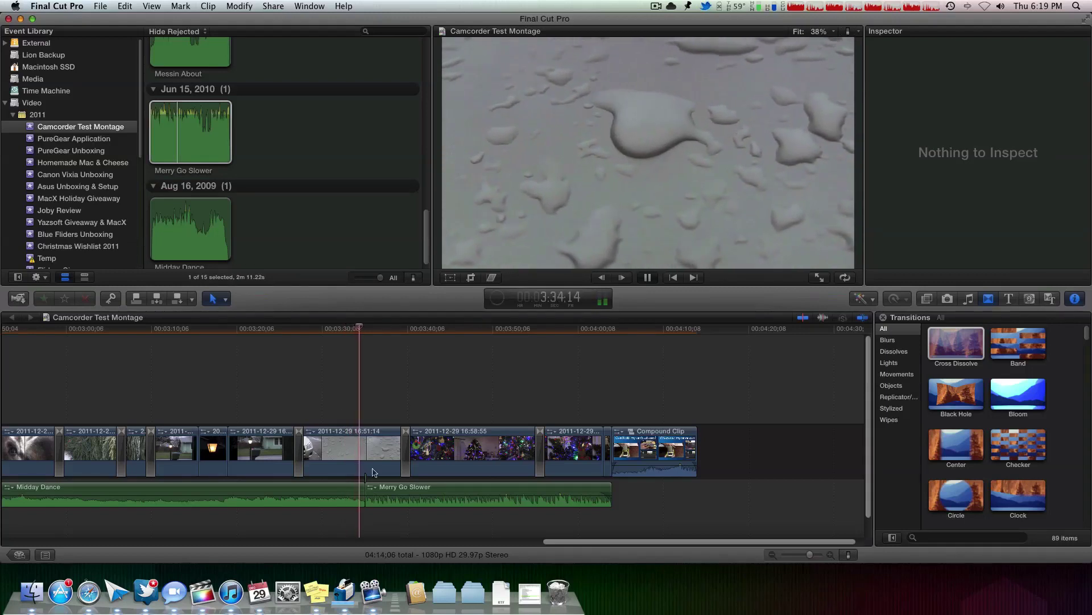
Fade in the start of the second Merry Go Slower over 25 frames and play back the song change
{"action": "key", "text": "space"}
{"action": "mouse_move", "coordinate": [362, 491]}
{"action": "left_mouse_down"}
{"action": "mouse_move", "coordinate": [353, 491]}
{"action": "mouse_move", "coordinate": [372, 493]}
{"action": "left_mouse_up"}
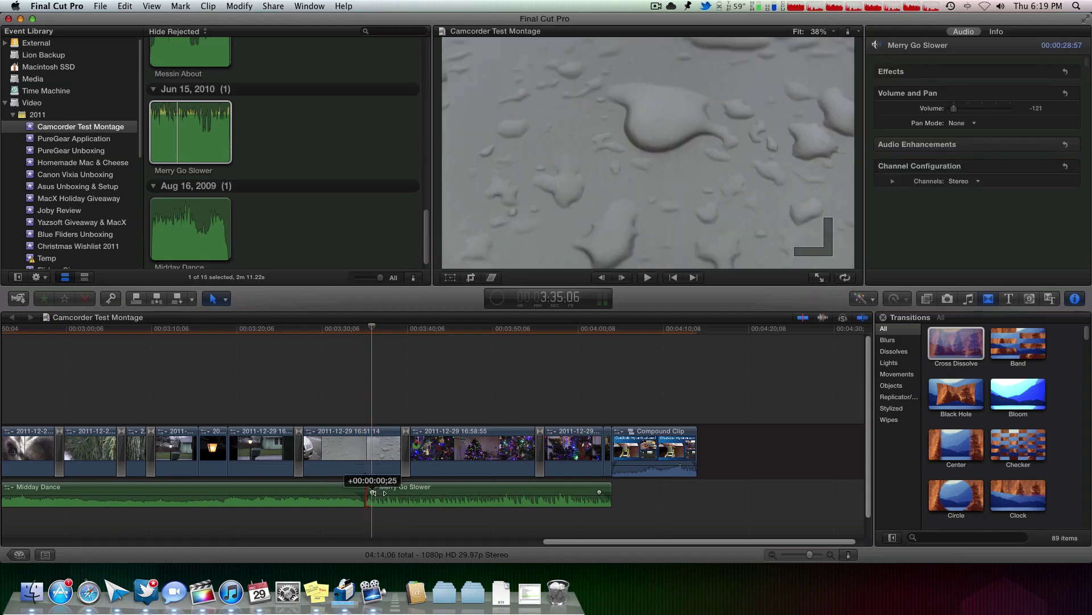
{"action": "left_click", "coordinate": [348, 405]}
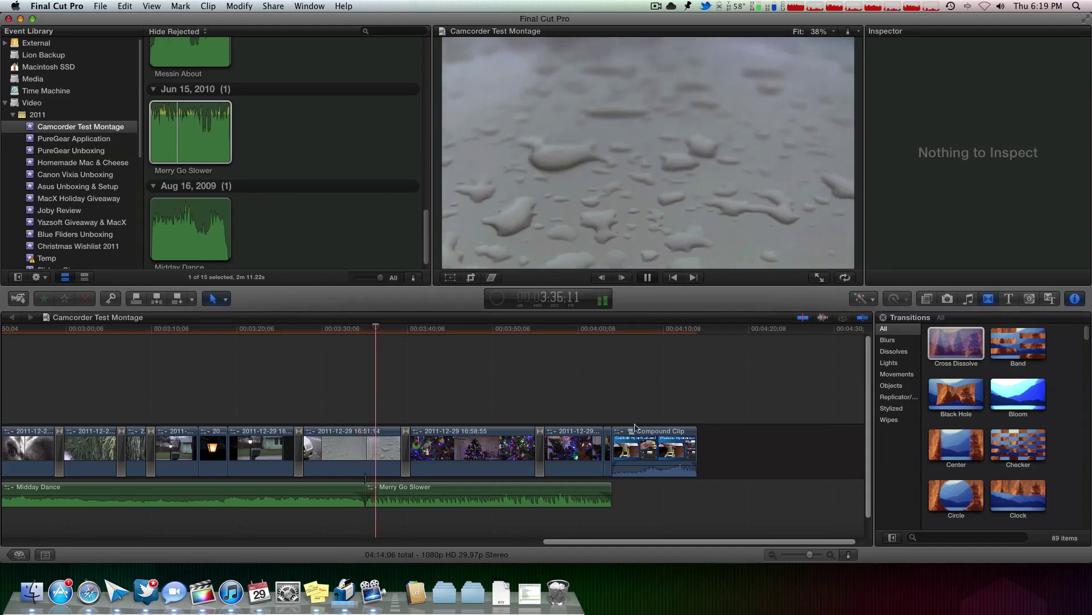
Play the start of the end card, then review the whole montage timeline from its beginning
{"action": "left_click", "coordinate": [588, 398]}
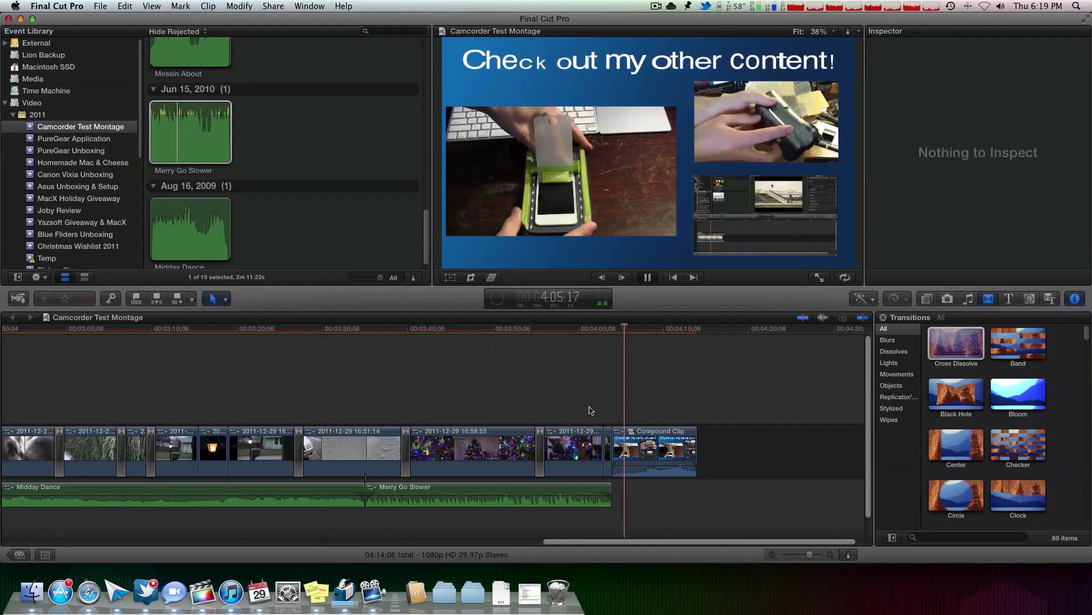
{"action": "key", "text": "space"}
{"action": "key", "text": "shift+z"}
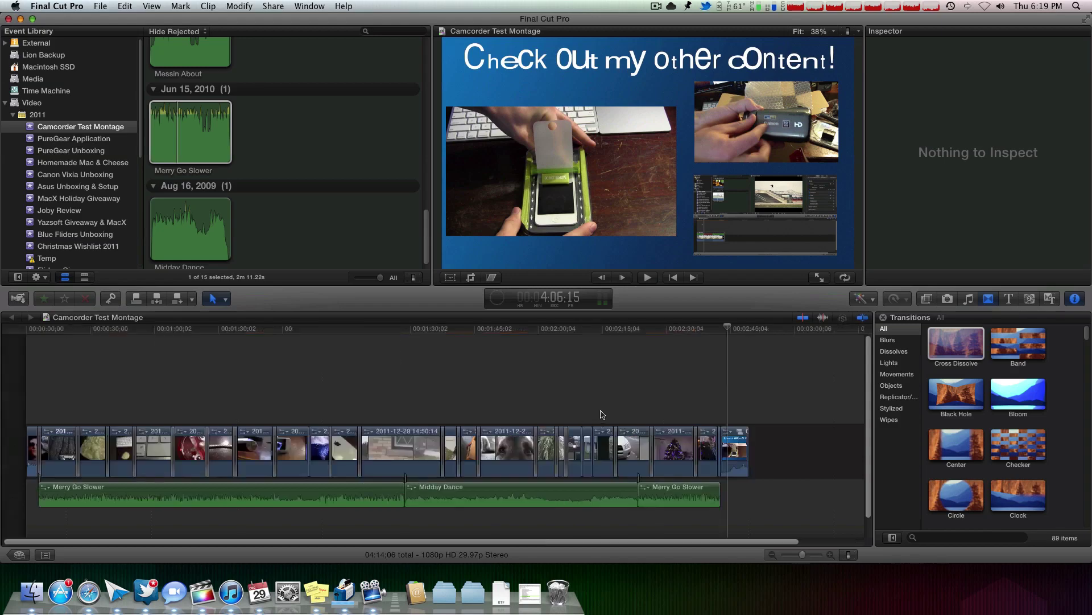
{"action": "left_click", "coordinate": [27, 330]}
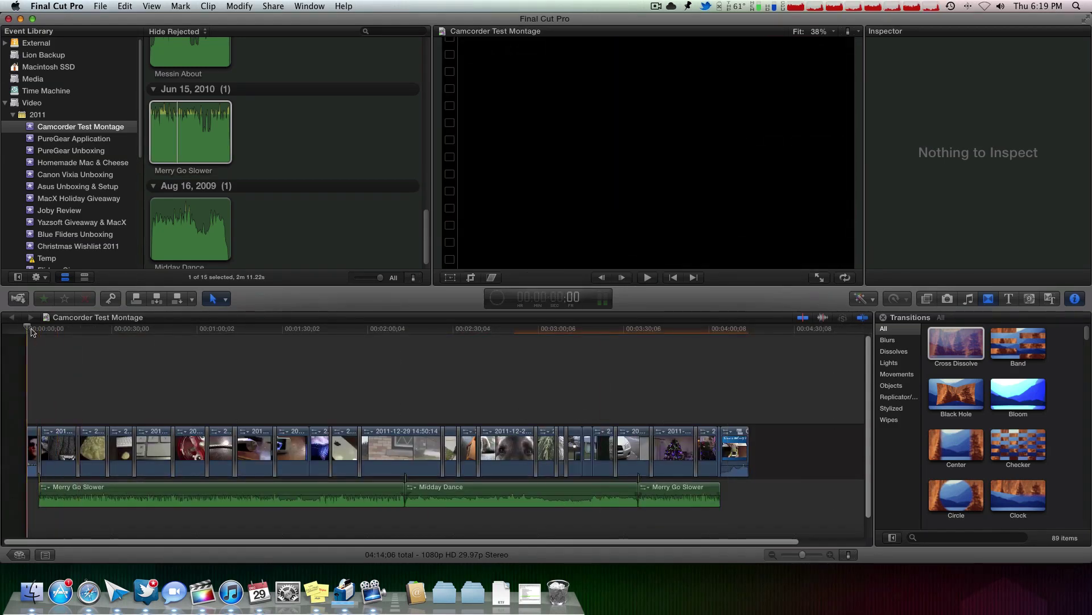
{"action": "key", "text": "space"}
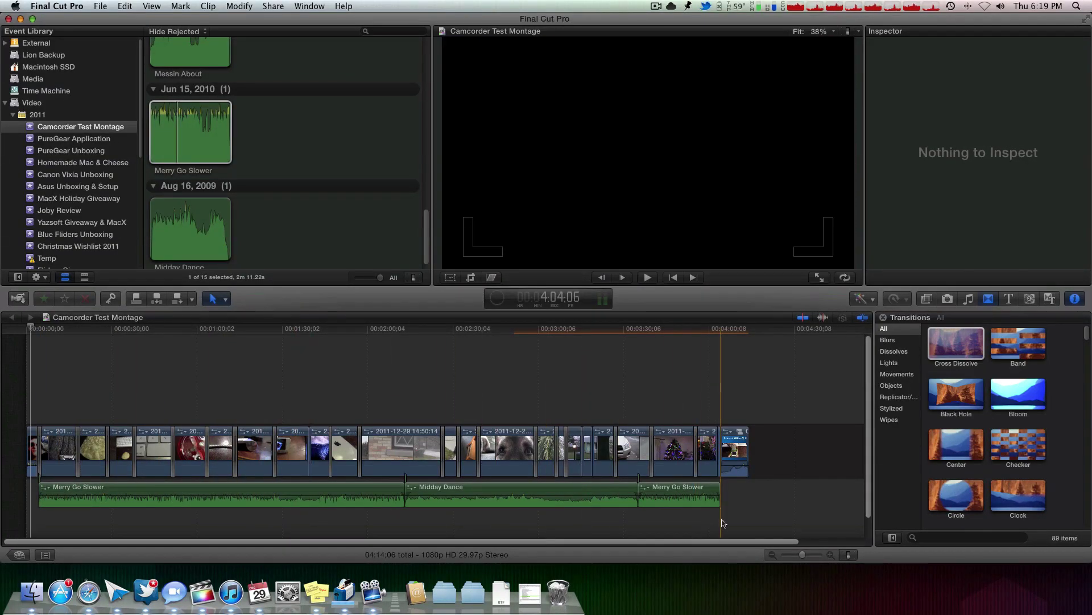
Combine all montage clips and songs between the intro and the end card into one compound clip and preview it
{"action": "left_click_drag", "start_coordinate": [721, 522], "coordinate": [620, 452]}
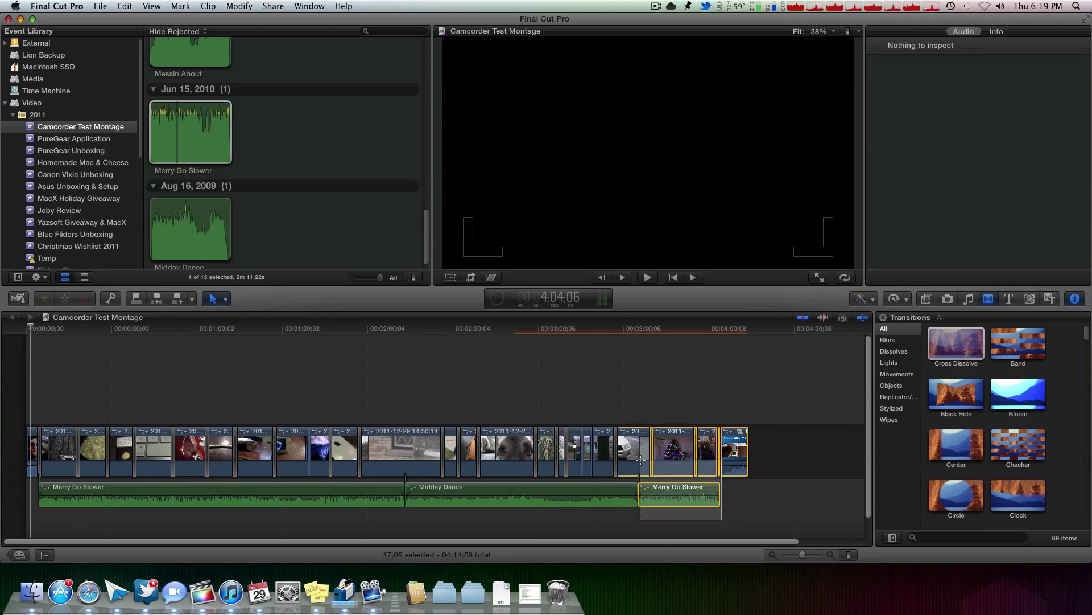
{"action": "left_click", "coordinate": [707, 449]}
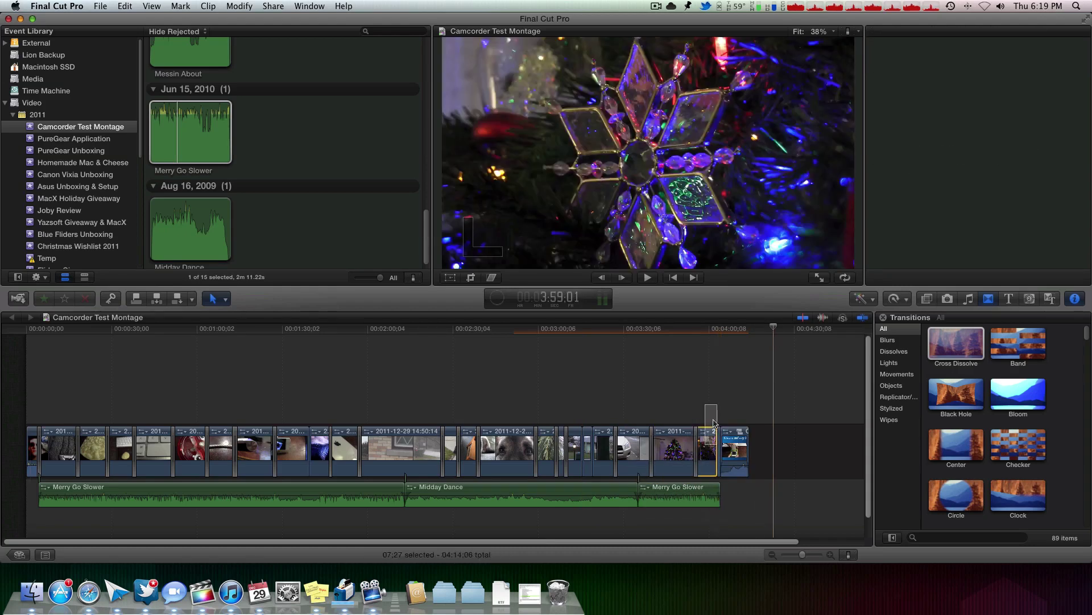
{"action": "left_click_drag", "start_coordinate": [720, 407], "coordinate": [276, 492]}
{"action": "left_click_drag", "start_coordinate": [47, 495], "coordinate": [41, 485]}
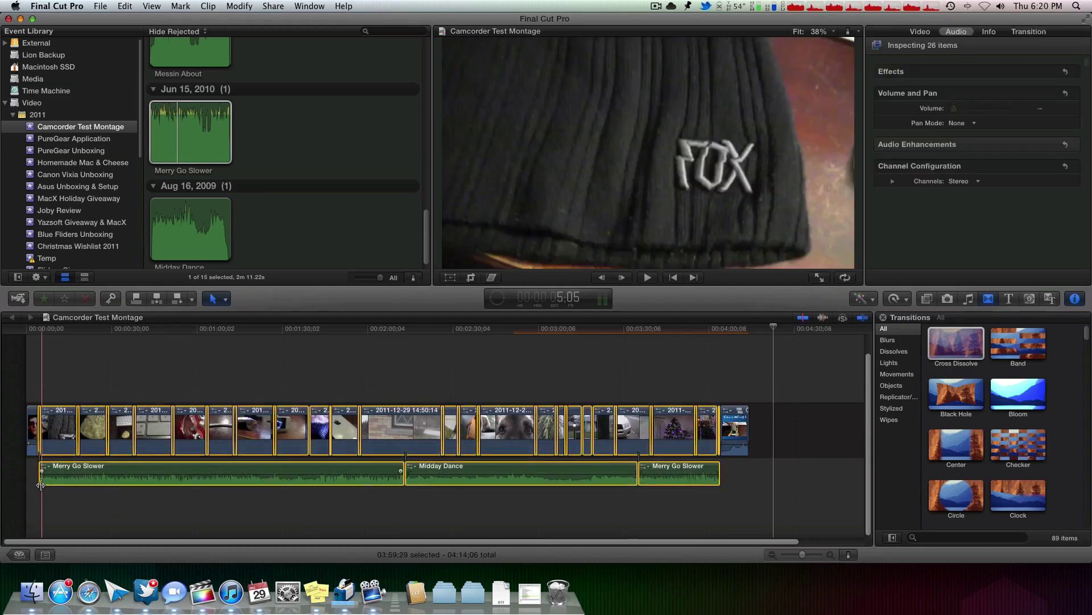
{"action": "key", "text": "alt+g"}
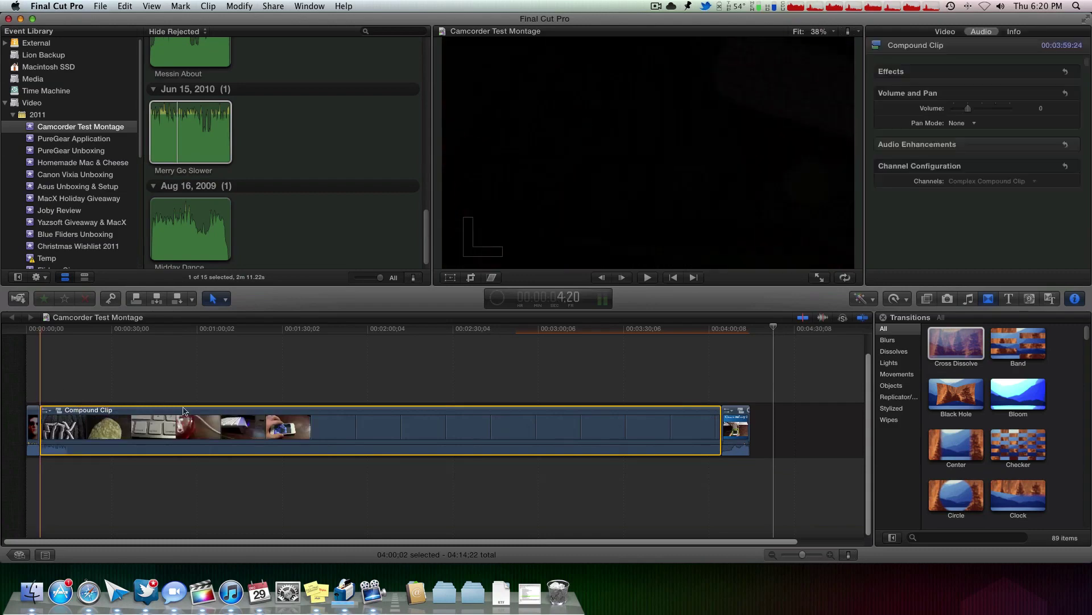
{"action": "key", "text": "space"}
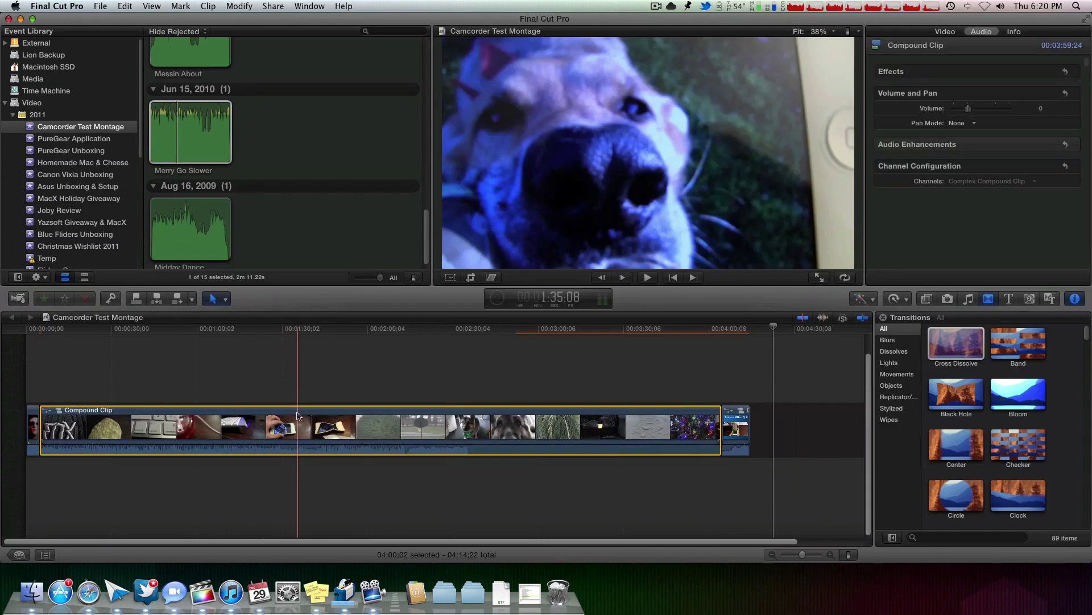
{"action": "key", "text": "space"}
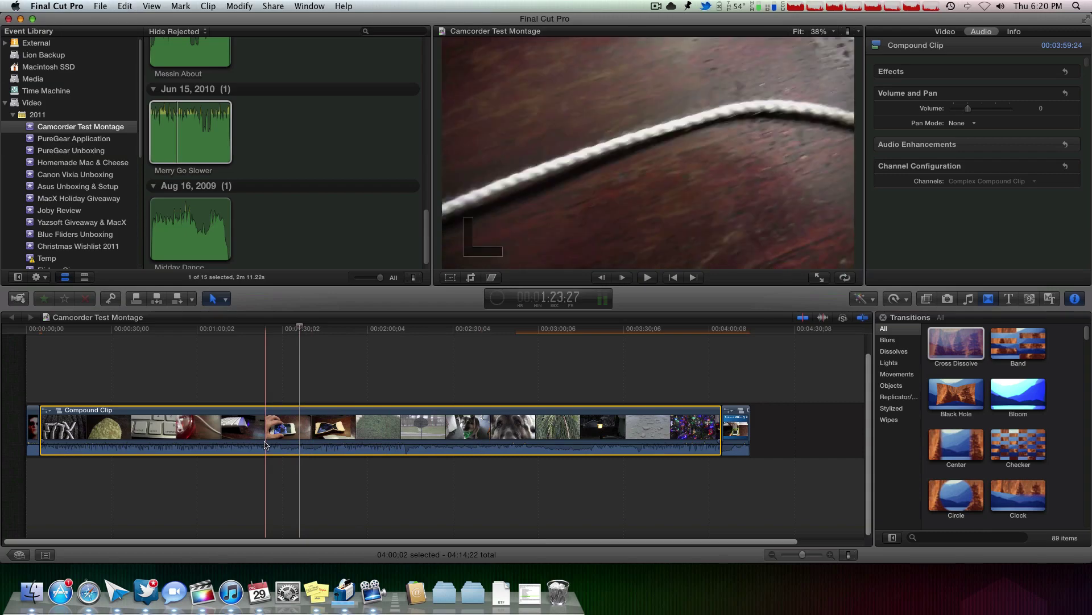
Break the montage compound clip apart into its individual clips and songs and play a part of it
{"action": "key", "text": "shift+super+g"}
{"action": "key", "text": "space"}
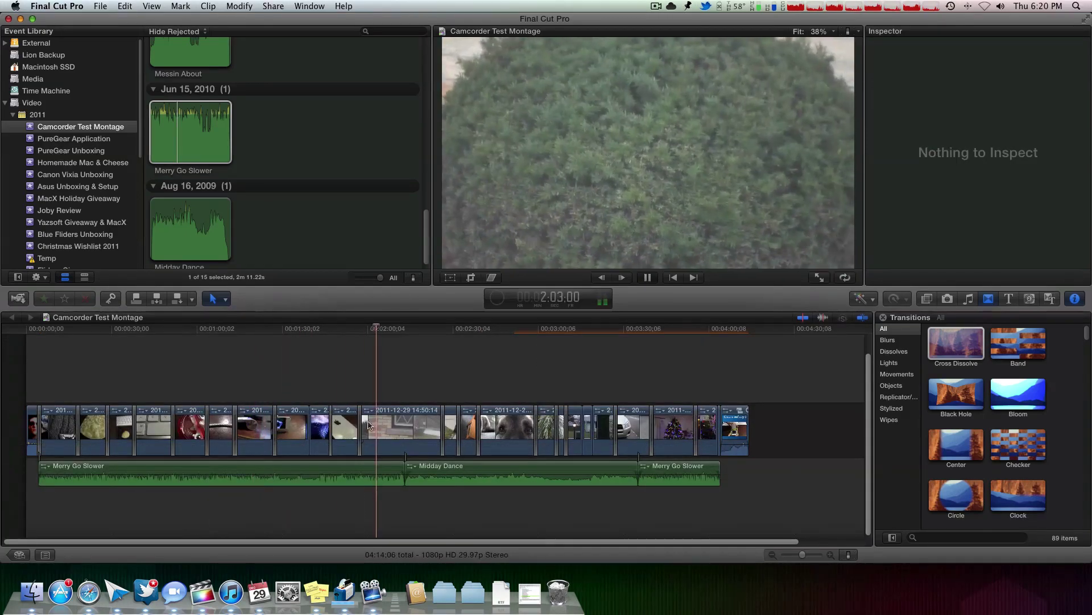
{"action": "key", "text": "space"}
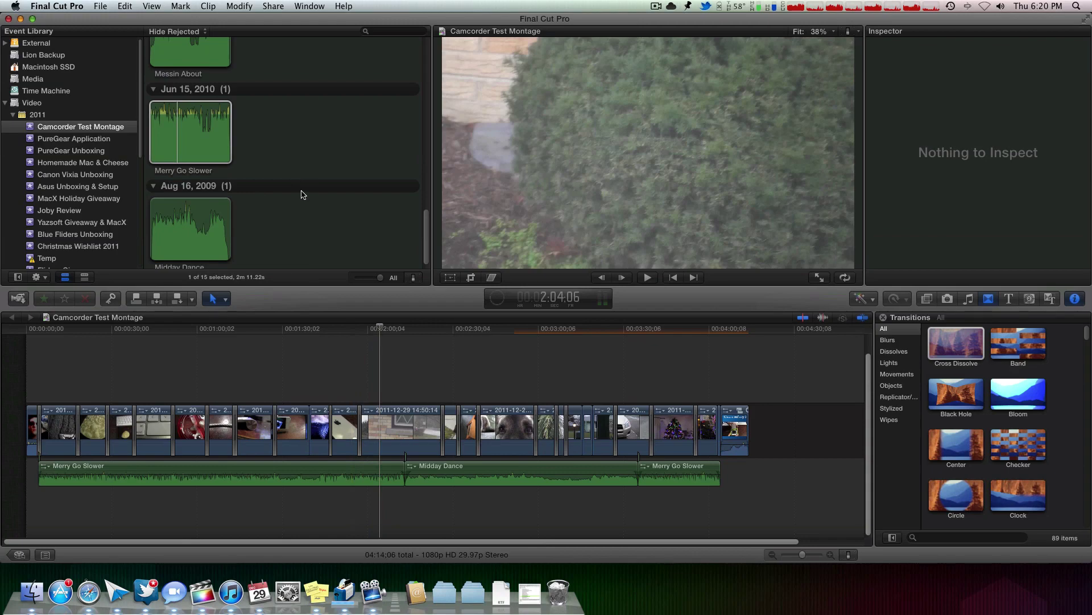
Send the Camcorder Test Montage to Compressor, close the empty Untitled batch, and put the montage's batch window in its place
{"action": "left_click", "coordinate": [273, 6]}
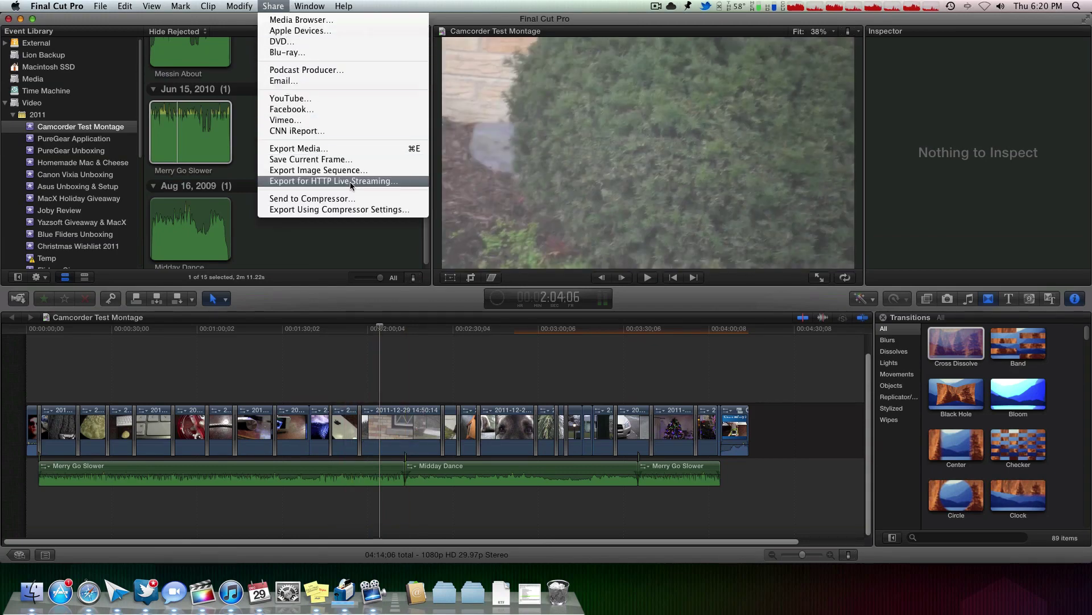
{"action": "left_click", "coordinate": [354, 203]}
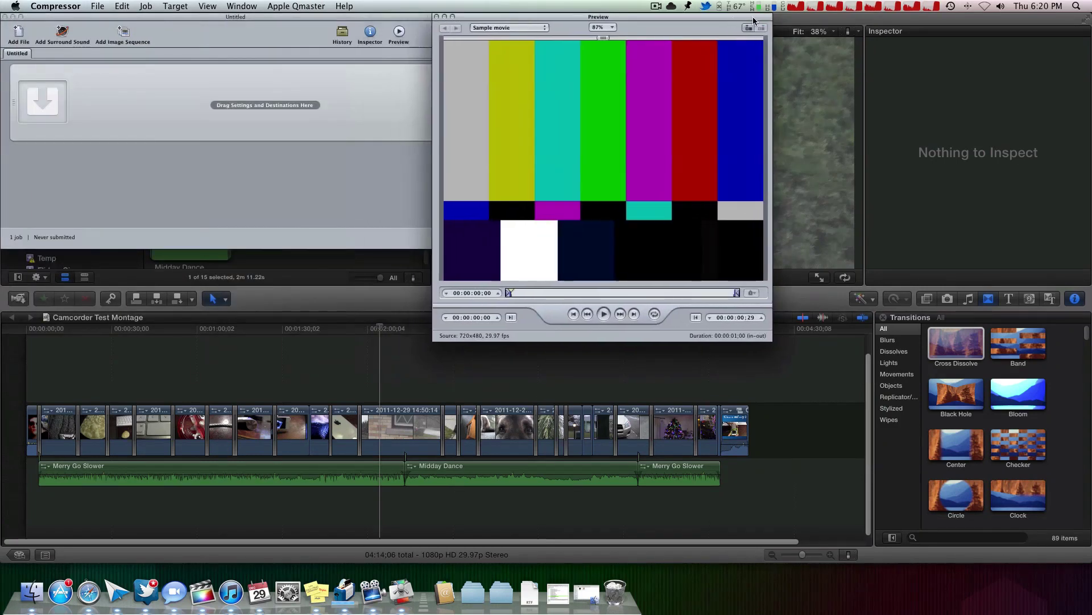
{"action": "left_click_drag", "start_coordinate": [694, 346], "coordinate": [541, 342]}
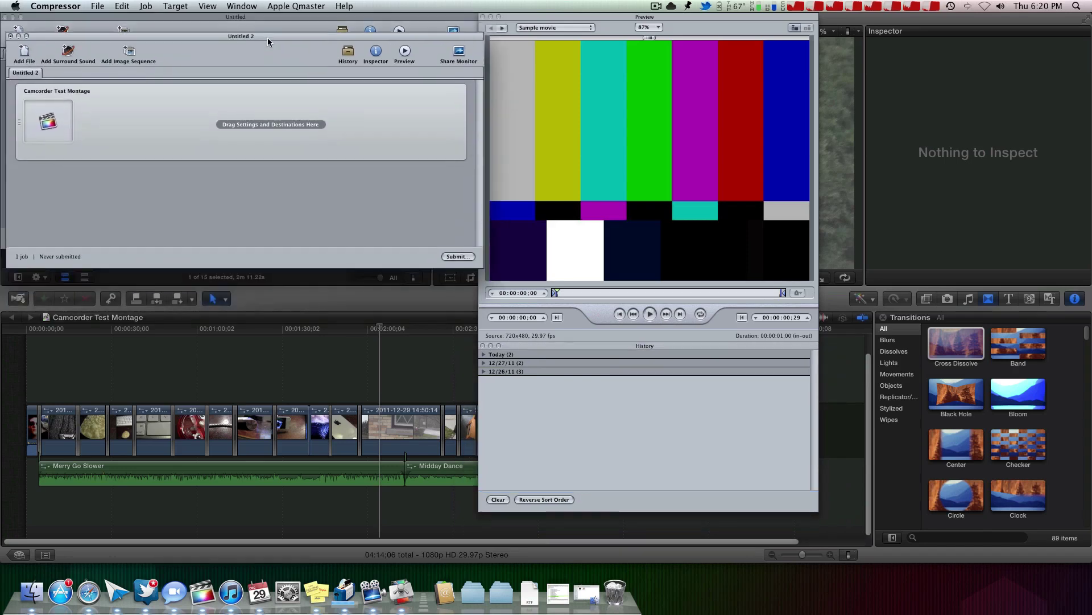
{"action": "left_click", "coordinate": [5, 16]}
{"action": "left_click_drag", "start_coordinate": [230, 48], "coordinate": [229, 17]}
Show the Inspector and arrange it and the Destinations window side by side beneath the batch window
{"action": "left_click", "coordinate": [370, 33]}
{"action": "left_click_drag", "start_coordinate": [218, 248], "coordinate": [369, 251]}
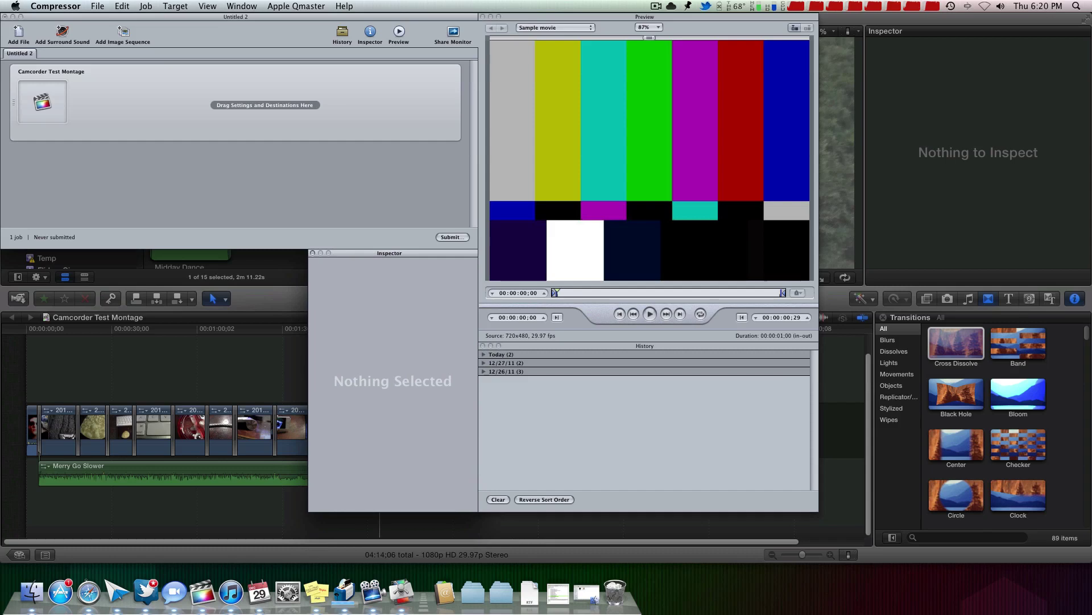
{"action": "left_click_drag", "start_coordinate": [0, 269], "coordinate": [245, 252]}
{"action": "left_click", "coordinate": [234, 175]}
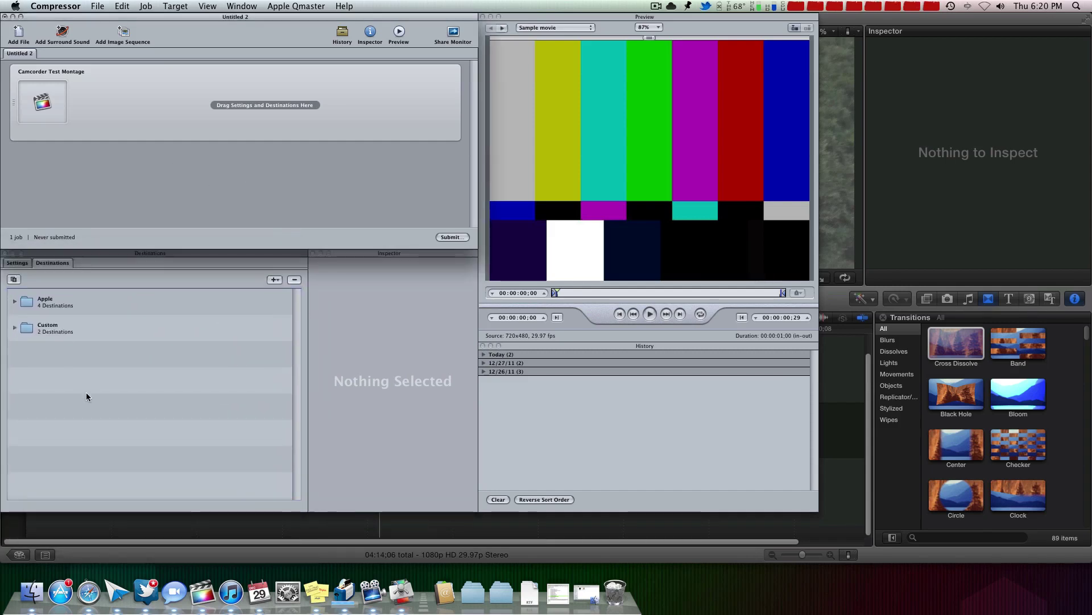
Apply the custom 1920x1080 H.264 setting to the Camcorder Test Montage job
{"action": "left_click", "coordinate": [11, 263]}
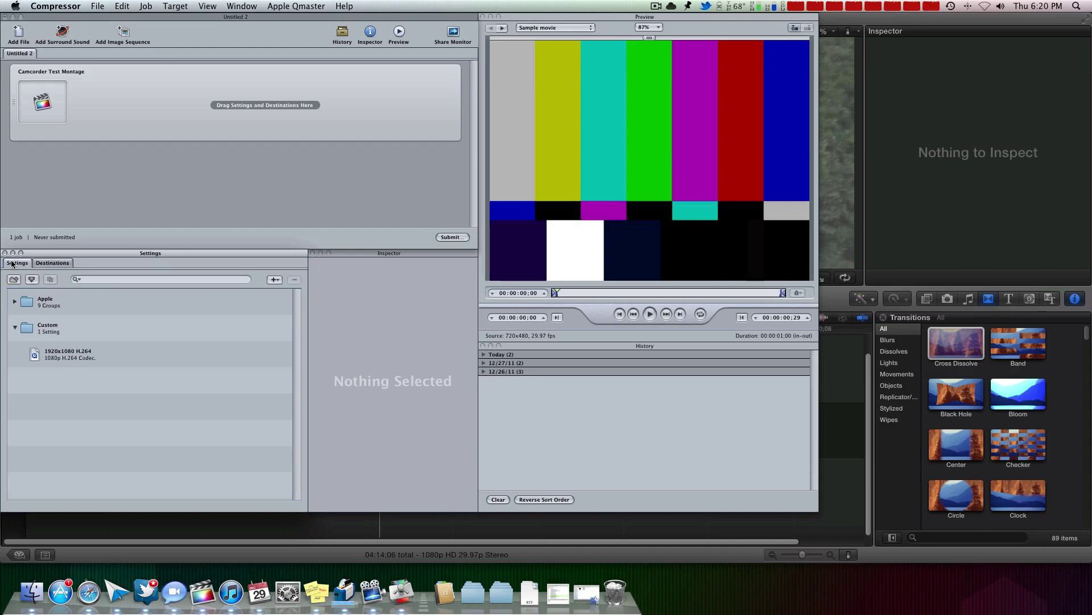
{"action": "left_click", "coordinate": [114, 355]}
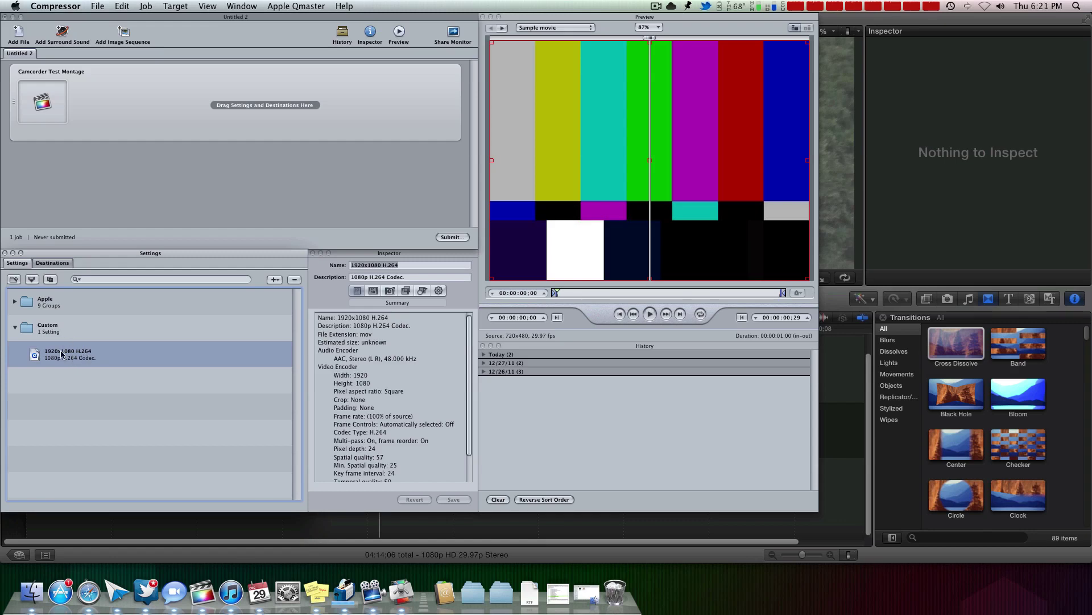
{"action": "left_click_drag", "start_coordinate": [81, 363], "coordinate": [243, 132]}
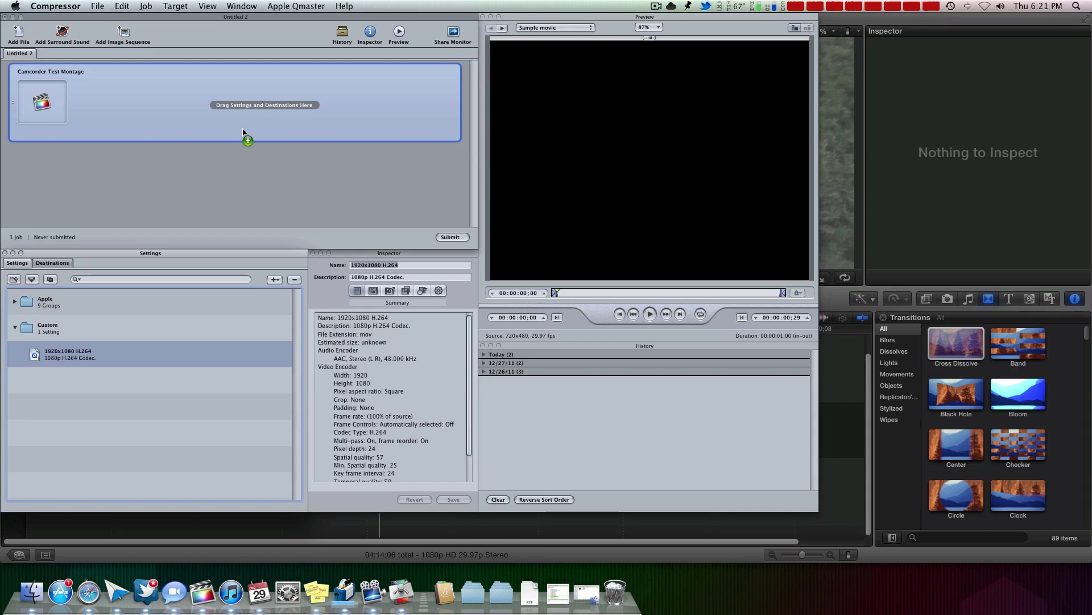
{"action": "left_click_drag", "start_coordinate": [243, 132], "coordinate": [84, 208]}
Assign the custom YouTube destination to the job's 1920x1080 H.264 target
{"action": "left_click", "coordinate": [52, 263]}
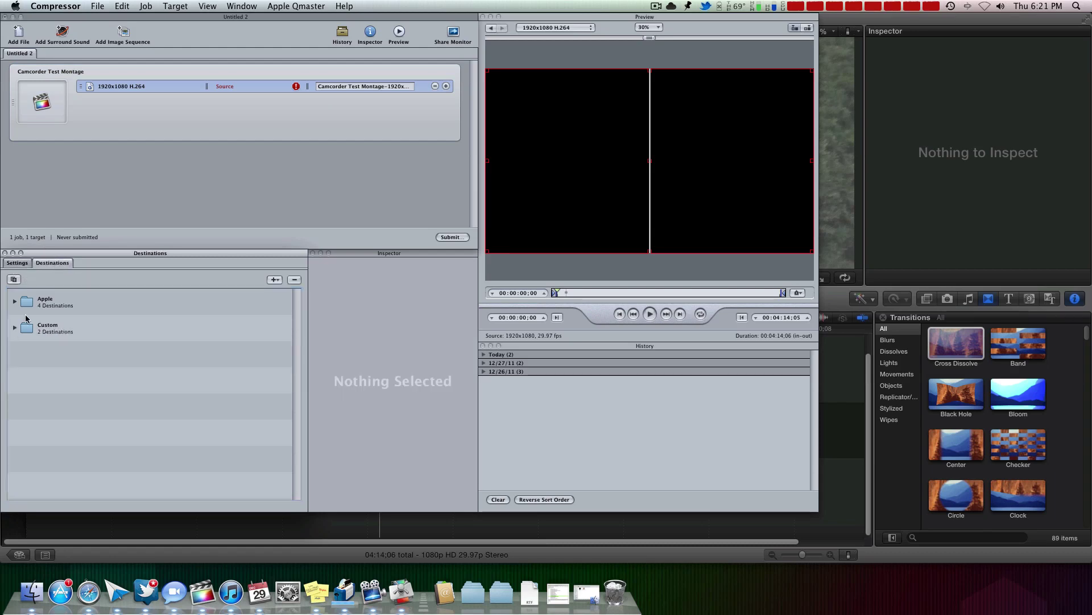
{"action": "left_click", "coordinate": [53, 381]}
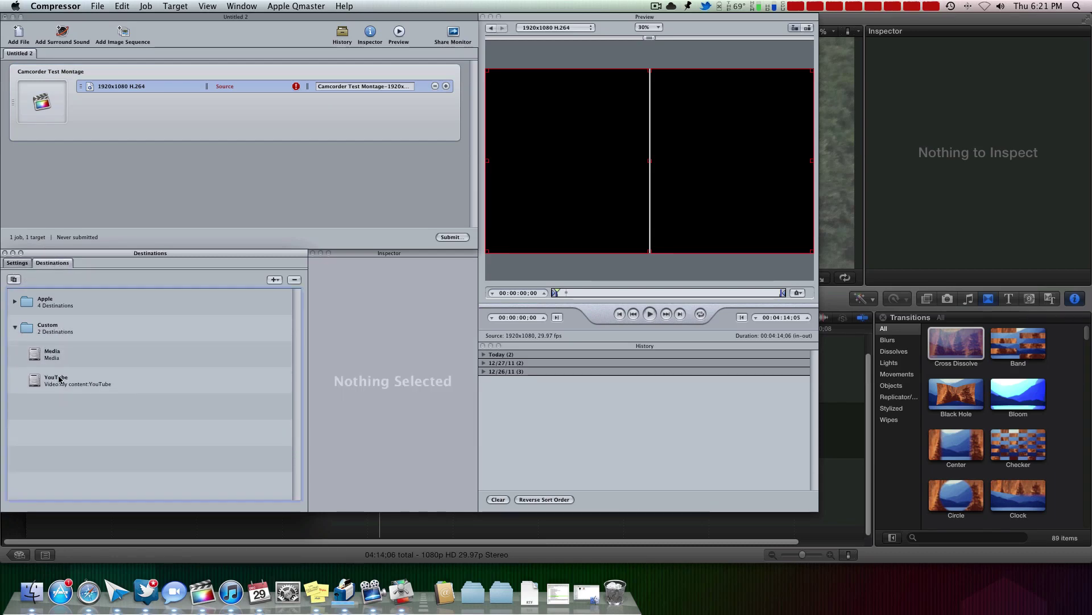
{"action": "left_click_drag", "start_coordinate": [86, 385], "coordinate": [250, 86]}
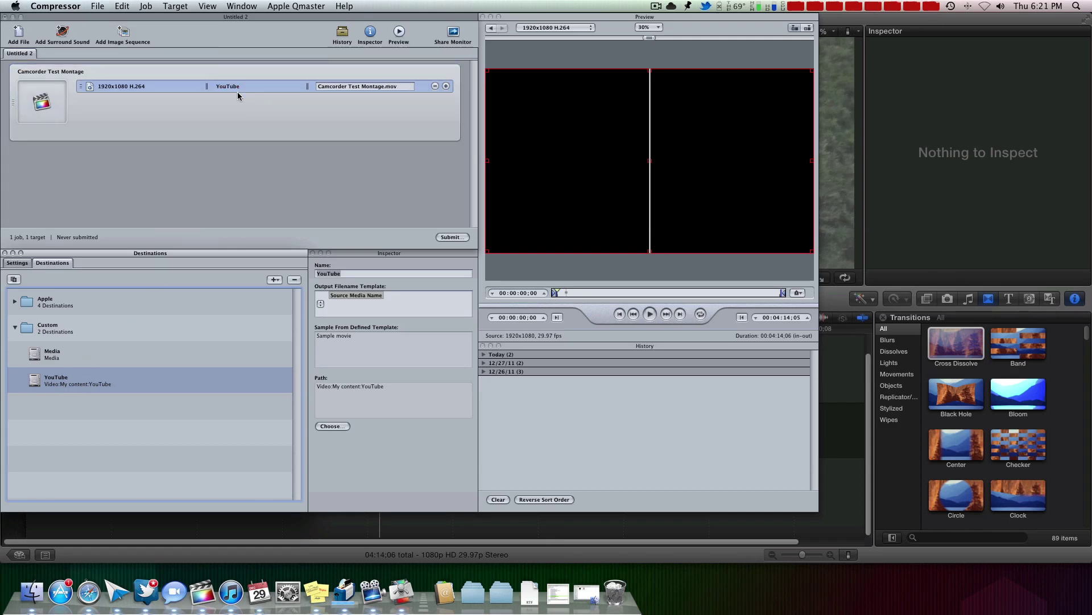
Submit the batch for encoding under the name Camcorder Test Montage
{"action": "left_click", "coordinate": [390, 90]}
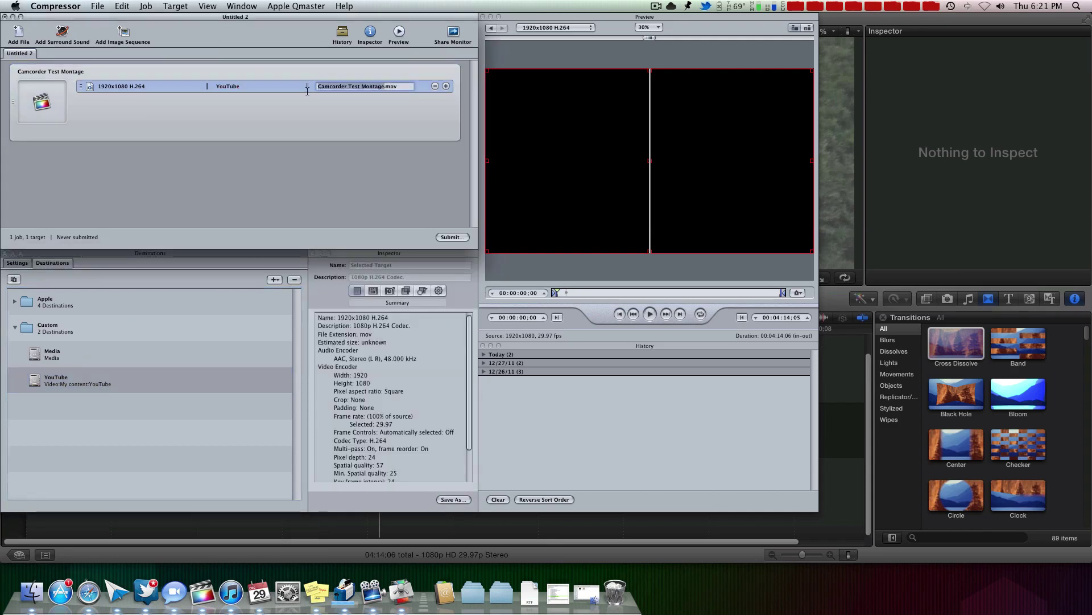
{"action": "left_click", "coordinate": [453, 237]}
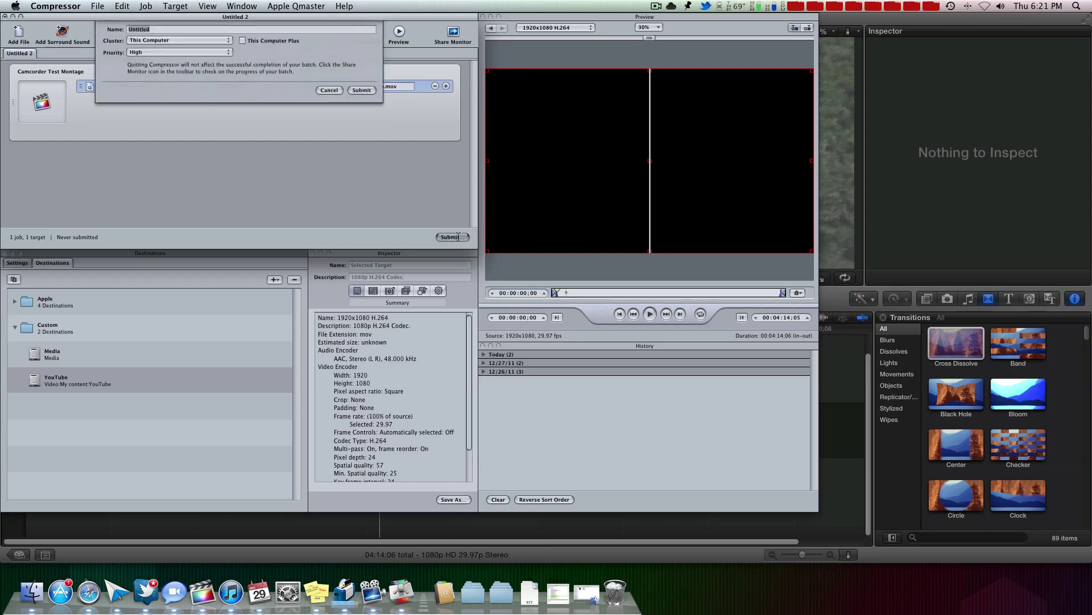
{"action": "left_click", "coordinate": [361, 91]}
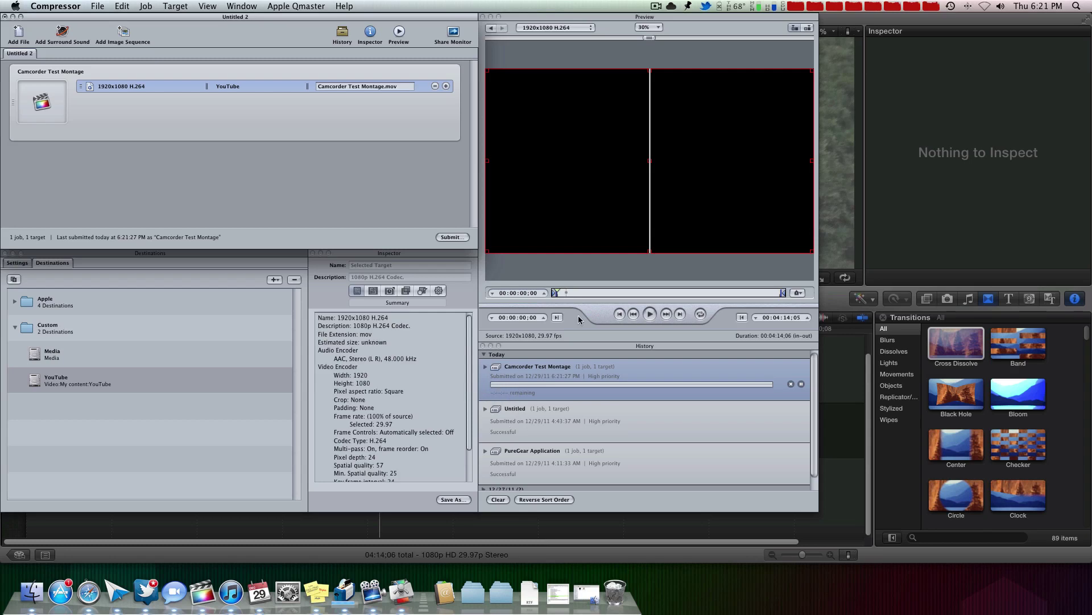
Check the processor load during the export, hide Final Cut Pro, and check the load again from Compressor
{"action": "left_click", "coordinate": [833, 7]}
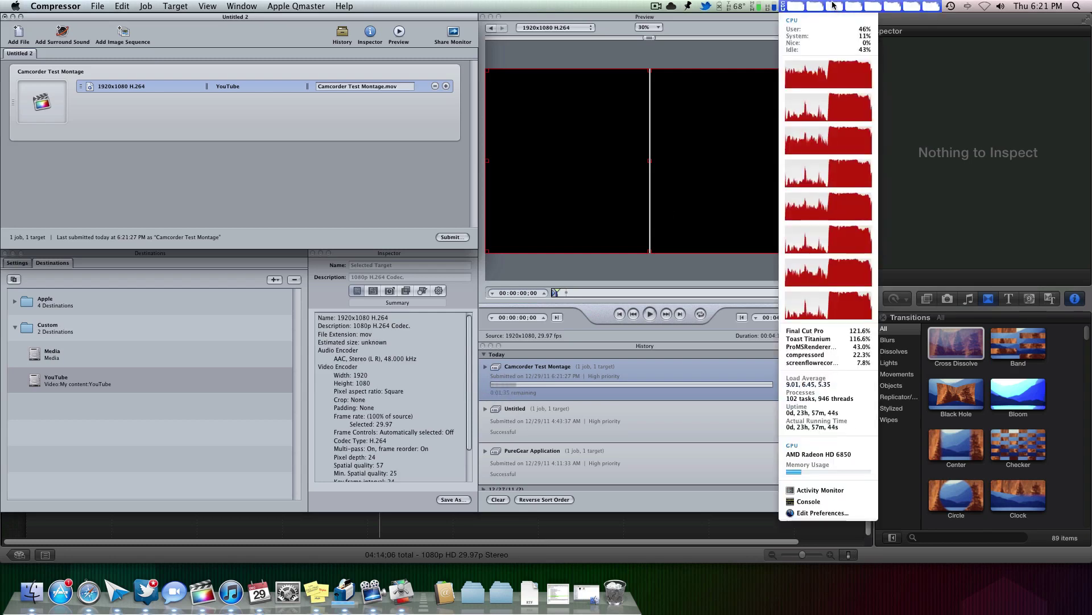
{"action": "left_click", "coordinate": [811, 8]}
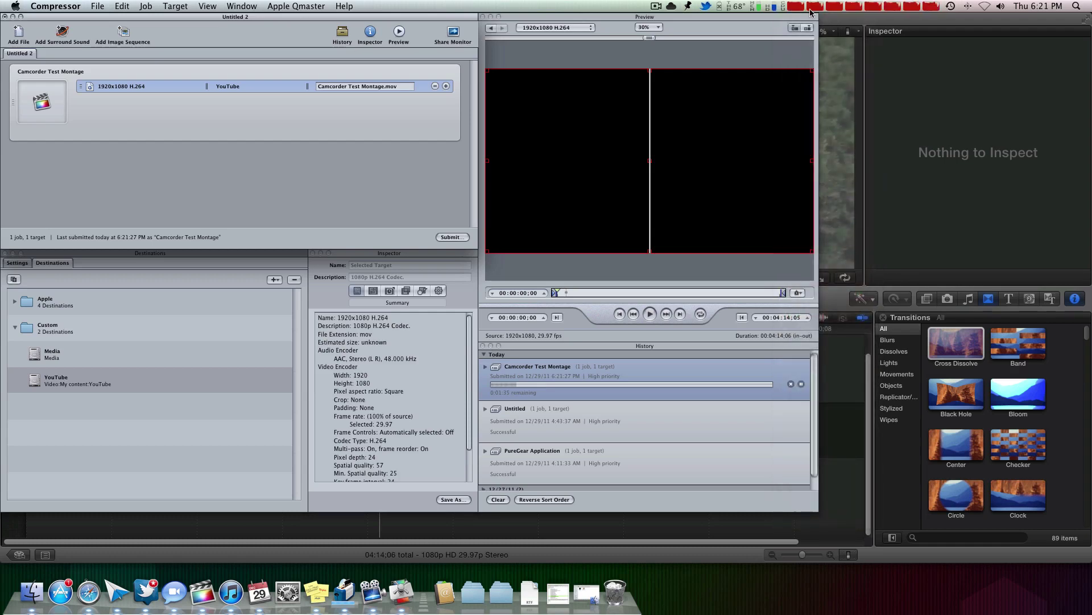
{"action": "left_click", "coordinate": [895, 32]}
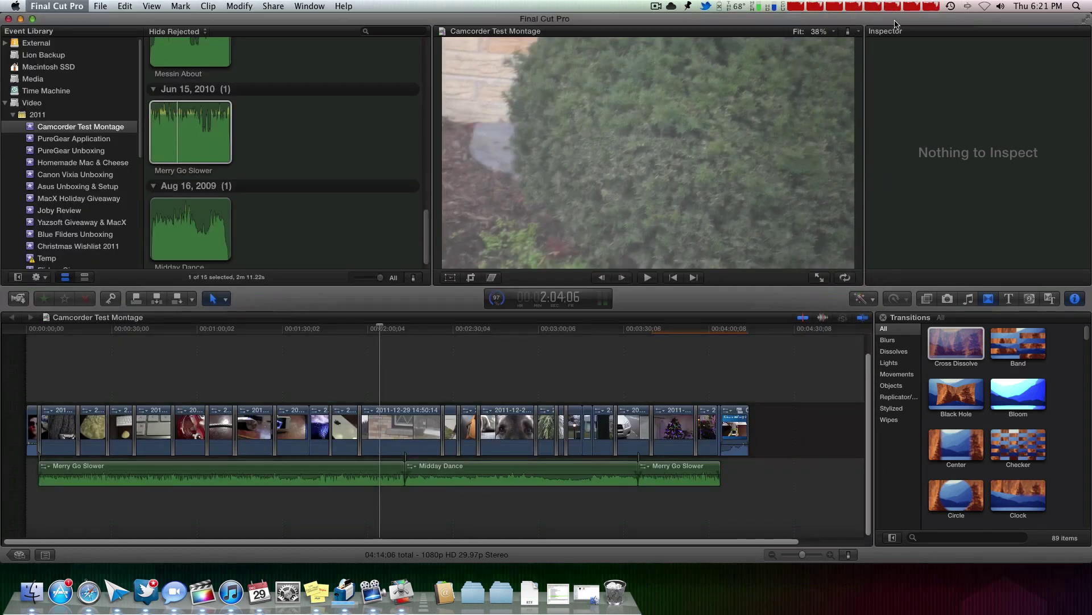
{"action": "key", "text": "super+h"}
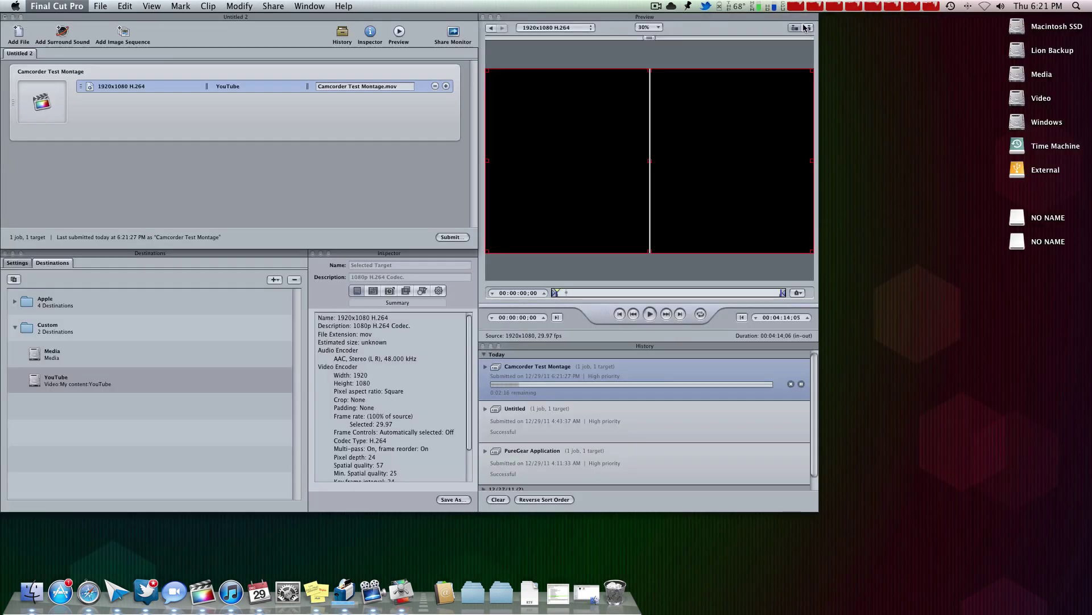
{"action": "left_click", "coordinate": [673, 86]}
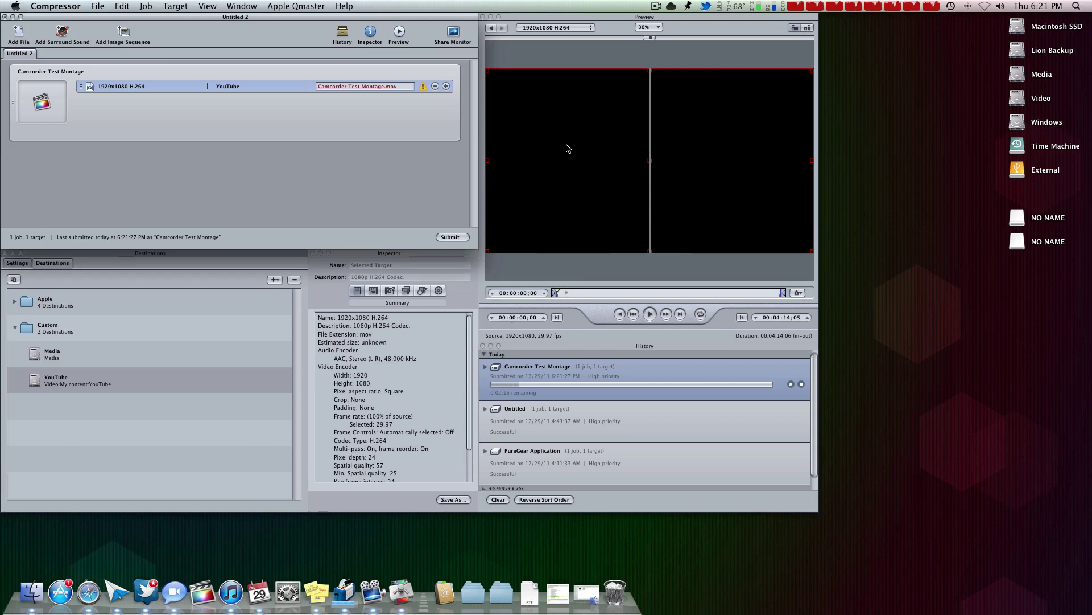
{"action": "left_click", "coordinate": [899, 6]}
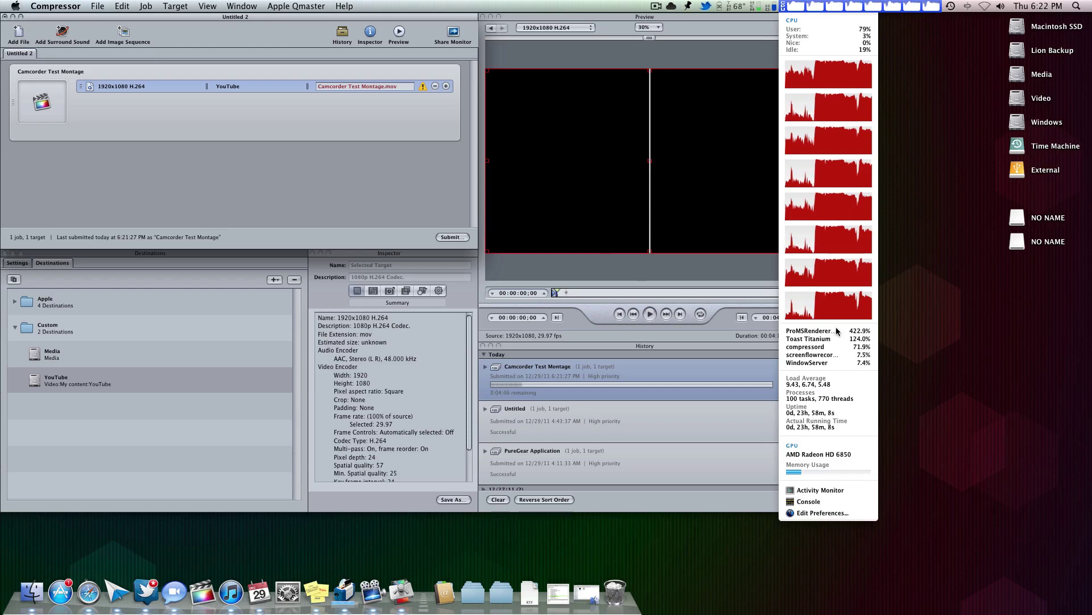
{"action": "left_click", "coordinate": [693, 45]}
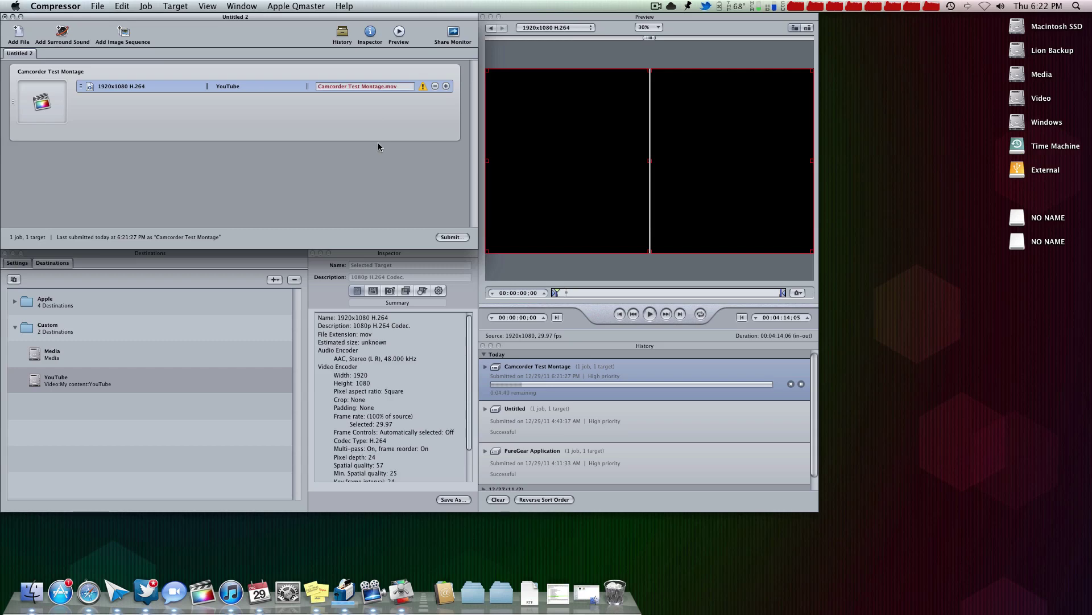
Minimize Compressor's batch, Preview, Destinations, Inspector and History windows to clear the desktop while the export runs
{"action": "double_click", "coordinate": [393, 17]}
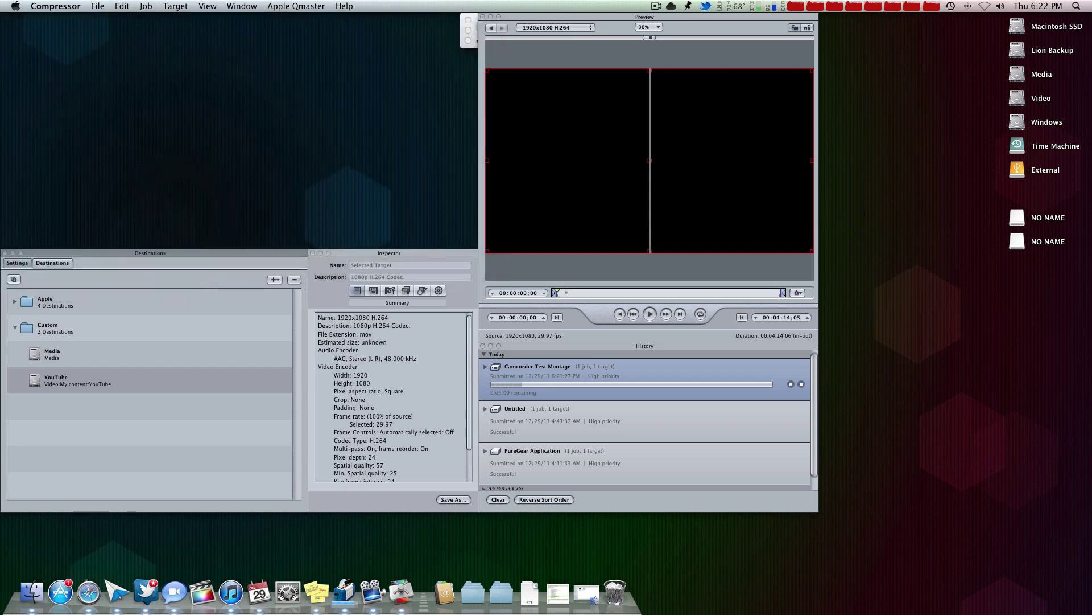
{"action": "double_click", "coordinate": [599, 17]}
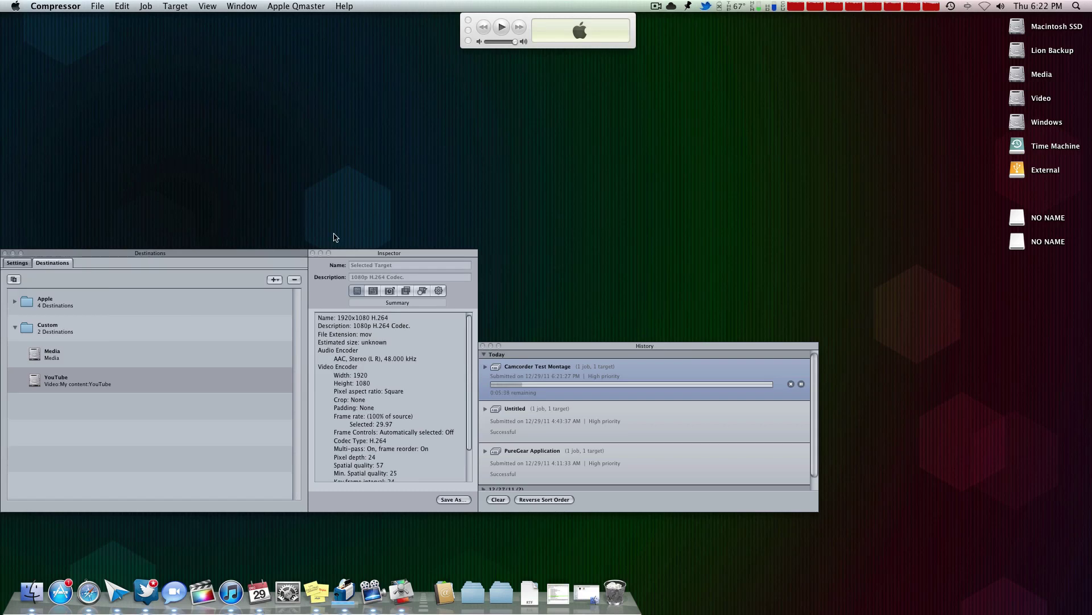
{"action": "double_click", "coordinate": [291, 253]}
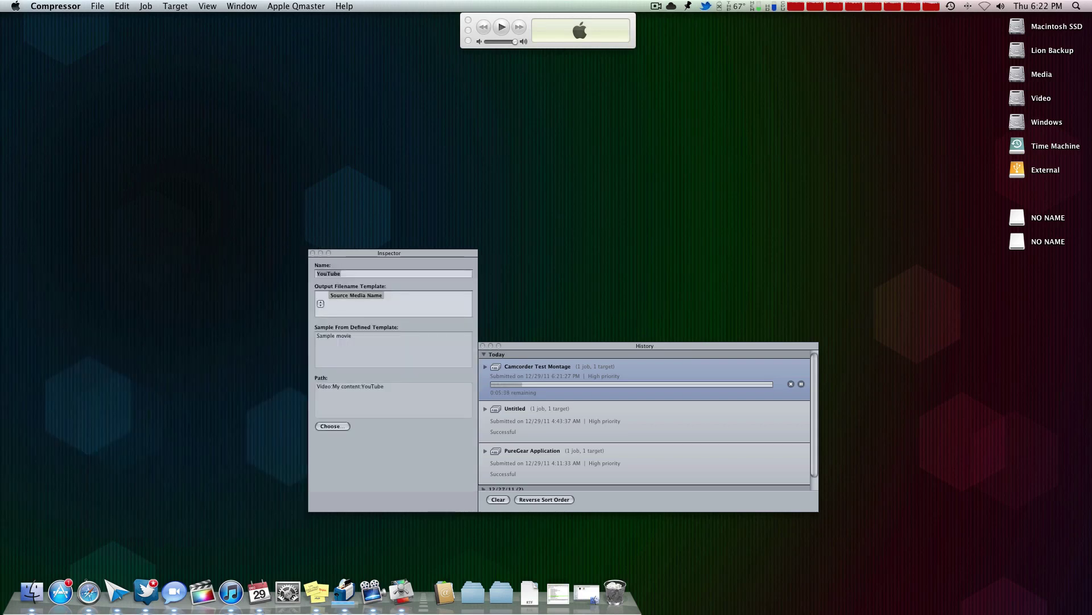
{"action": "double_click", "coordinate": [381, 254]}
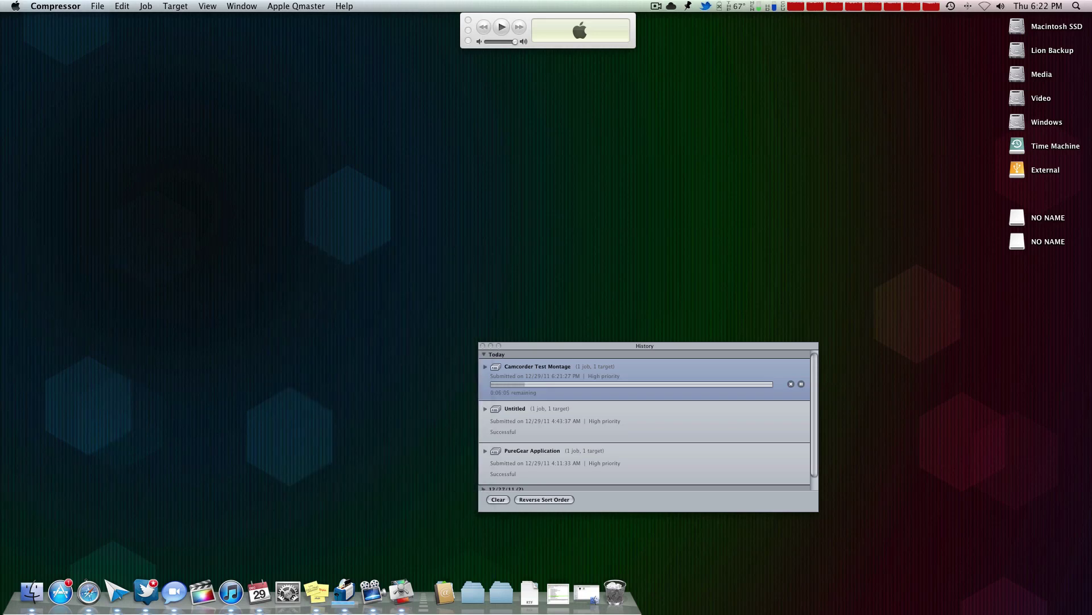
{"action": "double_click", "coordinate": [664, 346]}
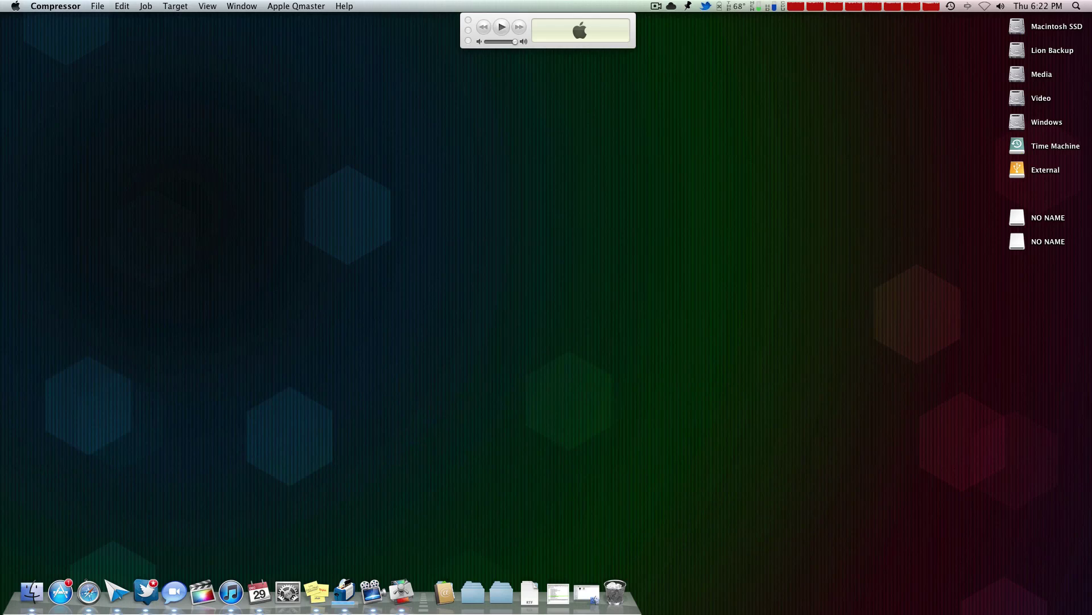
{"action": "left_click", "coordinate": [656, 5]}
{"action": "left_click", "coordinate": [484, 69]}
{"action": "left_click", "coordinate": [279, 255]}
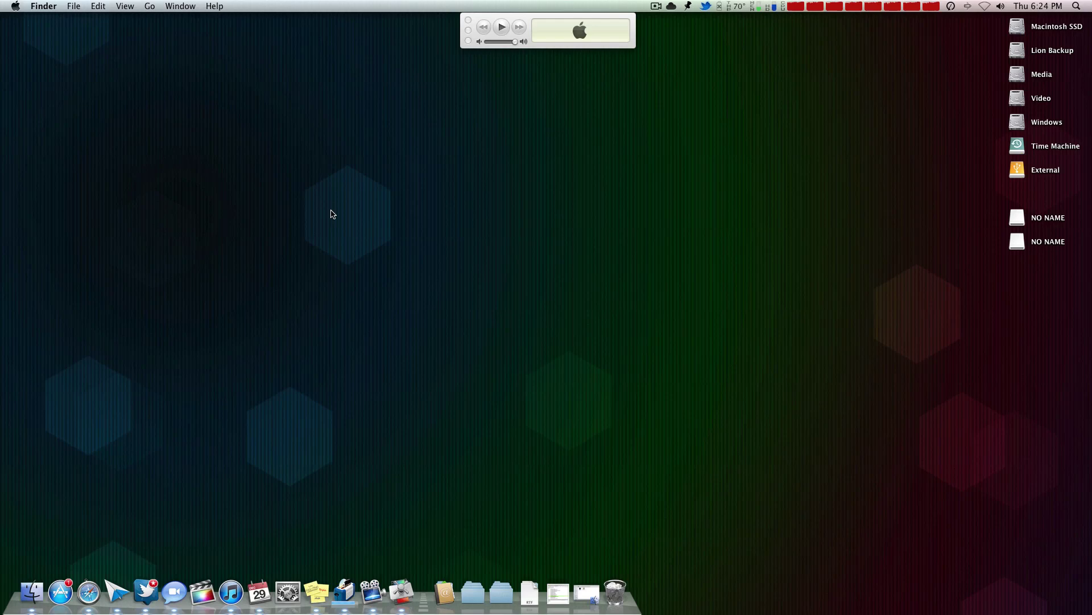
{"action": "left_click", "coordinate": [654, 7]}
{"action": "left_click", "coordinate": [654, 6]}
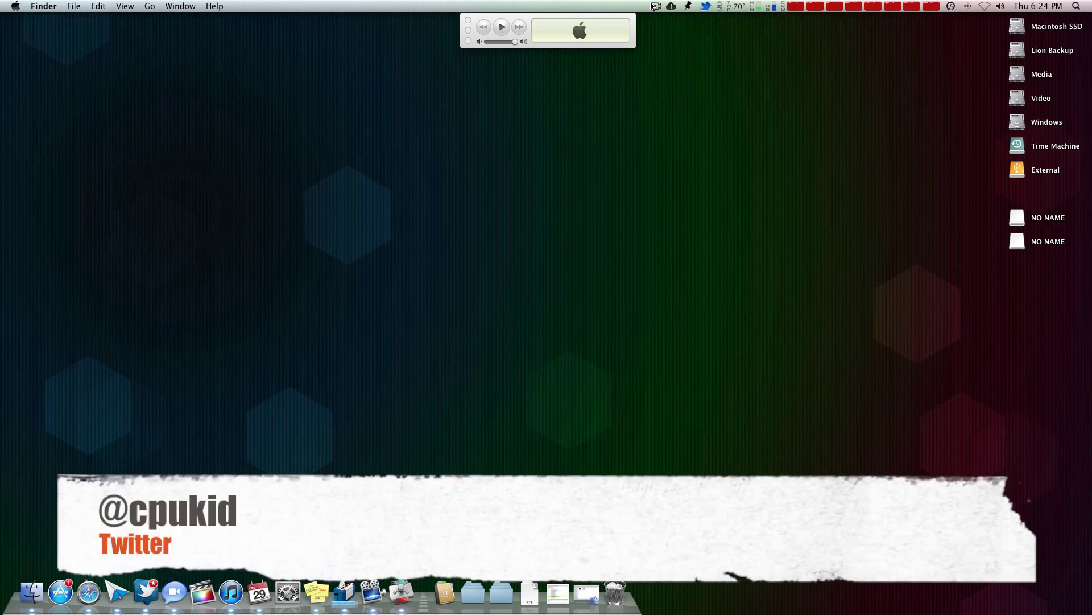